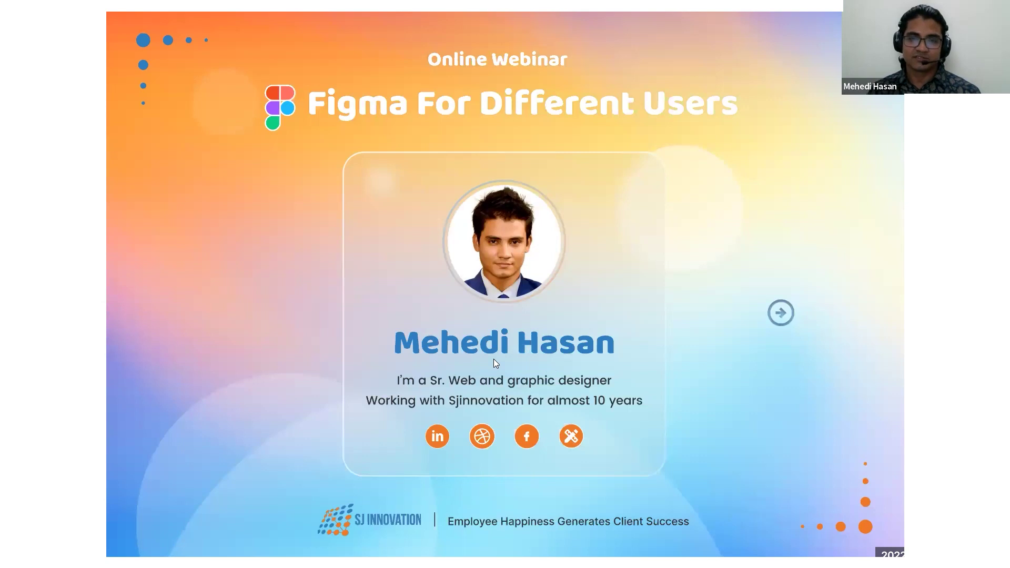
# Advance the deck to the Before Figma vs After Figma workflow slide and exit full-screen
pyautogui.press('Right')
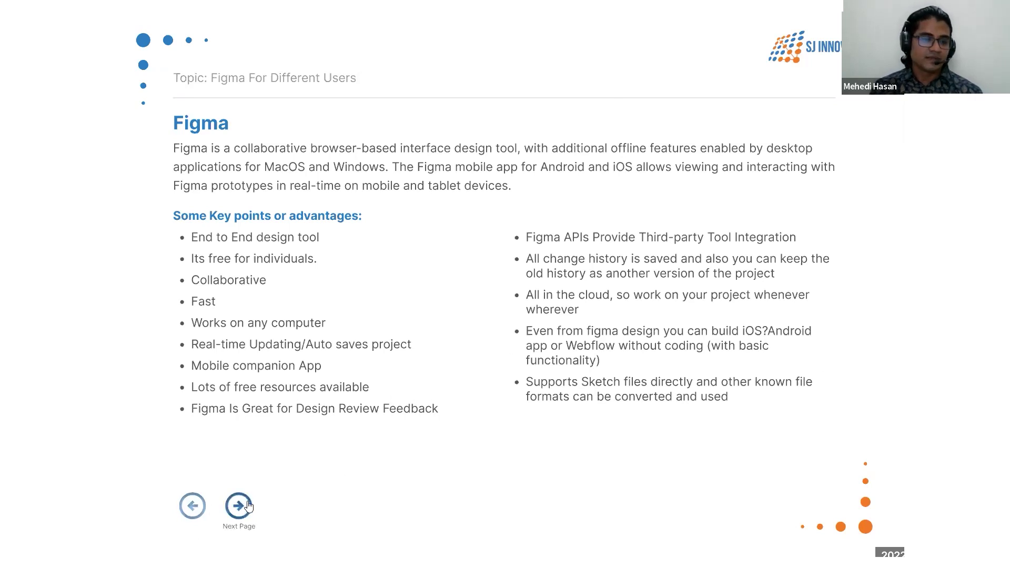
pyautogui.press('Right')
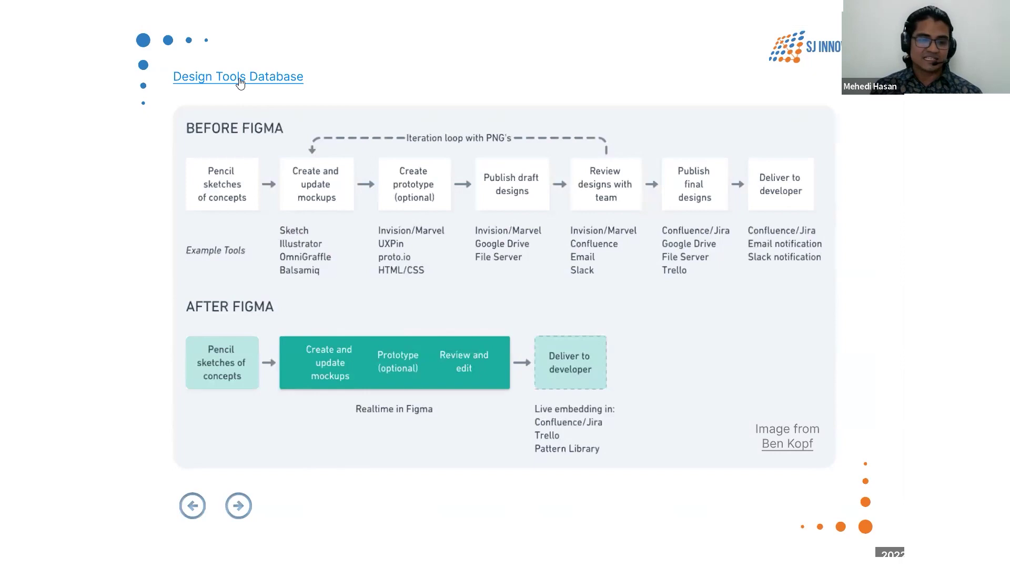
pyautogui.press('Escape')
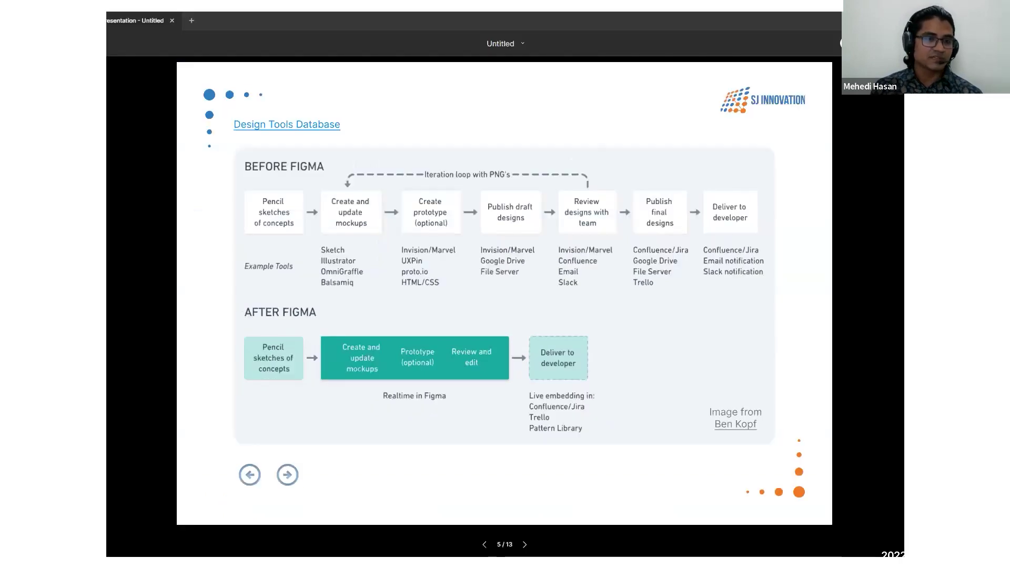
pyautogui.click(287, 124)
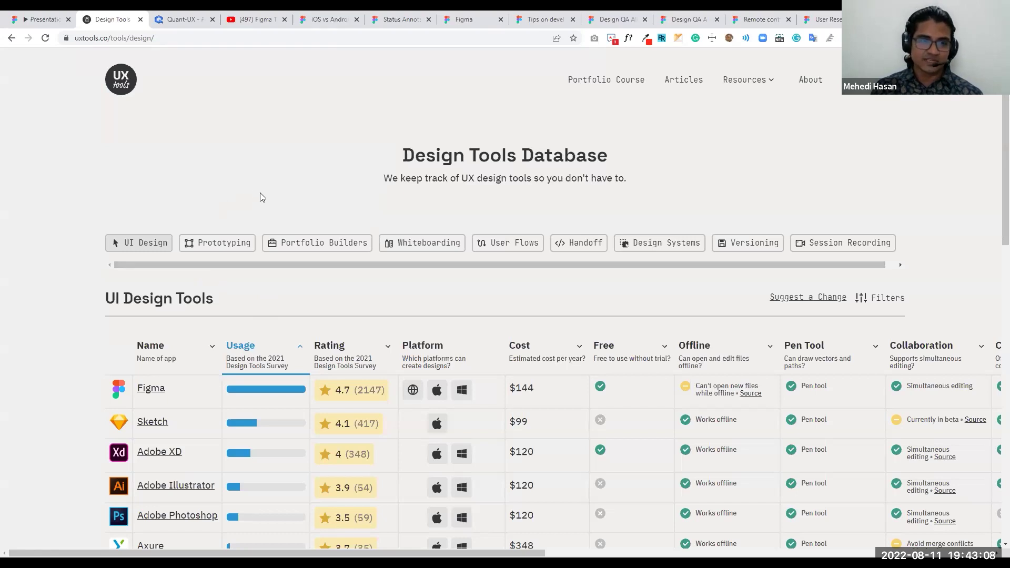
pyautogui.scroll(-1, 325, 174)
pyautogui.scroll(1, 344, 167)
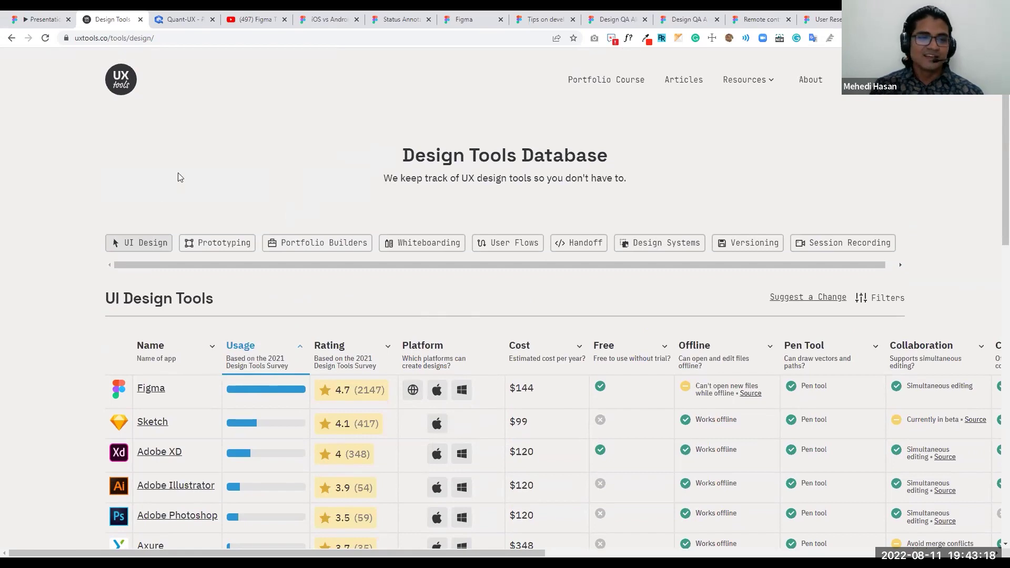
pyautogui.scroll(-2, 287, 348)
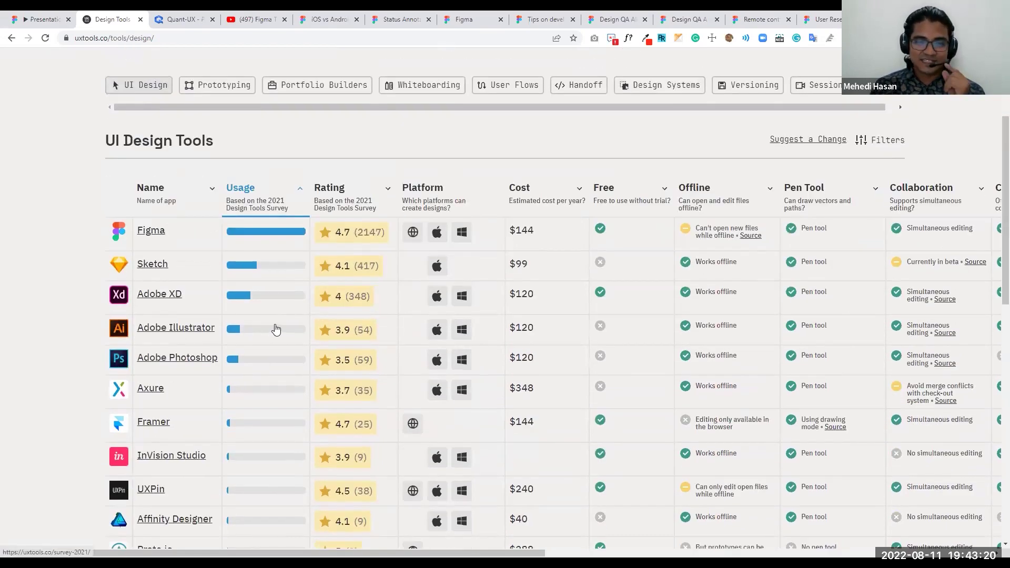
pyautogui.moveTo(280, 326)
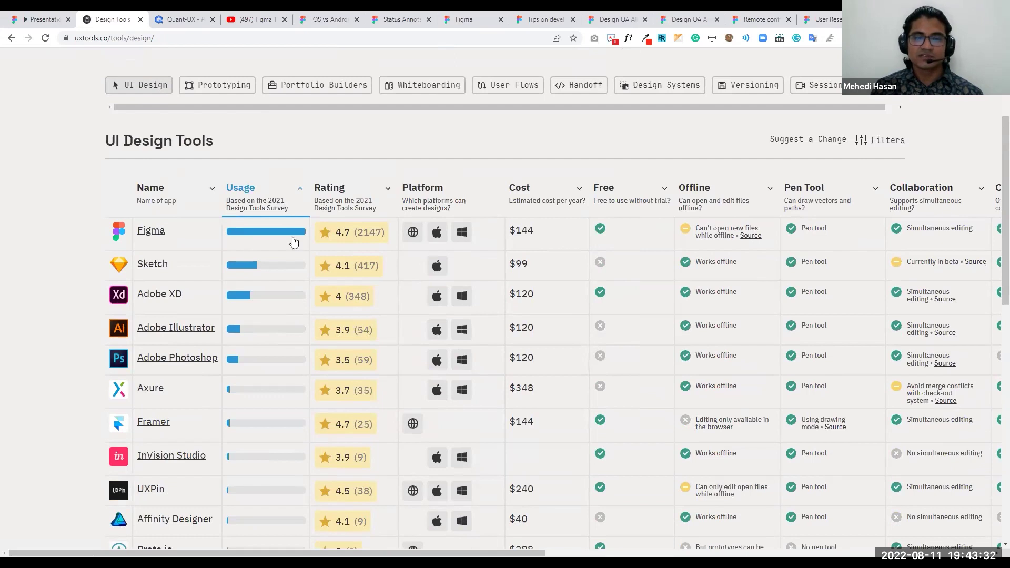
pyautogui.moveTo(300, 237)
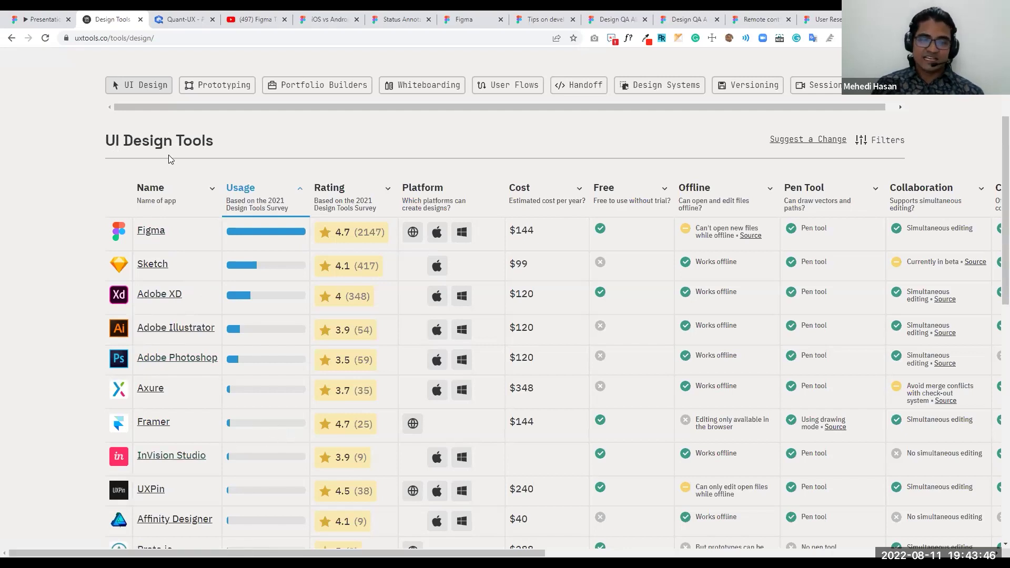
pyautogui.scroll(-1, 129, 468)
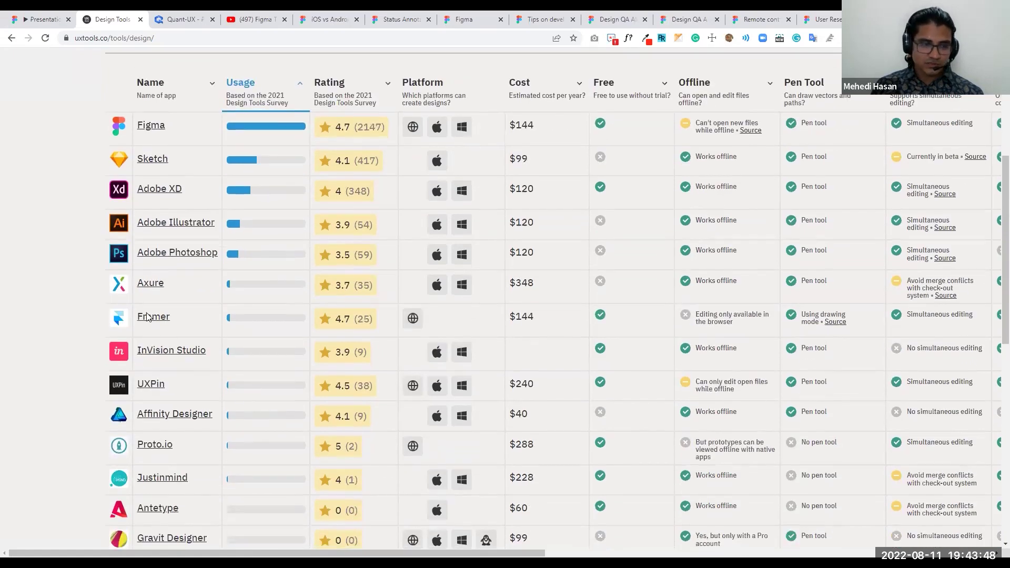
pyautogui.scroll(-3, 145, 462)
pyautogui.moveTo(106, 311); pyautogui.dragTo(48, 343)
pyautogui.click(91, 286)
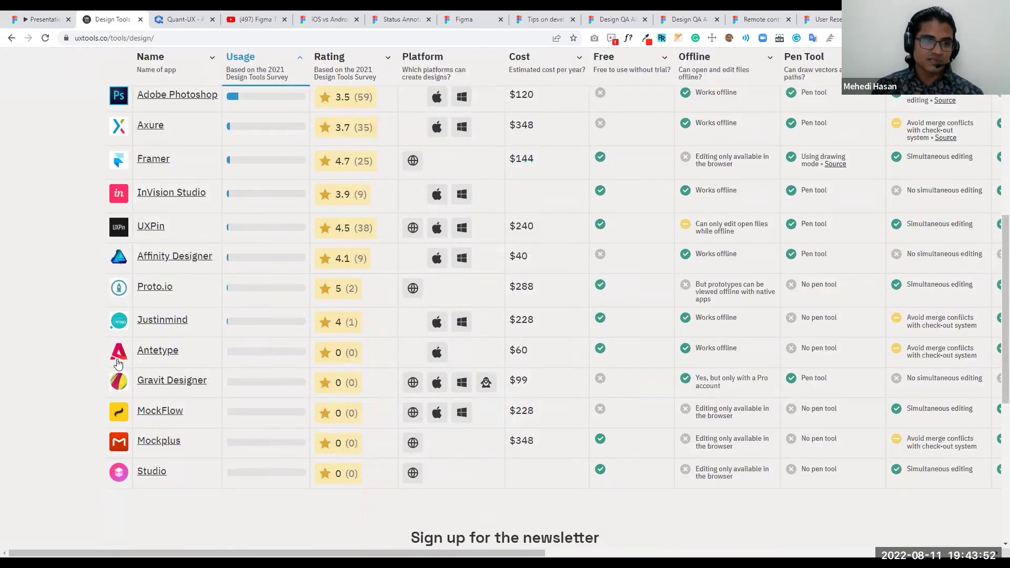
pyautogui.scroll(5, 119, 366)
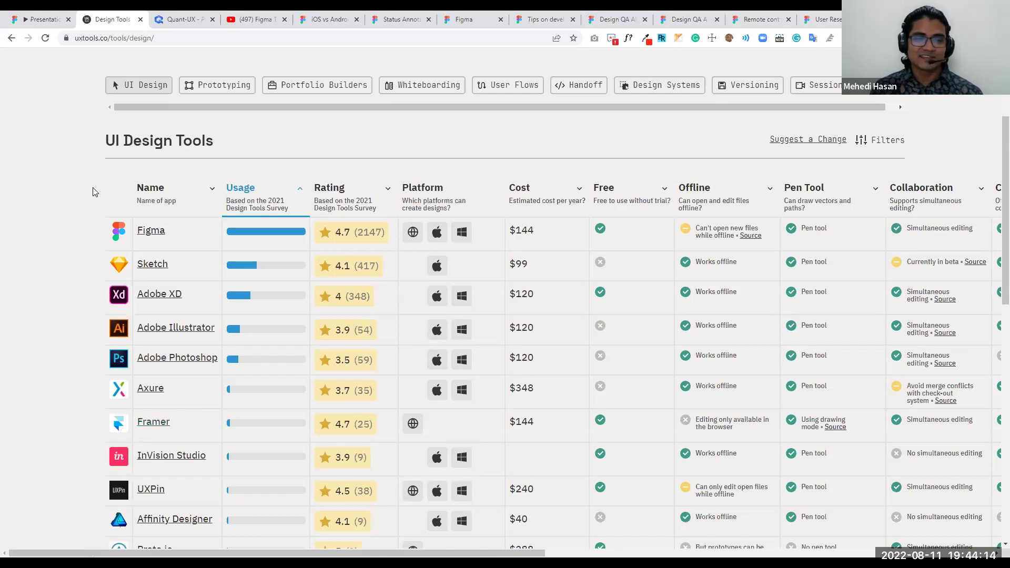
pyautogui.scroll(3, 135, 168)
pyautogui.scroll(-1, 147, 192)
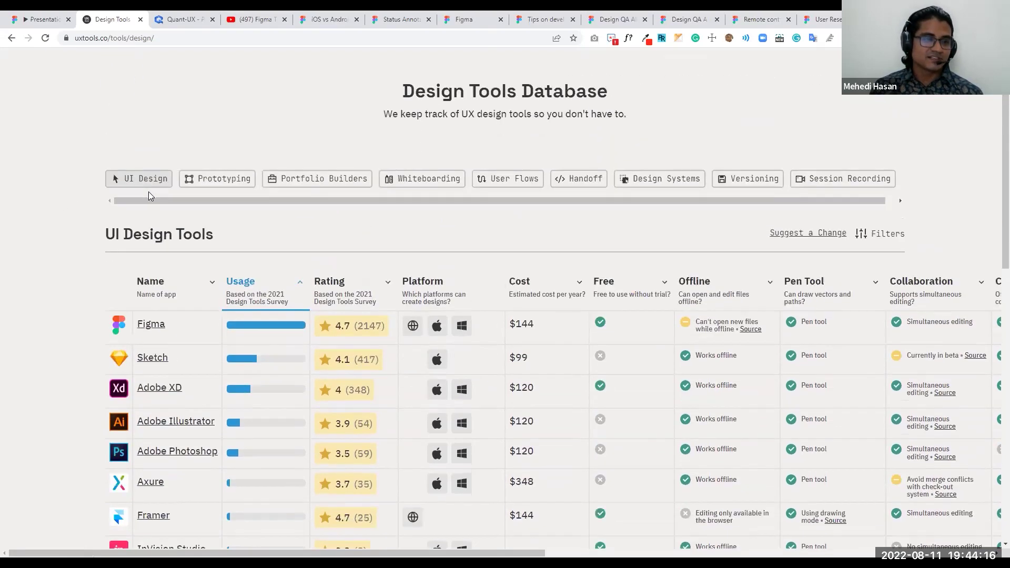
pyautogui.scroll(-1, 149, 196)
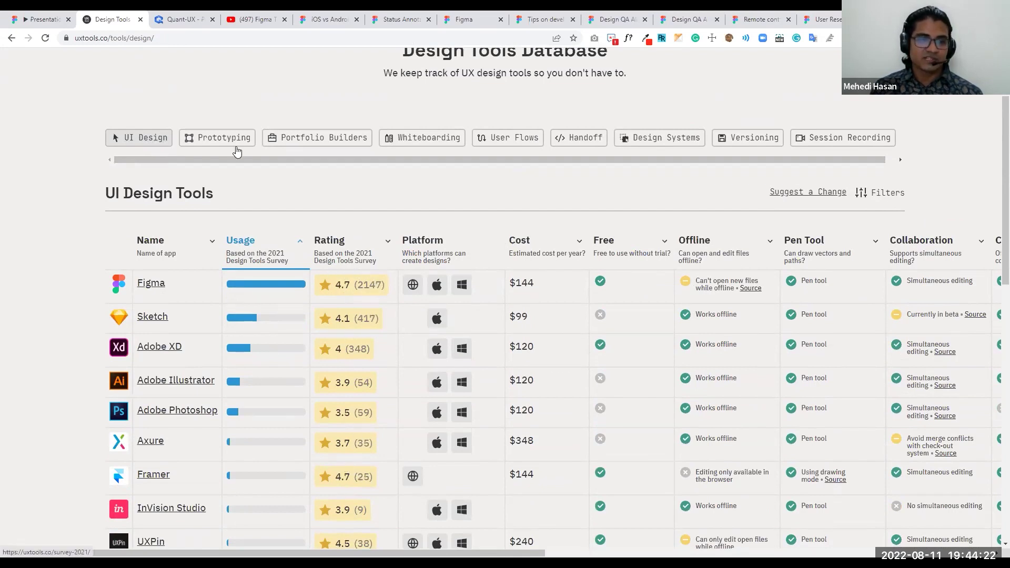
# Browse the Prototyping and Whiteboarding tool comparison tables
pyautogui.click(255, 142)
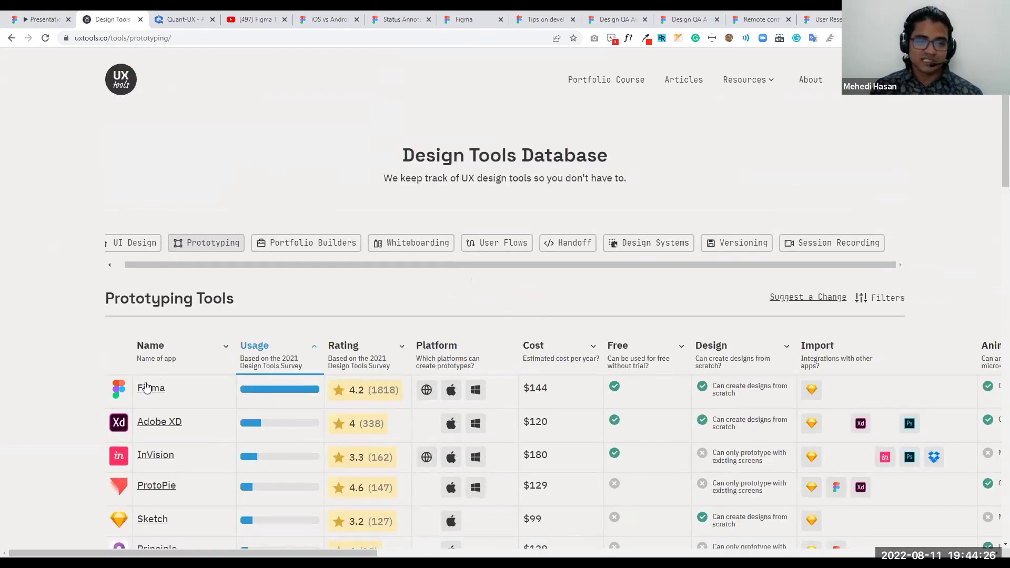
pyautogui.scroll(-2, 179, 295)
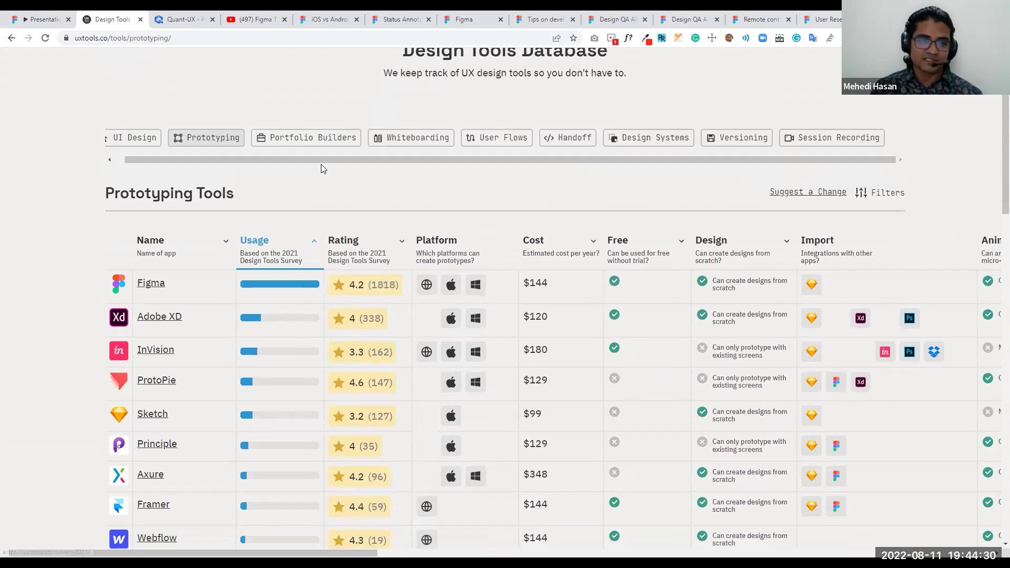
pyautogui.click(409, 137)
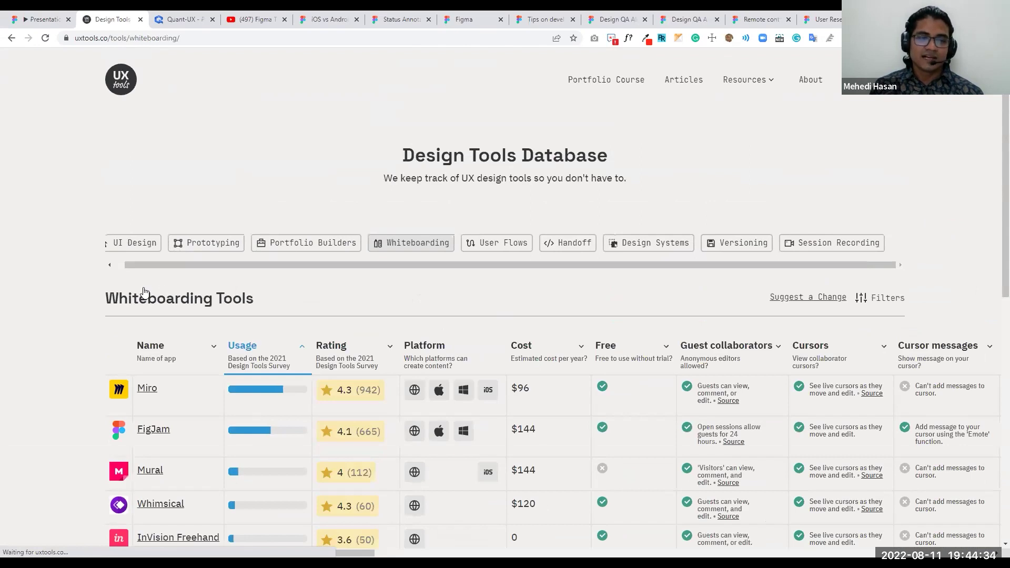
pyautogui.scroll(-2, 142, 290)
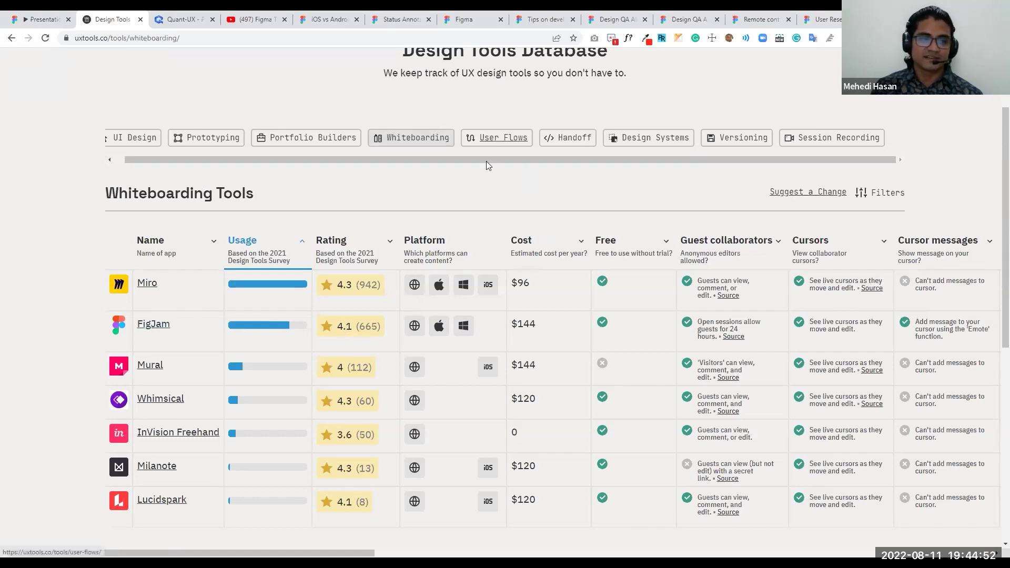
# Review the User Flows and Design Systems tables, then bring up the Versioning Tools comparison
pyautogui.click(489, 137)
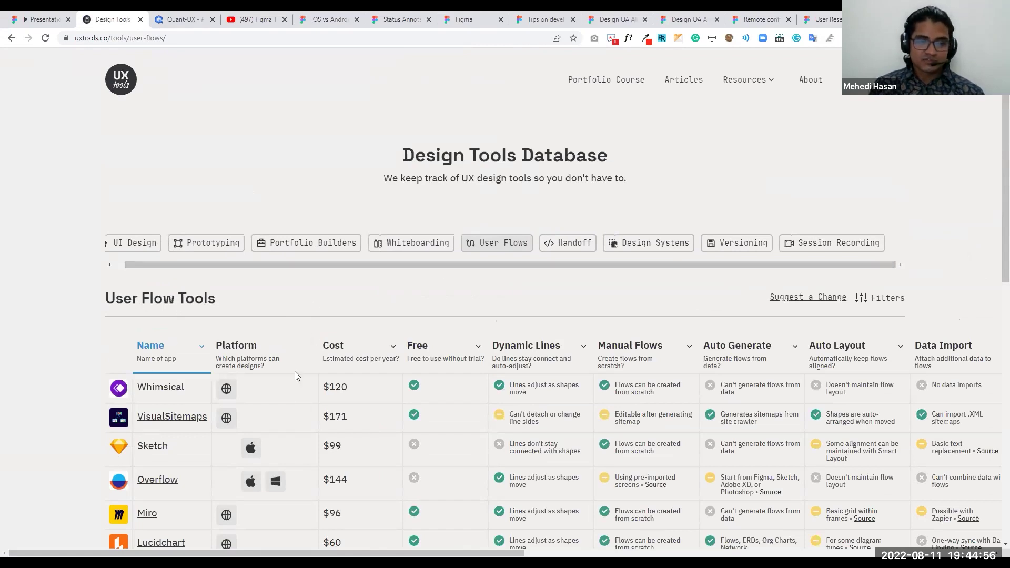
pyautogui.scroll(-1, 288, 393)
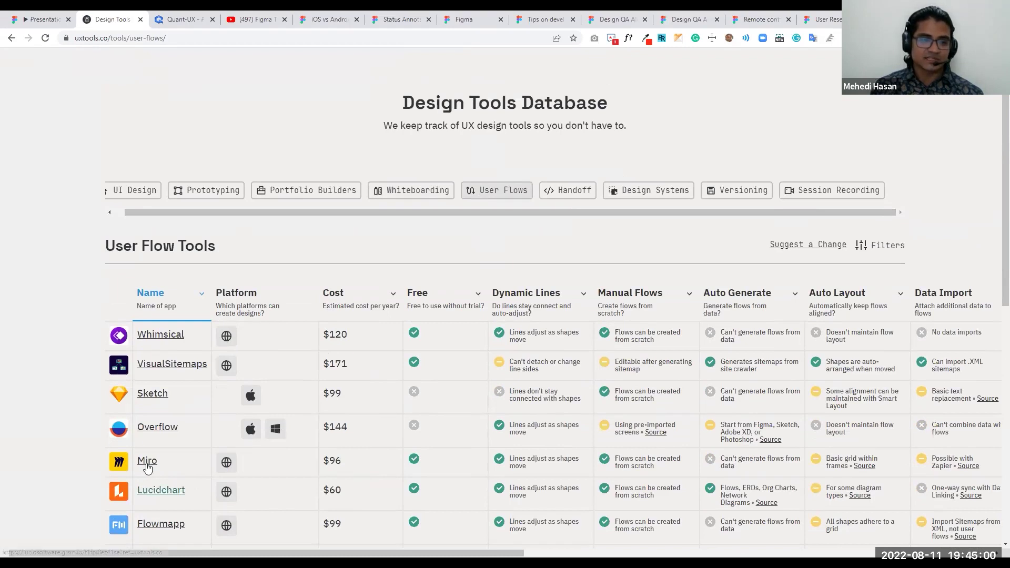
pyautogui.scroll(-3, 178, 478)
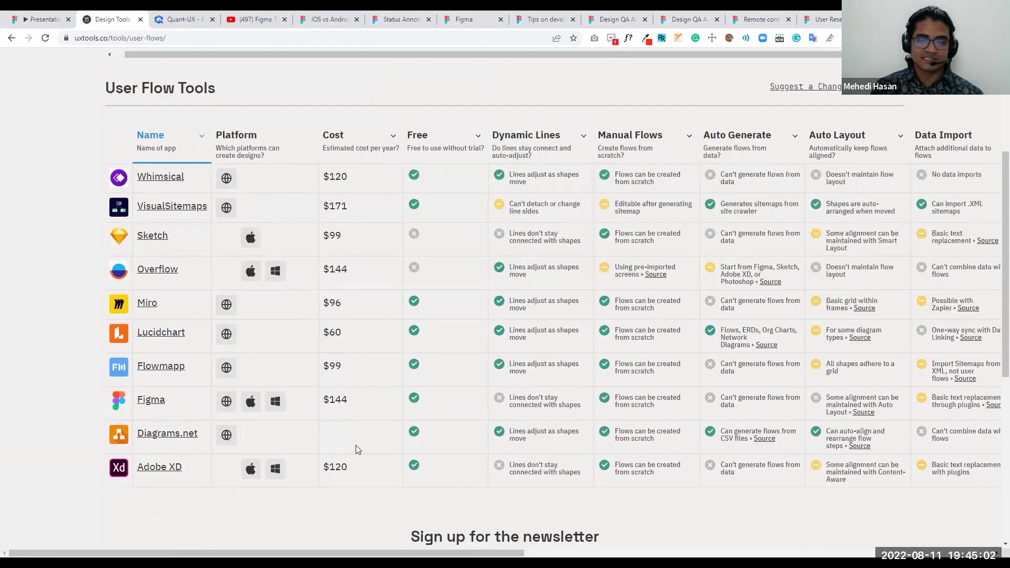
pyautogui.scroll(3, 356, 448)
pyautogui.scroll(-2, 169, 216)
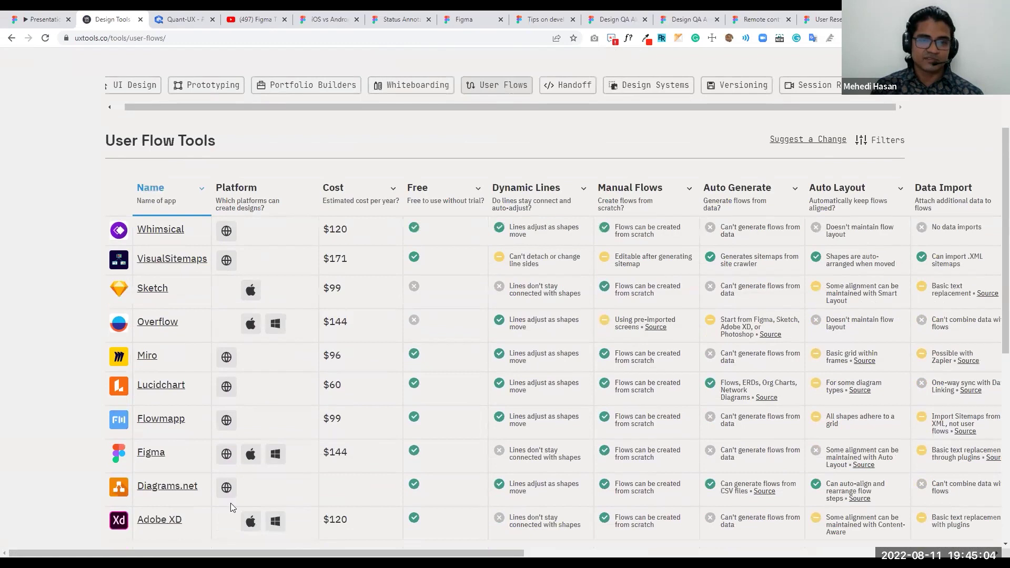
pyautogui.scroll(1, 651, 252)
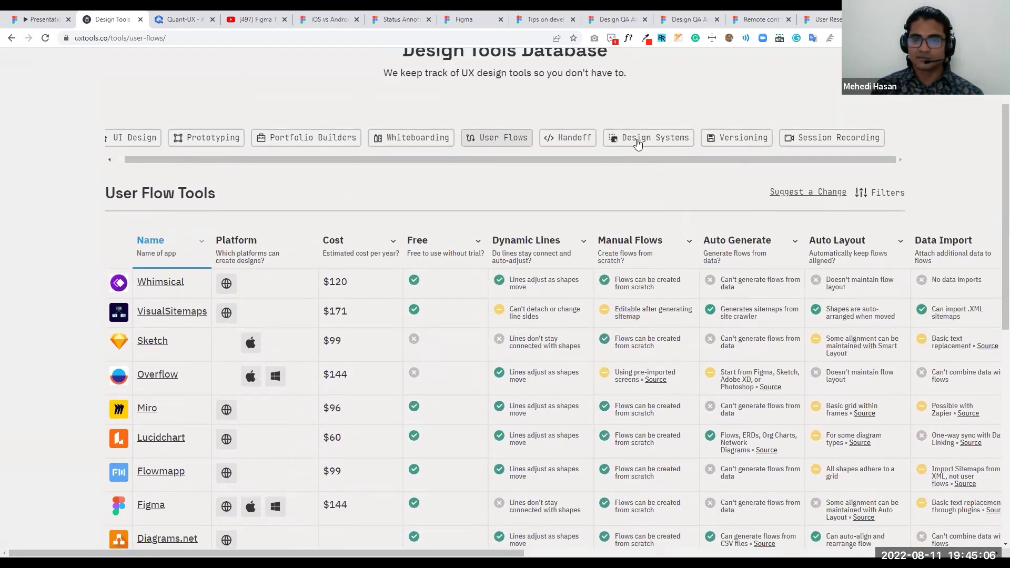
pyautogui.click(638, 141)
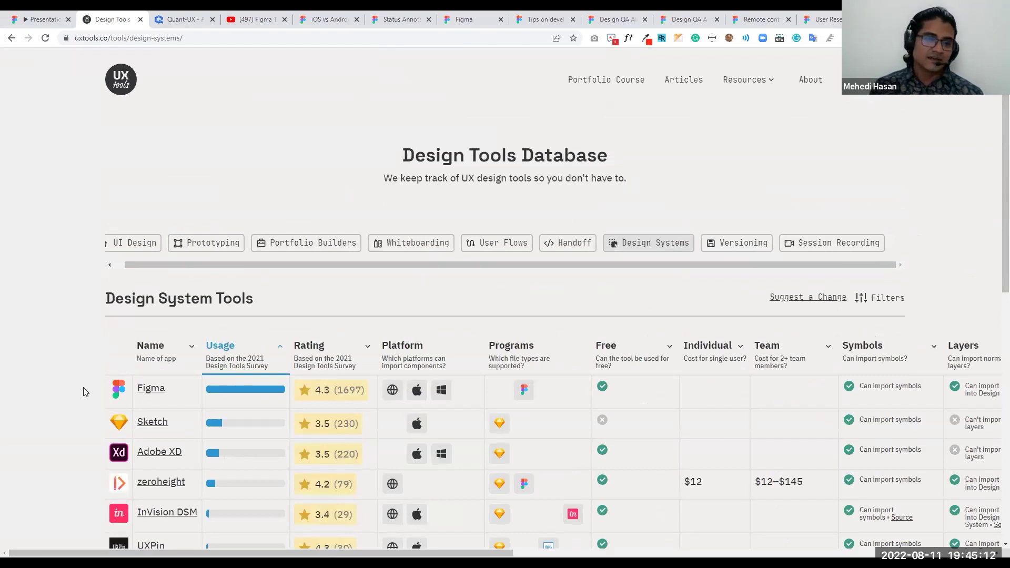
pyautogui.scroll(-1, 84, 390)
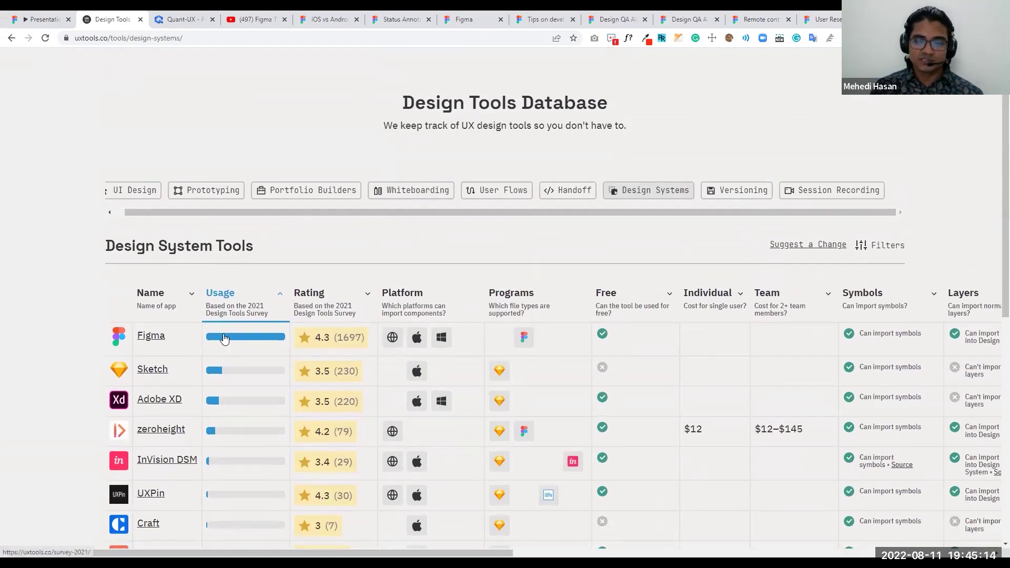
pyautogui.click(740, 191)
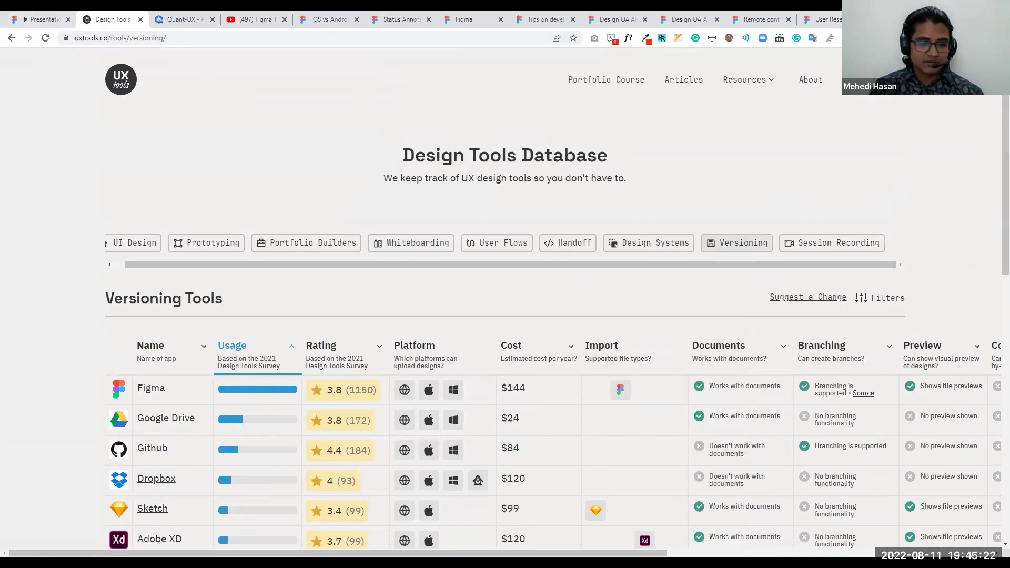
# Alt+Tab back to the presentation on the Before Figma vs After Figma workflow slide
pyautogui.hotkey('alt', 'Tab')
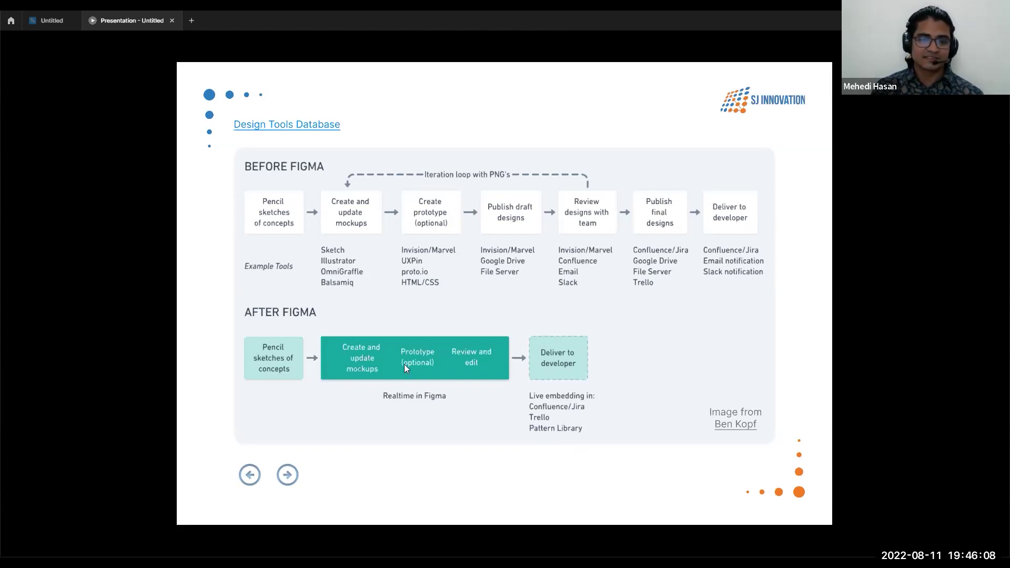
# Move to the 'Diffrent Users' slide listing Project Managers, Designers, Clients, Developers, QA and Research
pyautogui.click(287, 474)
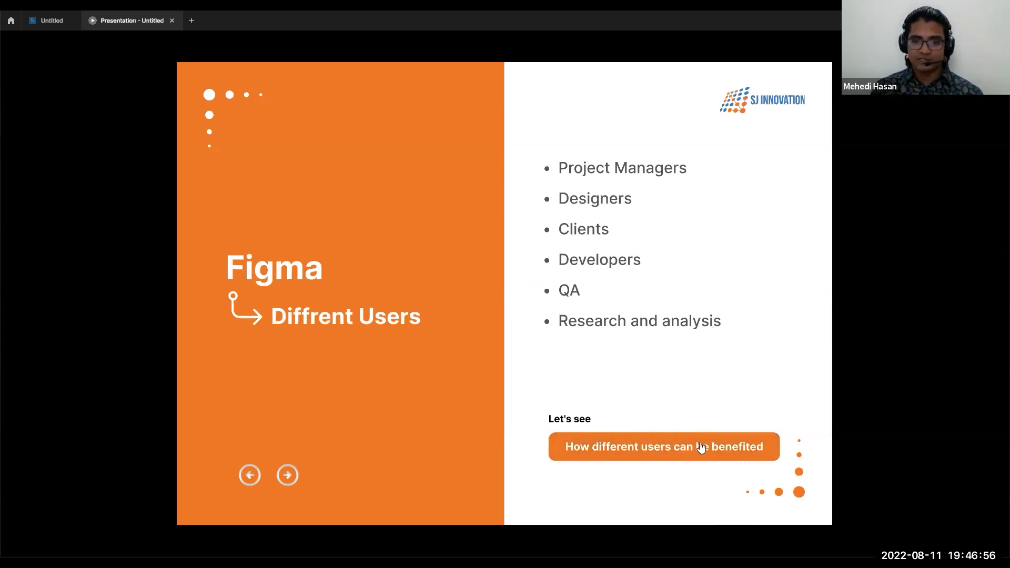
pyautogui.click(672, 447)
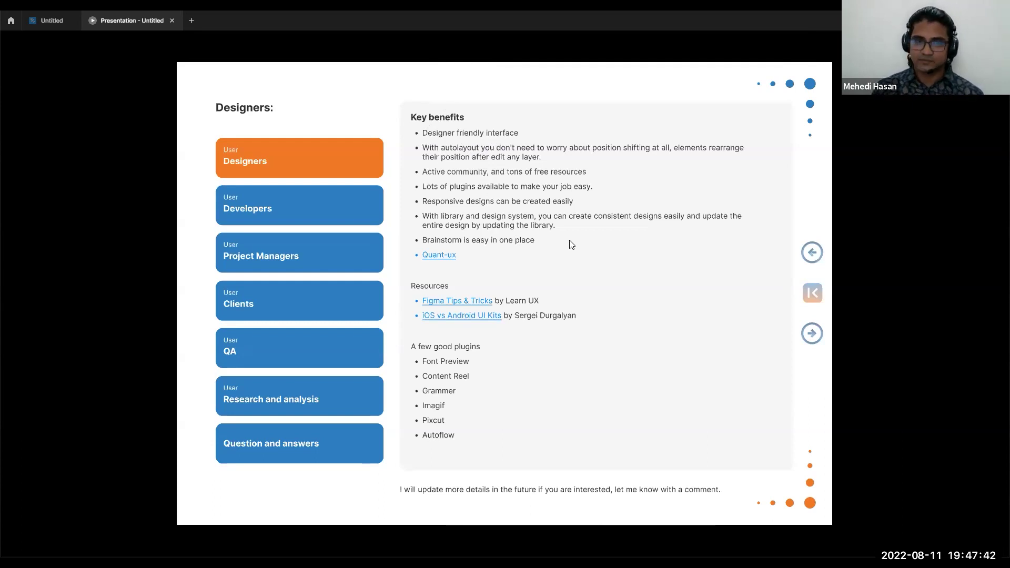
# In the Untitled file, deselect and zoom out to view the webinar title and About SJ Innovation frames
pyautogui.click(41, 21)
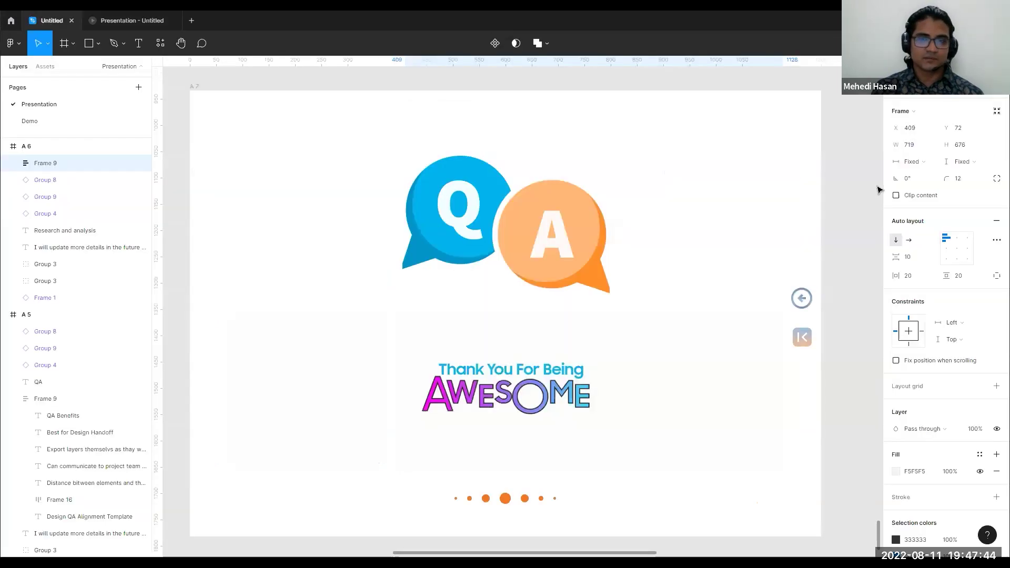
pyautogui.click(851, 111)
pyautogui.hotkey('ctrl', '-')
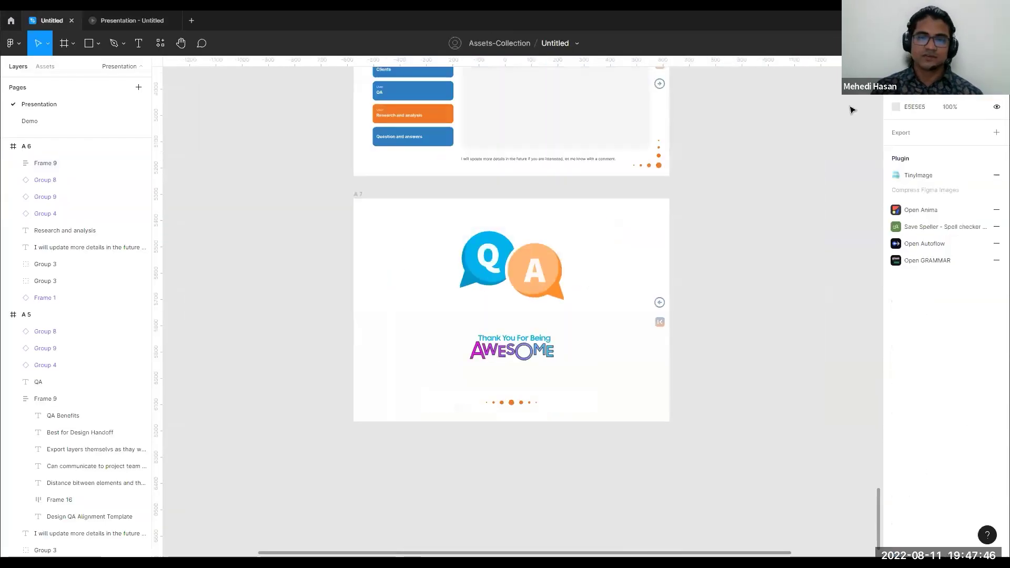
pyautogui.scroll(10, 771, 110)
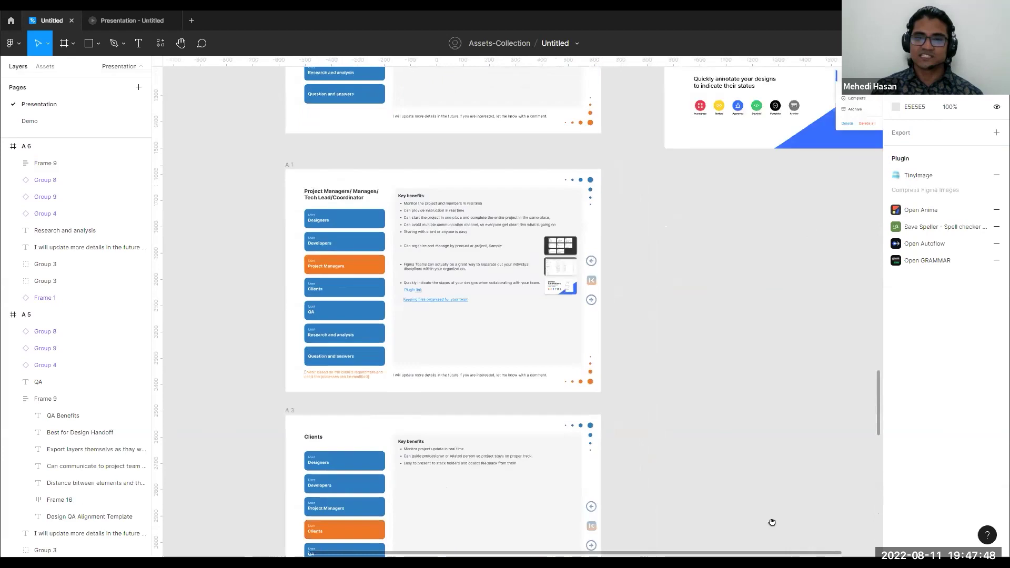
pyautogui.scroll(15, 772, 523)
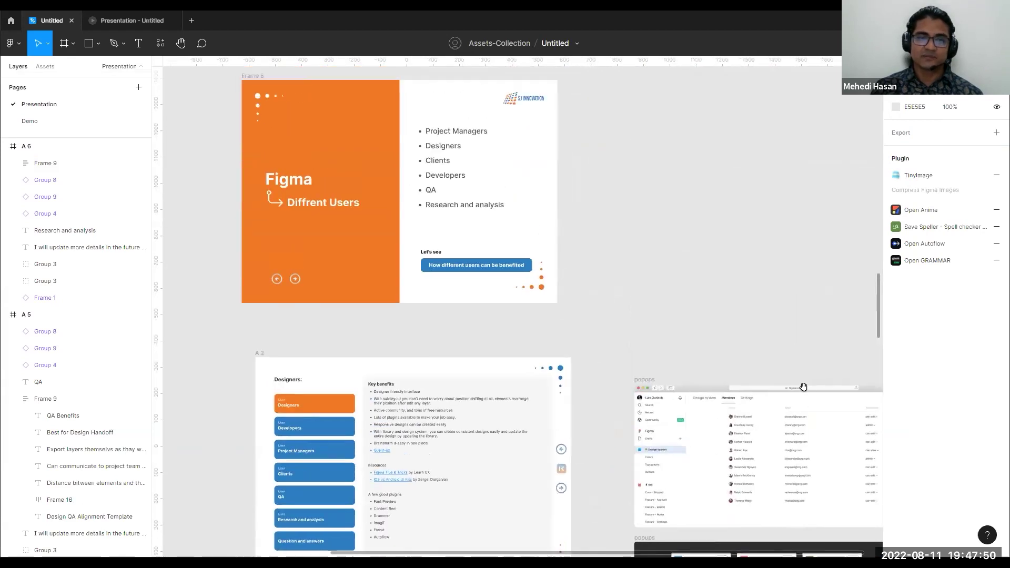
pyautogui.scroll(15, 804, 388)
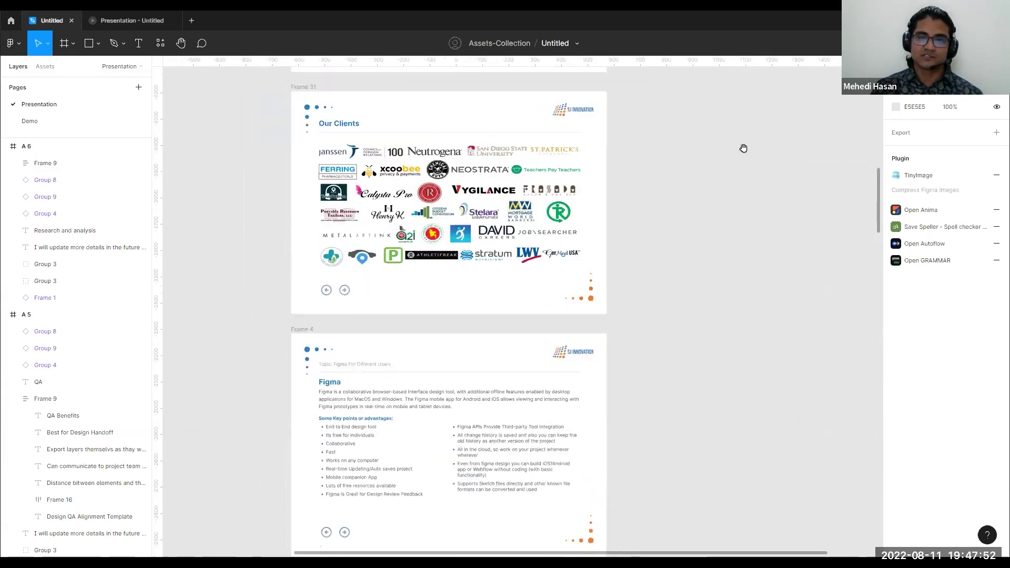
pyautogui.scroll(15, 744, 149)
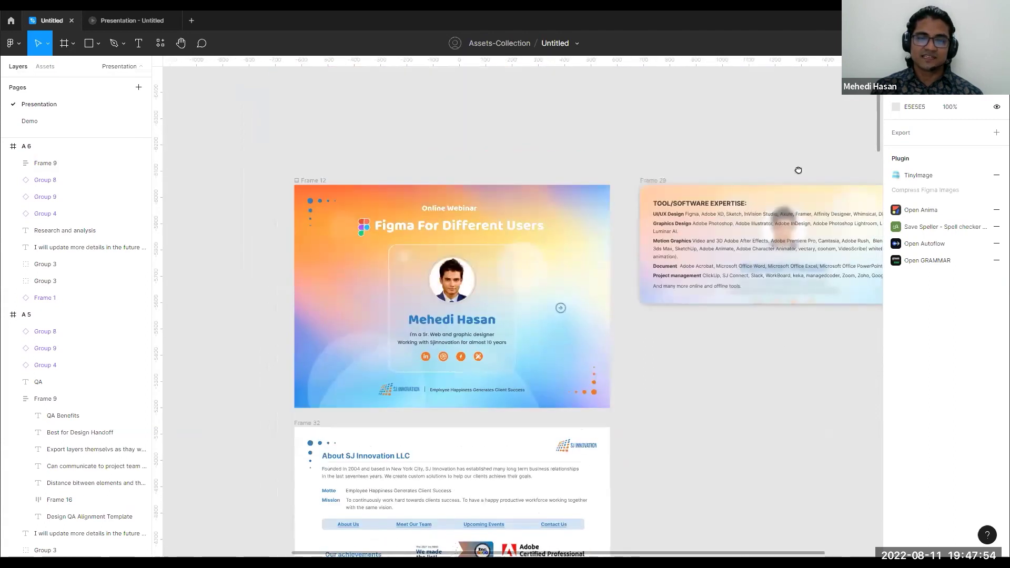
pyautogui.scroll(-3, 798, 170)
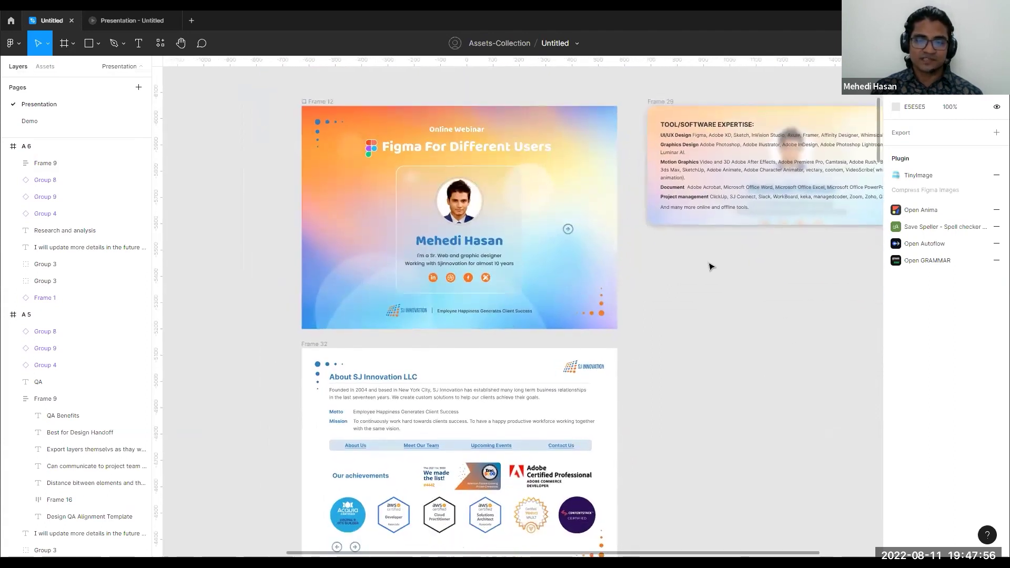
pyautogui.scroll(-4, 710, 267)
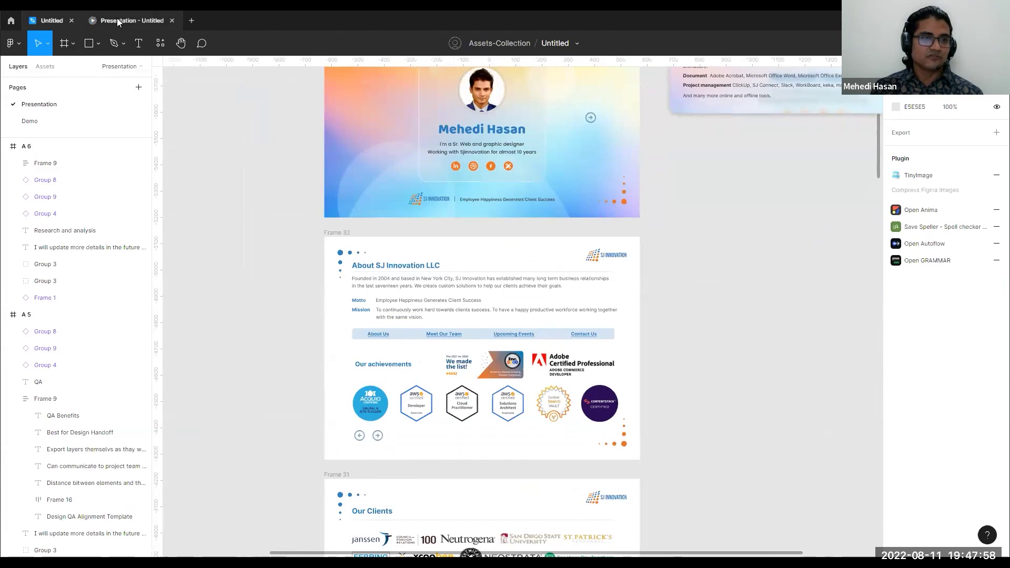
# Copy the presentation's share link from the Share dialog, then dismiss it
pyautogui.click(117, 19)
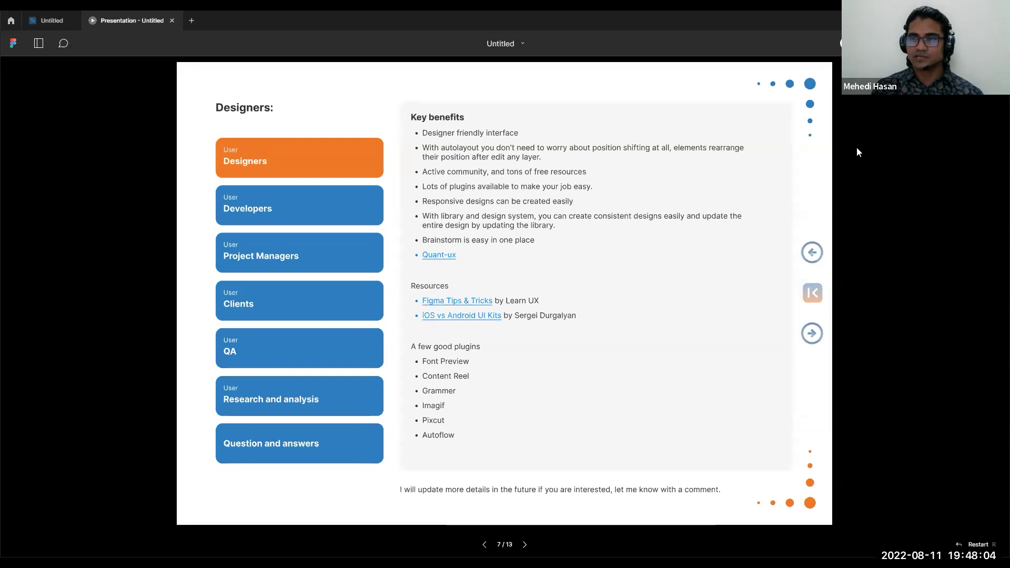
pyautogui.click(976, 44)
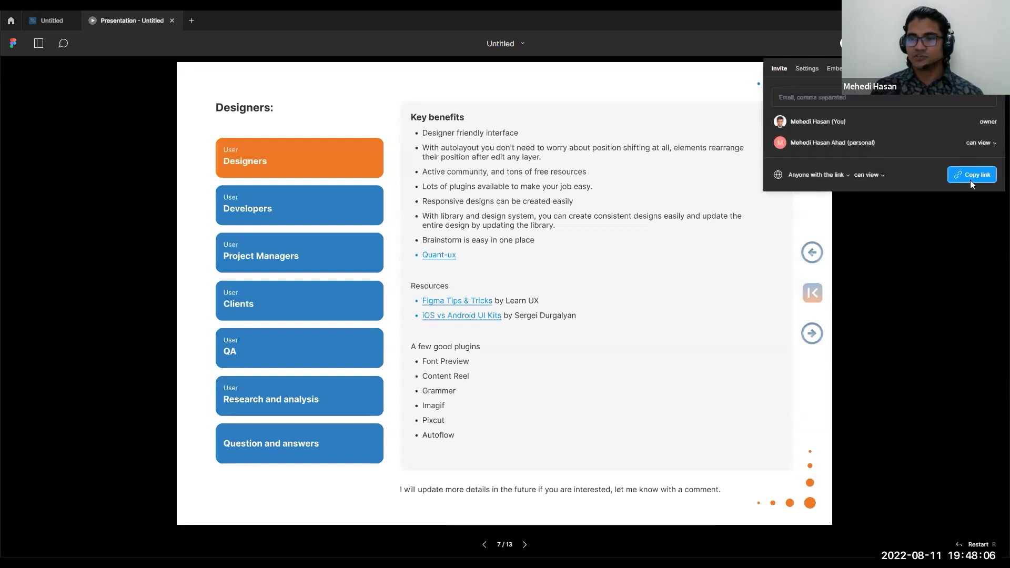
pyautogui.click(971, 178)
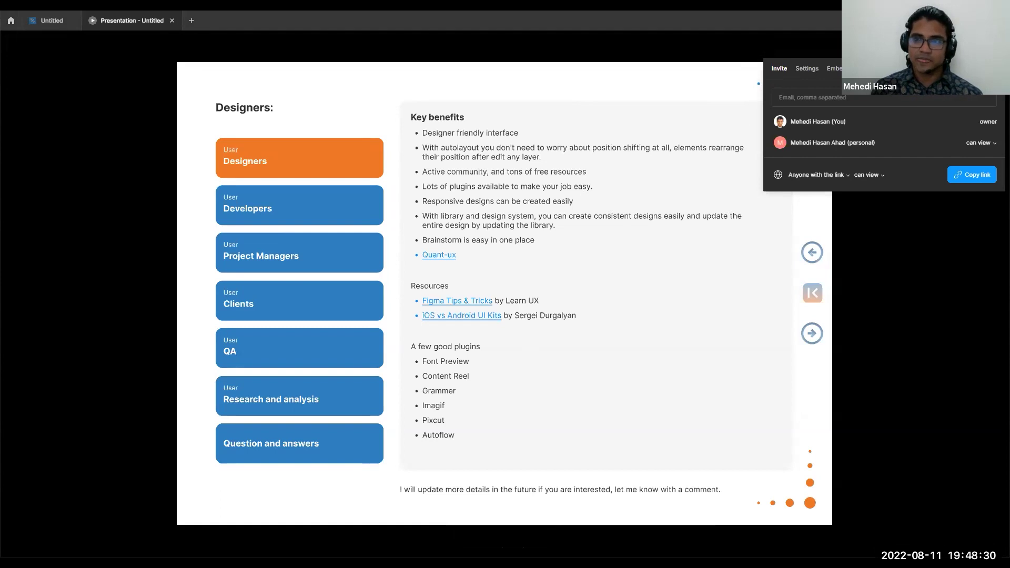
pyautogui.click(700, 167)
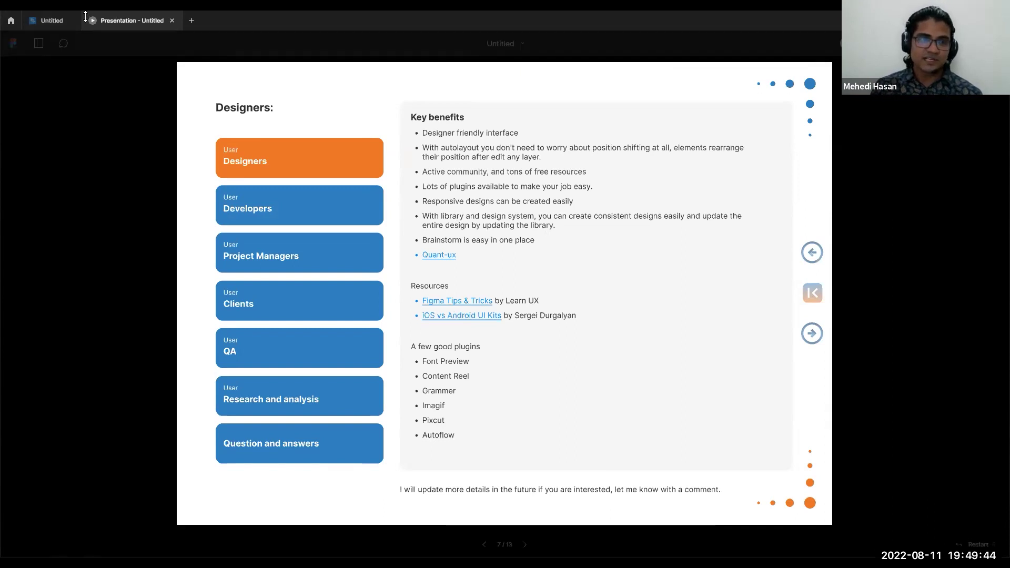
# In the editor, select the Frame 32 heading-and-paragraph block and measure its distances to the frame edges
pyautogui.click(56, 20)
pyautogui.scroll(5, 687, 375)
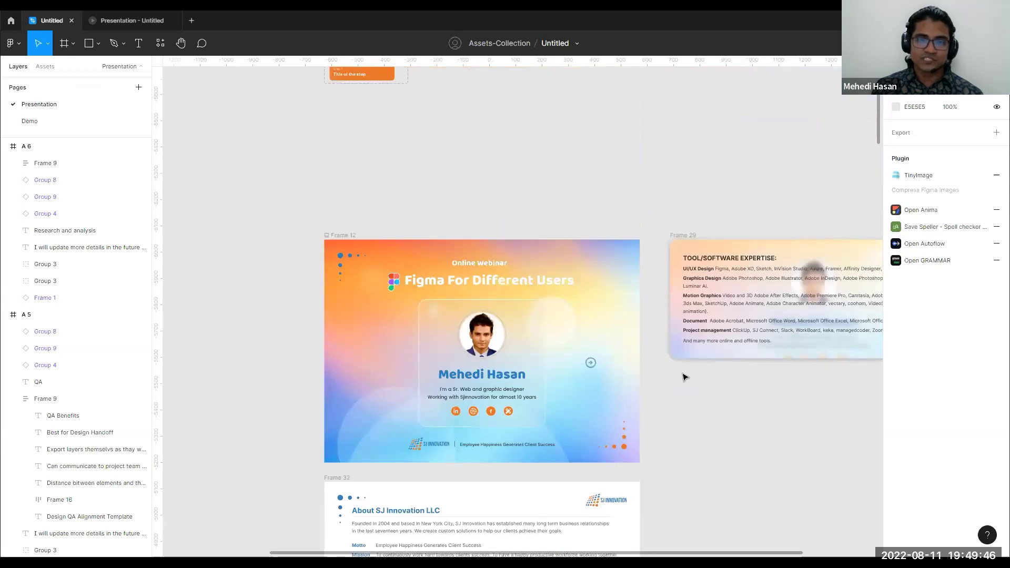
pyautogui.scroll(-6, 686, 376)
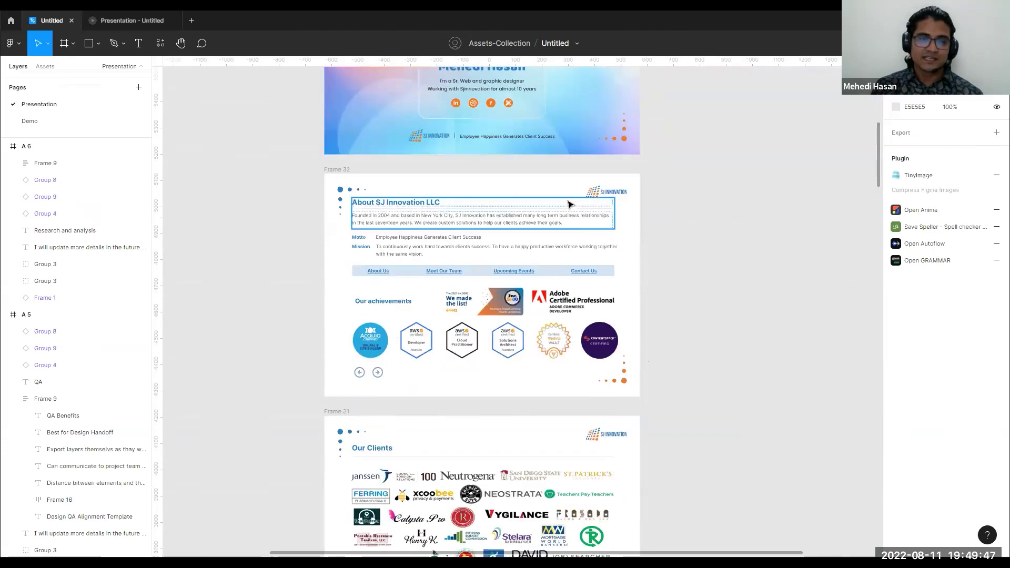
pyautogui.click(404, 217)
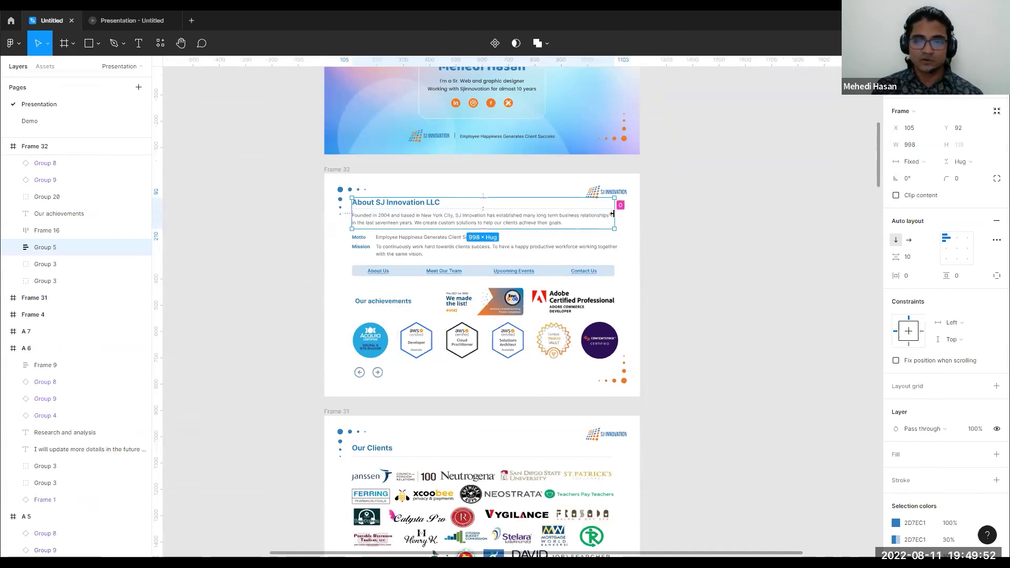
pyautogui.press('alt')
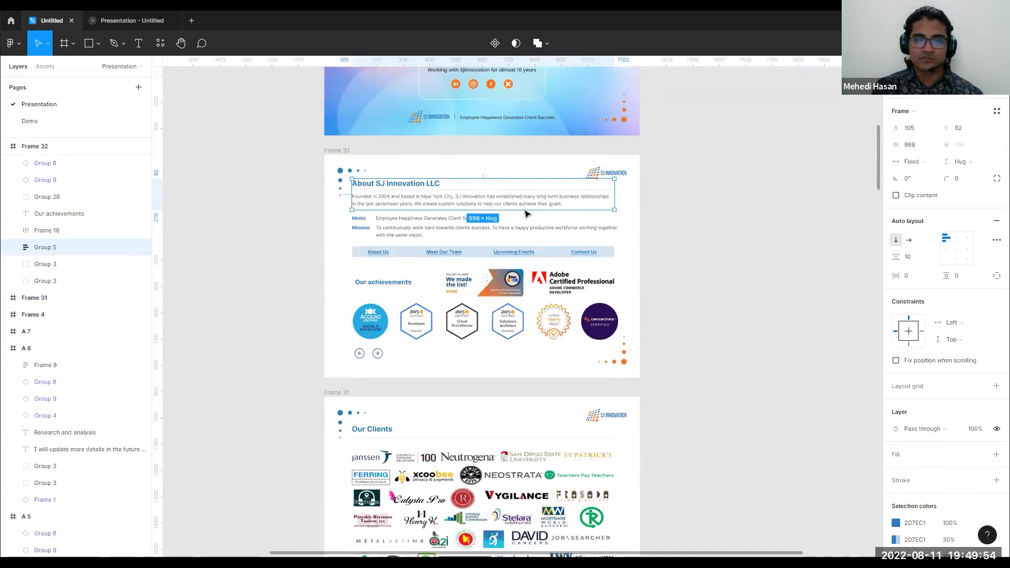
pyautogui.scroll(-3, 521, 227)
pyautogui.scroll(6, 519, 303)
pyautogui.scroll(-10, 694, 286)
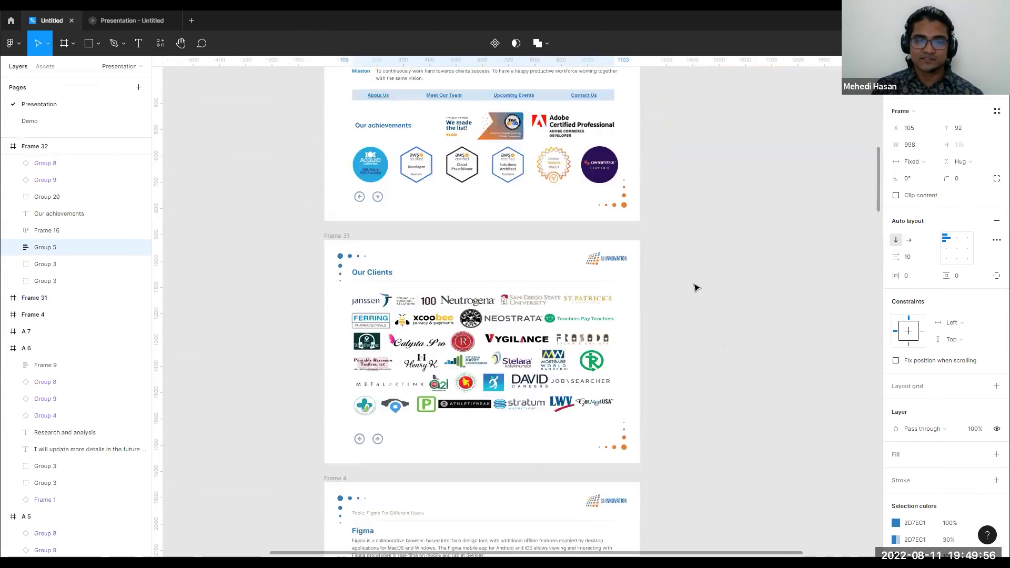
pyautogui.scroll(-15, 499, 281)
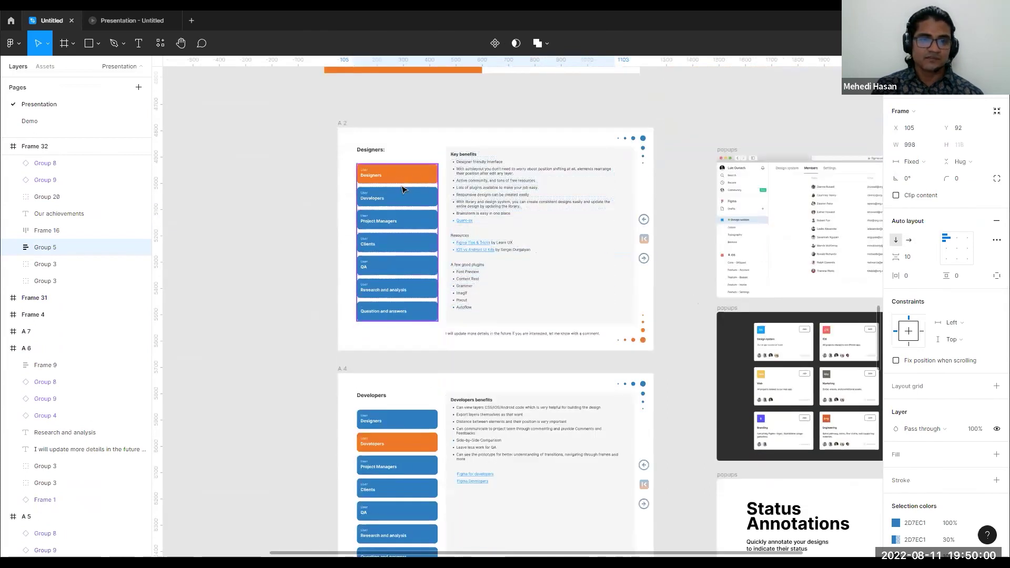
# Select the user-button column, then measure the Key benefits panel's spacing to the slide edges
pyautogui.click(402, 182)
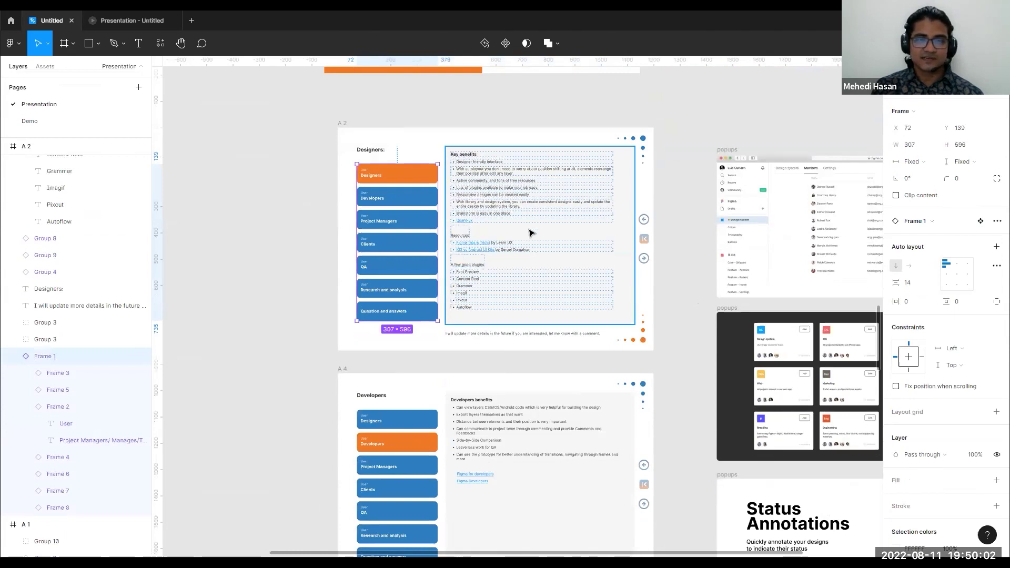
pyautogui.click(632, 192)
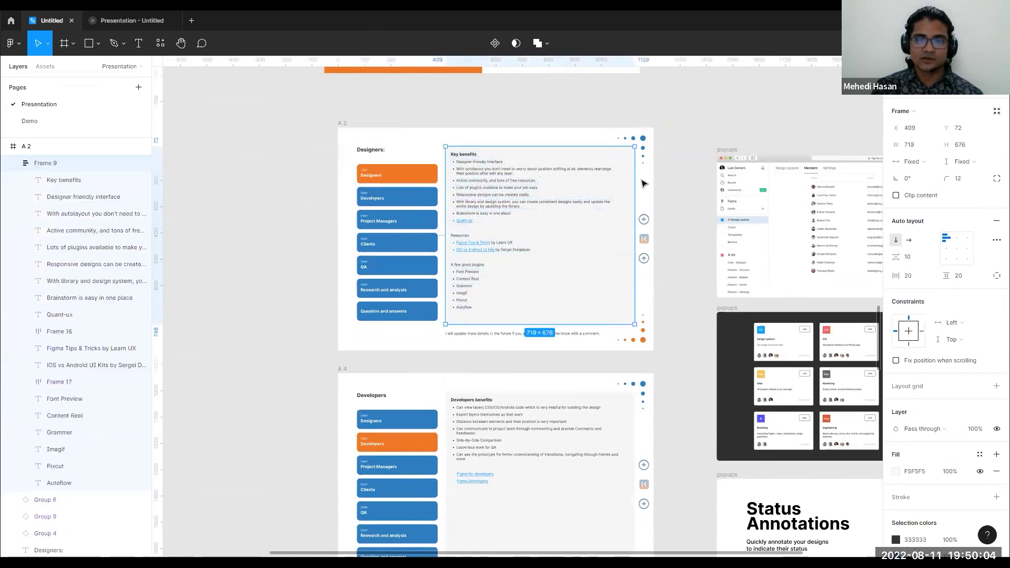
pyautogui.press('alt')
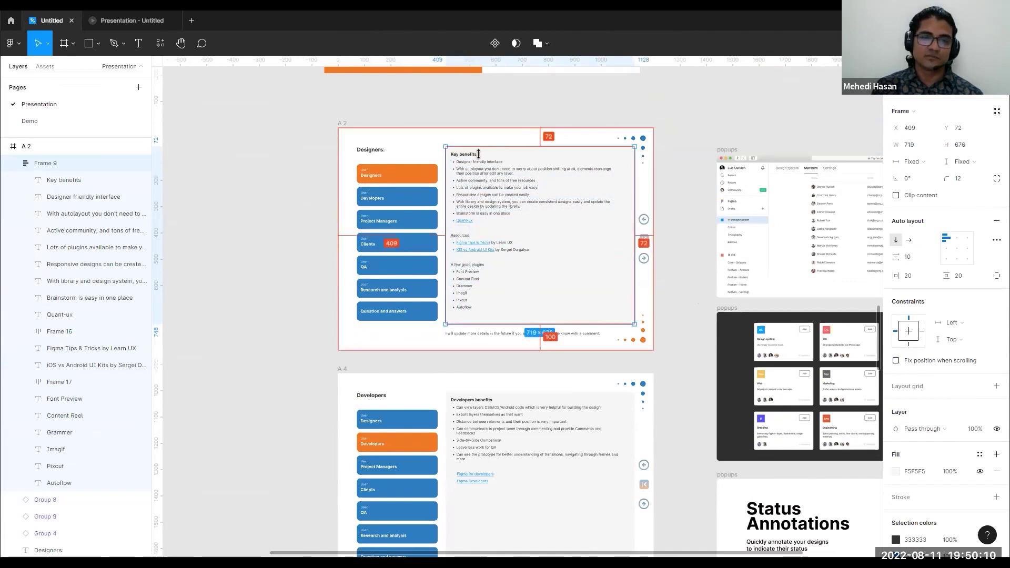
# Duplicate the 'lots of plugins' bullet line in Key benefits, then delete the copy
pyautogui.doubleClick(486, 188)
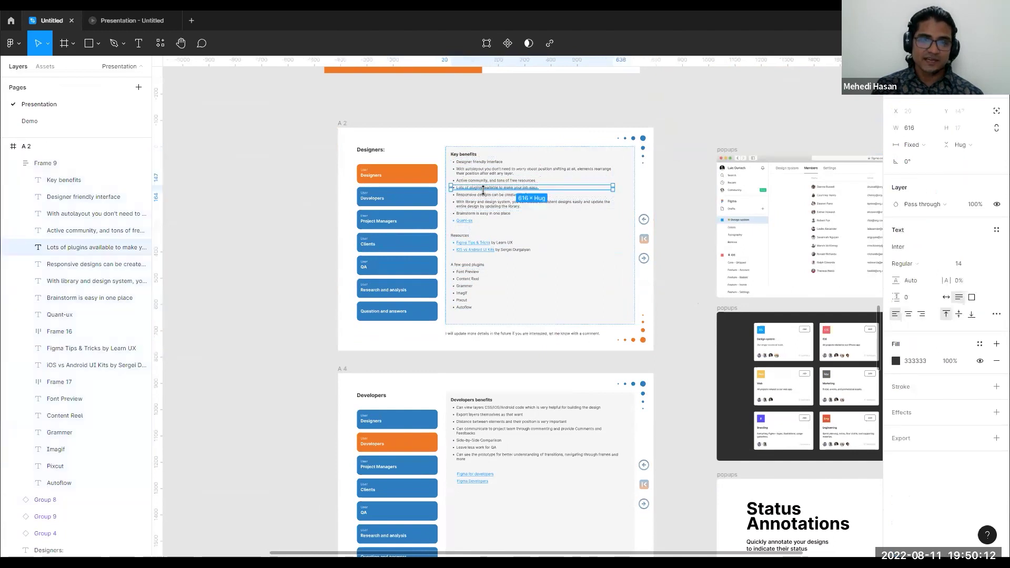
pyautogui.scroll(5, 561, 220)
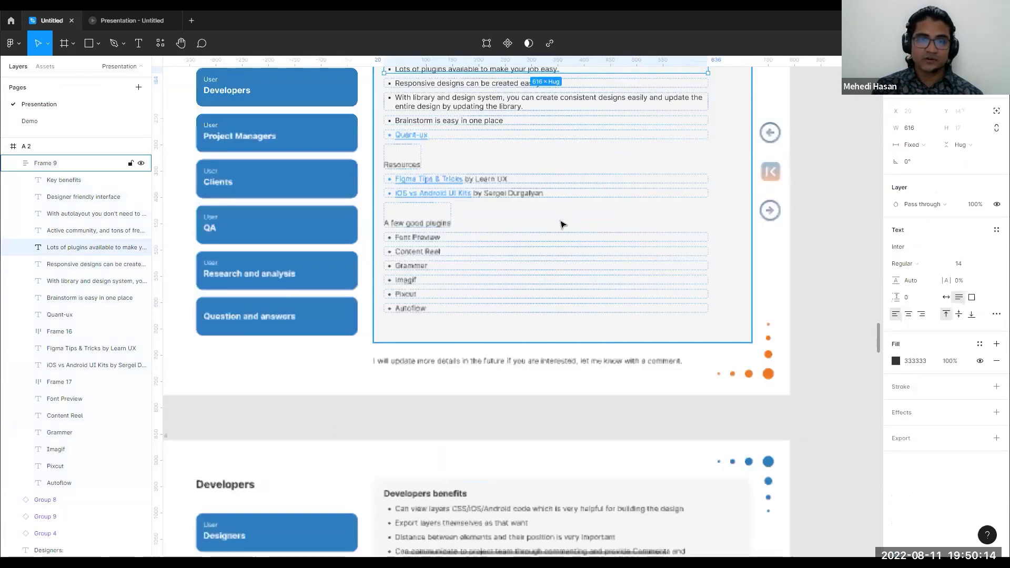
pyautogui.scroll(5, 634, 291)
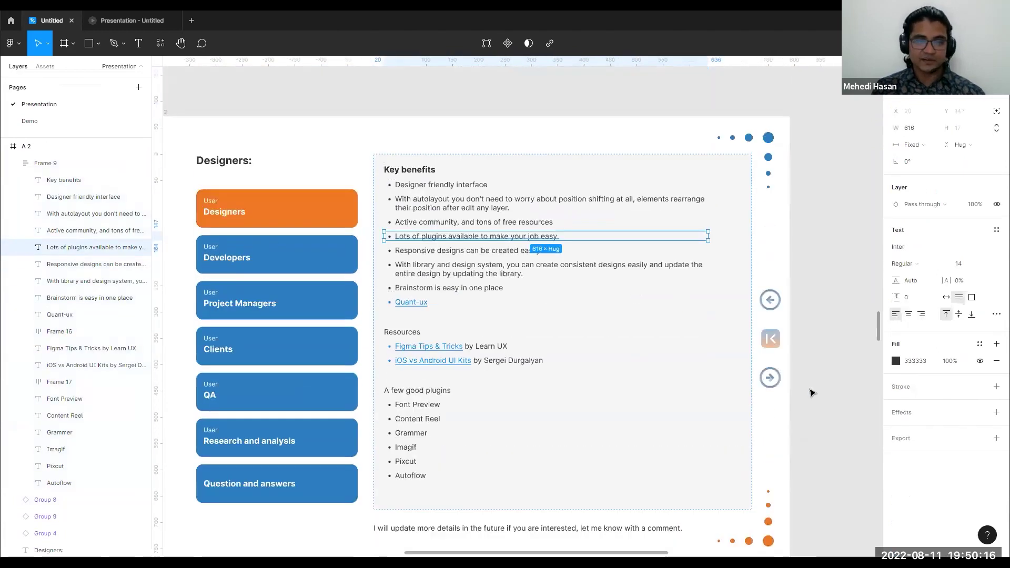
pyautogui.hotkey('ctrl', 'd')
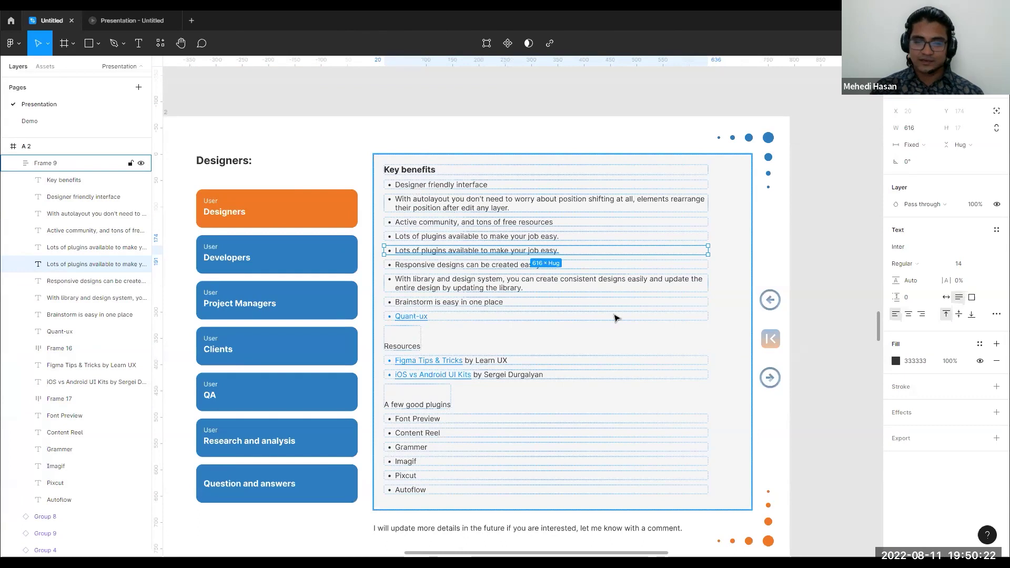
pyautogui.press('Delete')
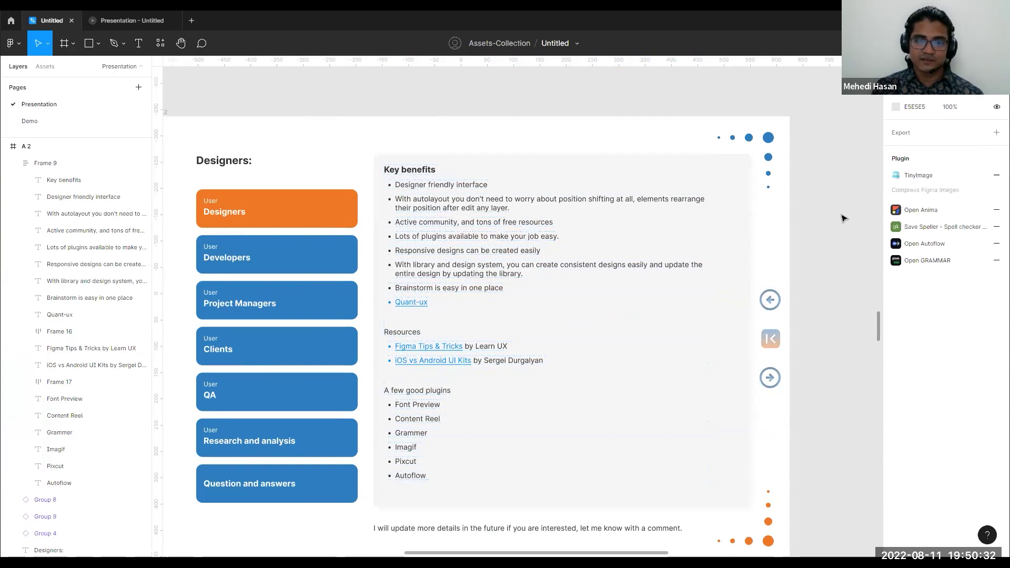
# Reselect the Key benefits panel, view the presentation, then go to the Figma Community home page
pyautogui.click(489, 209)
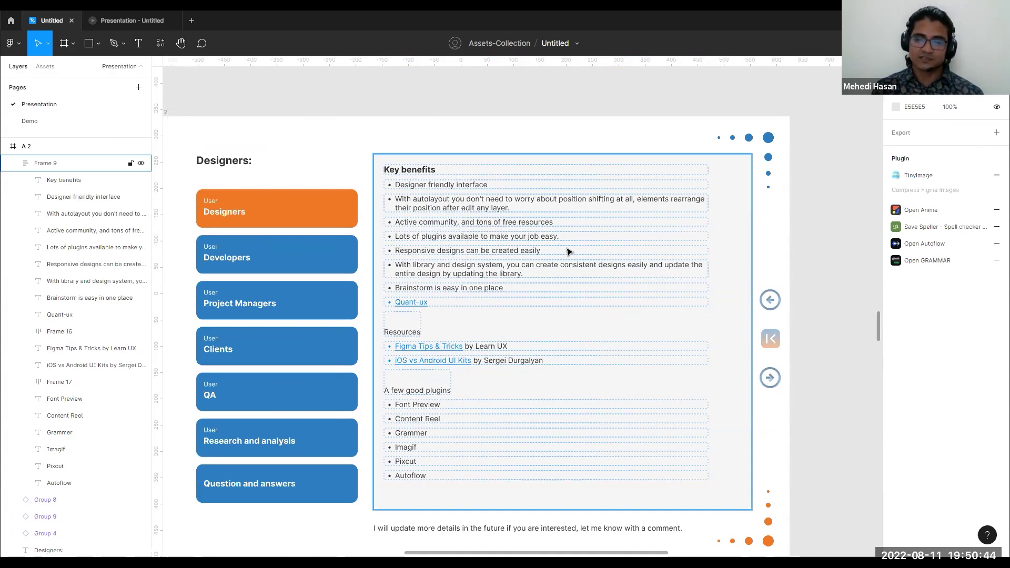
pyautogui.click(126, 20)
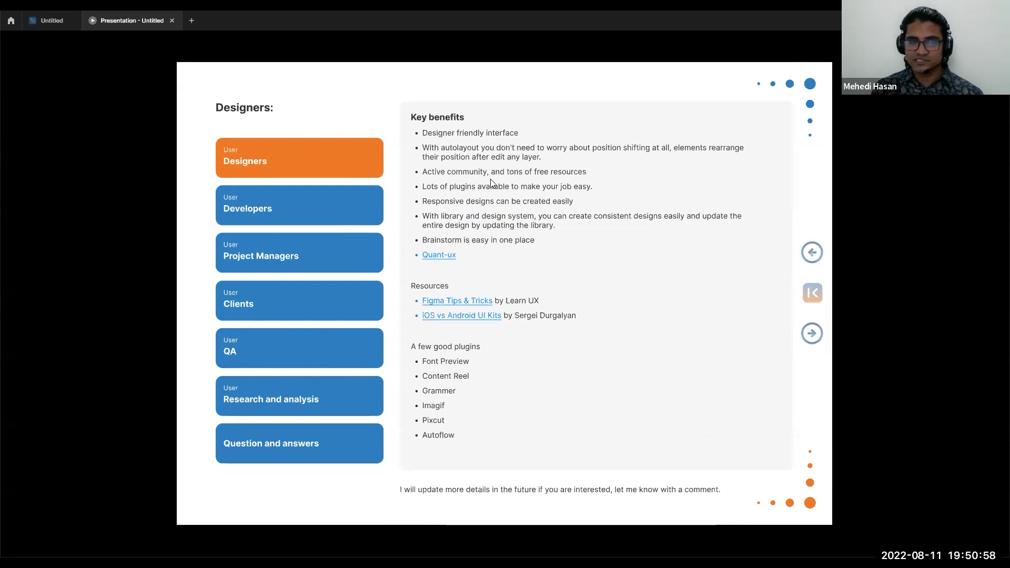
pyautogui.click(10, 20)
# Filter the Community page by the #Mobile tag and scroll through the mobile UI kits and templates
pyautogui.scroll(-15, 487, 356)
pyautogui.scroll(-5, 363, 408)
pyautogui.scroll(20, 345, 419)
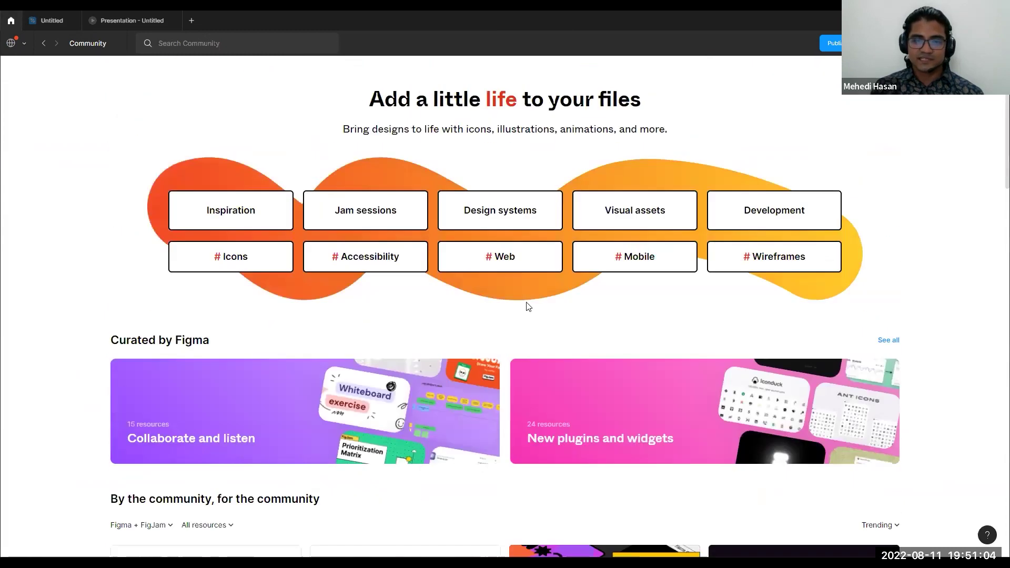
pyautogui.click(634, 263)
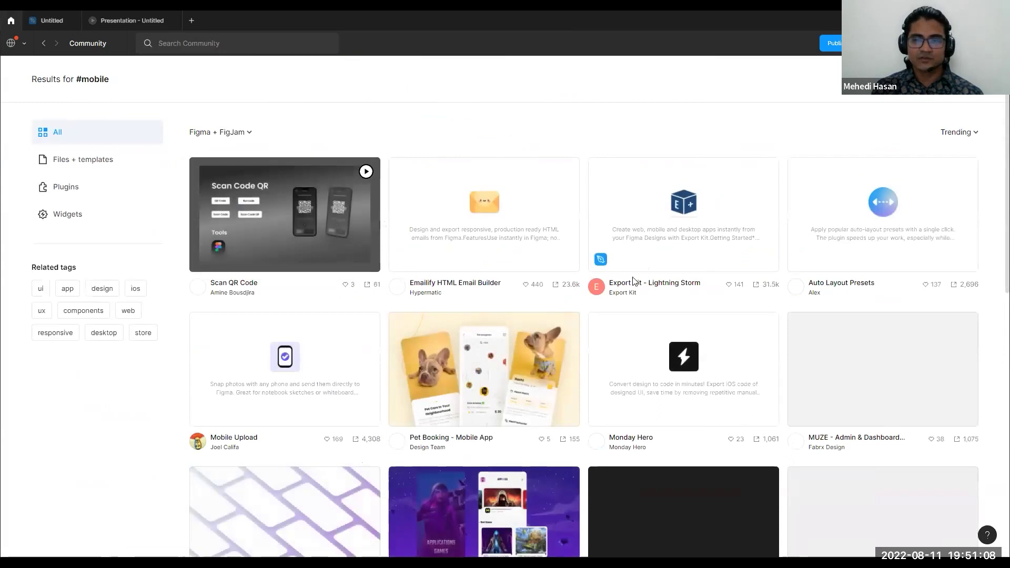
pyautogui.scroll(-6, 634, 281)
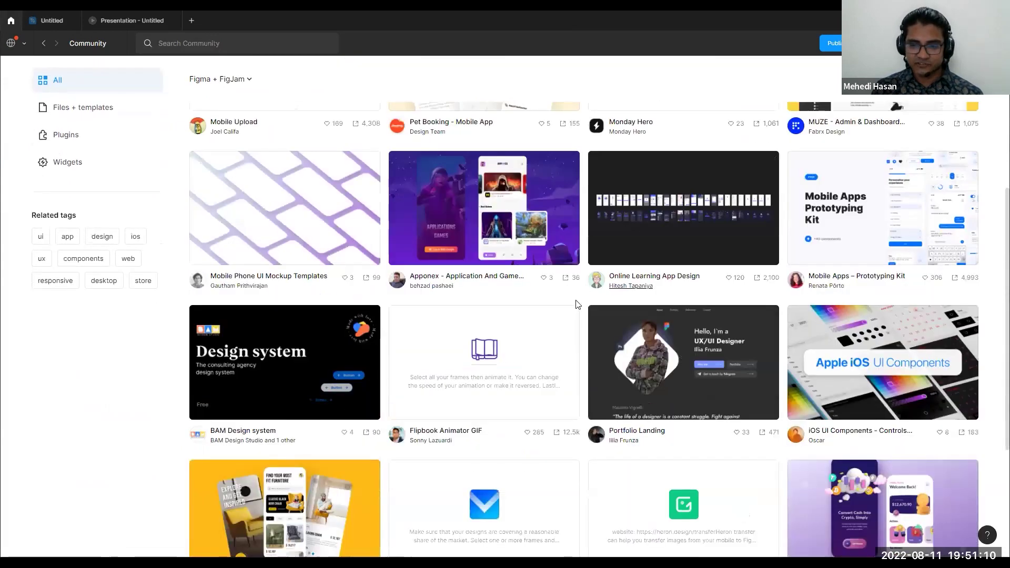
pyautogui.scroll(-12, 576, 304)
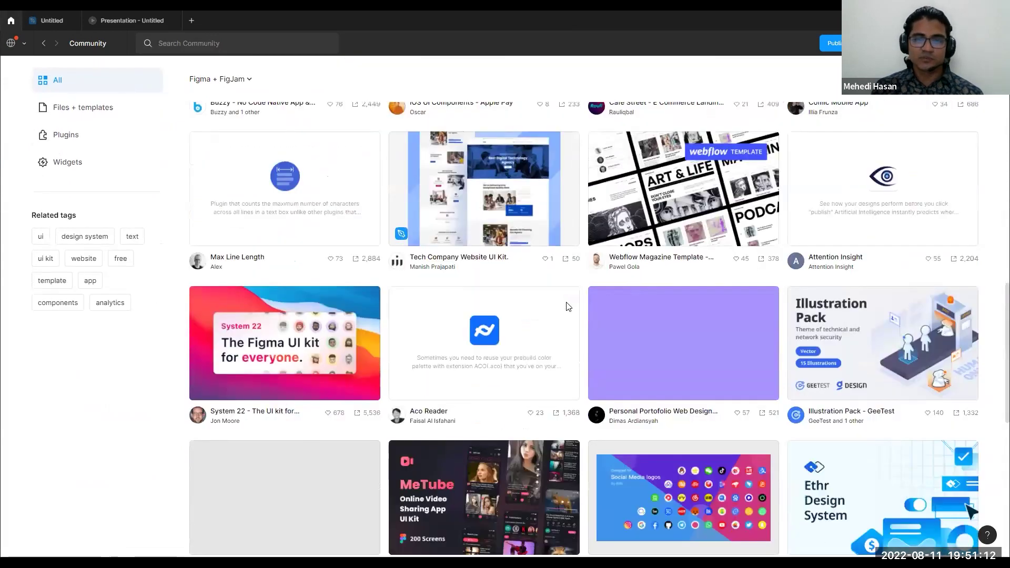
pyautogui.scroll(-8, 475, 282)
pyautogui.scroll(5, 476, 279)
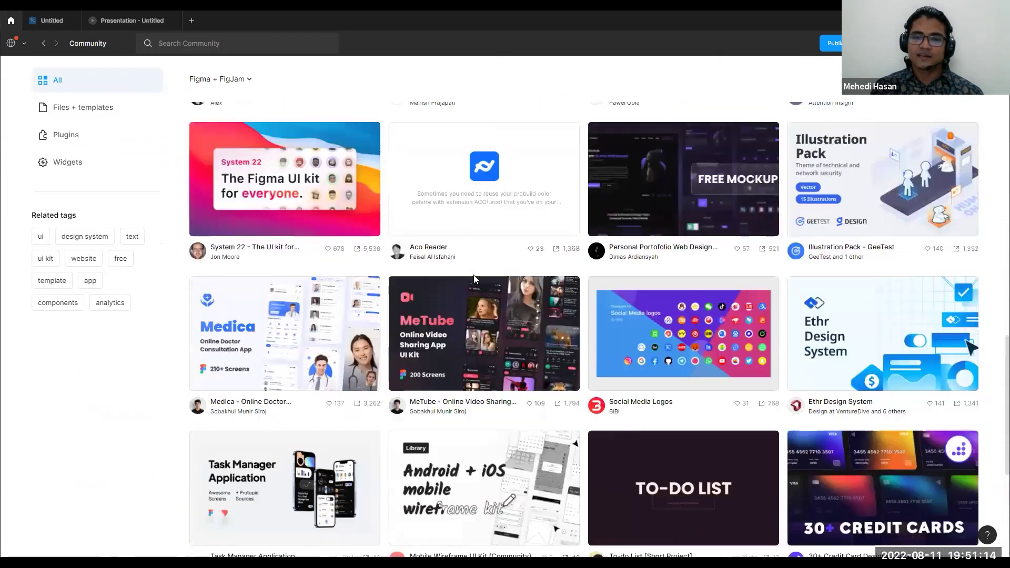
pyautogui.scroll(15, 473, 276)
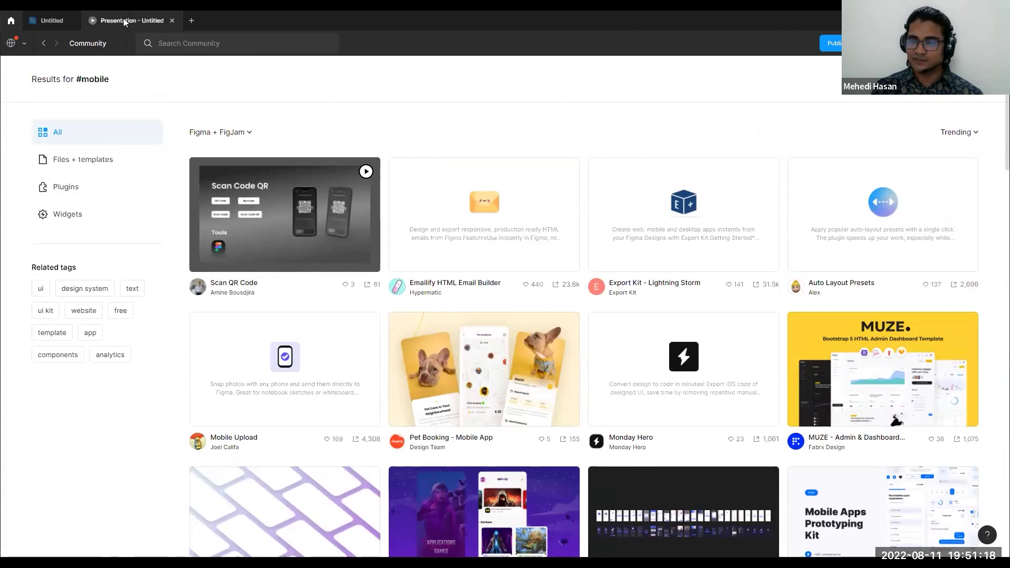
# Return to the 'Presentation - Untitled' view showing the Designers slide
pyautogui.click(124, 20)
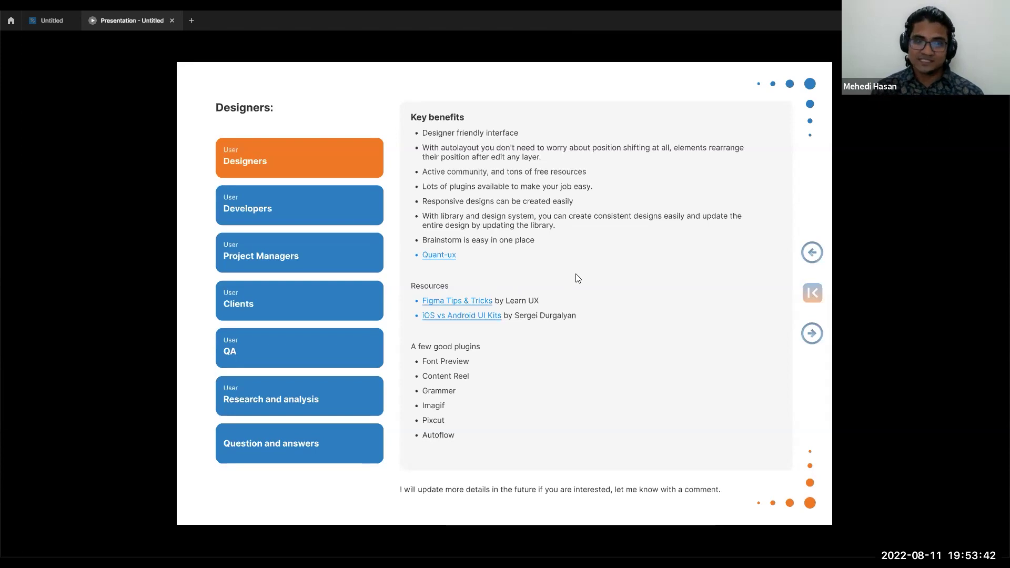
# Back in the design file, zoom out to the 'Figma For Different Users' title and company frames
pyautogui.click(43, 20)
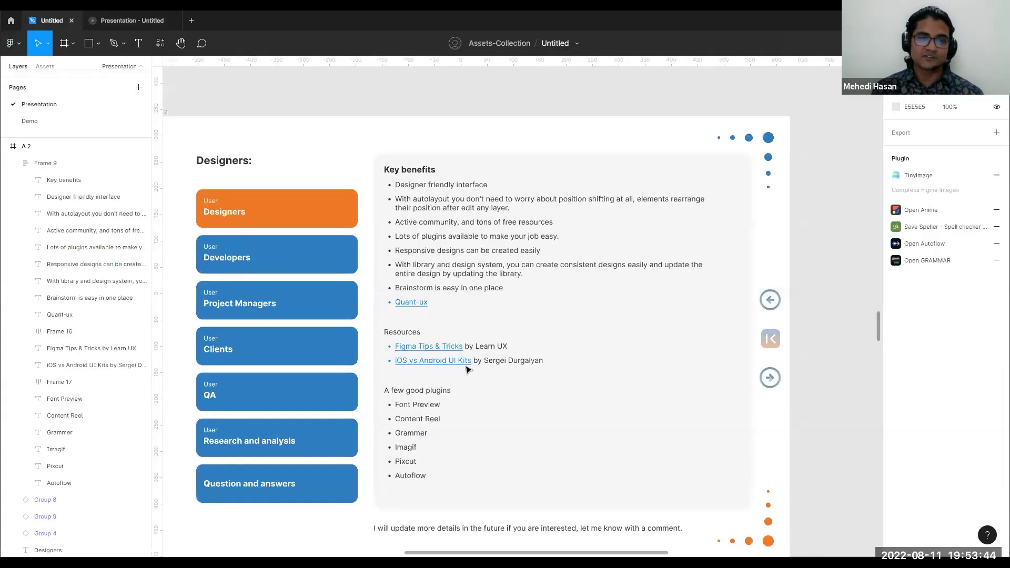
pyautogui.press('-')
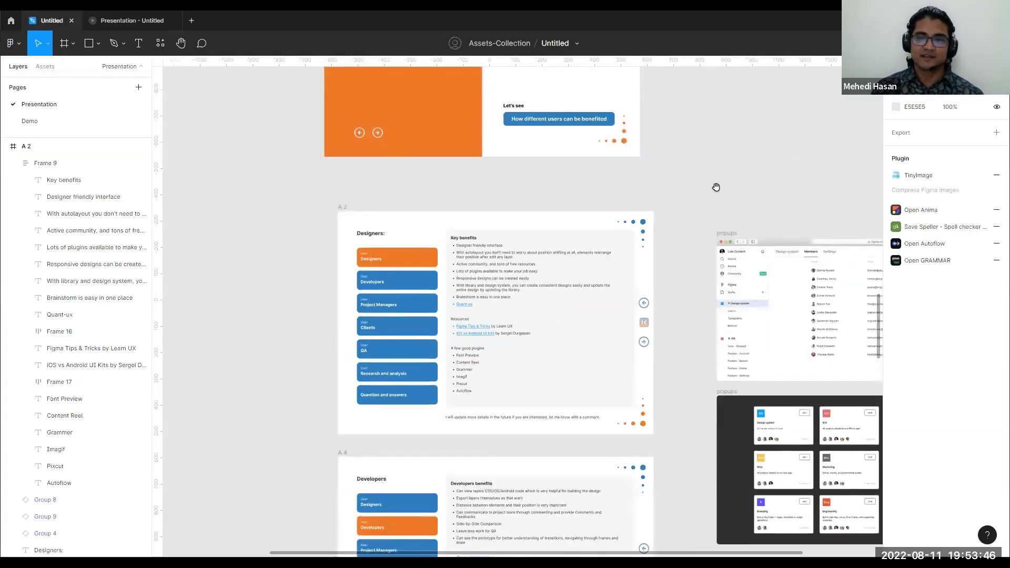
pyautogui.scroll(3, 668, 289)
pyautogui.press('-')
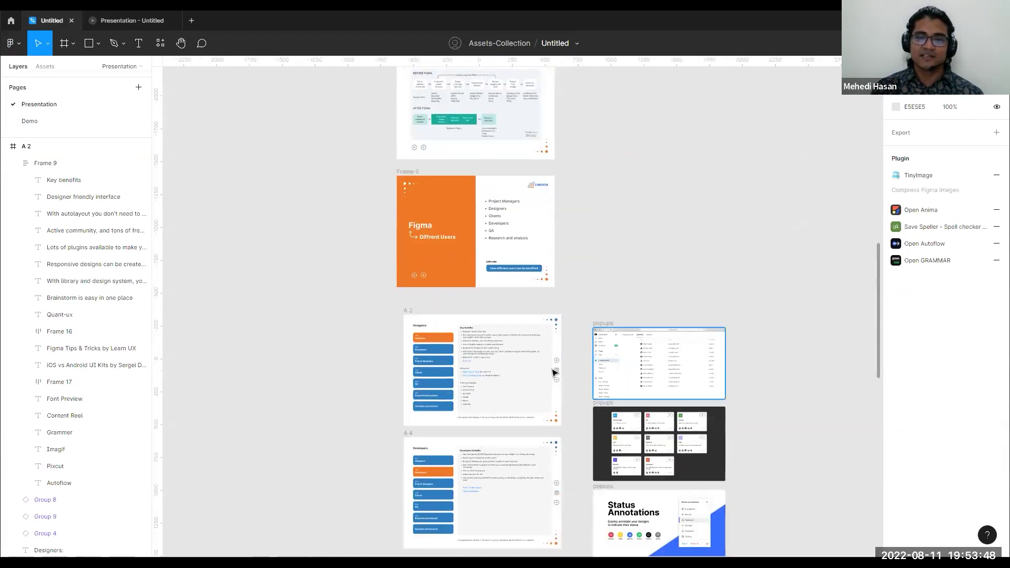
pyautogui.scroll(15, 636, 385)
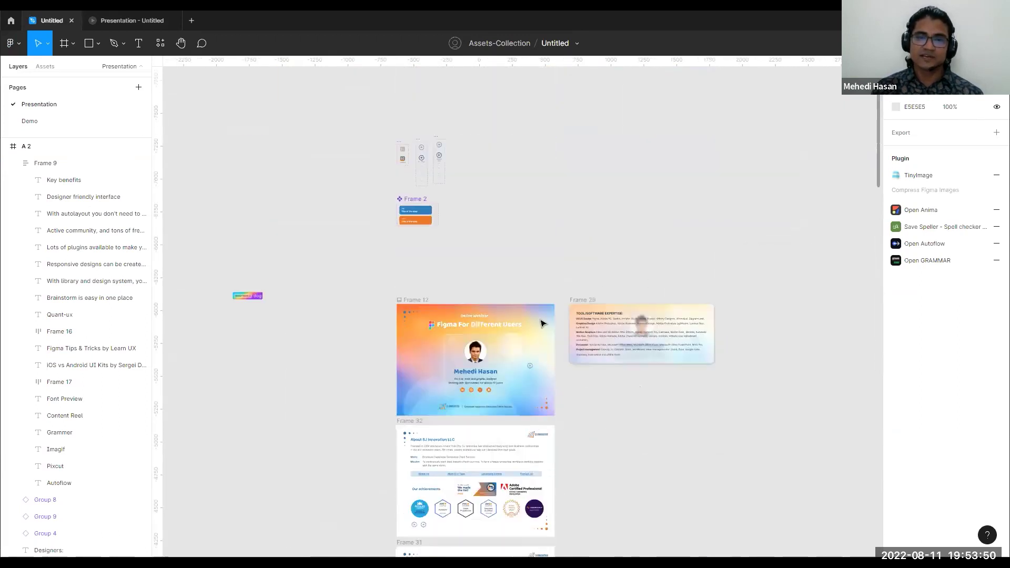
pyautogui.scroll(-2, 542, 323)
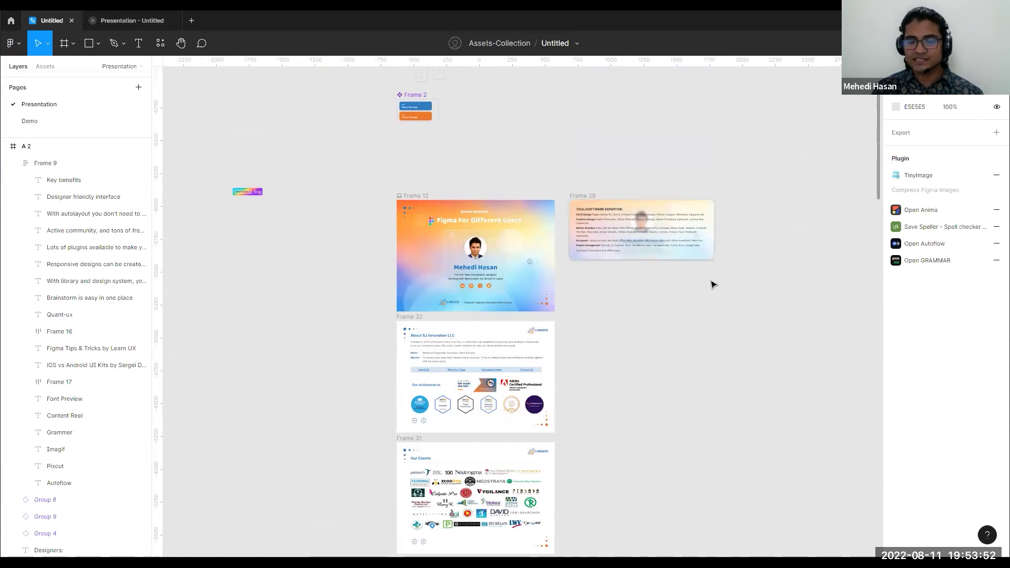
pyautogui.click(160, 44)
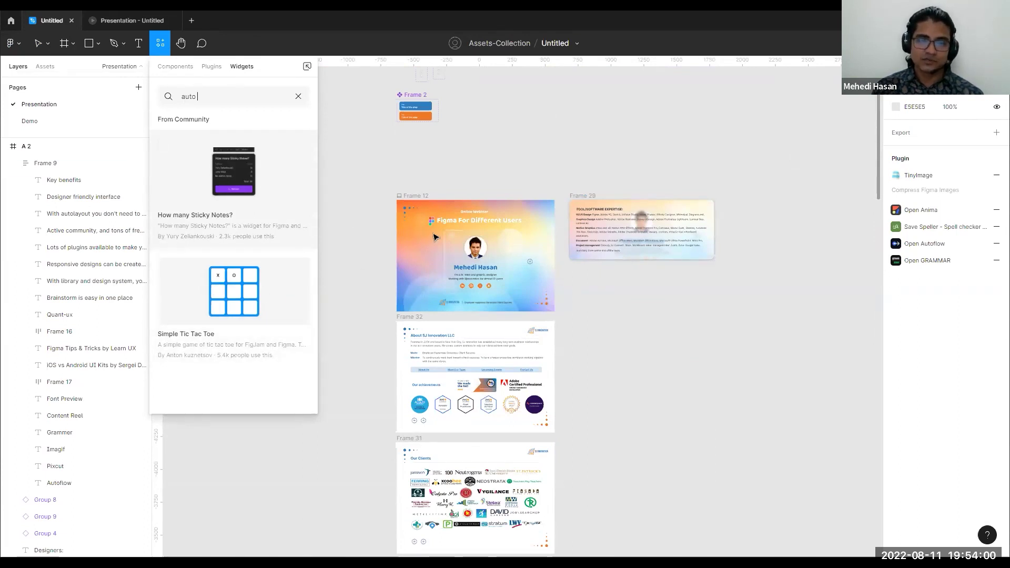
pyautogui.click(216, 72)
pyautogui.click(246, 69)
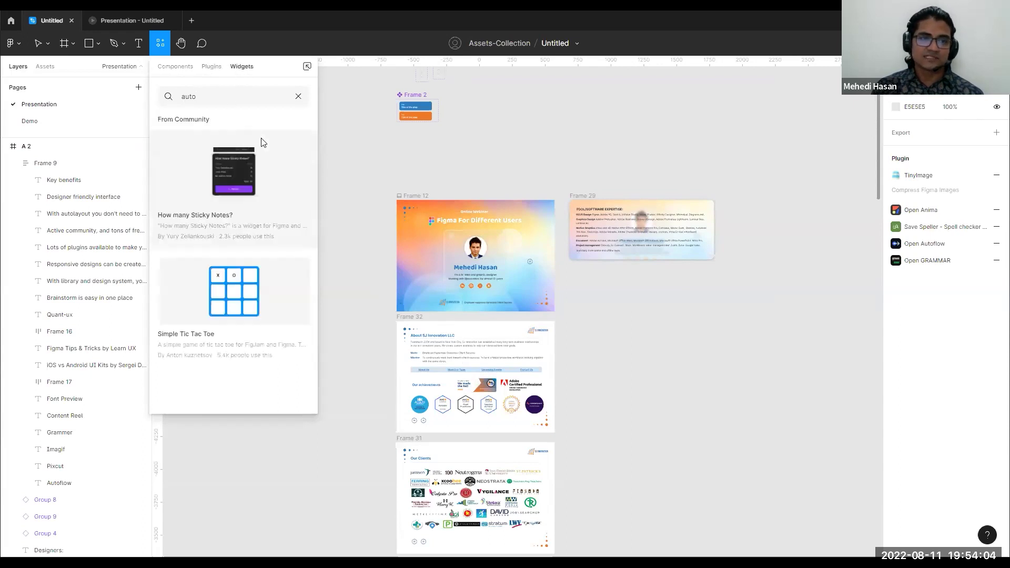
pyautogui.click(671, 335)
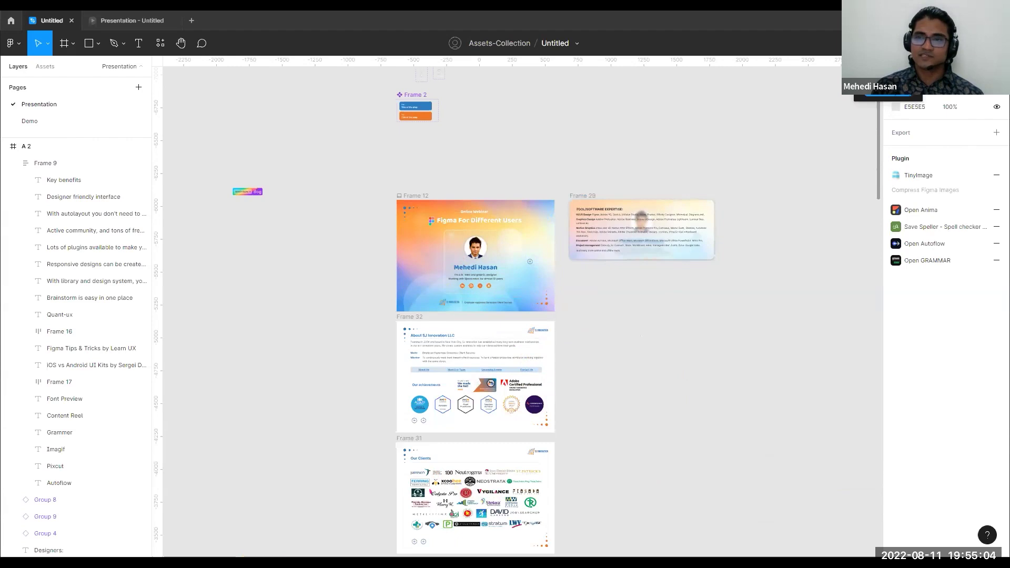
# Spotlight yourself on the design canvas, zoom out, then resume presenting the Designers slide
pyautogui.click(886, 95)
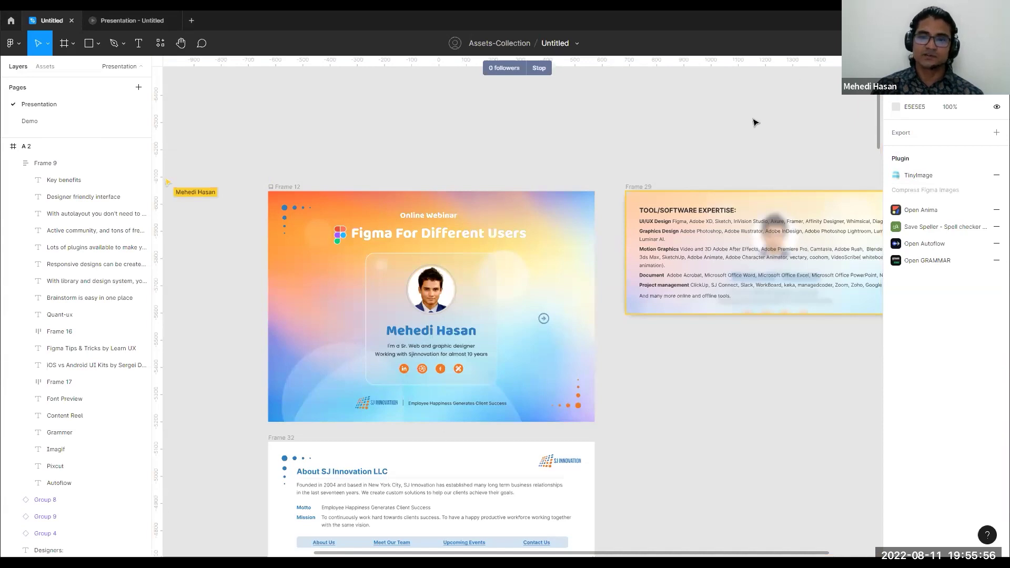
pyautogui.press('-')
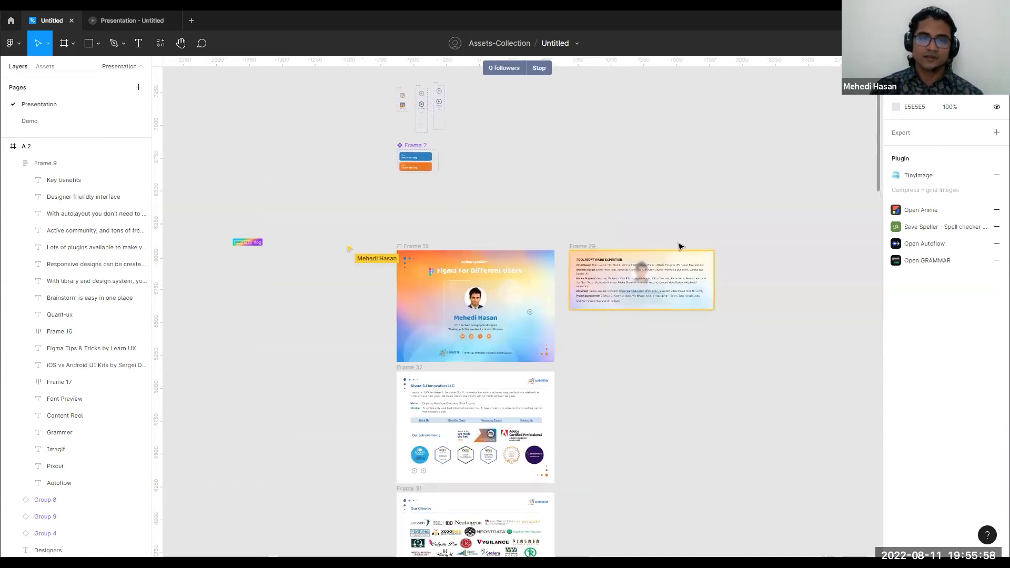
pyautogui.click(117, 20)
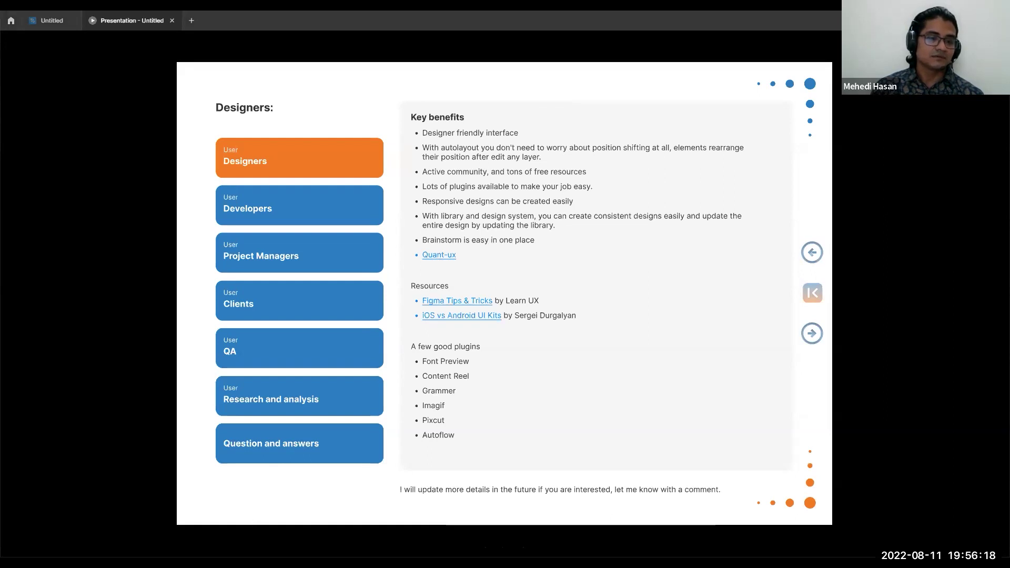
# Open quant-ux.com in the browser and scroll through its Prototype, Test and Learn feature sections
pyautogui.hotkey('alt', 'Tab')
pyautogui.click(182, 15)
pyautogui.scroll(-6, 812, 232)
pyautogui.scroll(6, 819, 232)
pyautogui.scroll(-15, 821, 232)
pyautogui.scroll(-4, 821, 232)
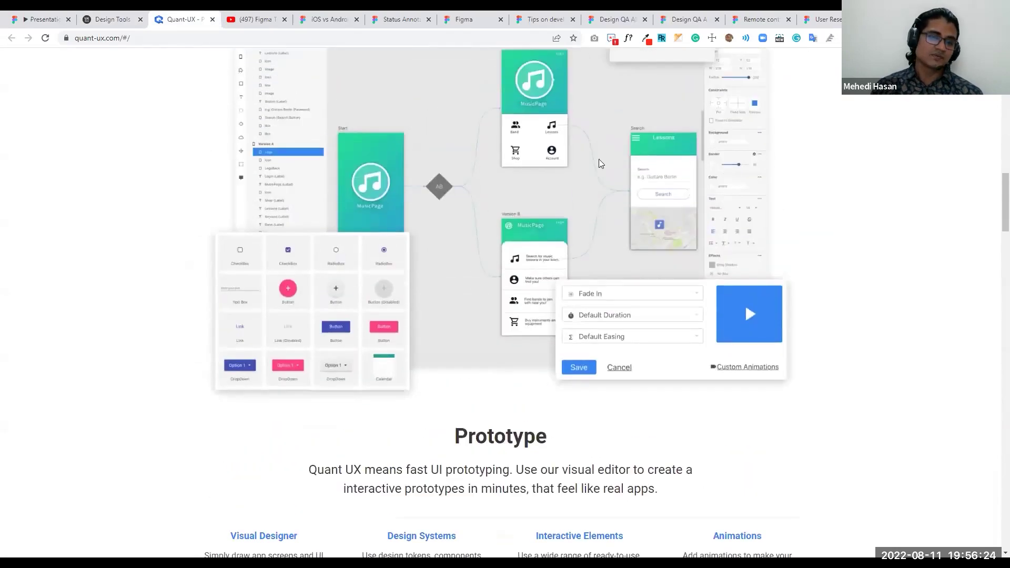
pyautogui.scroll(2, 599, 159)
pyautogui.scroll(-9, 713, 240)
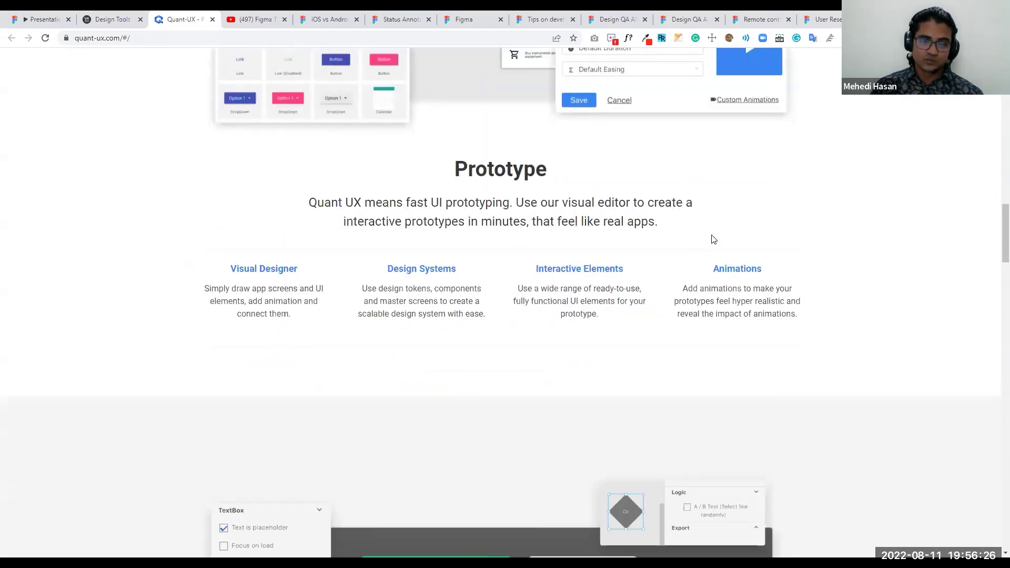
pyautogui.scroll(-15, 714, 240)
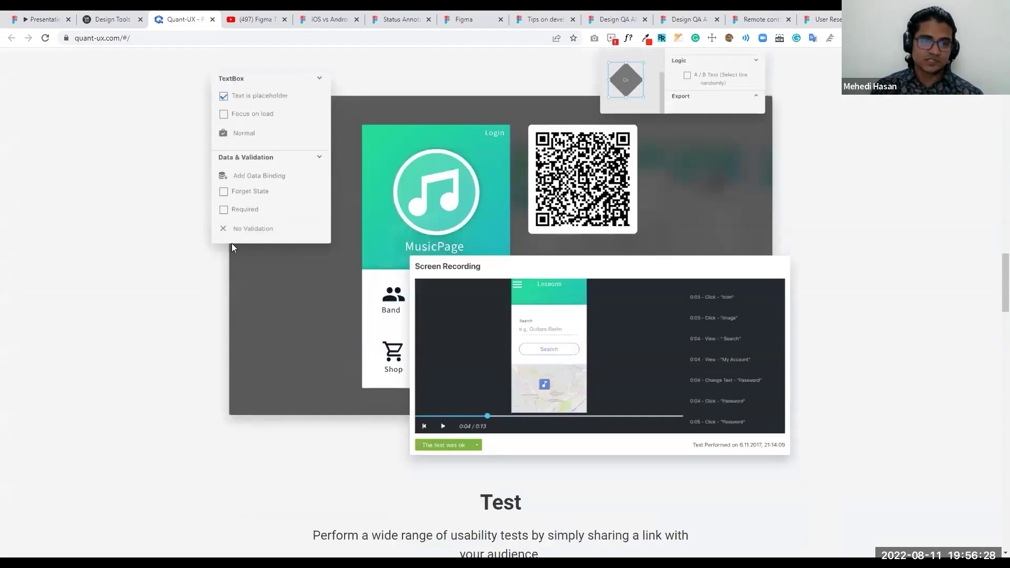
pyautogui.scroll(-5, 476, 270)
pyautogui.scroll(5, 855, 217)
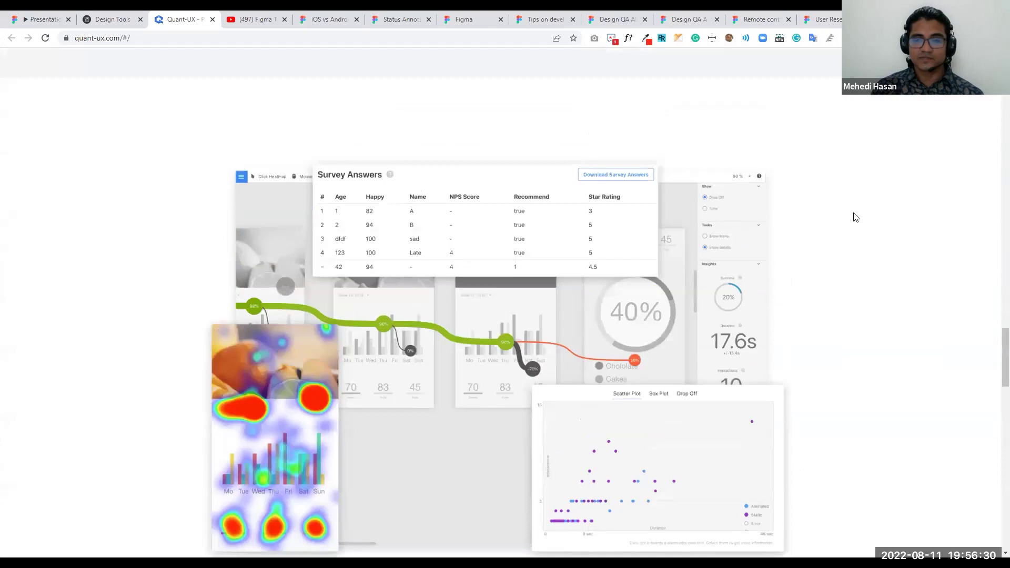
pyautogui.scroll(-3, 855, 217)
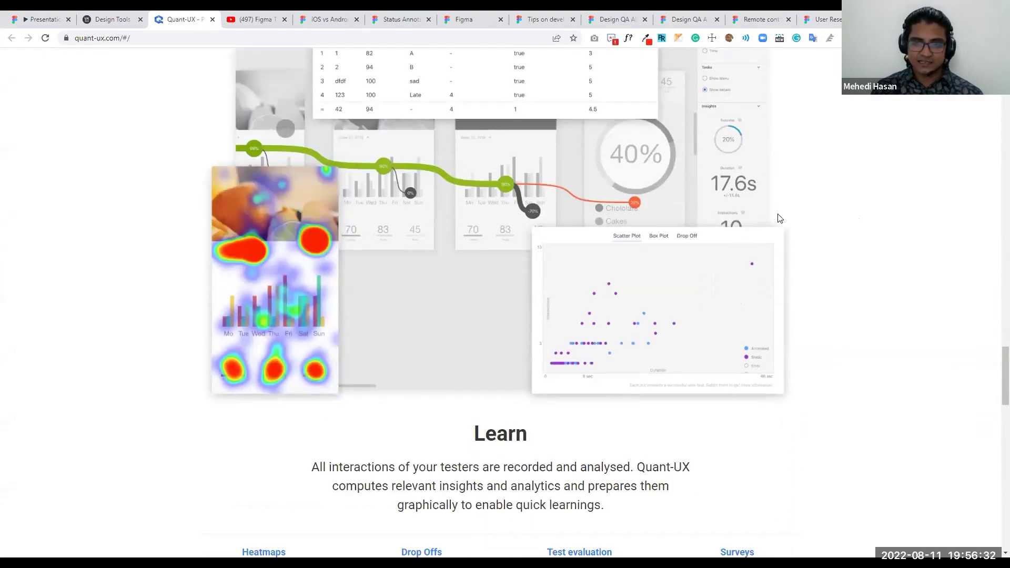
pyautogui.scroll(4, 782, 219)
pyautogui.scroll(-2, 792, 225)
pyautogui.scroll(-1, 792, 225)
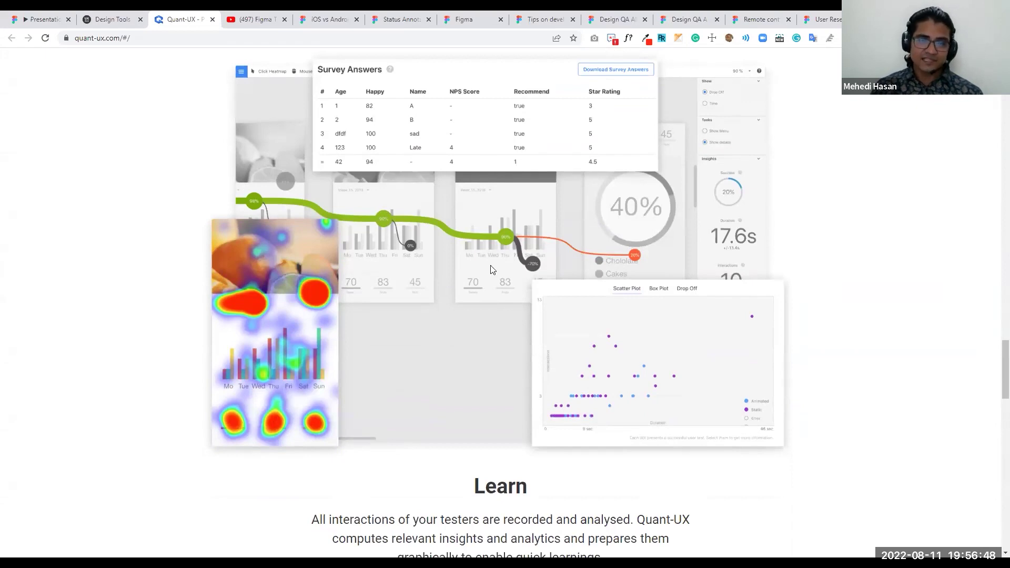
pyautogui.scroll(3, 410, 310)
pyautogui.scroll(-5, 410, 311)
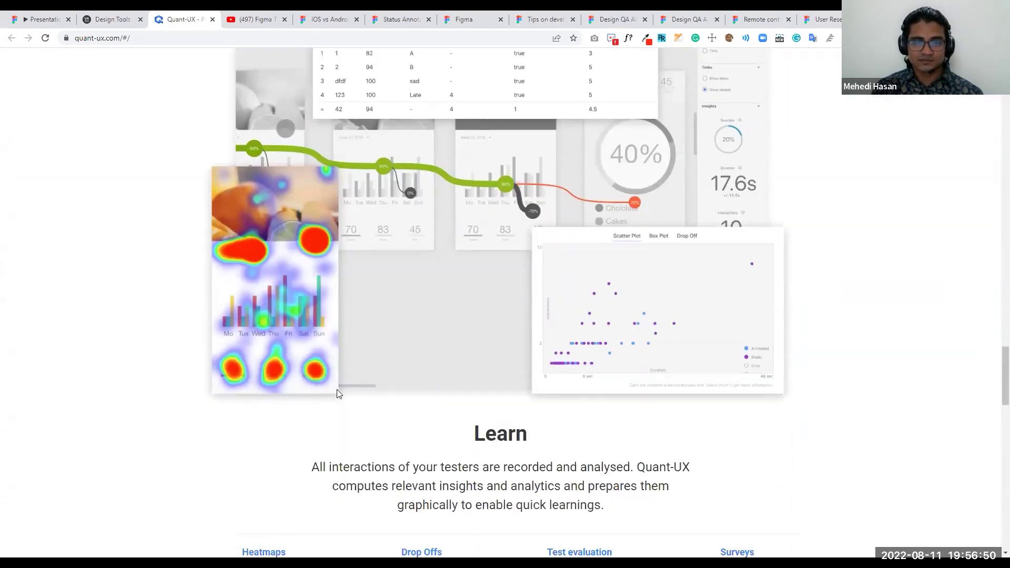
pyautogui.scroll(-5, 453, 321)
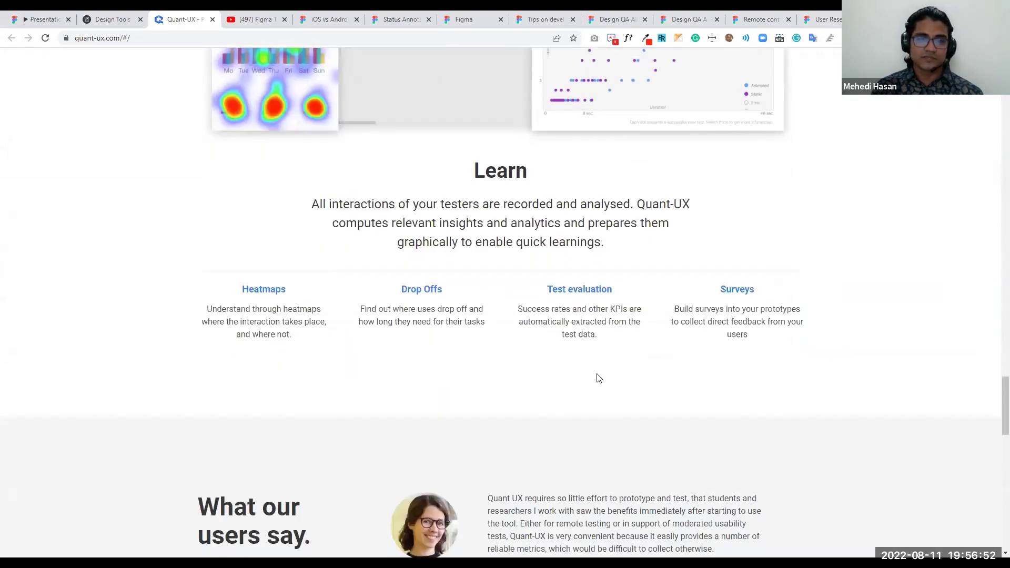
pyautogui.scroll(-5, 594, 368)
pyautogui.scroll(8, 581, 316)
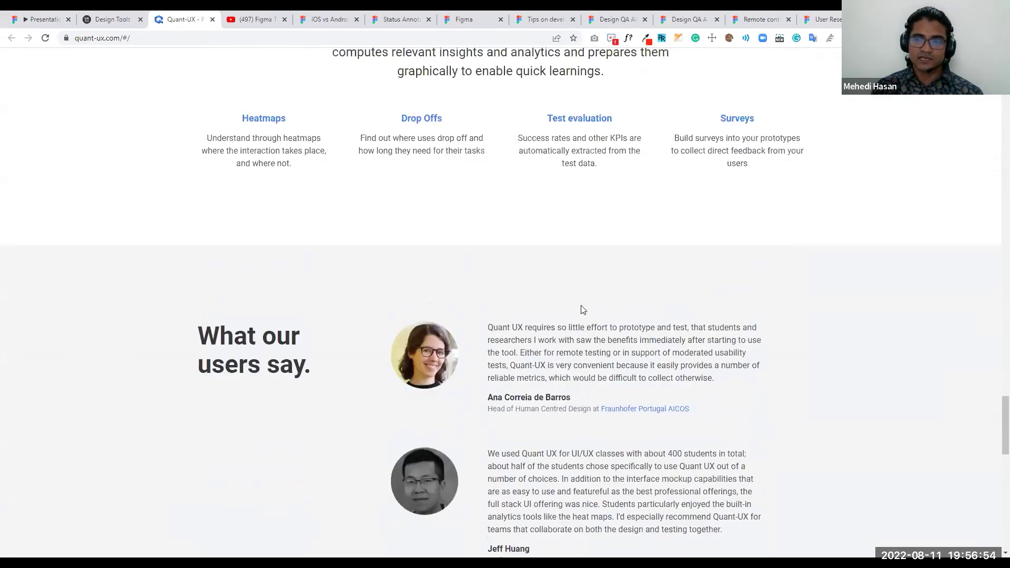
pyautogui.scroll(10, 581, 302)
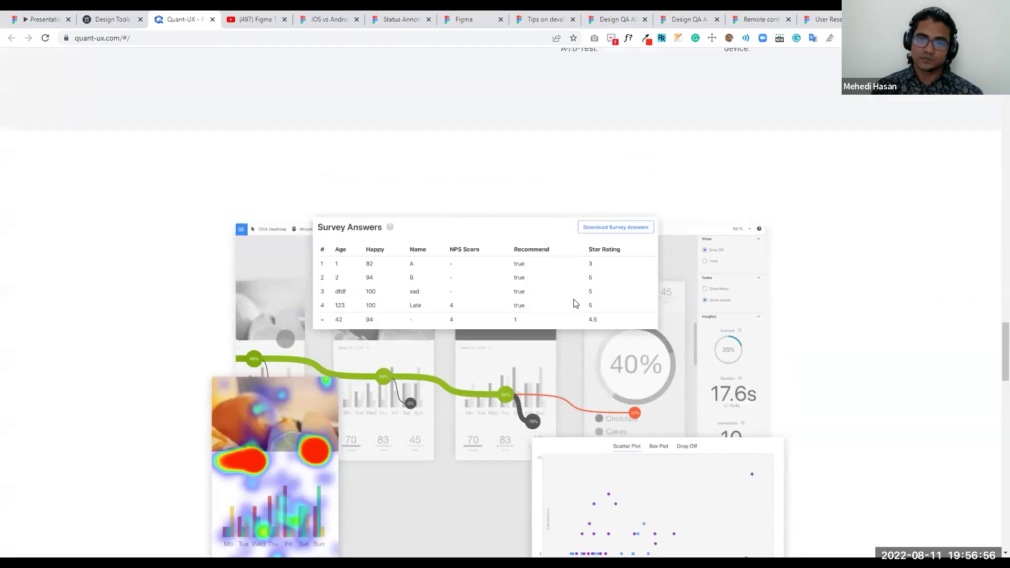
pyautogui.scroll(15, 577, 299)
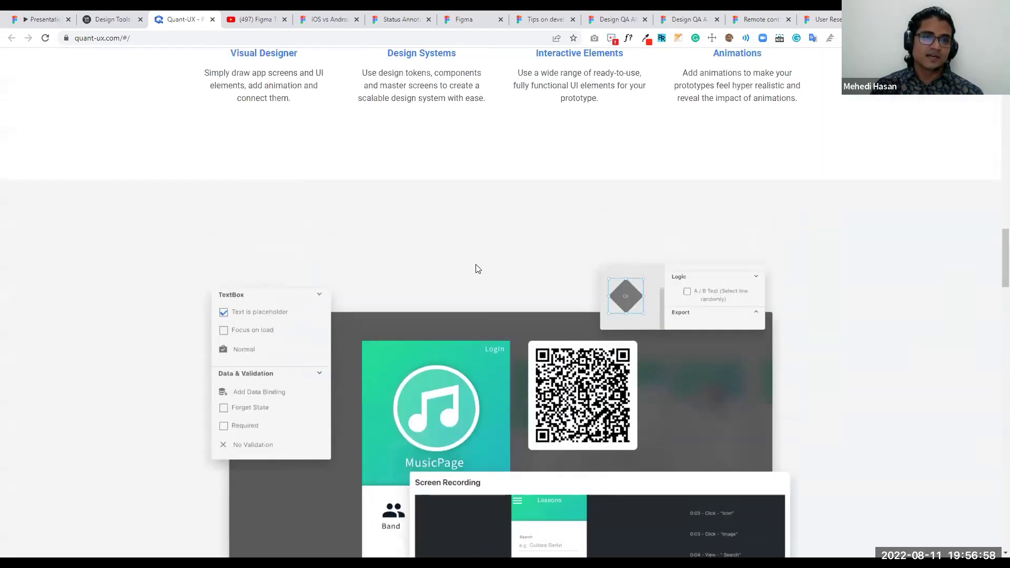
pyautogui.scroll(4, 618, 306)
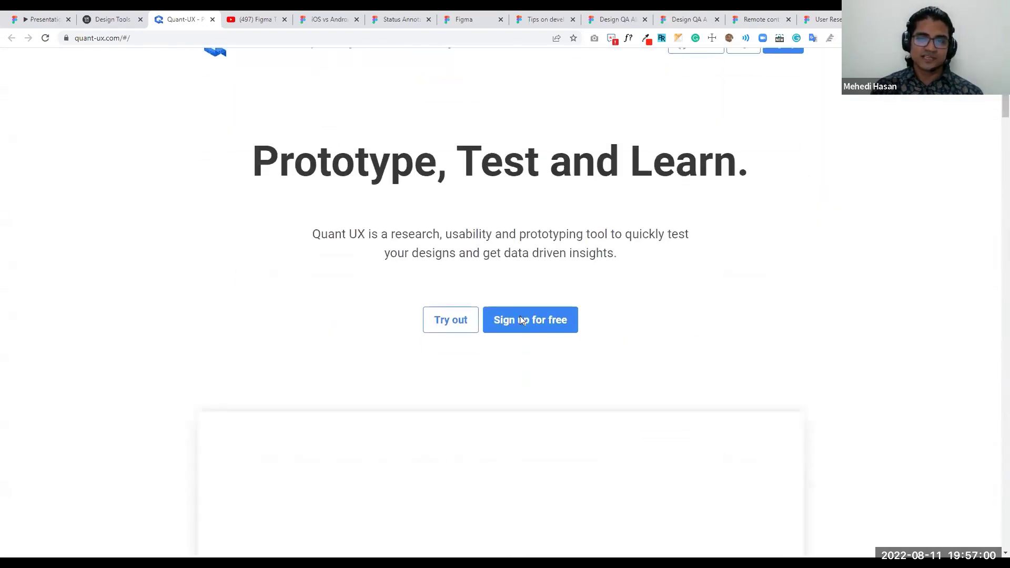
pyautogui.scroll(-17, 668, 273)
pyautogui.scroll(-12, 506, 295)
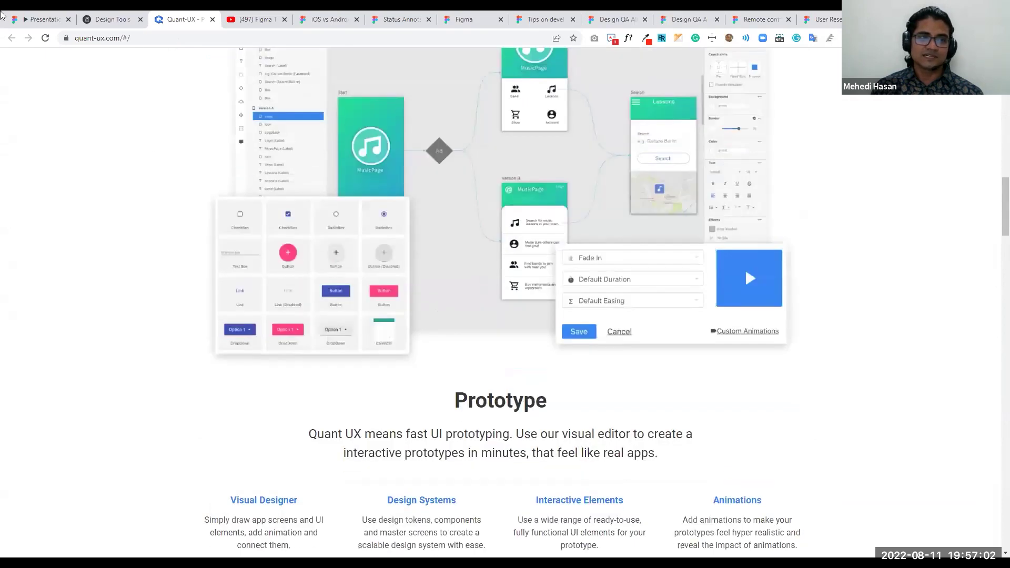
pyautogui.scroll(-3, 340, 263)
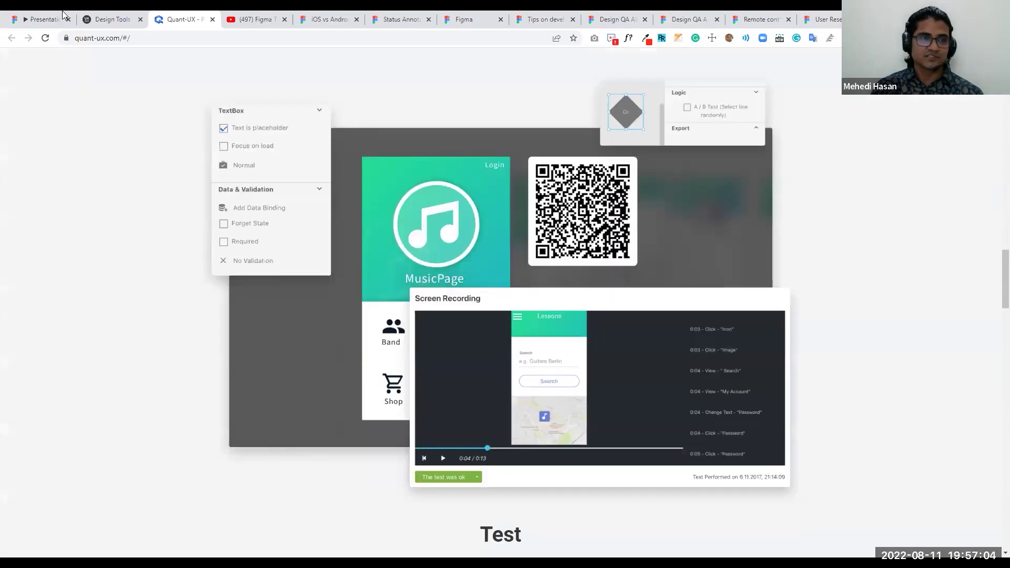
# Return to the presentation's Designers slide, then switch over to the Figma Tips & Tricks video
pyautogui.click(47, 19)
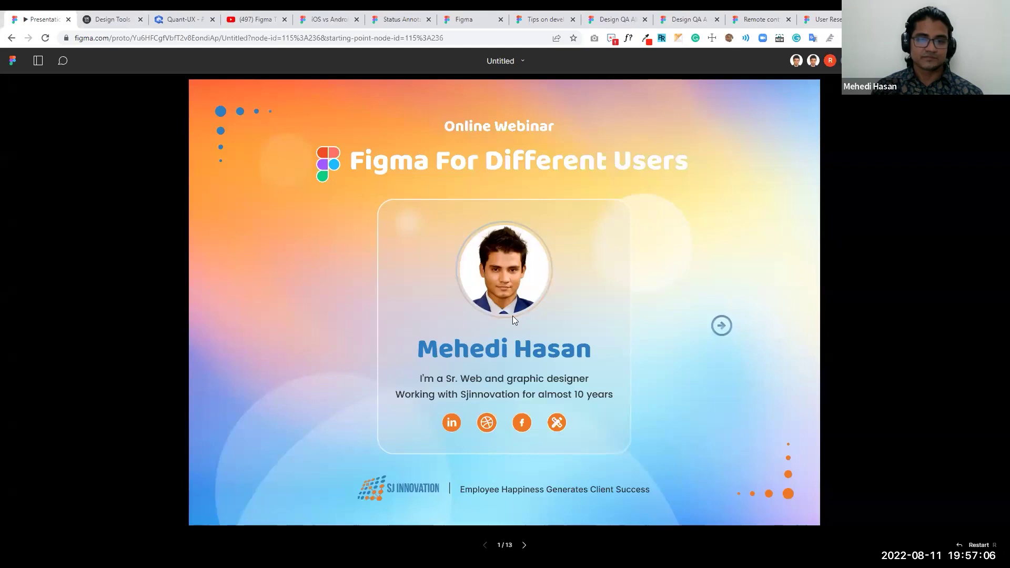
pyautogui.hotkey('alt', 'Tab')
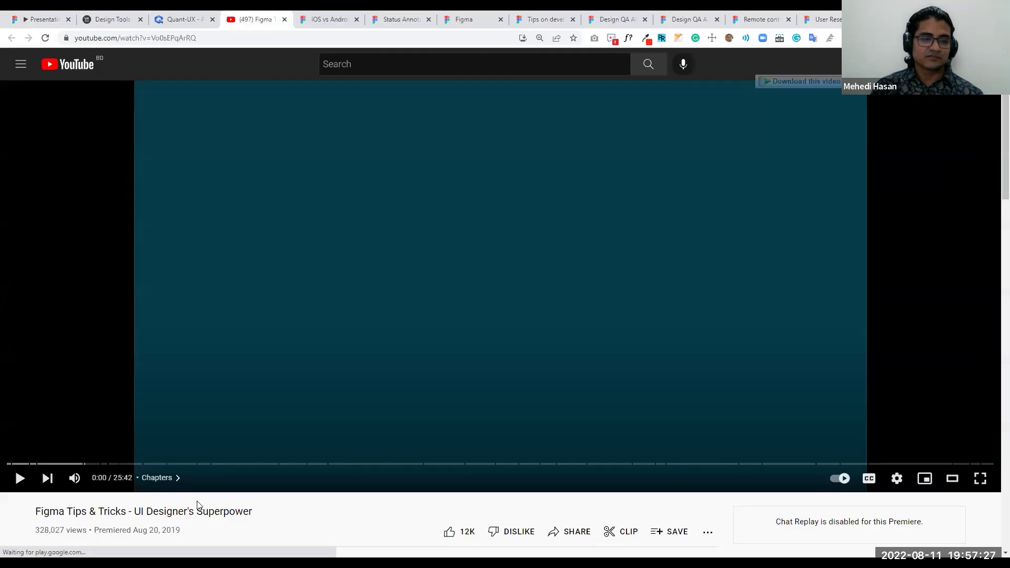
pyautogui.hotkey('alt', 'Tab')
# Highlight the 2019 premiere year of Learn UX's Figma Tips & Tricks video, then switch windows
pyautogui.scroll(-1, 162, 429)
pyautogui.doubleClick(164, 426)
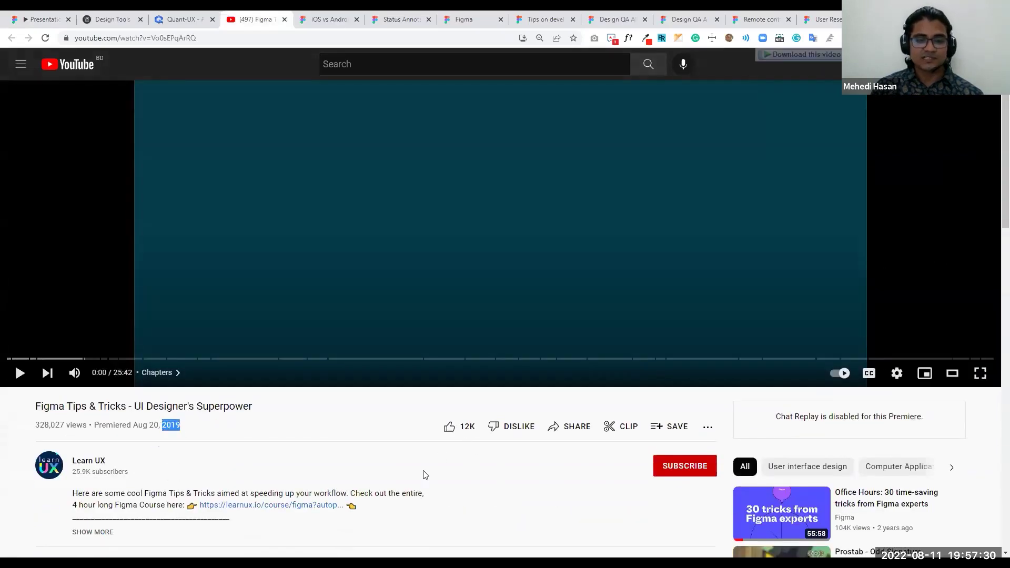
pyautogui.scroll(-2, 424, 471)
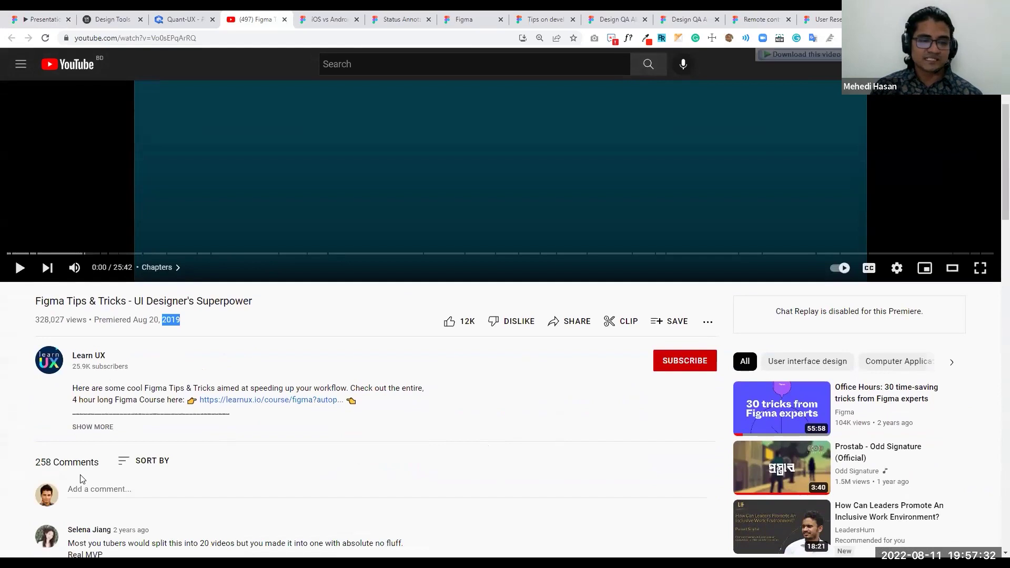
pyautogui.scroll(1, 362, 375)
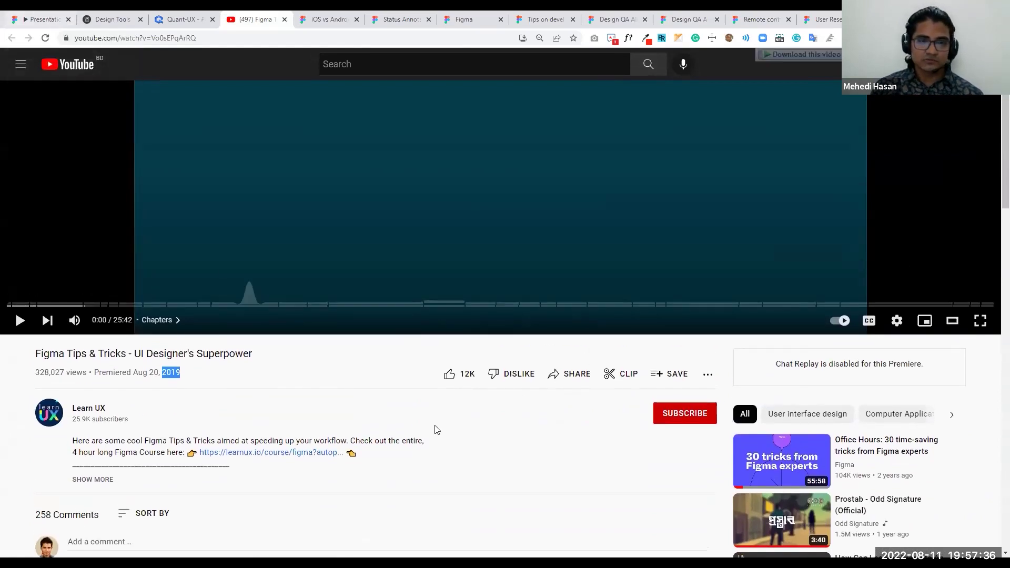
pyautogui.hotkey('alt', 'Tab')
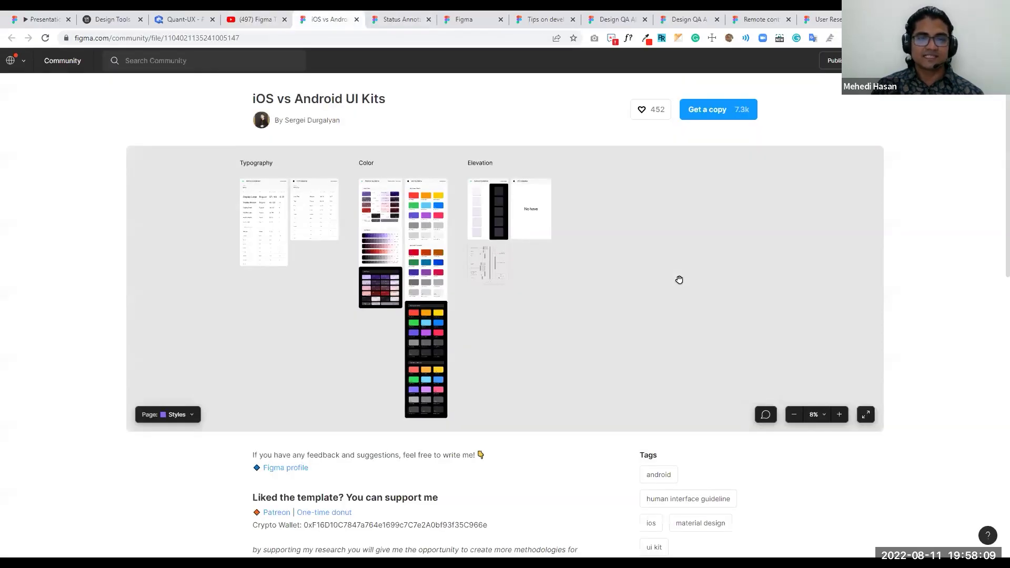
# Switch the iOS vs Android UI Kits file to its Component page and enlarge the view
pyautogui.click(179, 415)
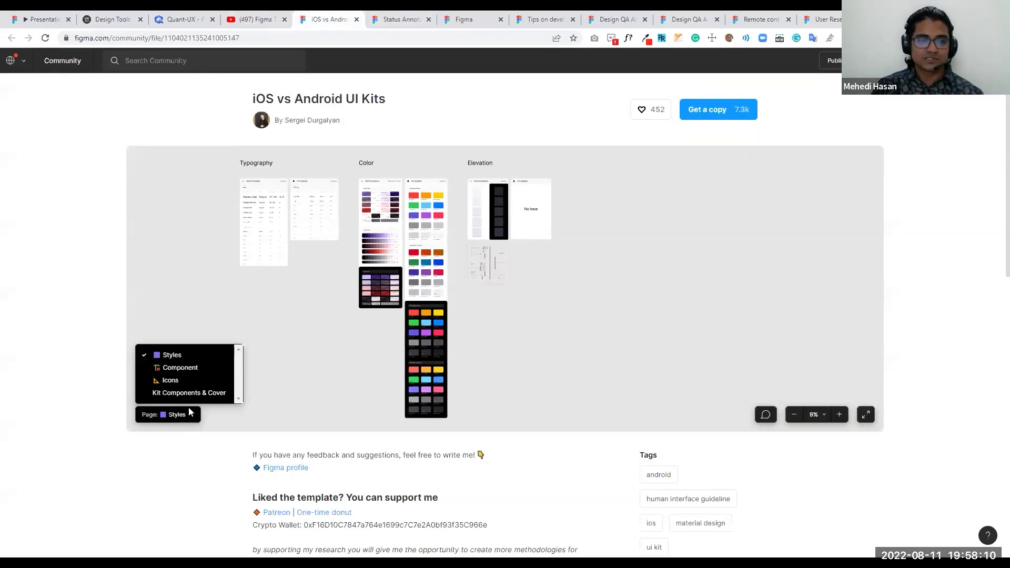
pyautogui.click(179, 368)
pyautogui.hotkey('ctrl', '+')
pyautogui.scroll(3, 386, 327)
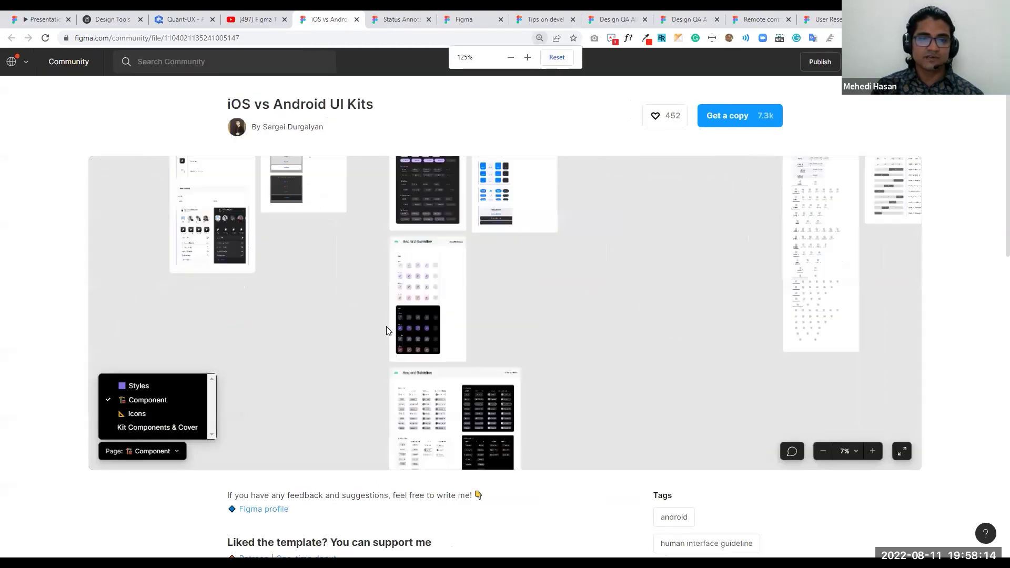
pyautogui.hotkey('ctrl', '+')
pyautogui.scroll(-12, 512, 280)
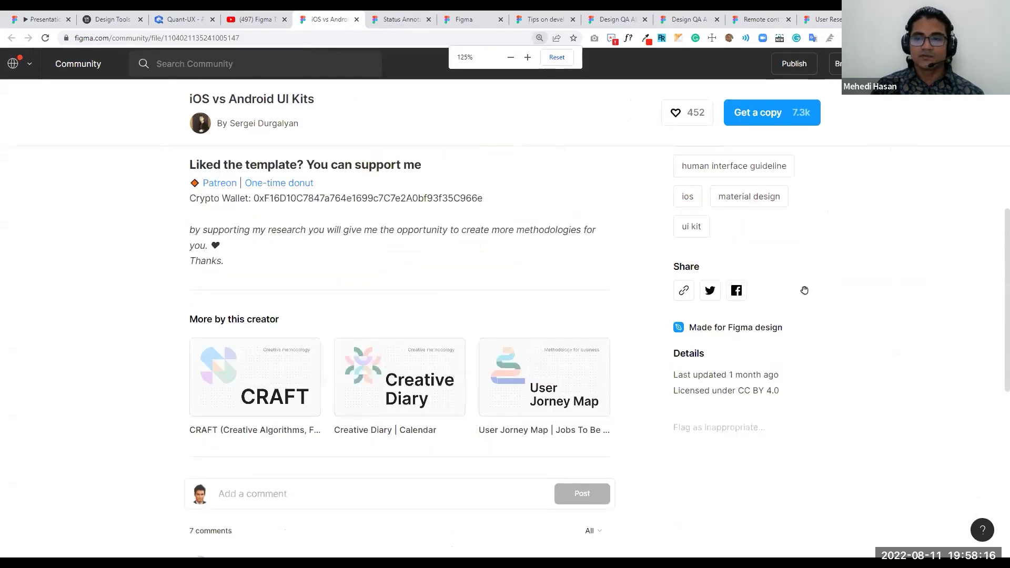
pyautogui.scroll(10, 253, 250)
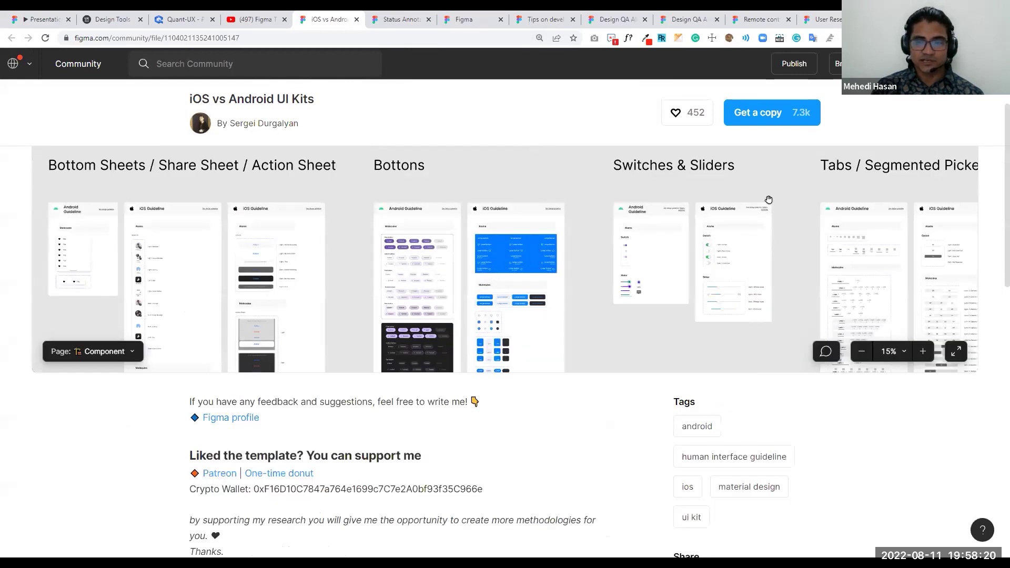
pyautogui.scroll(2, 783, 200)
pyautogui.scroll(-2, 783, 200)
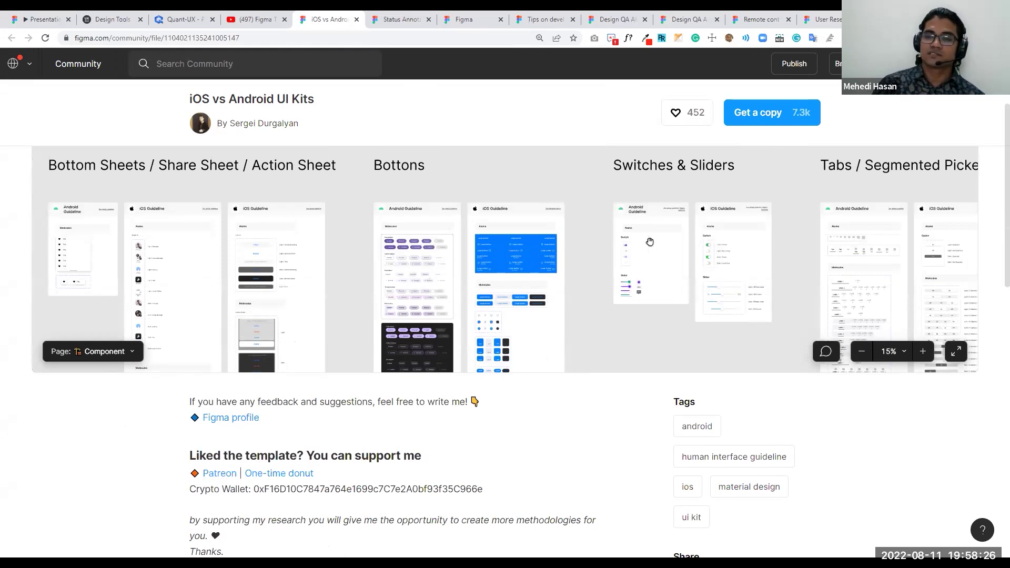
# Readjust the browser zoom, then return to the Figma presentation's Designers slide
pyautogui.scroll(-6, 650, 242)
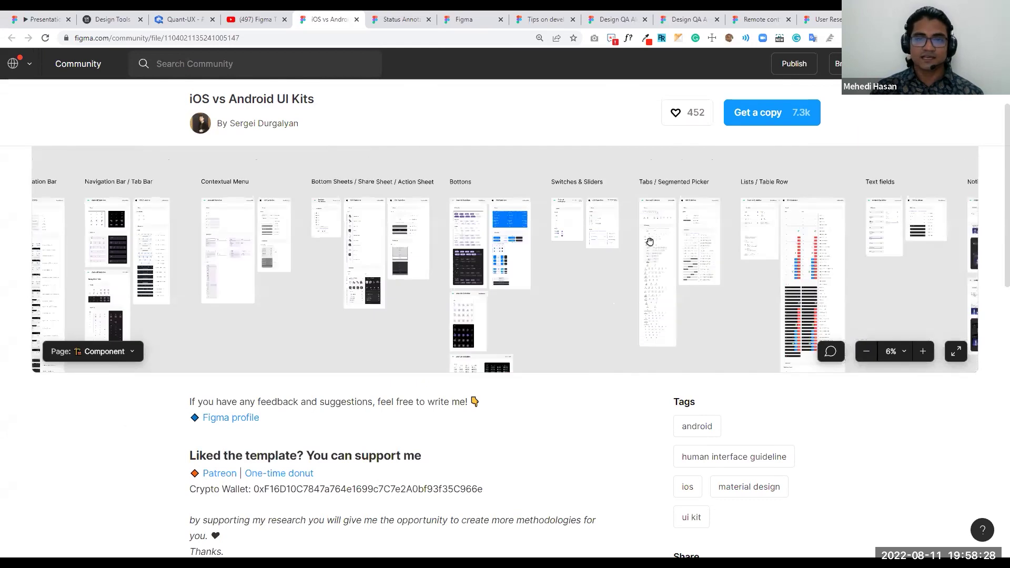
pyautogui.hotkey('ctrl', '-')
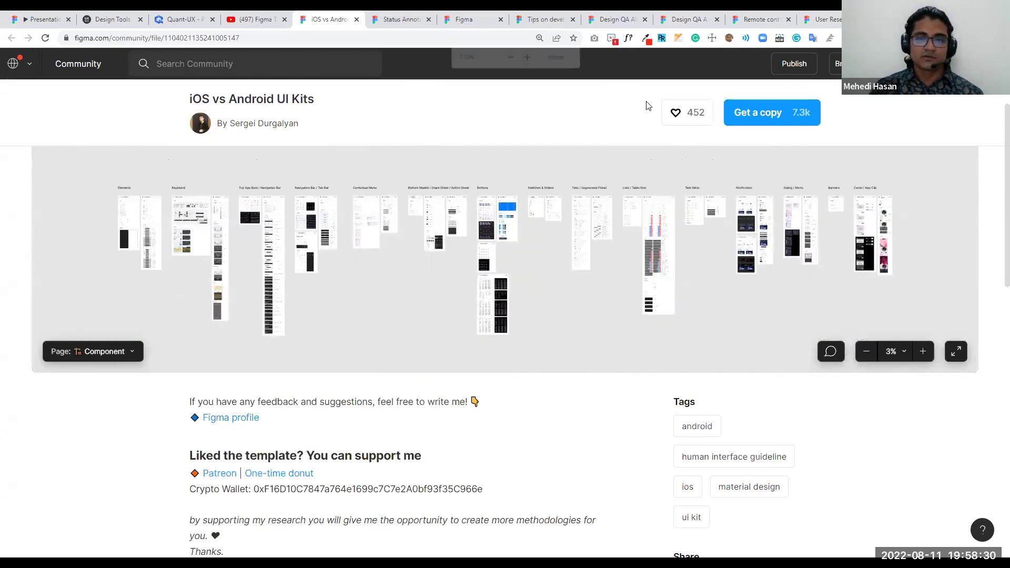
pyautogui.hotkey('ctrl', '-')
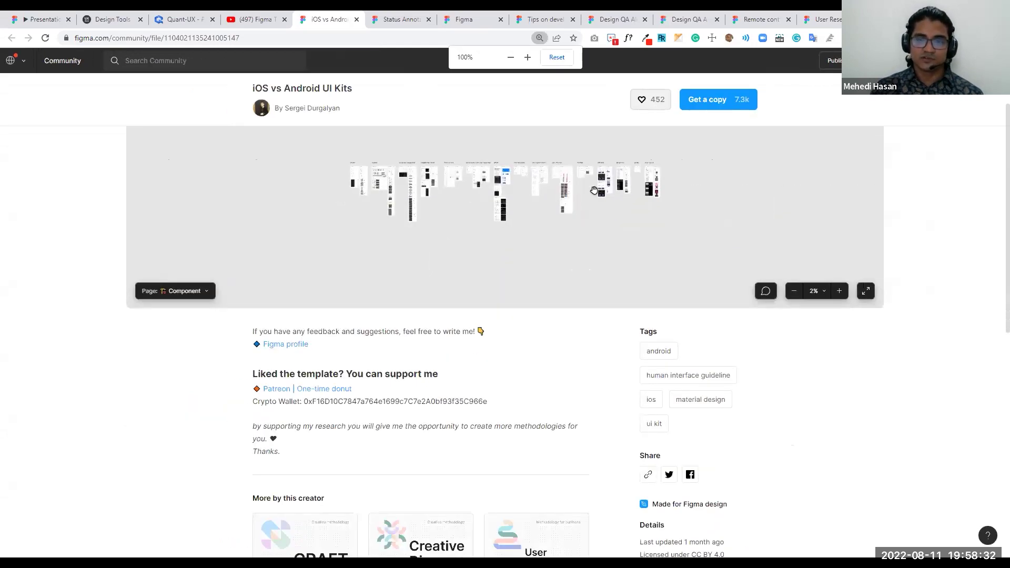
pyautogui.hotkey('ctrl', '+')
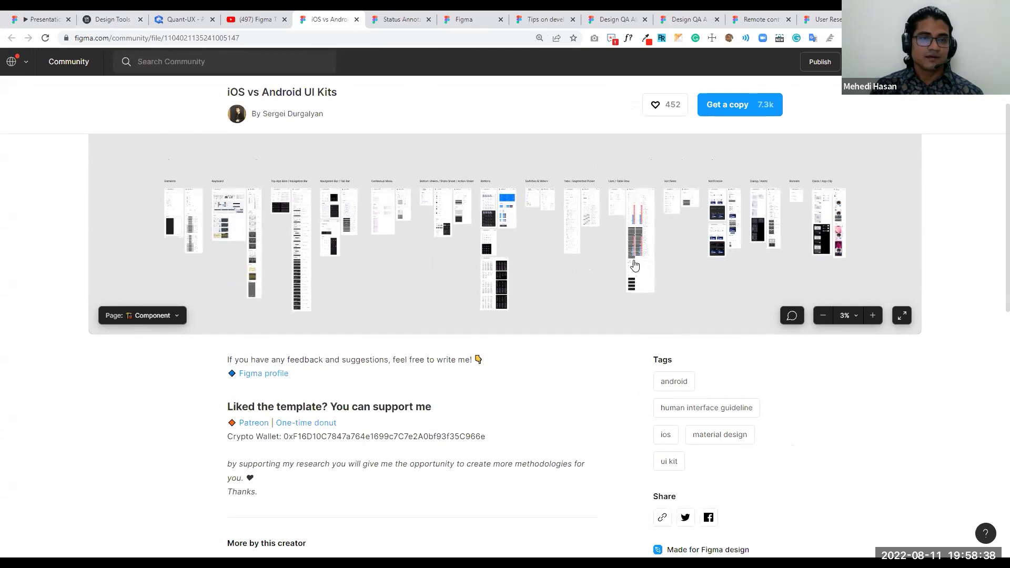
pyautogui.hotkey('alt', 'Tab')
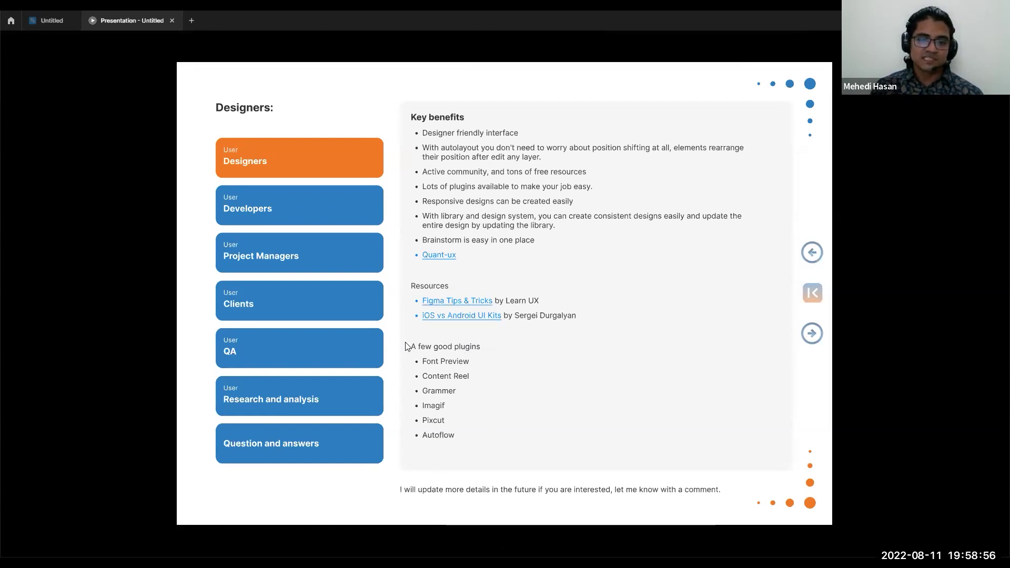
# Open the Demo page of the Untitled file and bring Frame 1 with its grey rectangle into view
pyautogui.click(51, 19)
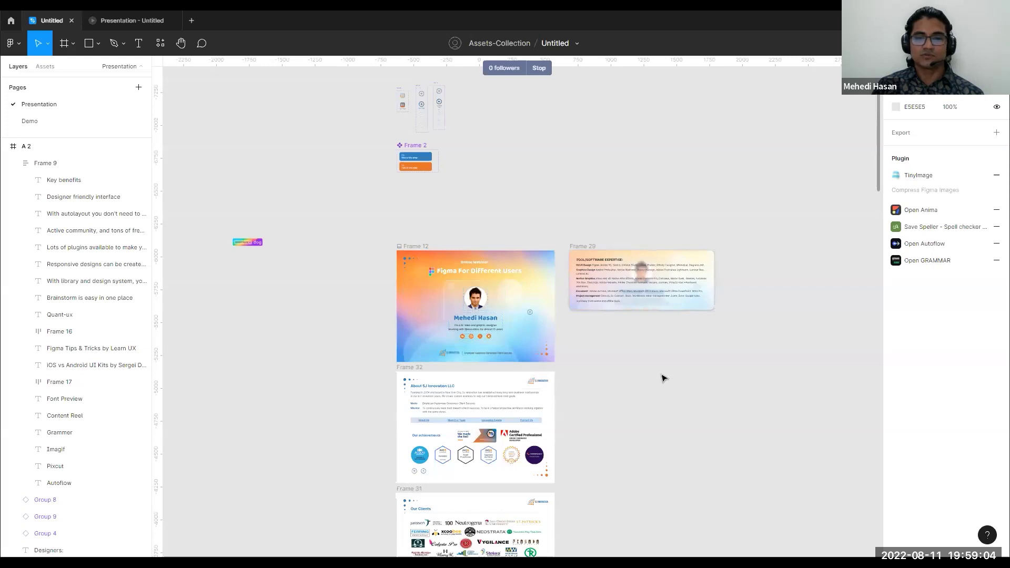
pyautogui.click(57, 123)
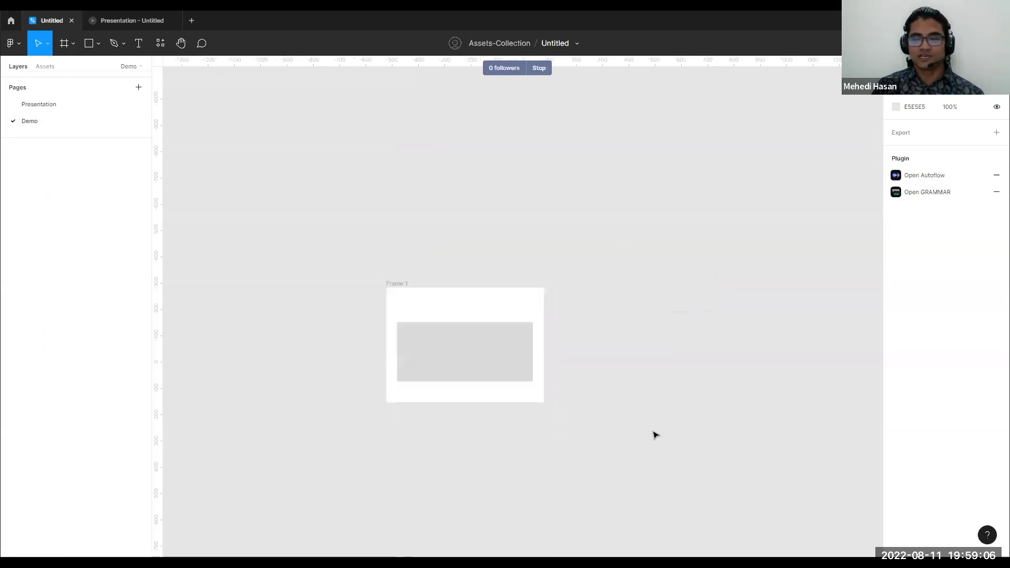
pyautogui.moveTo(596, 452); pyautogui.dragTo(590, 280)
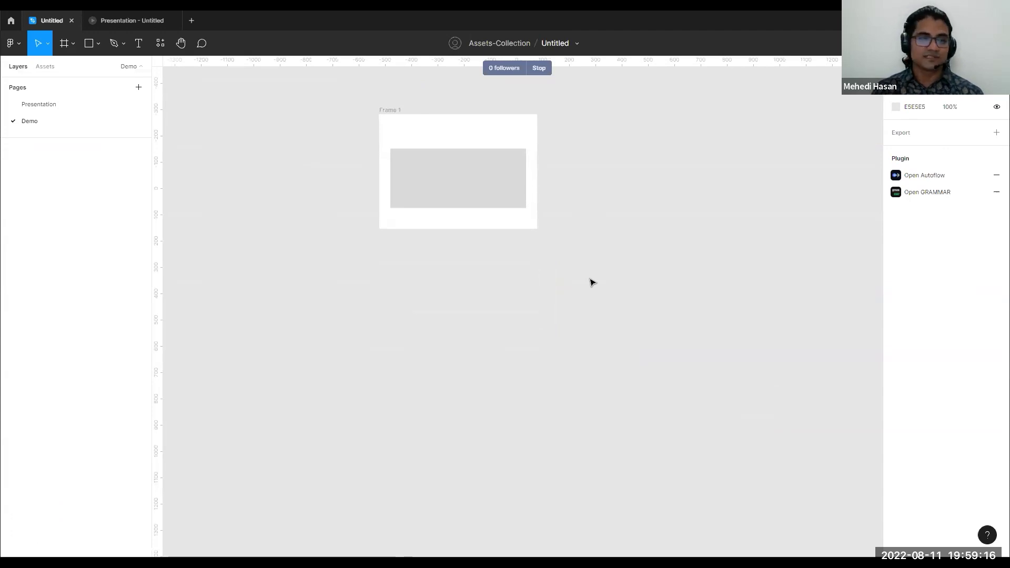
pyautogui.hotkey('ctrl', '+')
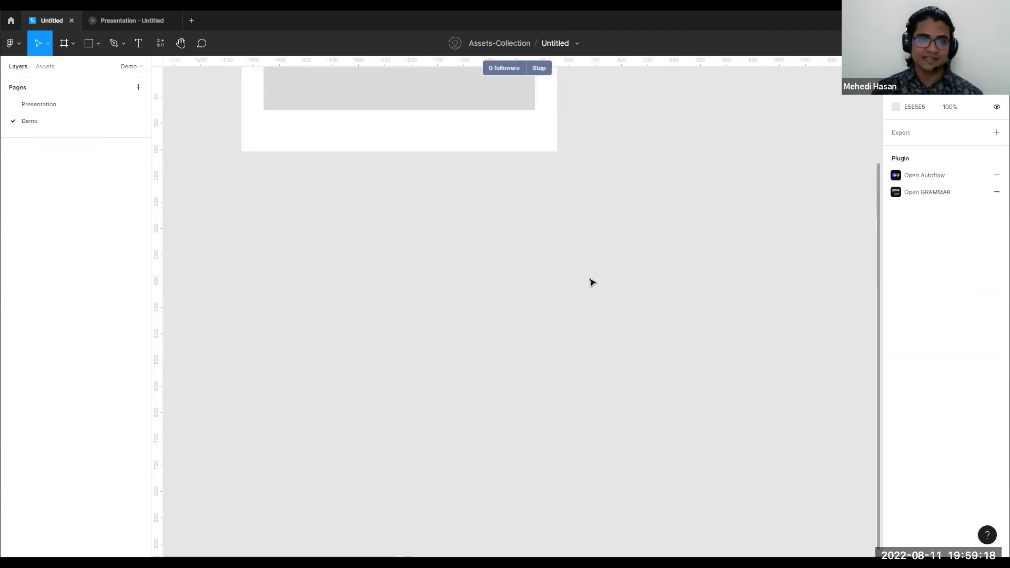
pyautogui.moveTo(314, 189); pyautogui.dragTo(370, 370)
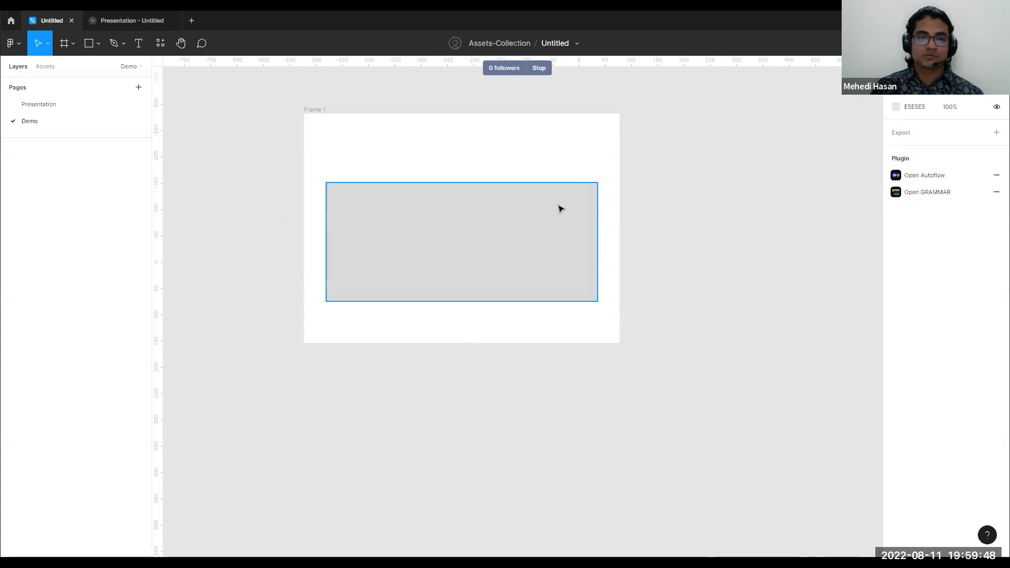
pyautogui.scroll(3, 696, 254)
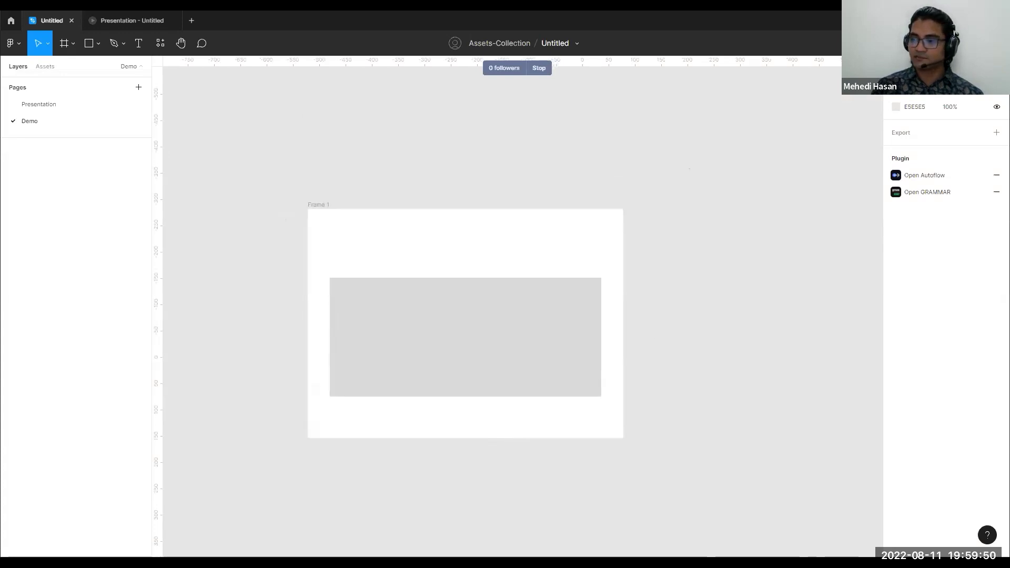
# Add a text layer above the grey rectangle reading 'Figma for Designersss'
pyautogui.click(323, 206)
pyautogui.click(728, 251)
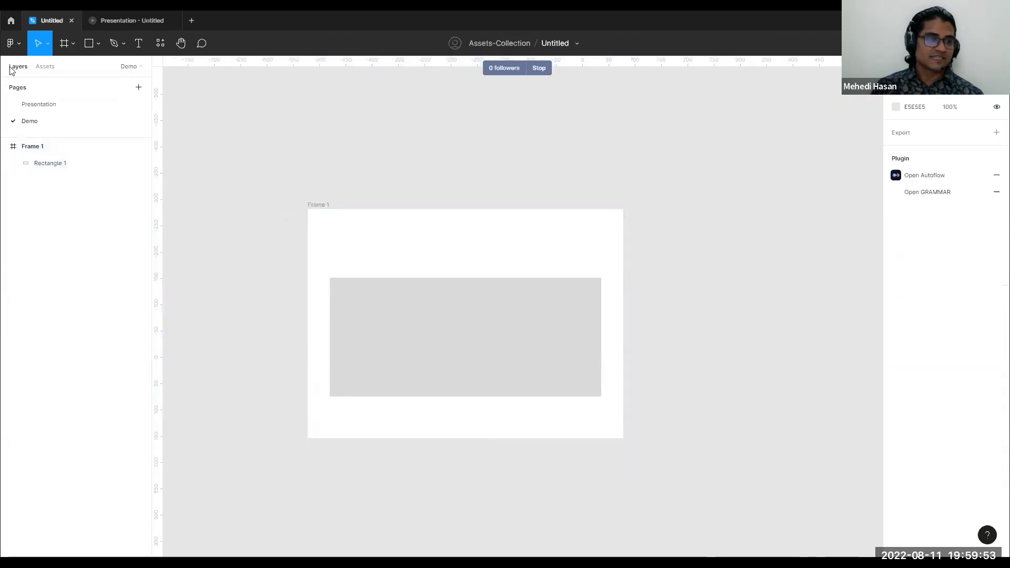
pyautogui.click(138, 43)
pyautogui.click(391, 250)
pyautogui.write('ftdftyhruy')
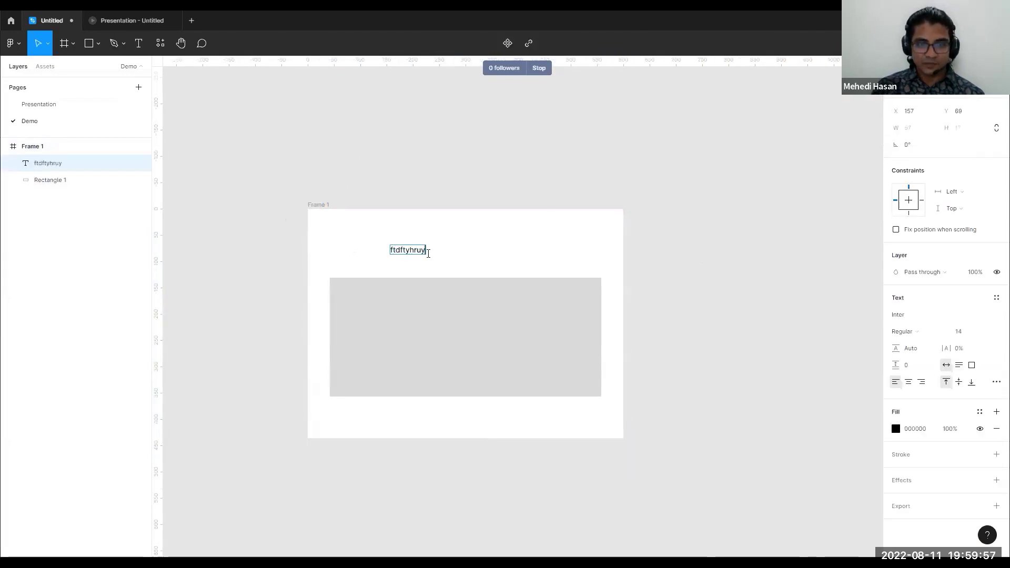
pyautogui.press('Escape')
pyautogui.press('Return')
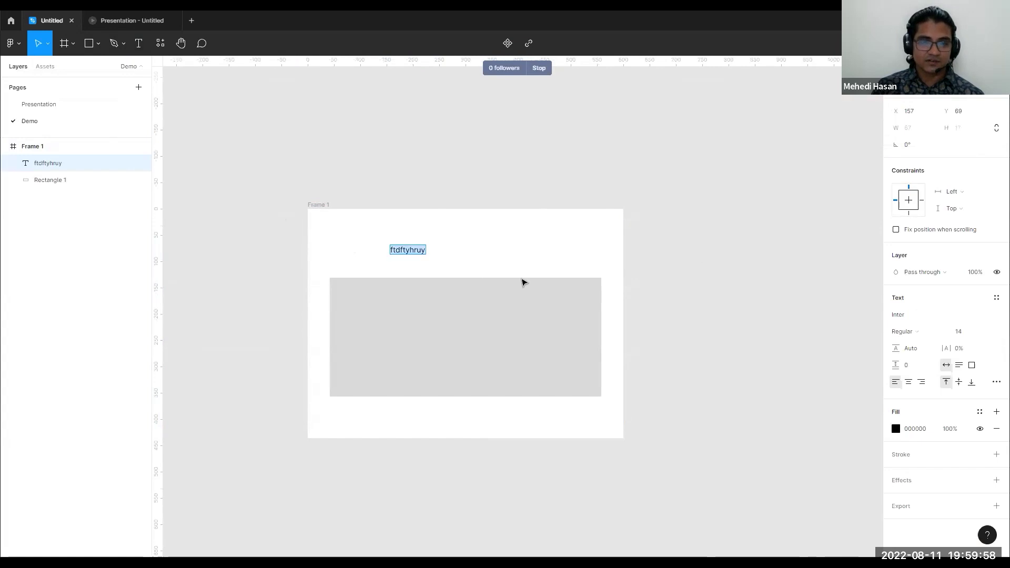
pyautogui.write('Figma')
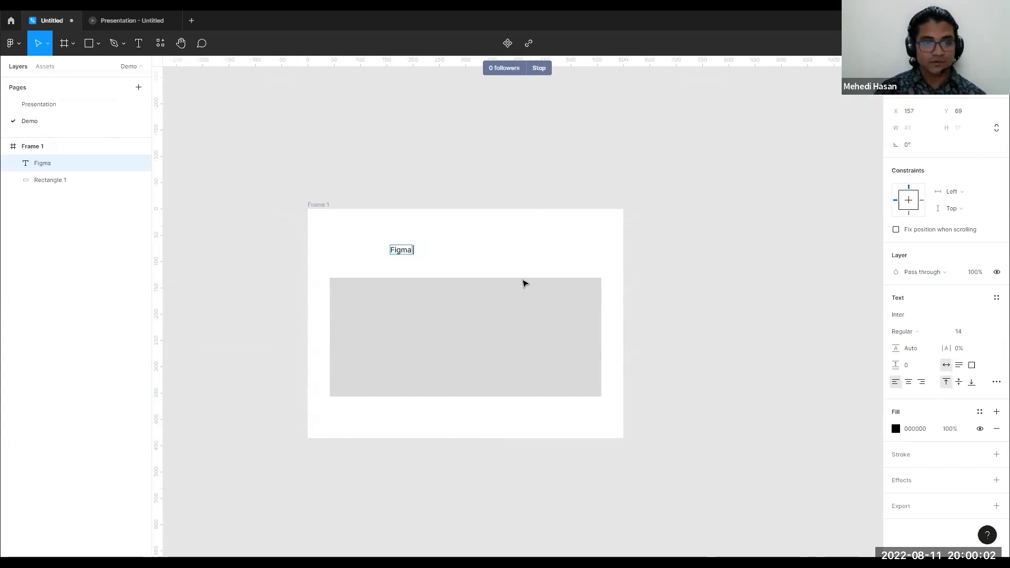
pyautogui.write(' for D')
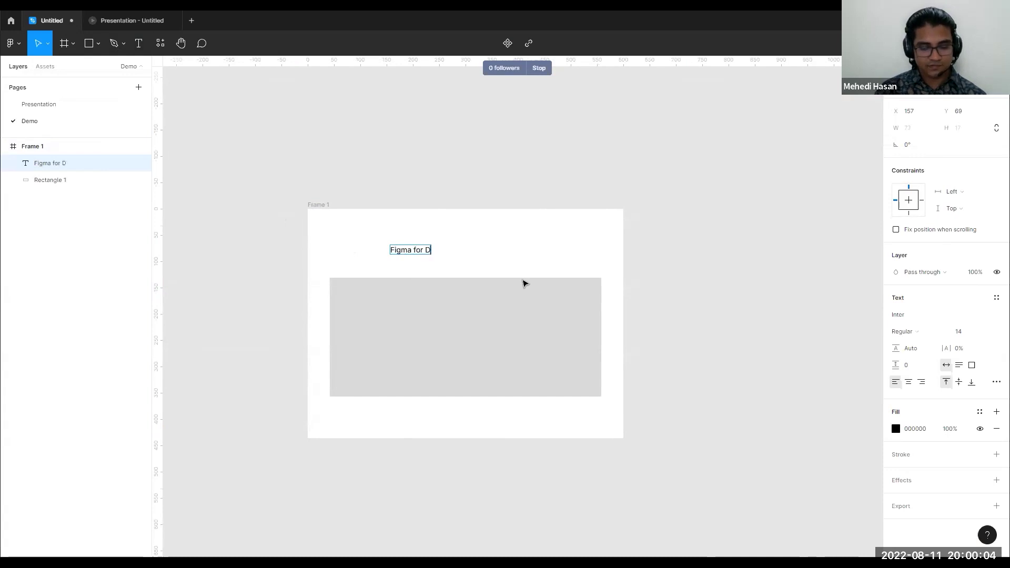
pyautogui.write('esigners')
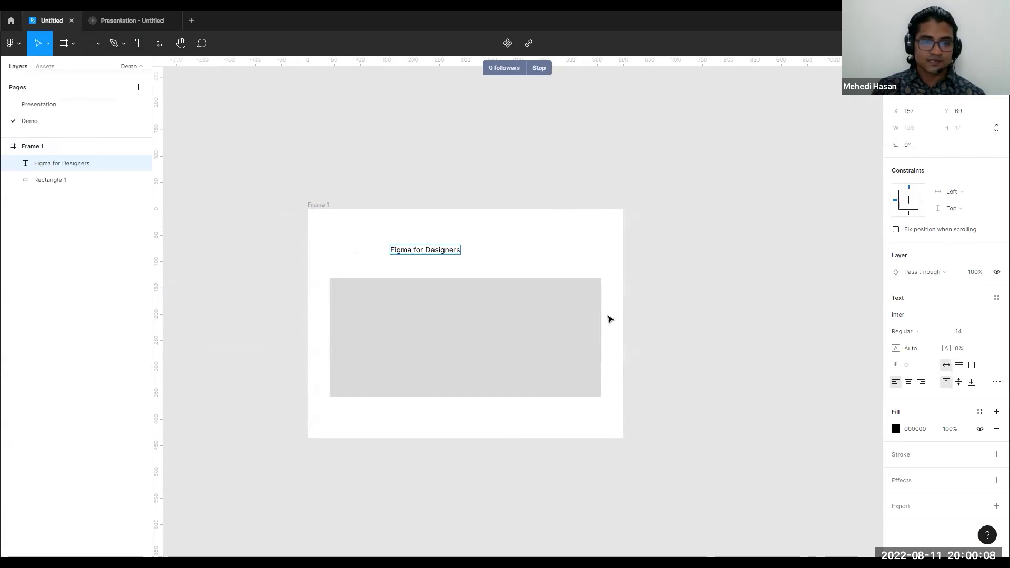
pyautogui.write('ss')
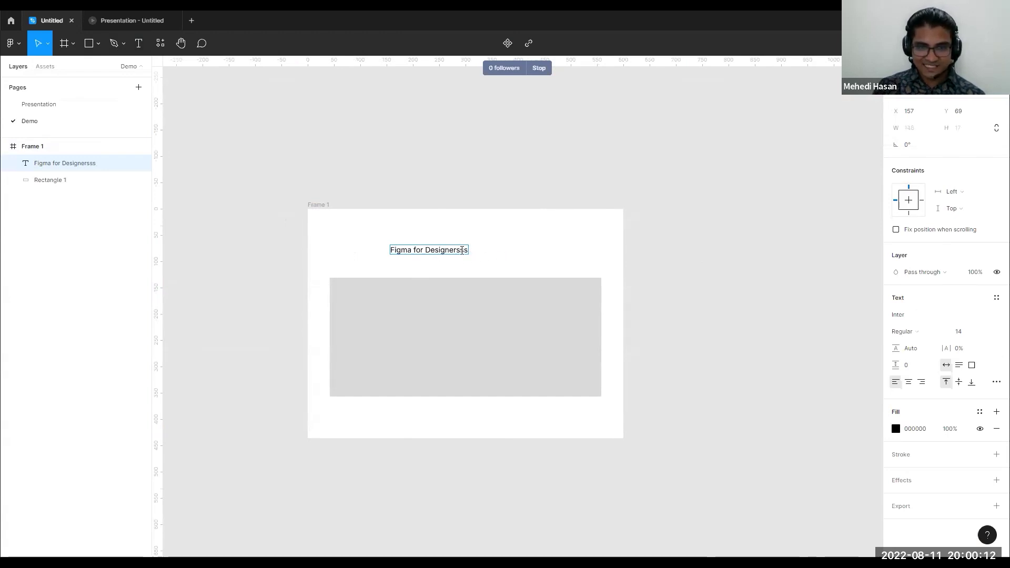
pyautogui.press('Escape')
# Set the heading to font size 30, centre it near the frame top, and browse font families
pyautogui.moveTo(428, 253); pyautogui.dragTo(465, 254)
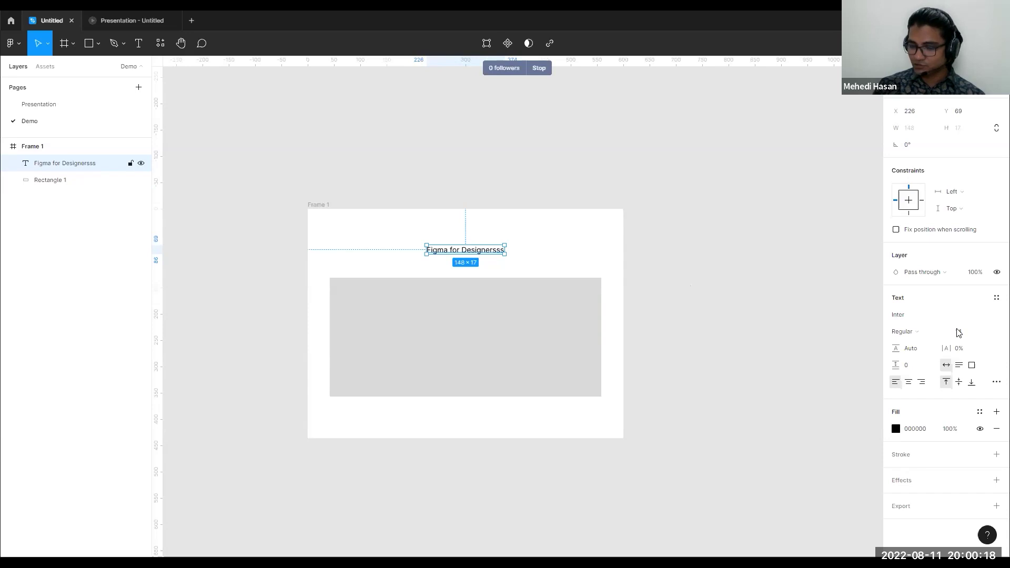
pyautogui.write('30')
pyautogui.press('Return')
pyautogui.moveTo(508, 263); pyautogui.dragTo(490, 243)
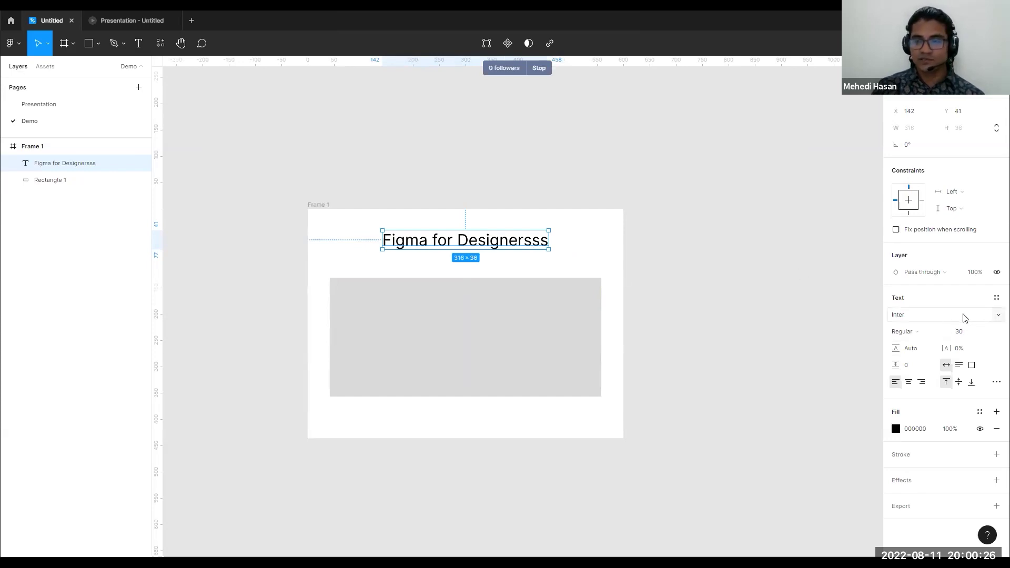
pyautogui.click(989, 315)
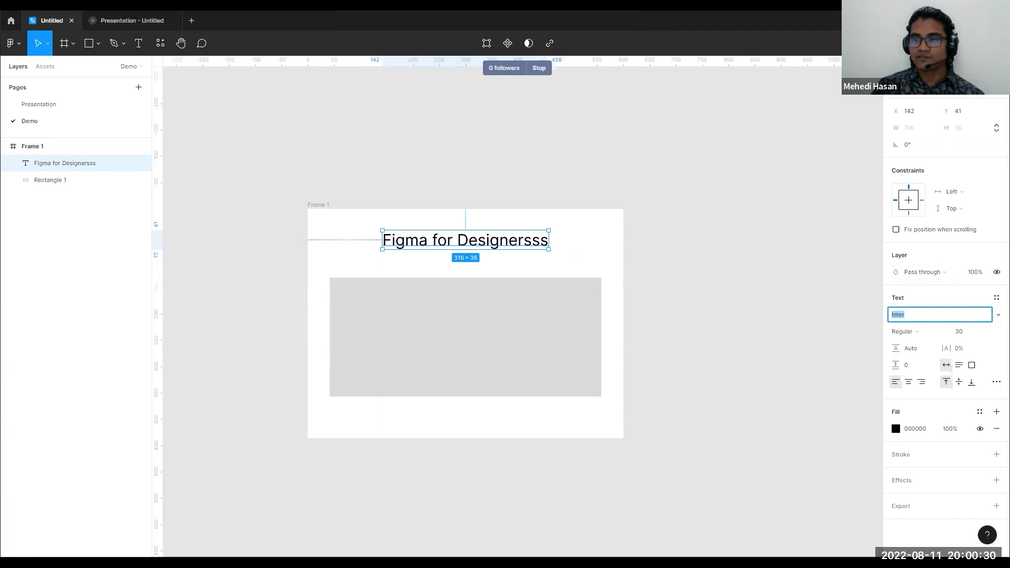
pyautogui.click(969, 315)
pyautogui.scroll(-10, 947, 326)
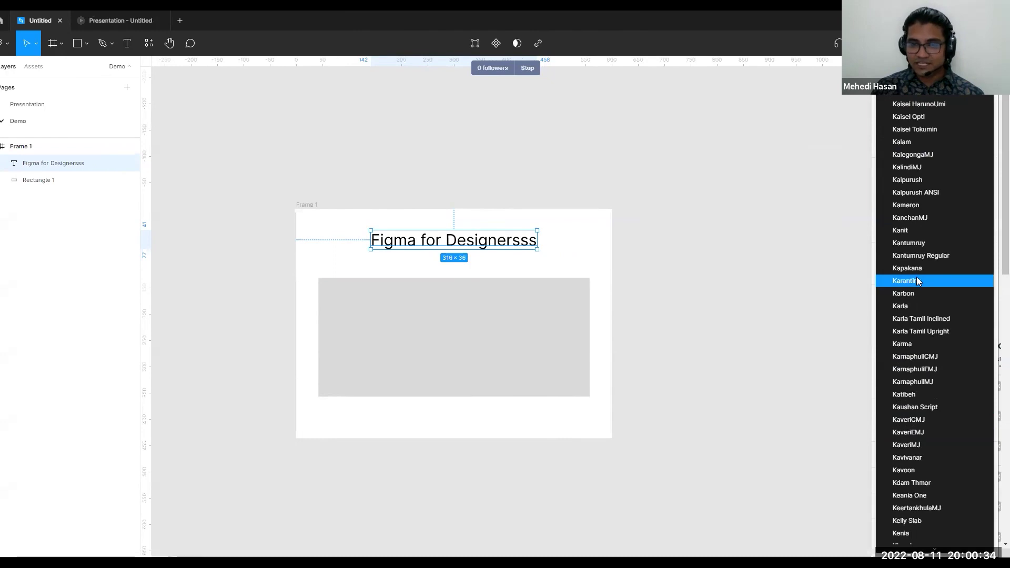
# Close the font list and launch Font Preview from the canvas right-click Plugins menu
pyautogui.click(759, 304)
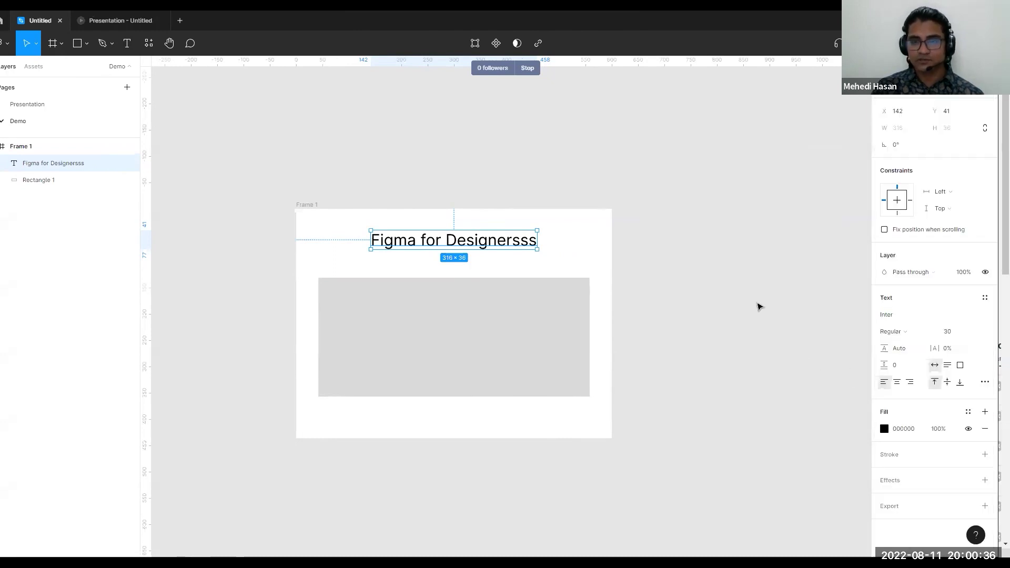
pyautogui.rightClick(671, 269)
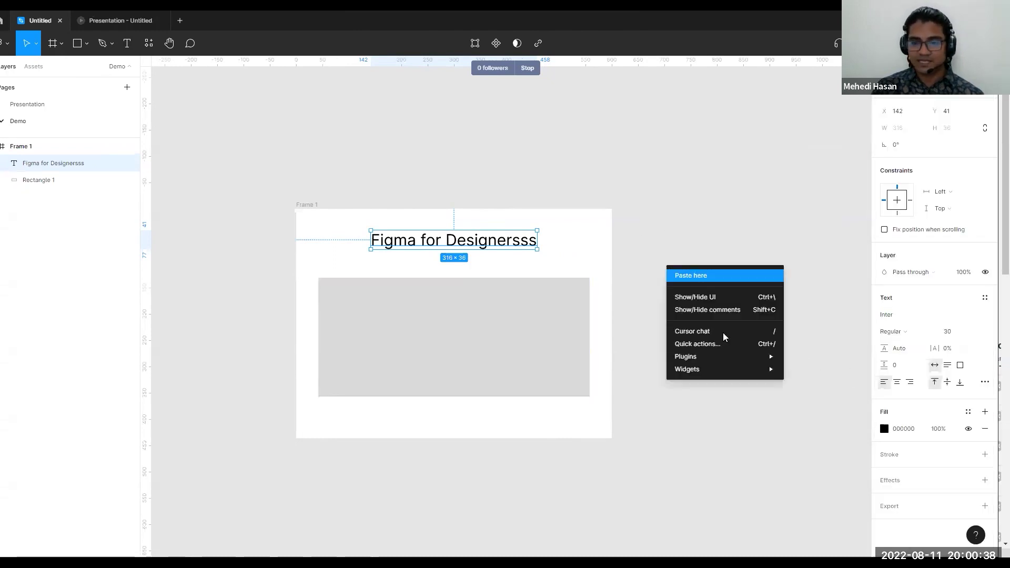
pyautogui.moveTo(690, 357)
pyautogui.moveTo(823, 333)
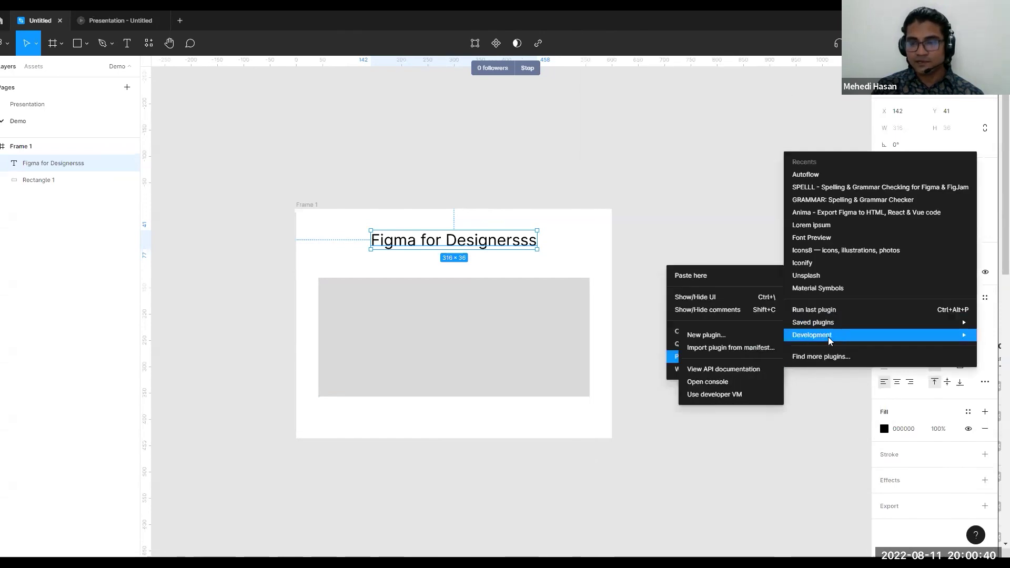
pyautogui.click(818, 240)
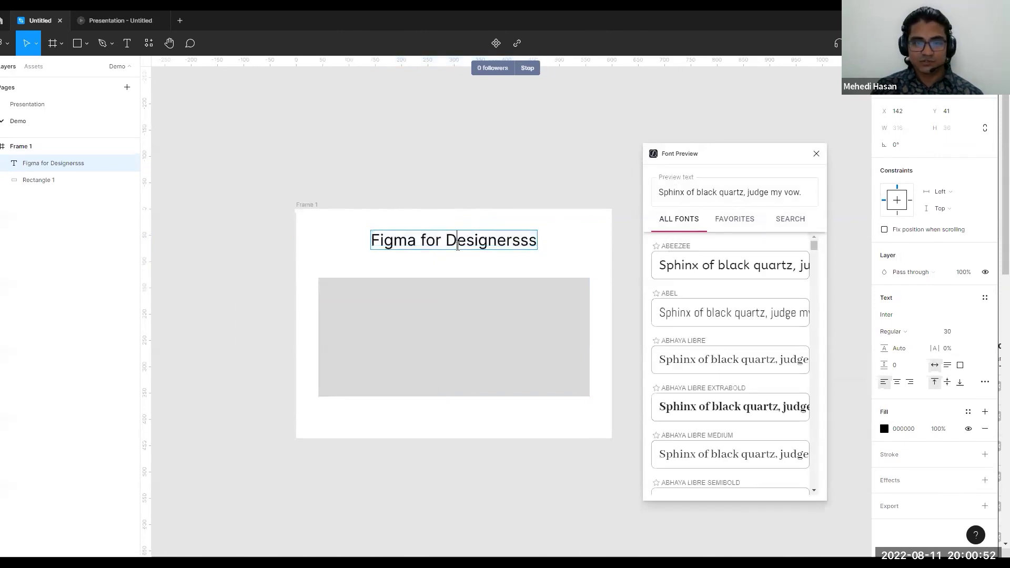
# Replace Font Preview's sample text with 'Figma for Designersss' and browse the font list
pyautogui.tripleClick(711, 195)
pyautogui.write('Figma for Designersss')
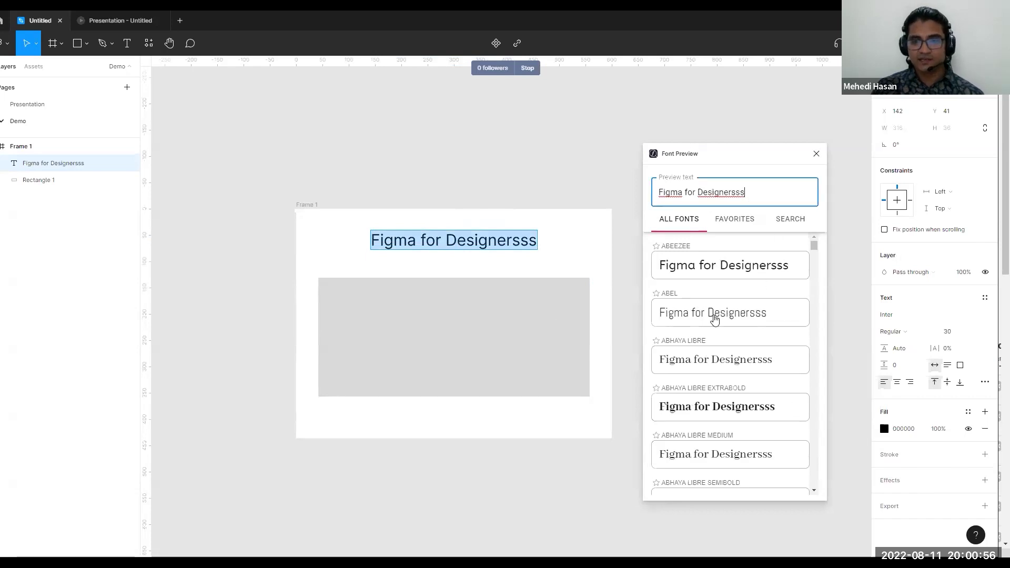
pyautogui.scroll(-8, 737, 315)
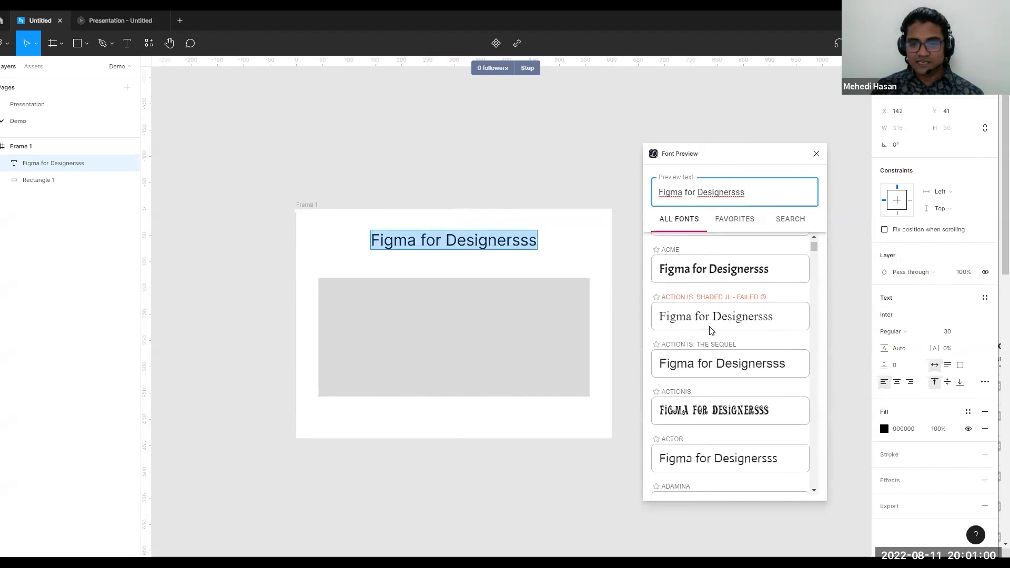
pyautogui.scroll(-3, 721, 297)
pyautogui.scroll(-5, 757, 362)
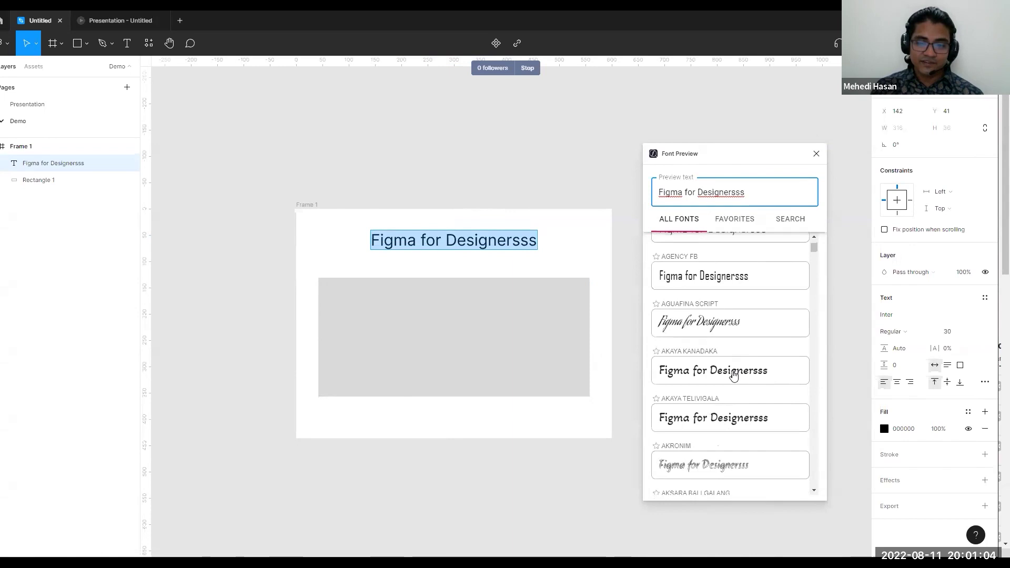
pyautogui.scroll(-2, 727, 377)
pyautogui.scroll(-10, 726, 373)
pyautogui.scroll(-4, 716, 358)
# Try Alfa Slab One and Alex Brush, settle on Algerian for the heading, and close the plugin
pyautogui.click(706, 341)
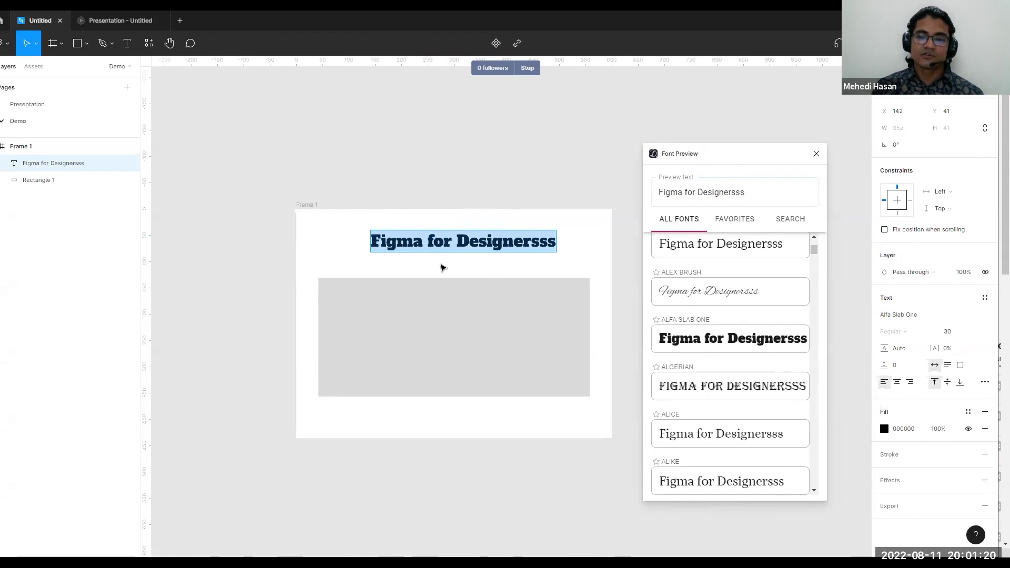
pyautogui.click(663, 297)
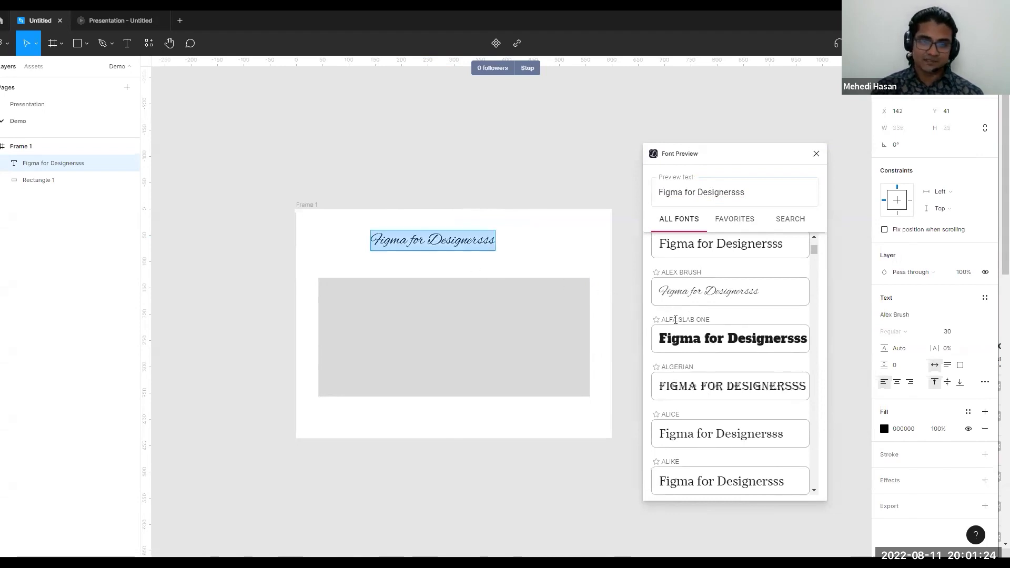
pyautogui.click(700, 389)
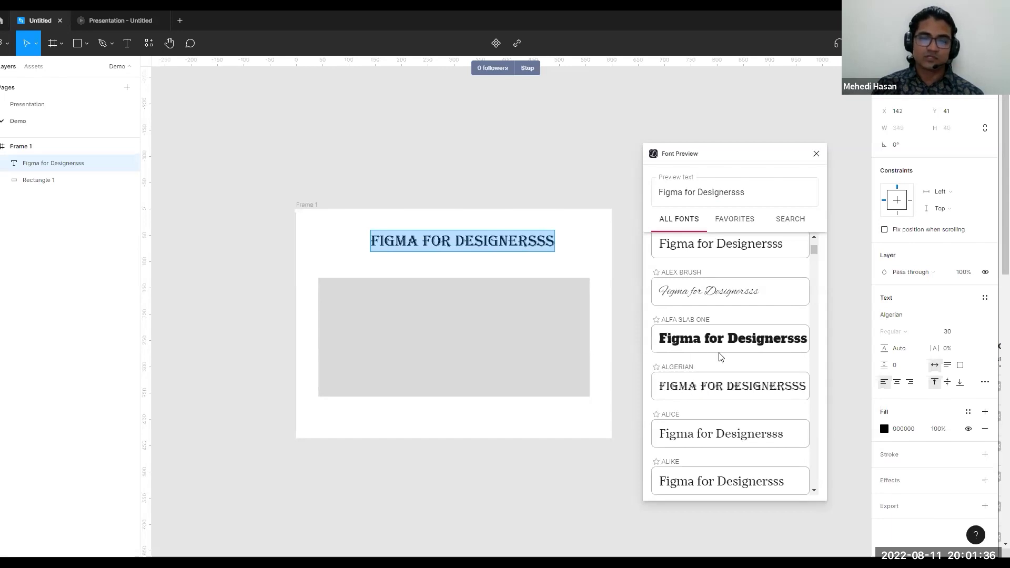
pyautogui.scroll(-4, 721, 358)
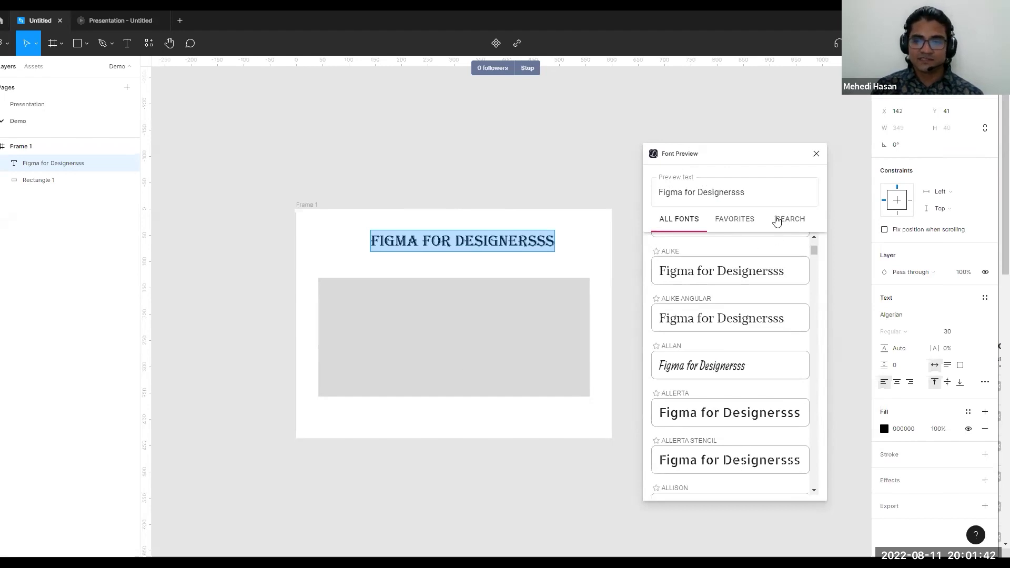
pyautogui.scroll(-3, 731, 392)
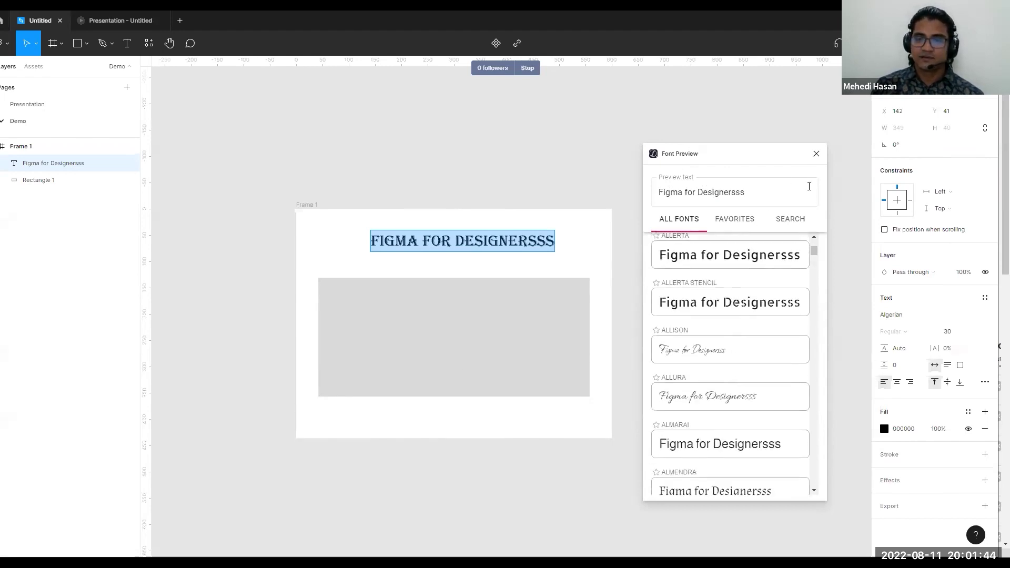
pyautogui.click(817, 154)
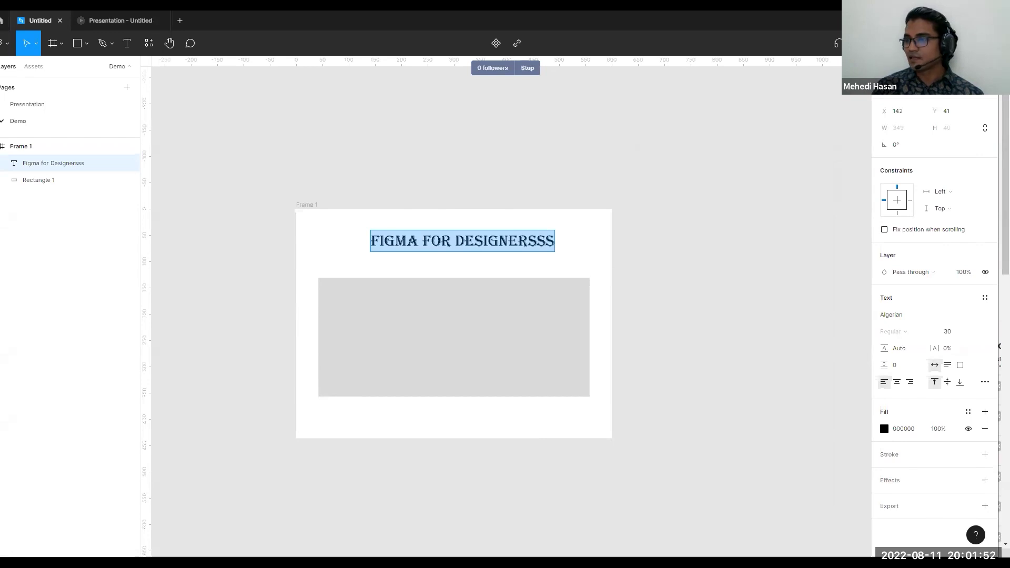
# Duplicate the heading below itself and retype the middle copy as 'Subtitle'
pyautogui.press('Escape')
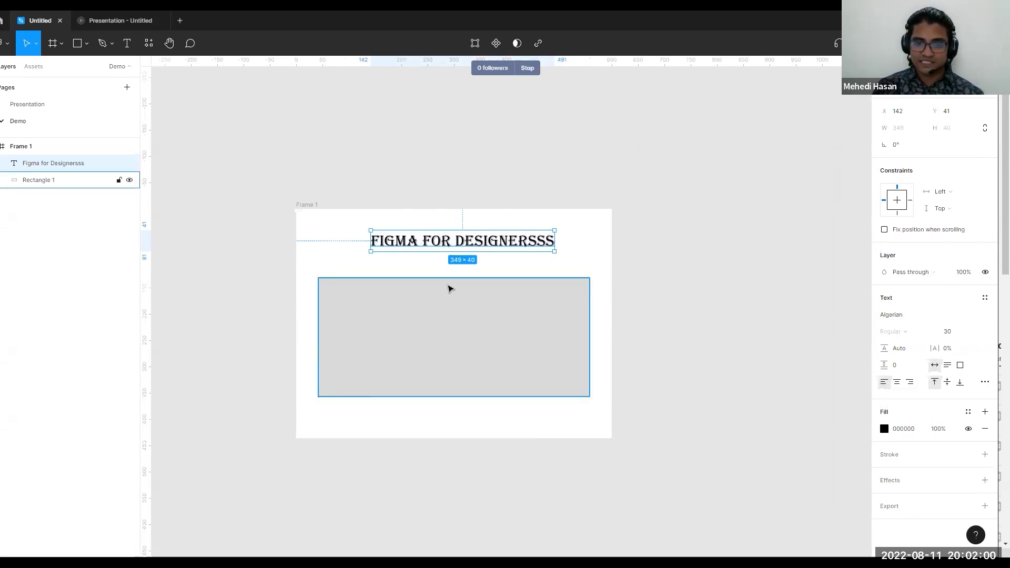
pyautogui.click(659, 186)
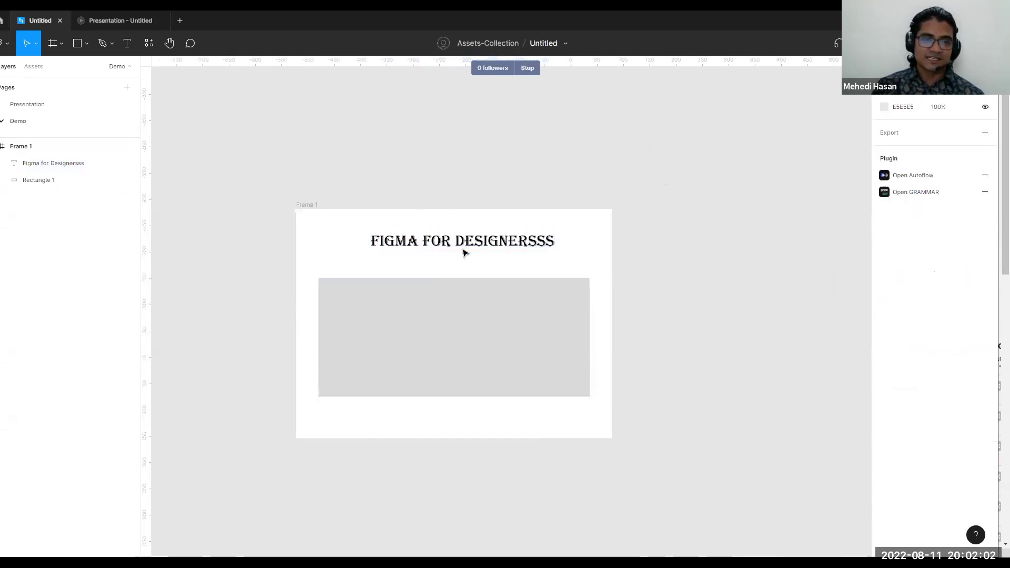
pyautogui.moveTo(448, 247); pyautogui.dragTo(455, 291)
pyautogui.click(460, 264)
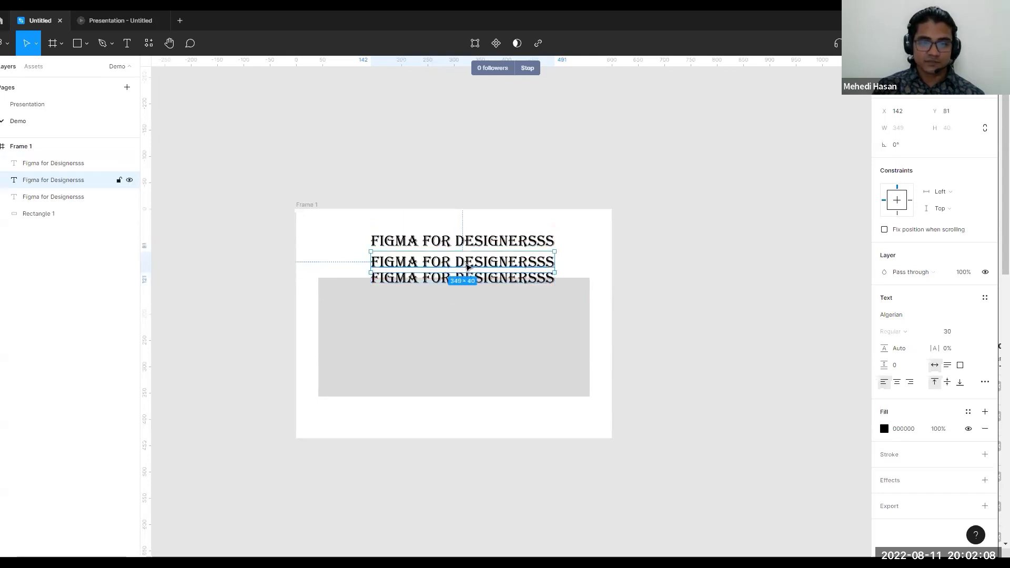
pyautogui.press('Return')
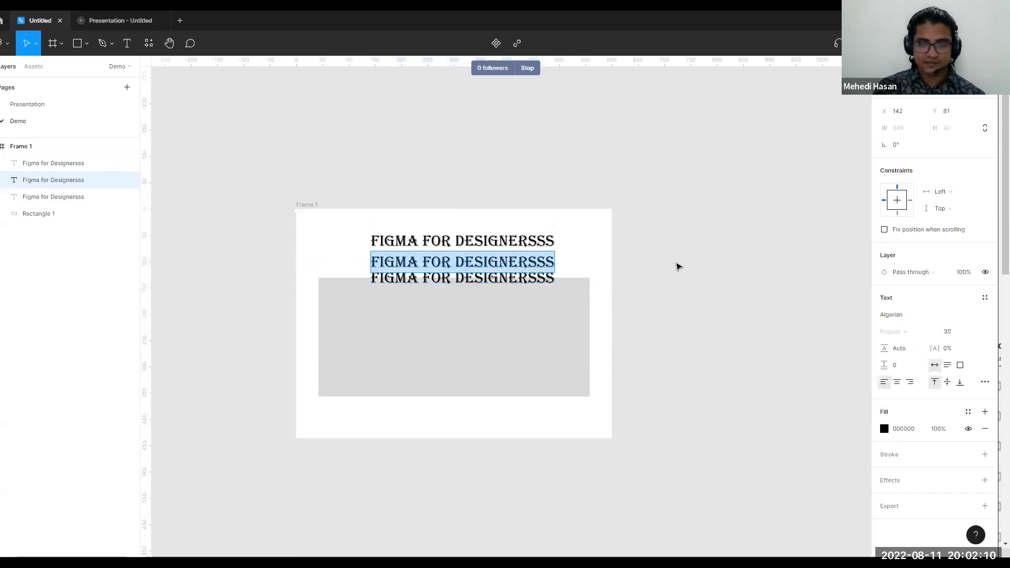
pyautogui.write('Su')
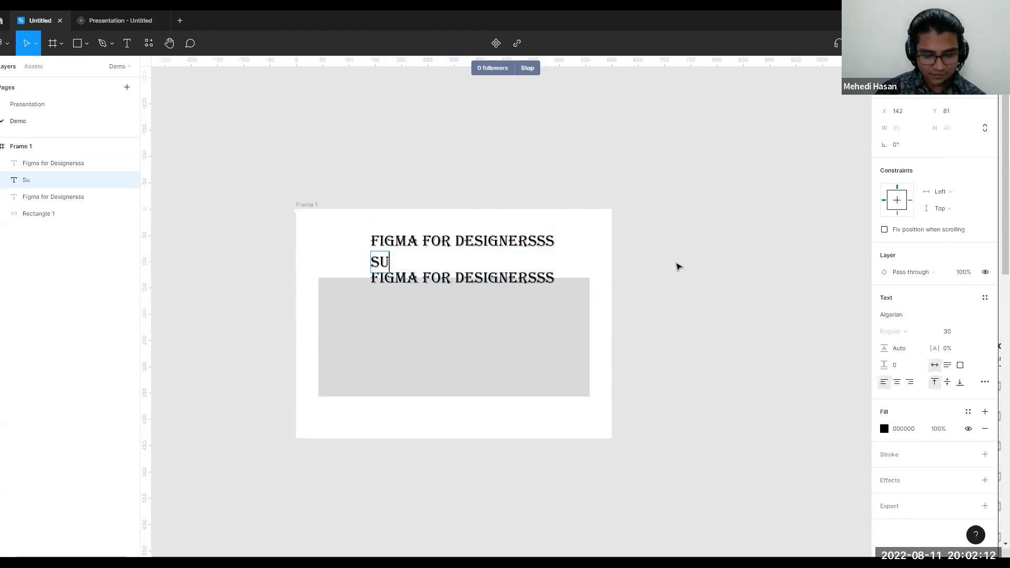
pyautogui.write('btitle')
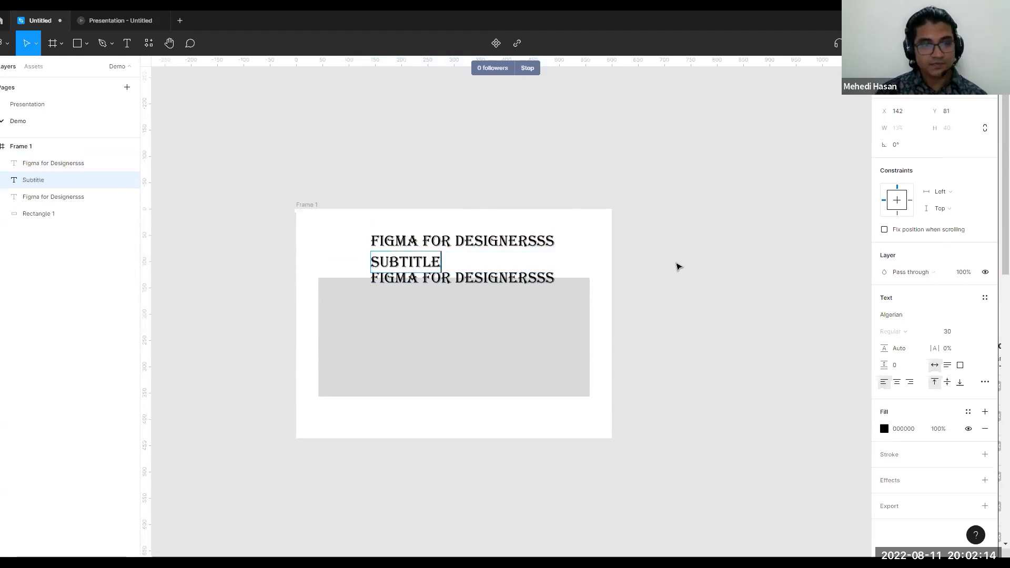
# Set the Subtitle text's font to Inter, then select all of the lower heading copy's text
pyautogui.hotkey('ctrl', 'a')
pyautogui.click(928, 314)
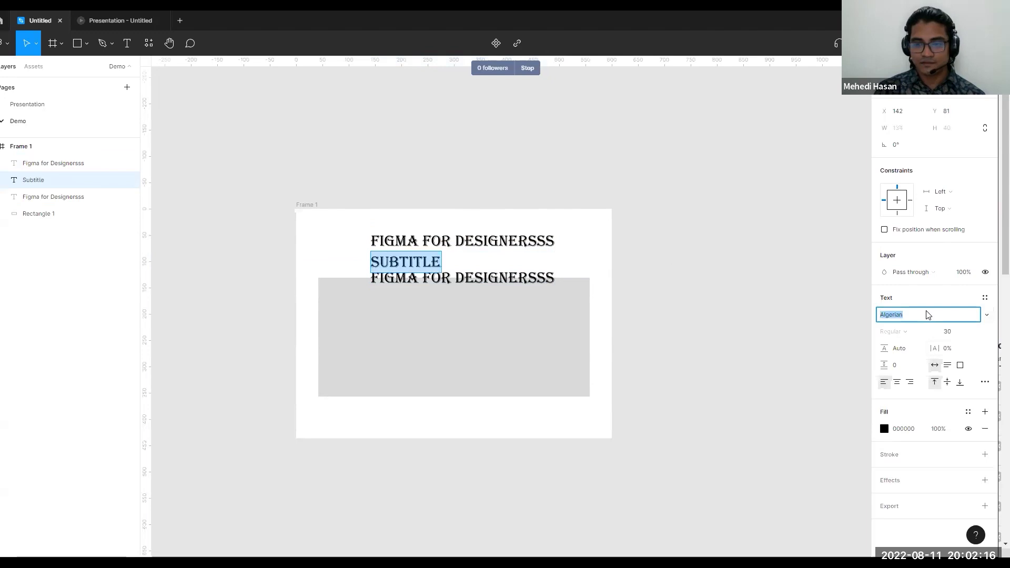
pyautogui.write('Inter')
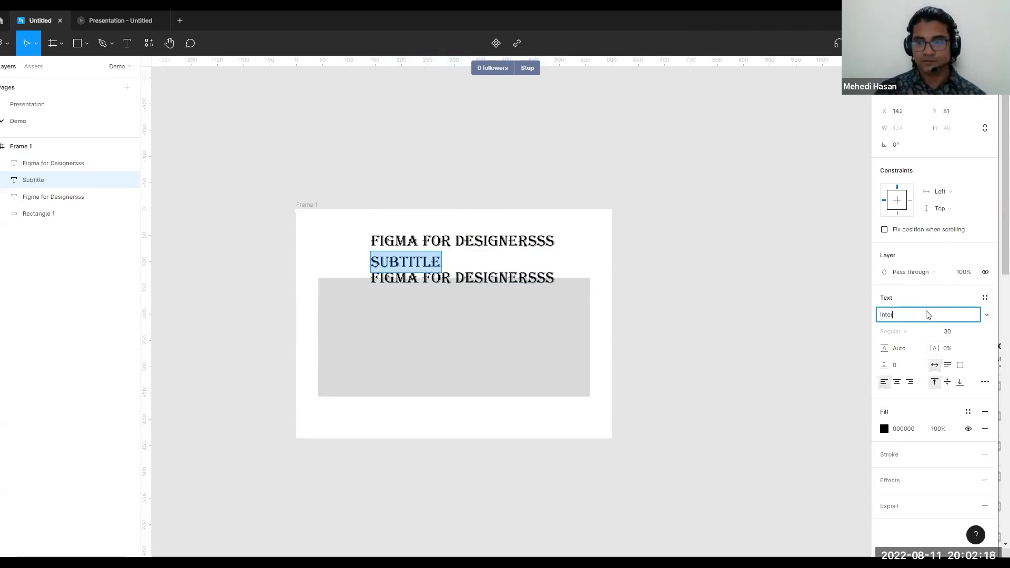
pyautogui.press('Return')
pyautogui.click(452, 275)
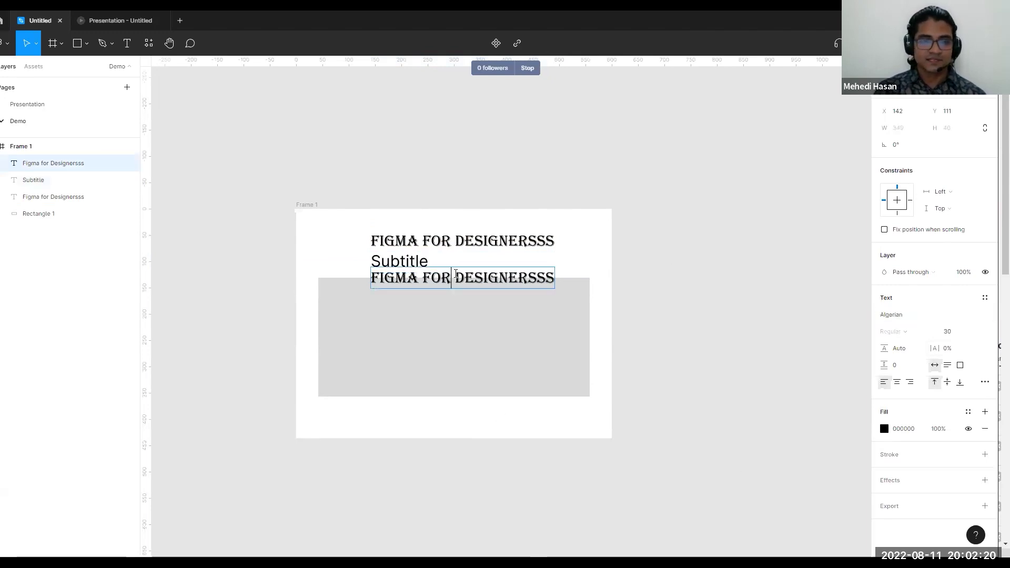
pyautogui.hotkey('ctrl', 'a')
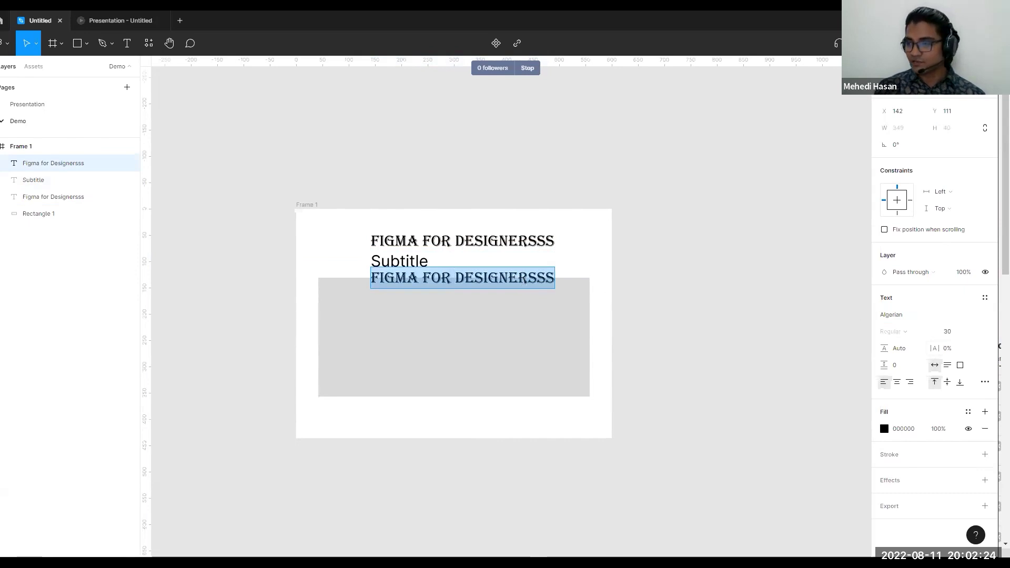
# Run the saved Lorem ipsum plugin on the lower heading copy
pyautogui.rightClick(461, 275)
pyautogui.moveTo(505, 390)
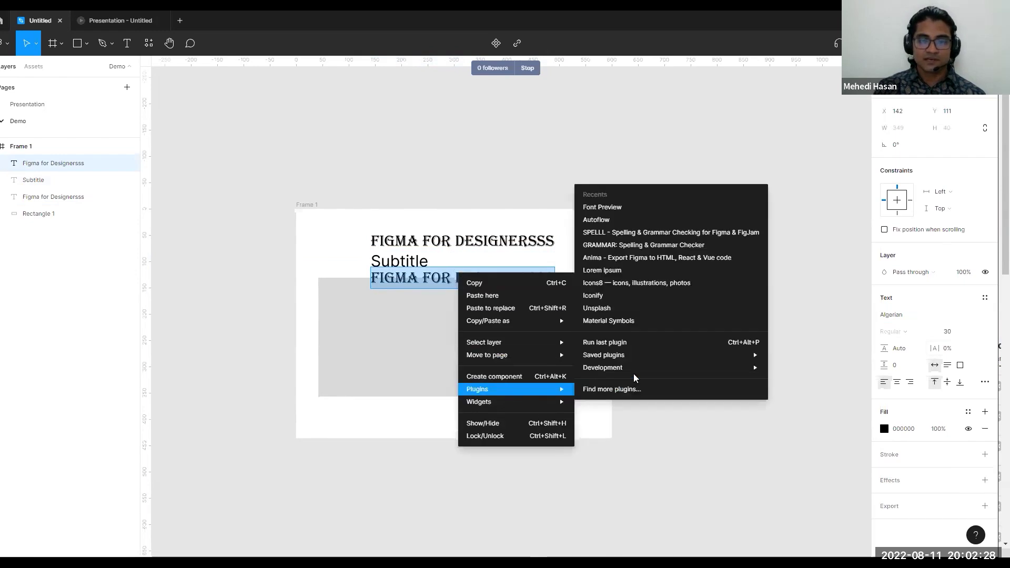
pyautogui.moveTo(635, 367)
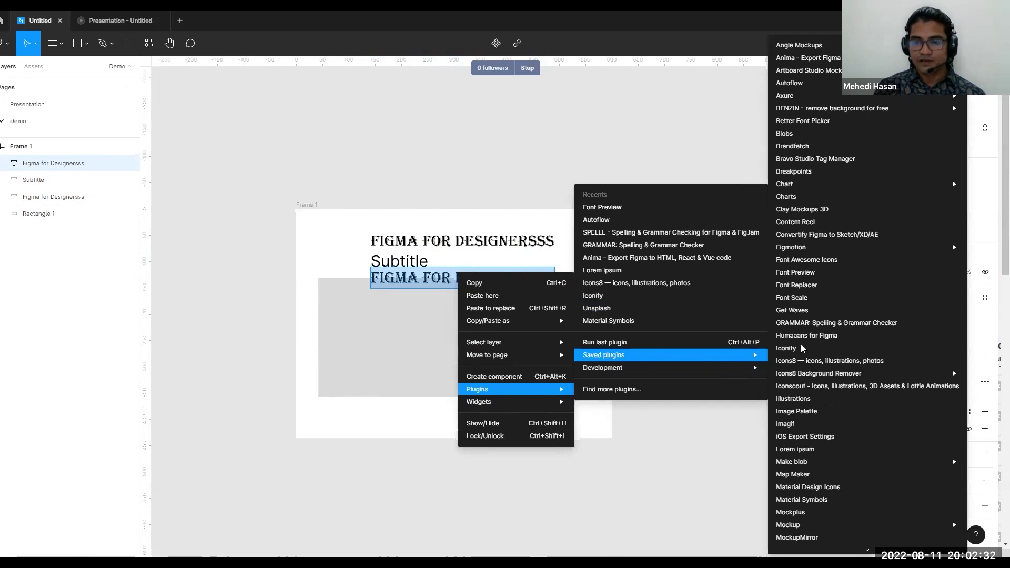
pyautogui.click(804, 451)
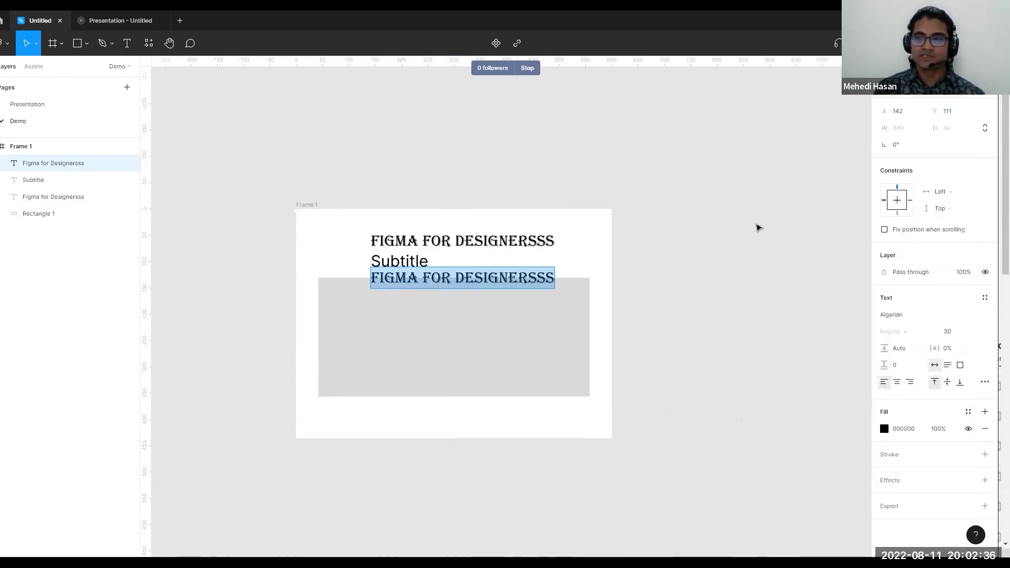
pyautogui.moveTo(743, 159); pyautogui.dragTo(757, 154)
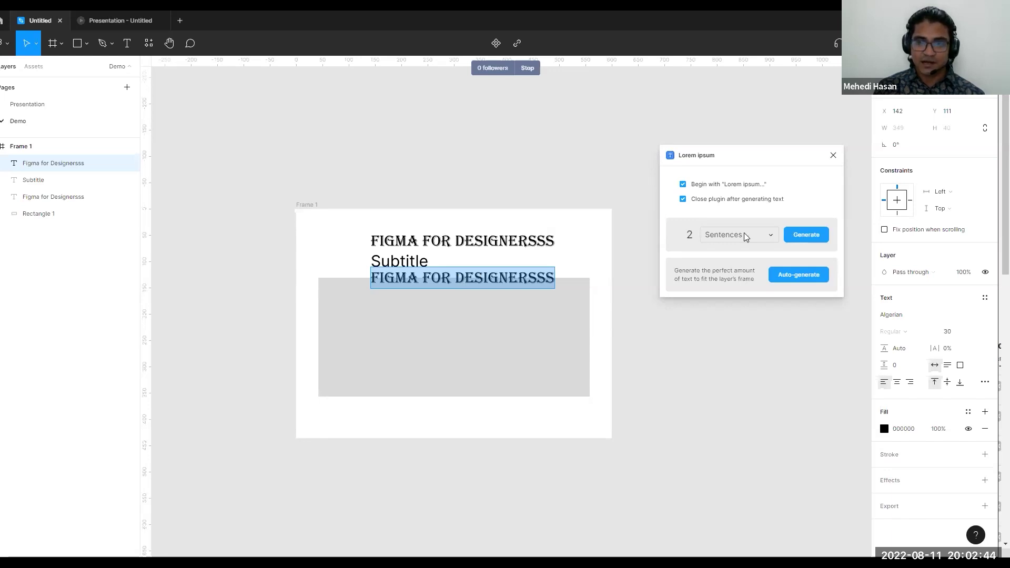
# Generate Lorem ipsum placeholder sentences into the text, keeping Sentences as the unit
pyautogui.click(757, 233)
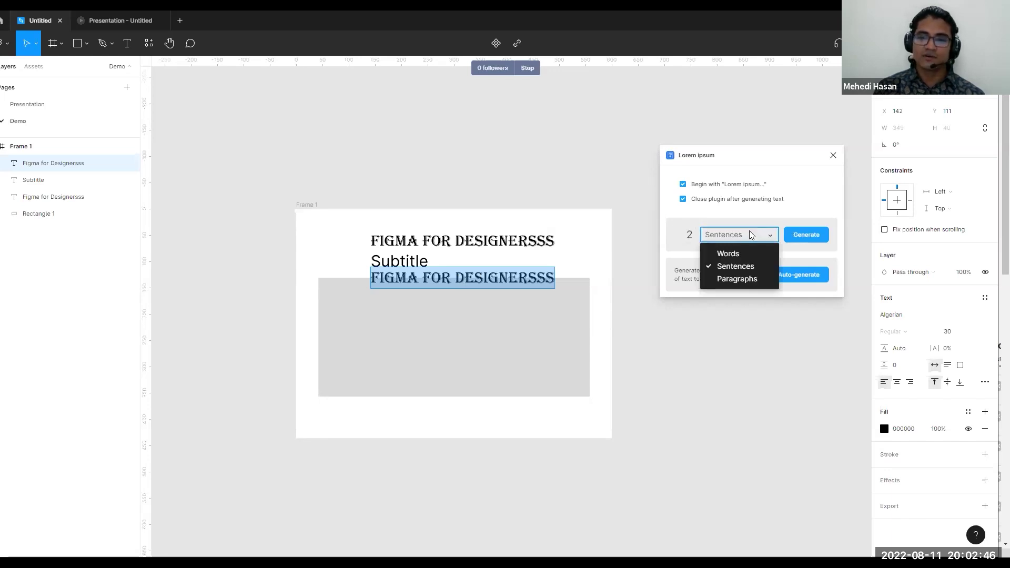
pyautogui.click(745, 252)
pyautogui.click(739, 235)
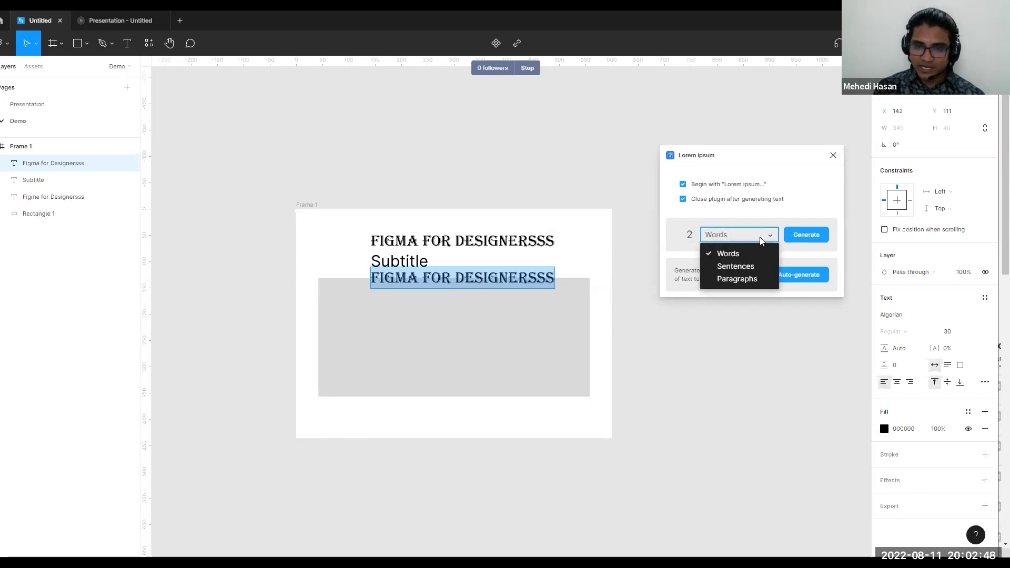
pyautogui.click(738, 266)
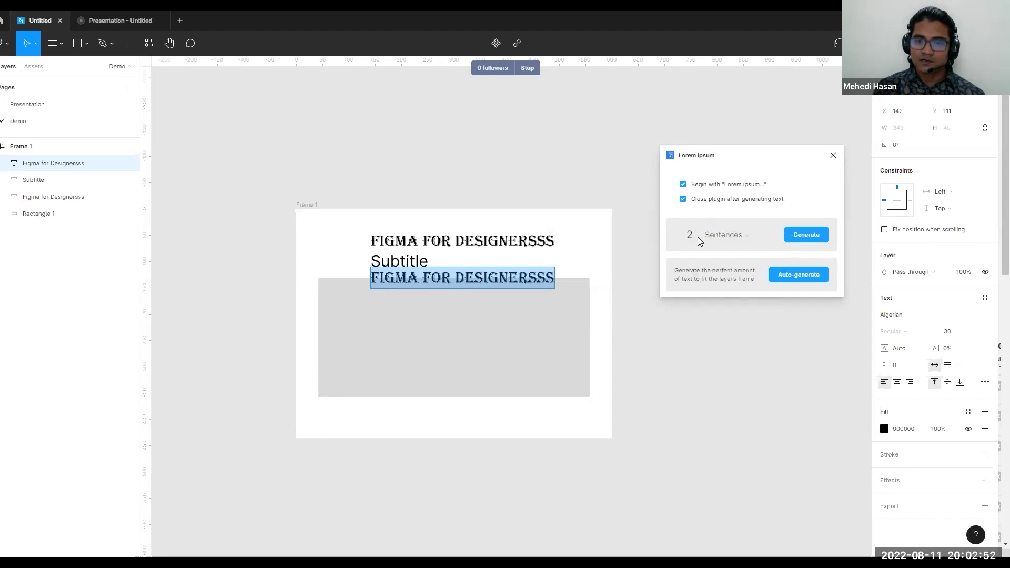
pyautogui.click(695, 231)
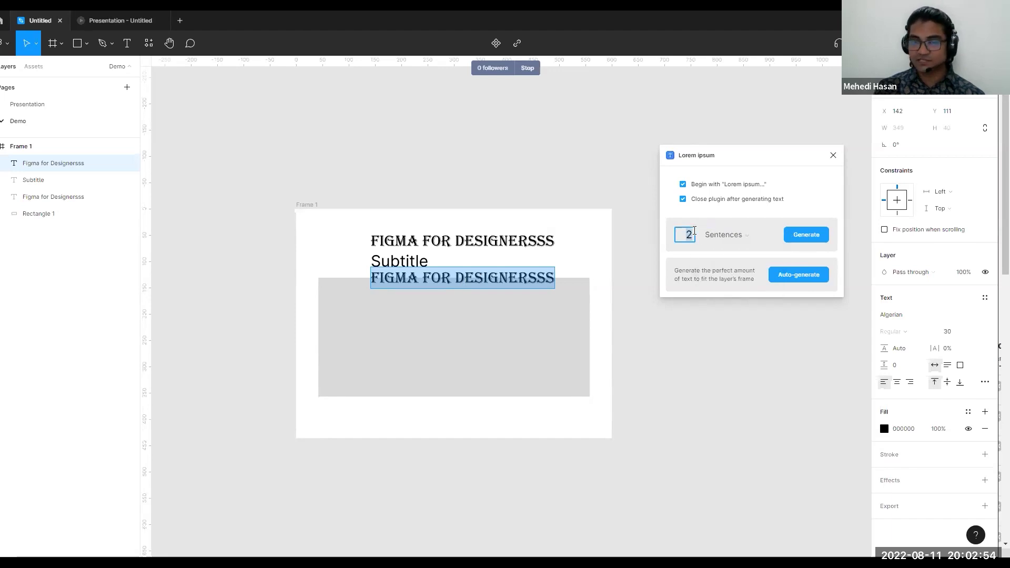
pyautogui.click(796, 235)
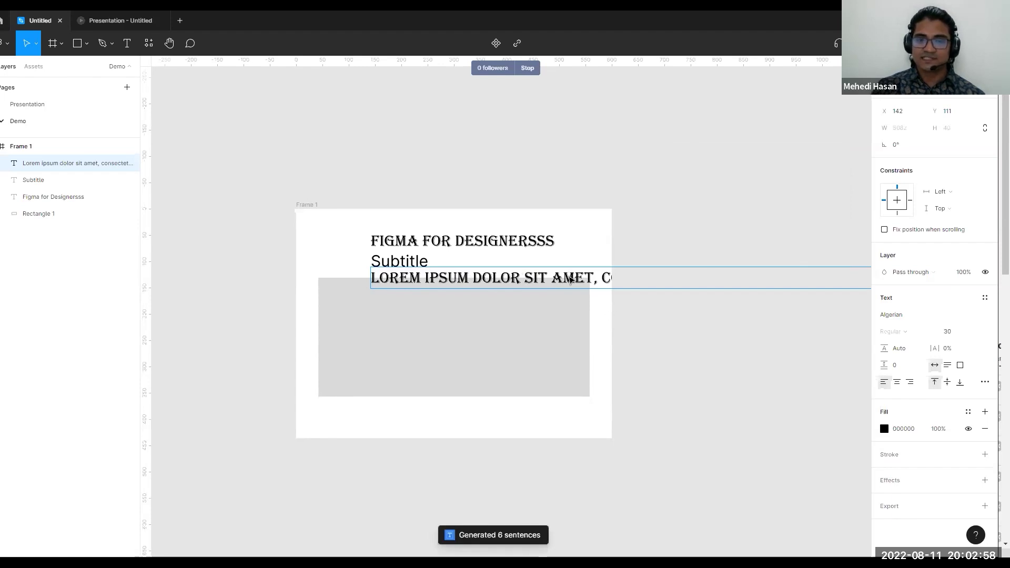
pyautogui.press('-')
pyautogui.press('+')
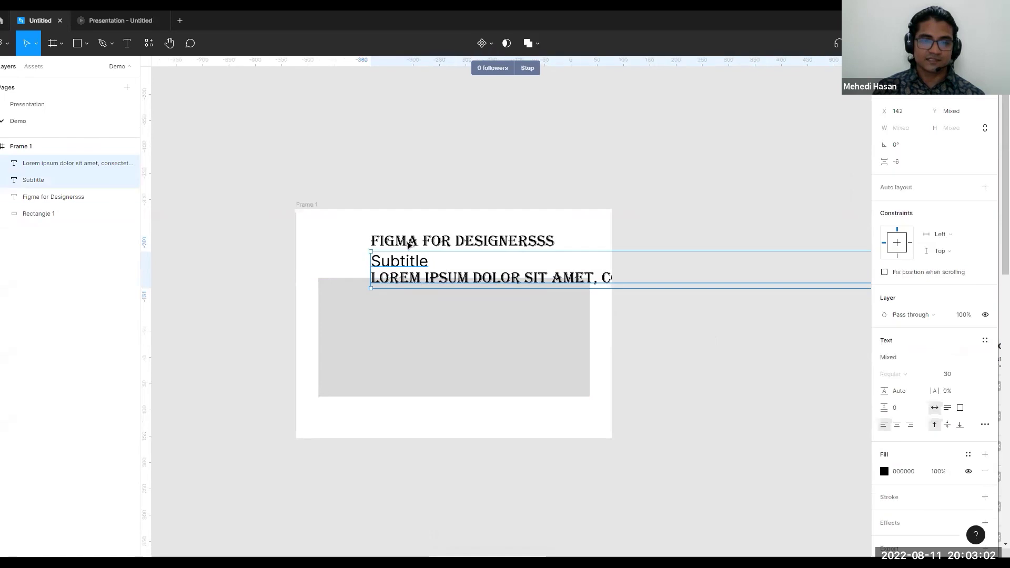
# Group heading, Subtitle and Lorem text into an auto-layout frame with 4 item spacing
pyautogui.keyDown('shift'); pyautogui.click(399, 261); pyautogui.keyUp('shift')
pyautogui.keyDown('shift'); pyautogui.click(463, 241); pyautogui.keyUp('shift')
pyautogui.hotkey('ctrl', 'g')
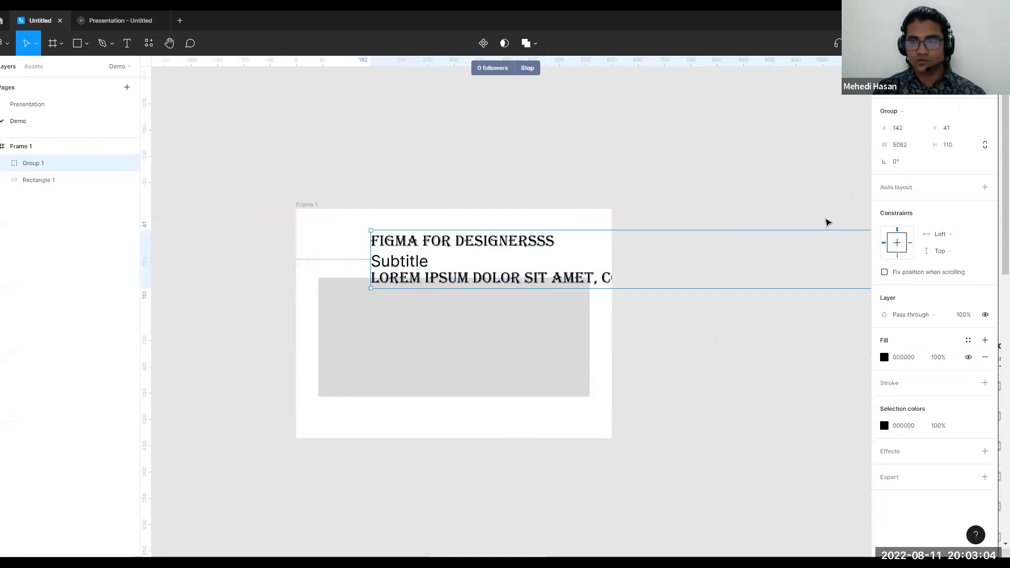
pyautogui.click(985, 188)
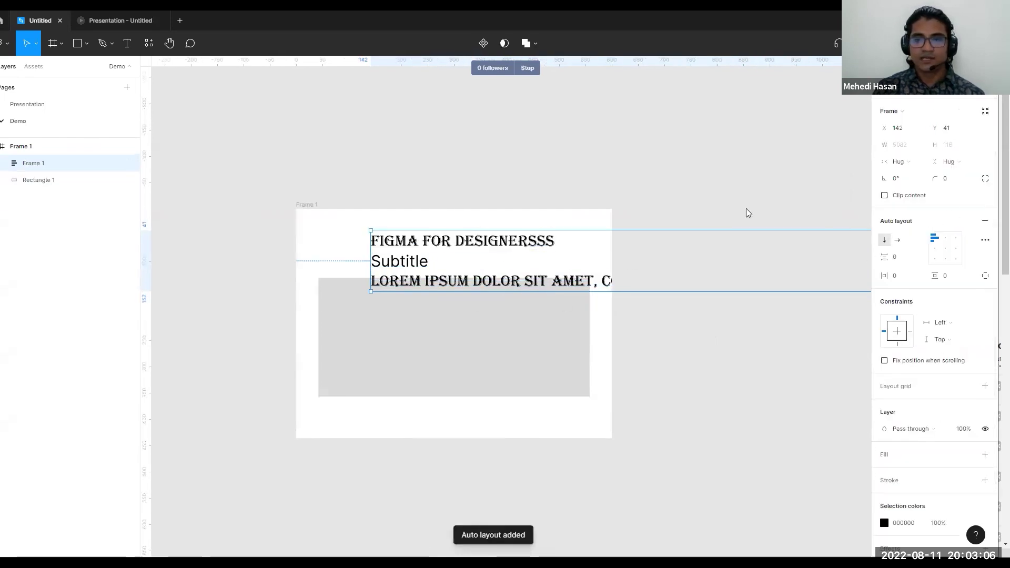
pyautogui.click(904, 259)
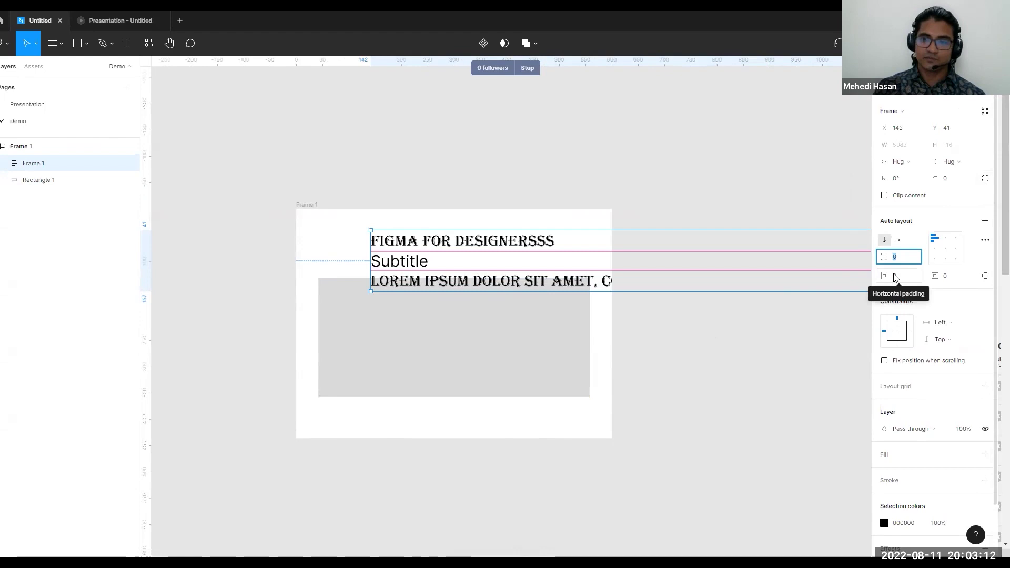
pyautogui.write('4')
pyautogui.press('Return')
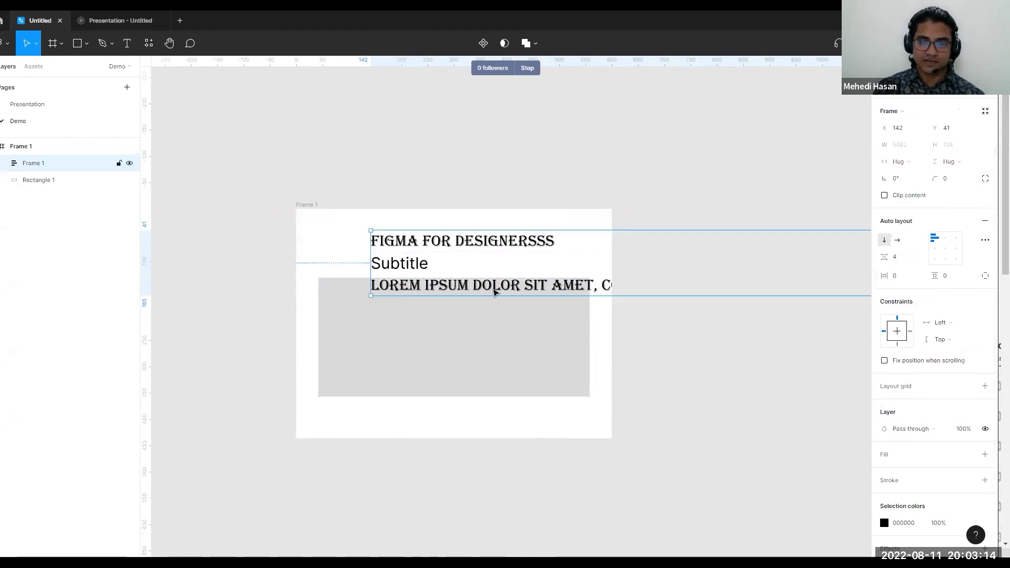
pyautogui.click(495, 292)
pyautogui.click(908, 247)
# Set the Lorem body text to Inter 14 with width set to Fill container
pyautogui.write('Inter')
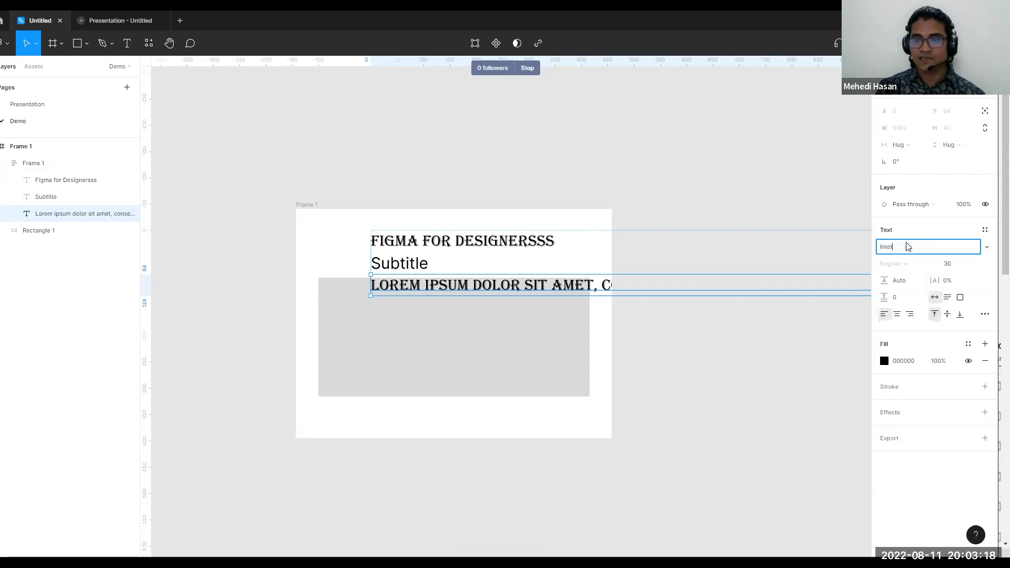
pyautogui.press('Return')
pyautogui.click(956, 264)
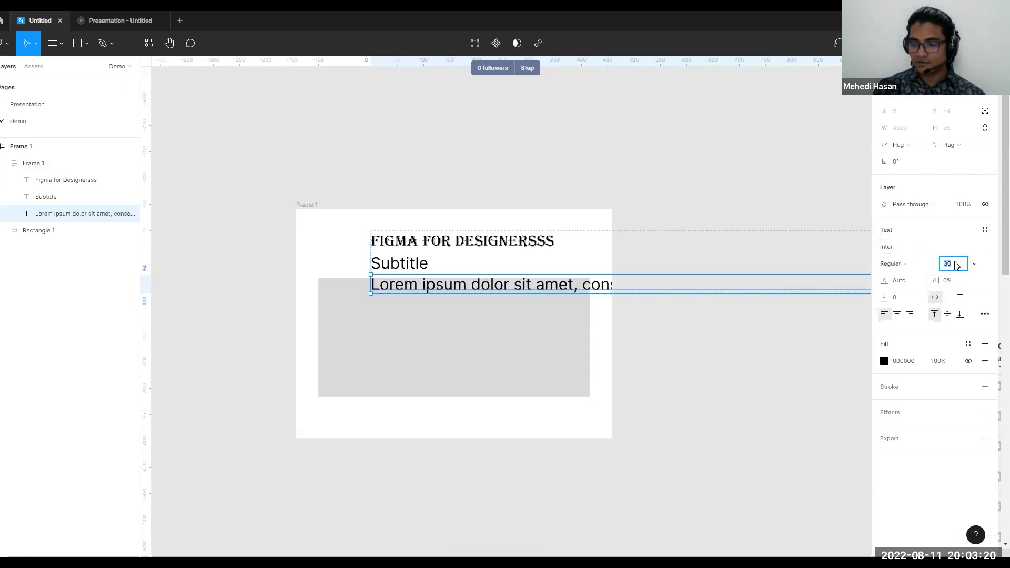
pyautogui.write('14')
pyautogui.press('Return')
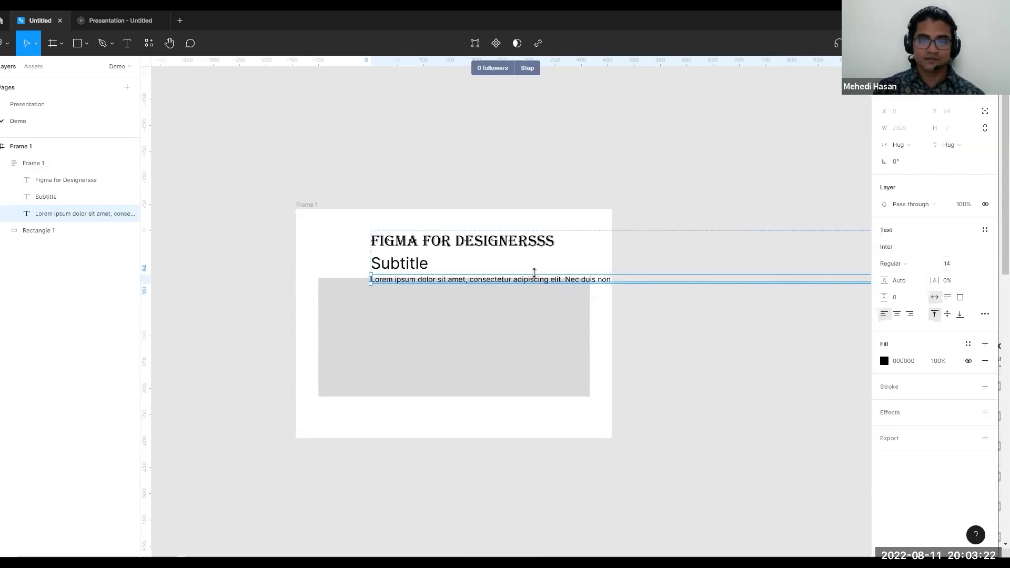
pyautogui.click(476, 254)
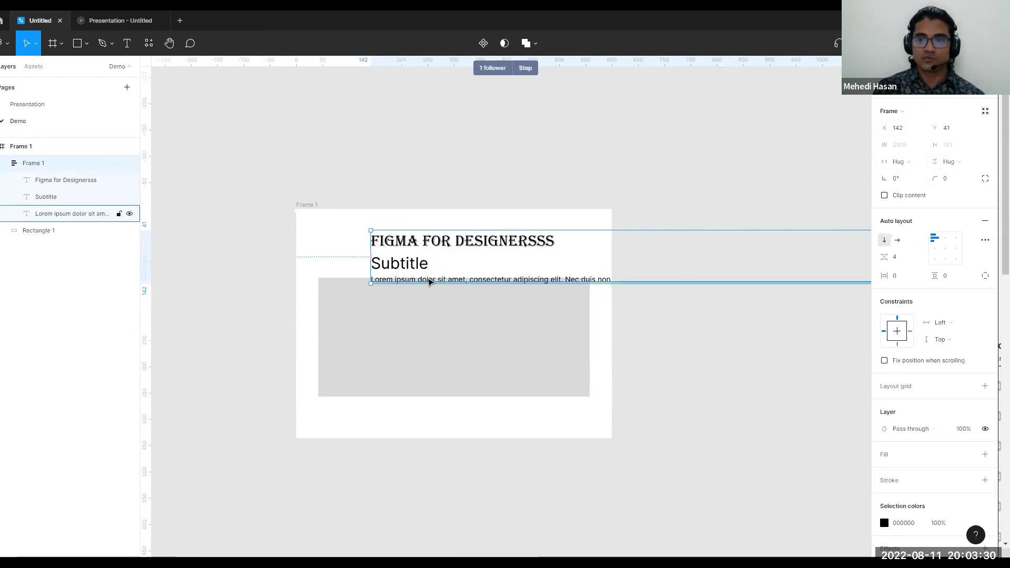
pyautogui.click(429, 282)
pyautogui.click(898, 146)
pyautogui.click(926, 157)
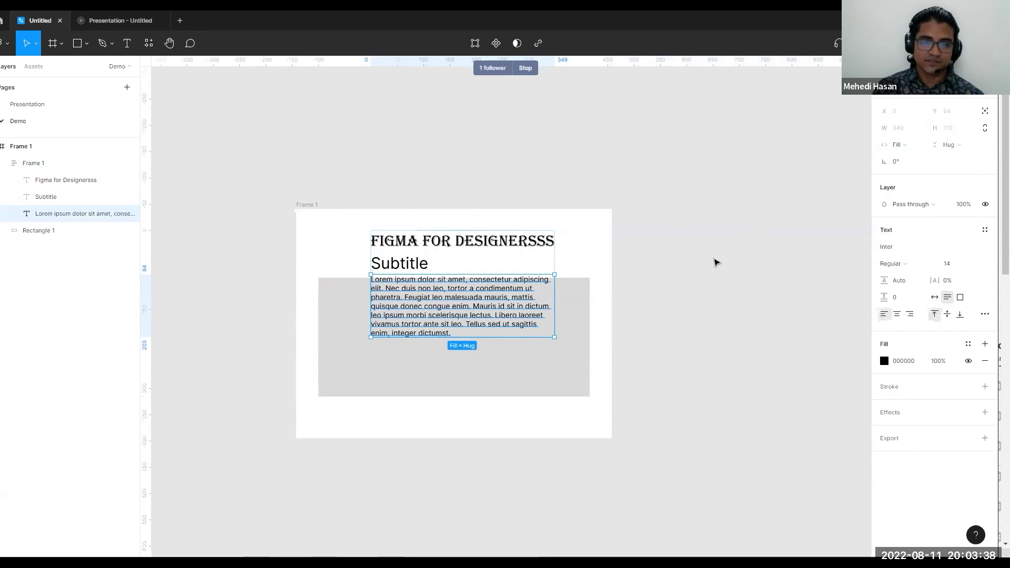
# Move the auto-layout text frame out of Frame 1 onto the canvas beside it
pyautogui.click(716, 262)
pyautogui.click(416, 280)
pyautogui.moveTo(412, 299); pyautogui.dragTo(366, 278)
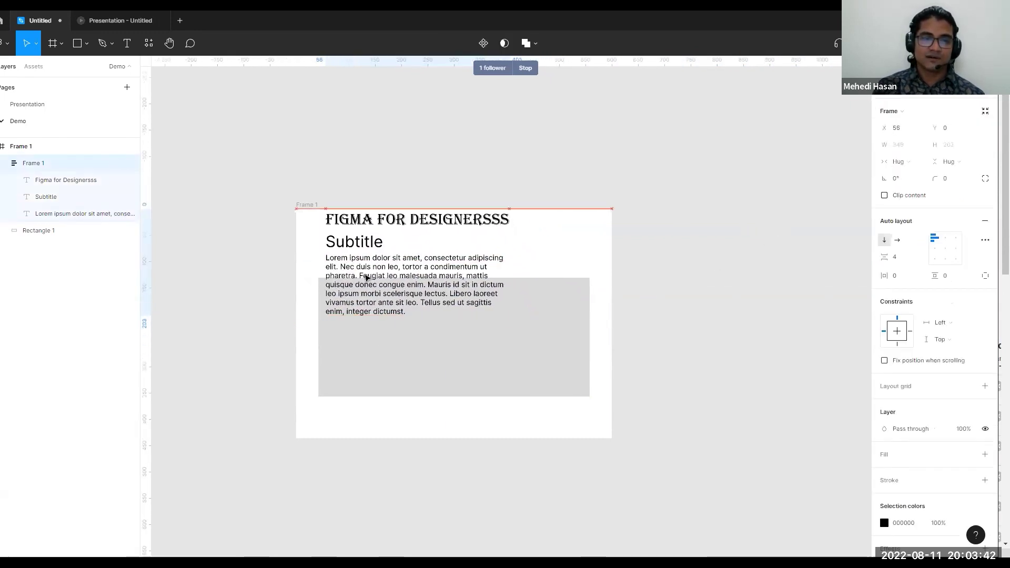
pyautogui.moveTo(342, 224); pyautogui.dragTo(743, 226)
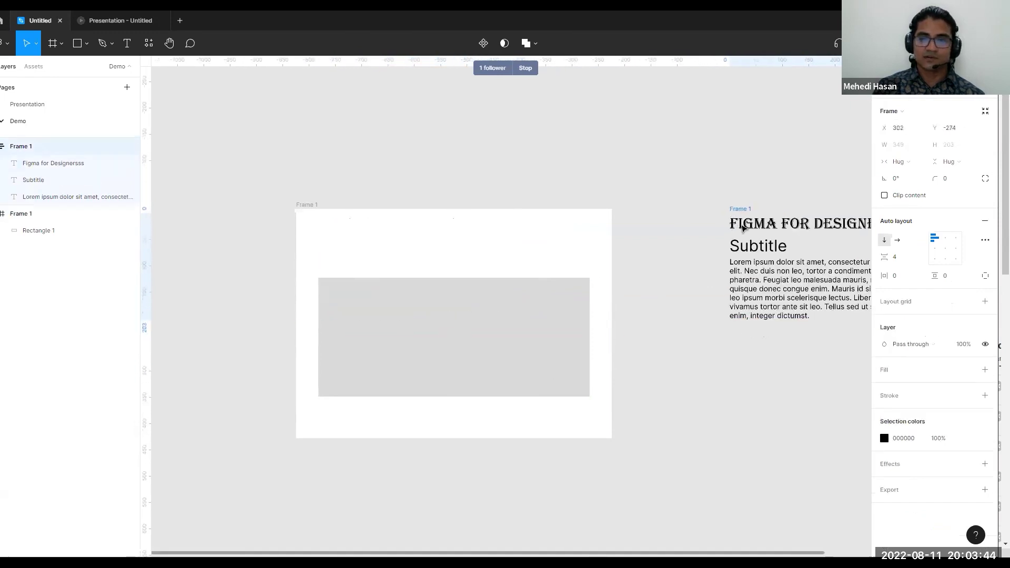
# Duplicate the text stack frame so Frames 1–4 sit side by side
pyautogui.hscroll(5, 526, 274)
pyautogui.moveTo(550, 313); pyautogui.dragTo(665, 201)
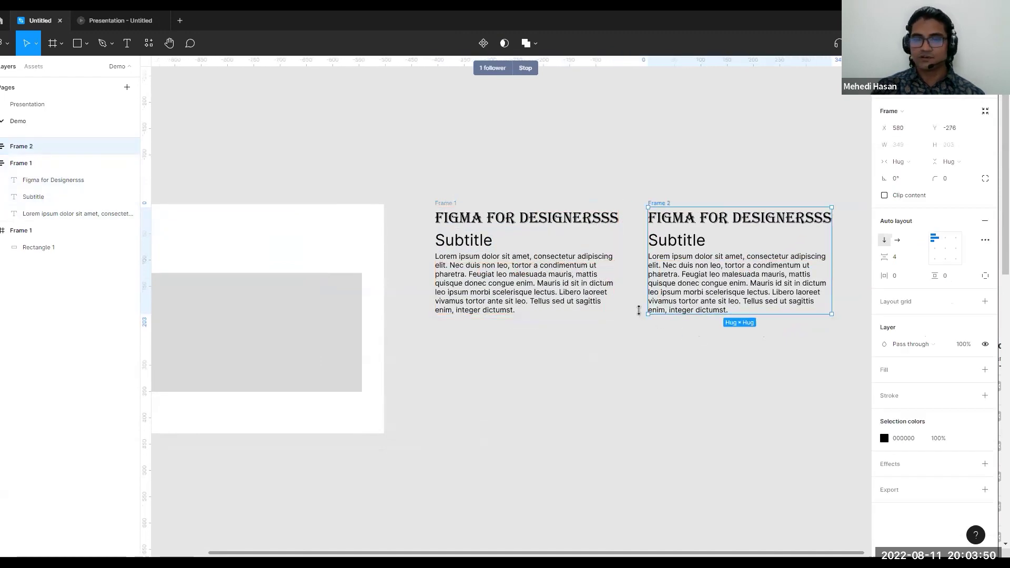
pyautogui.scroll(-3, 639, 310)
pyautogui.scroll(-3, 582, 361)
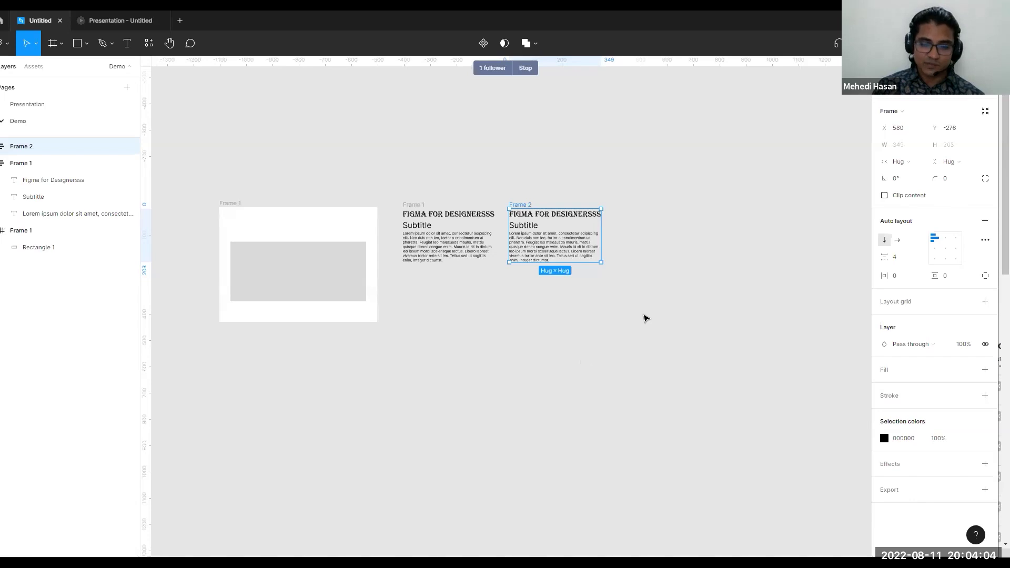
pyautogui.hotkey('ctrl', 'd')
pyautogui.hotkey('ctrl', 'd')
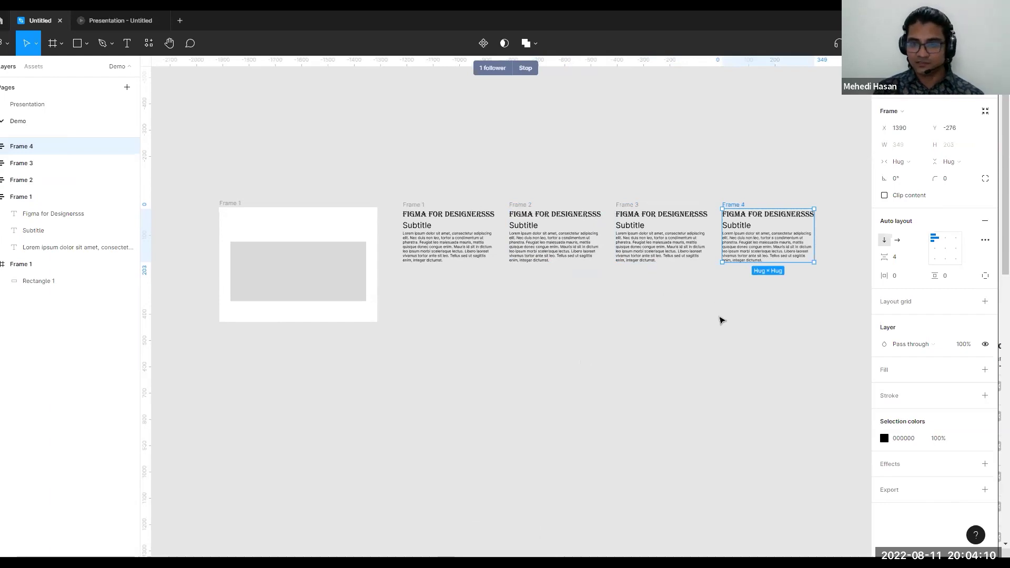
# Launch Content Reel from the canvas Plugins > Saved plugins menu
pyautogui.click(713, 336)
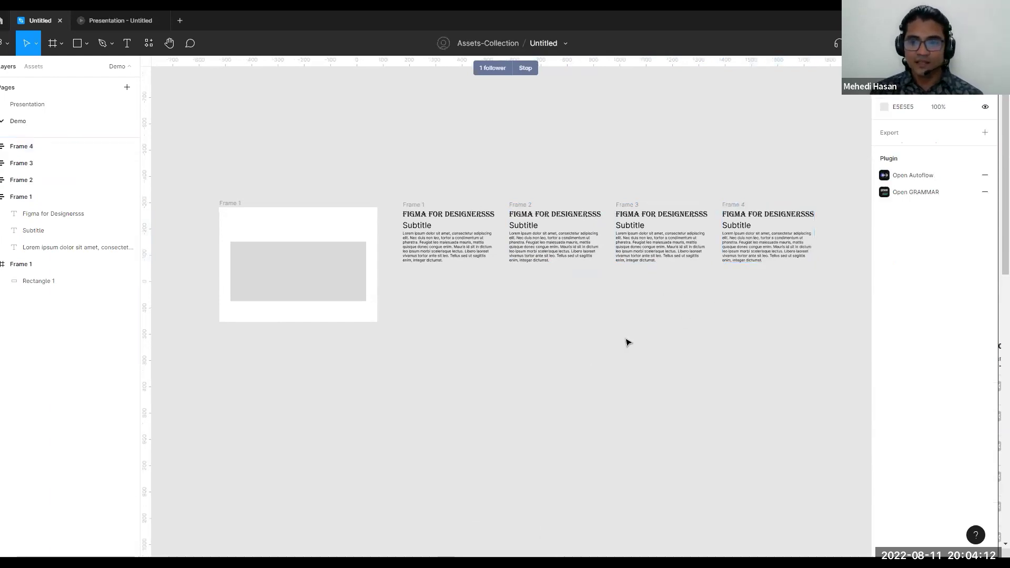
pyautogui.rightClick(522, 341)
pyautogui.moveTo(579, 428)
pyautogui.moveTo(765, 409)
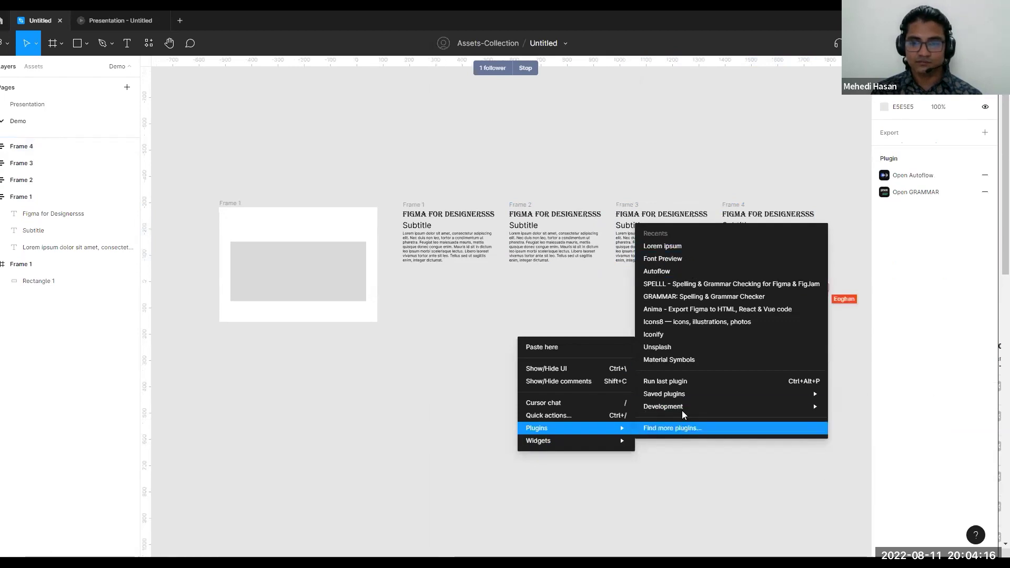
pyautogui.moveTo(747, 395)
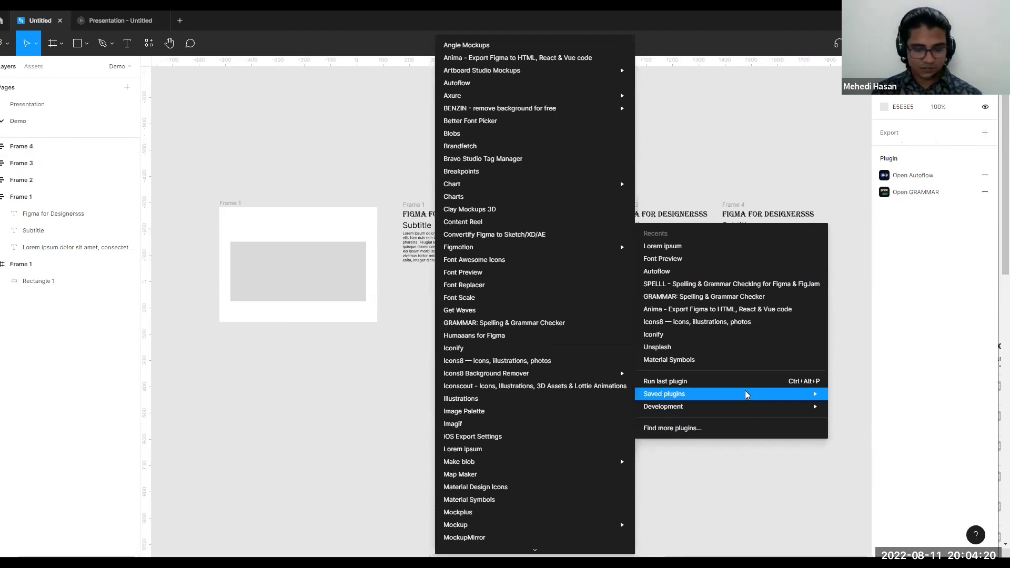
pyautogui.press('c')
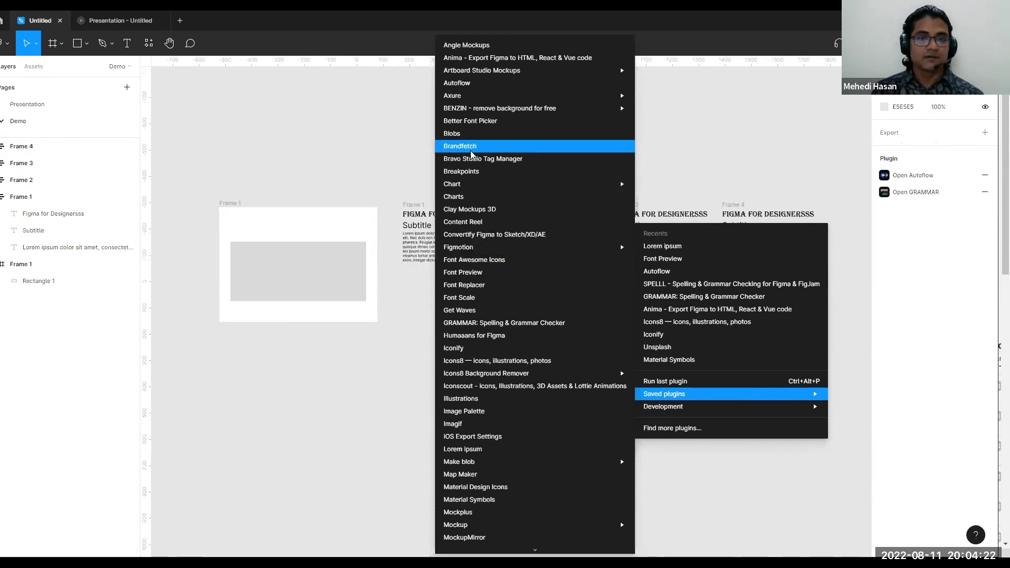
pyautogui.press('Escape')
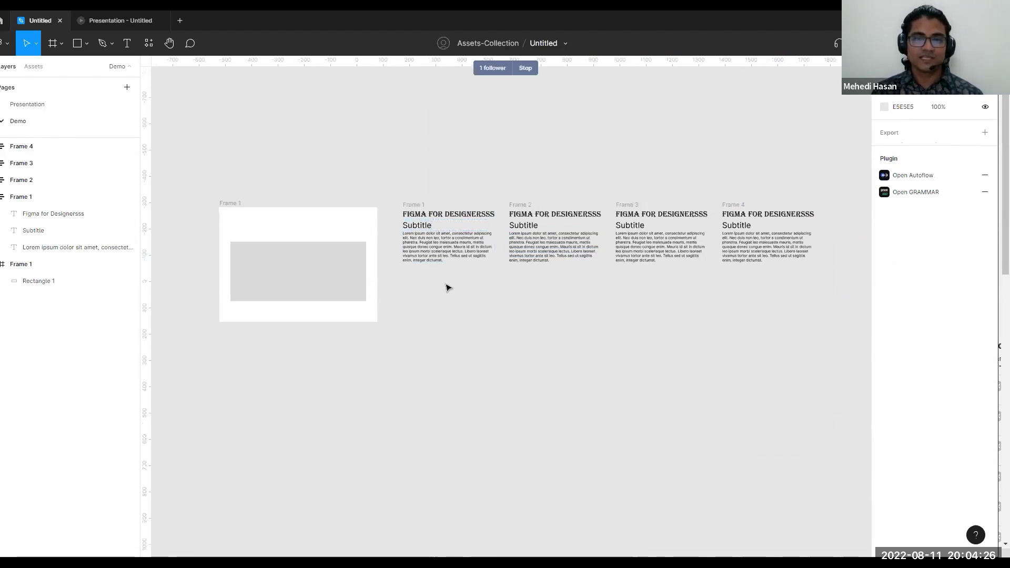
# Select Frames 2, 3 and 4 and delete them, leaving only Frame 1
pyautogui.click(445, 266)
pyautogui.click(544, 314)
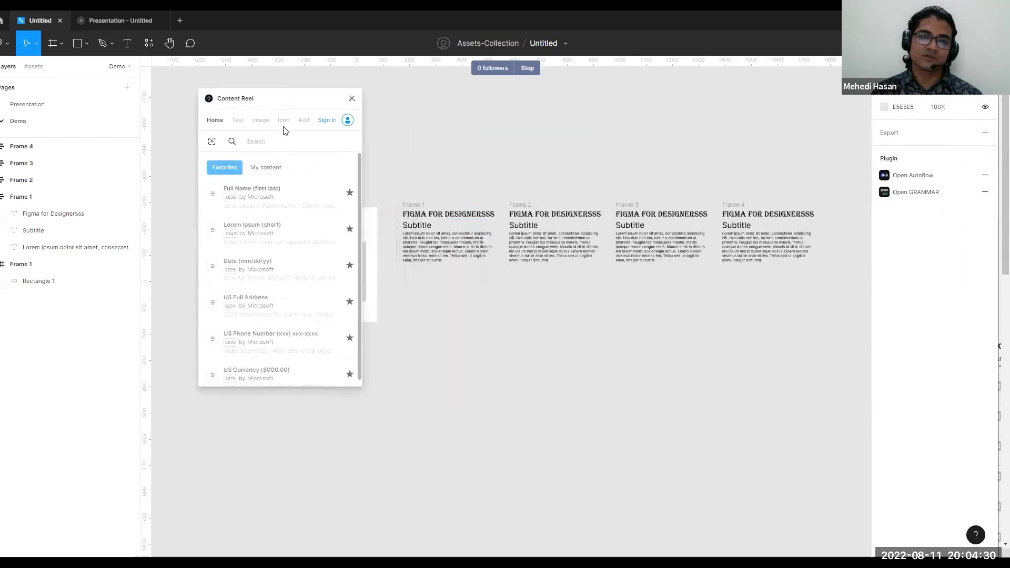
pyautogui.click(447, 246)
pyautogui.click(439, 188)
pyautogui.click(545, 218)
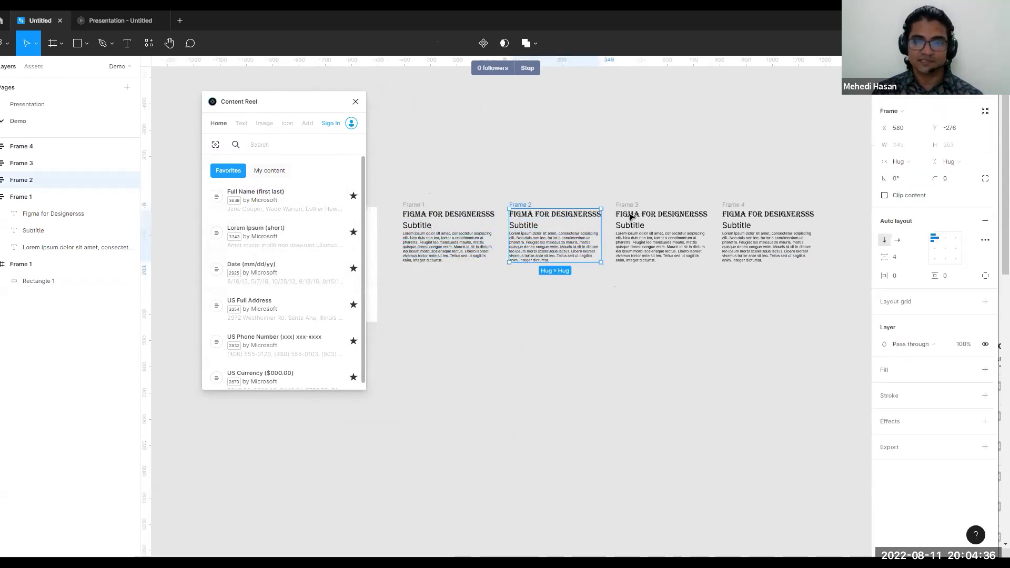
pyautogui.keyDown('shift'); pyautogui.click(627, 214); pyautogui.keyUp('shift')
pyautogui.click(743, 207)
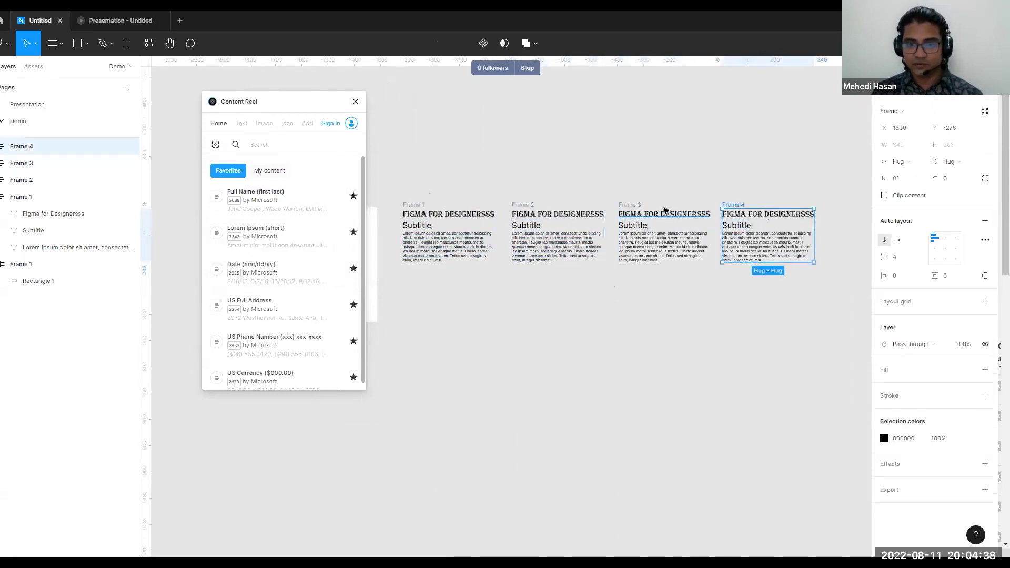
pyautogui.keyDown('shift'); pyautogui.click(661, 213); pyautogui.keyUp('shift')
pyautogui.keyDown('shift'); pyautogui.click(550, 210); pyautogui.keyUp('shift')
pyautogui.press('Delete')
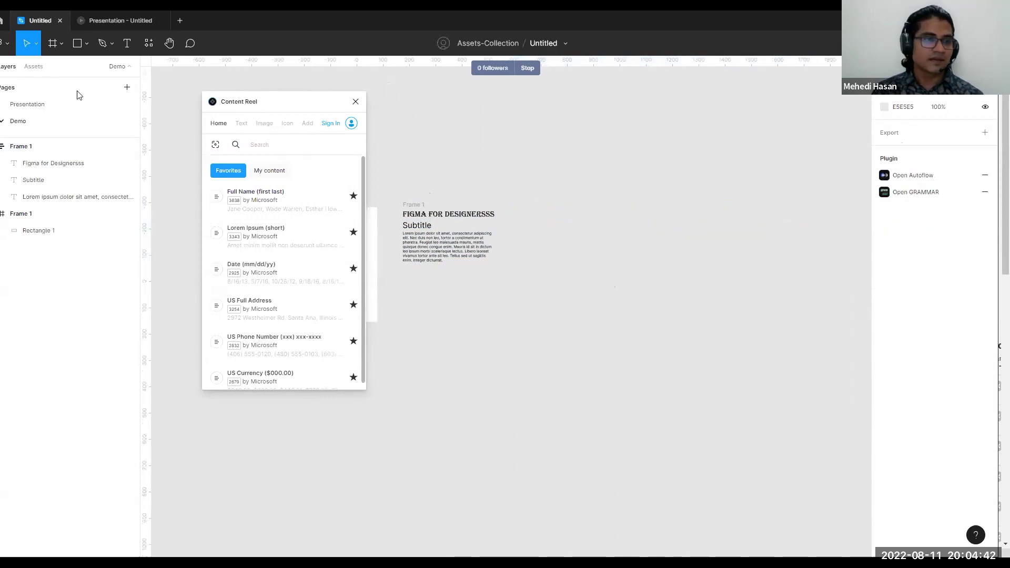
# Draw a grey 349×174 placeholder rectangle between Frame 1's subtitle and body text
pyautogui.click(77, 43)
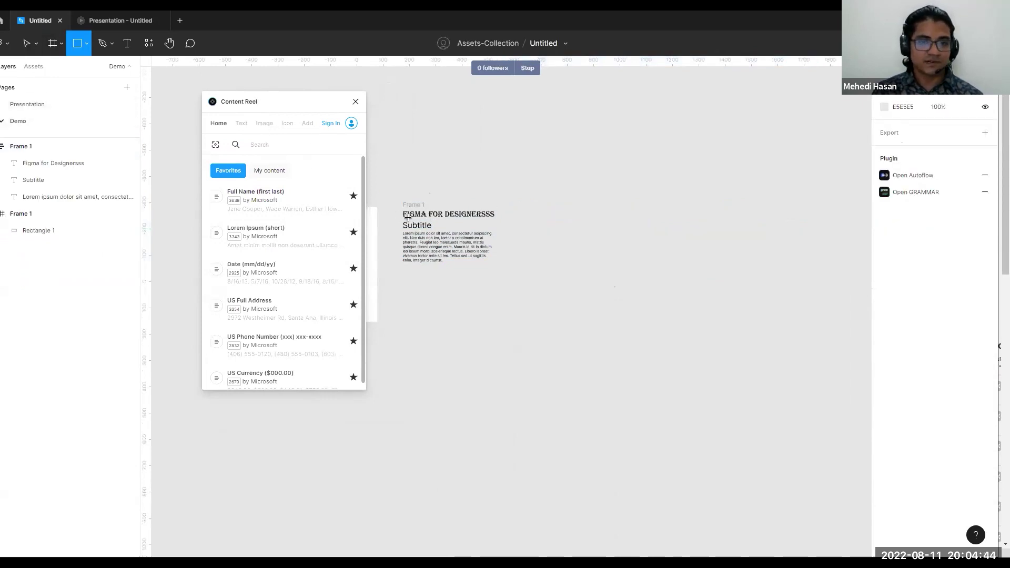
pyautogui.moveTo(407, 228)
pyautogui.mouseDown()
pyautogui.moveTo(507, 256)
pyautogui.moveTo(495, 277)
pyautogui.mouseUp()
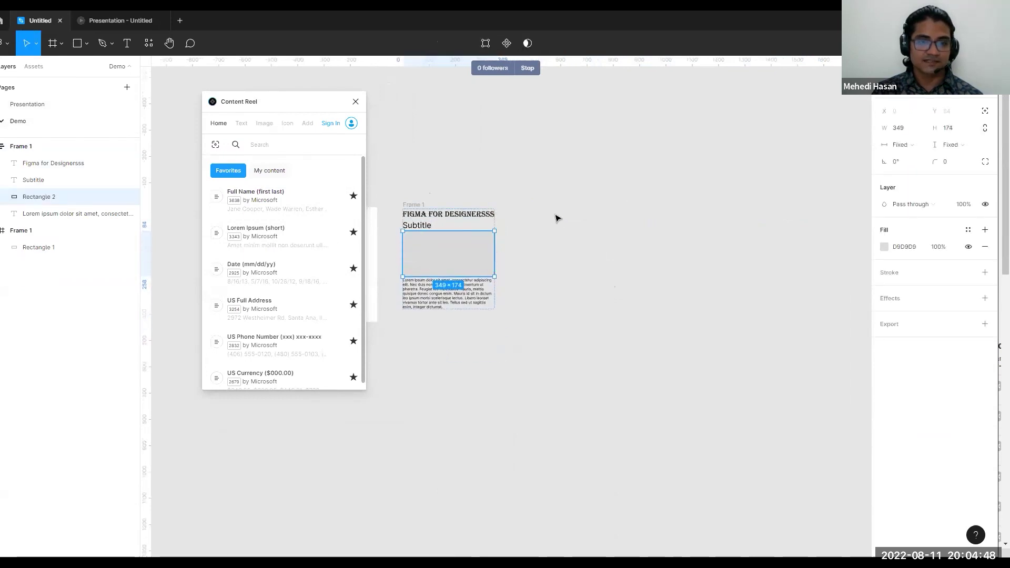
pyautogui.click(414, 198)
# Alt-drag the card right twice to create Frames 2 and 3
pyautogui.click(413, 204)
pyautogui.moveTo(414, 205); pyautogui.dragTo(528, 204)
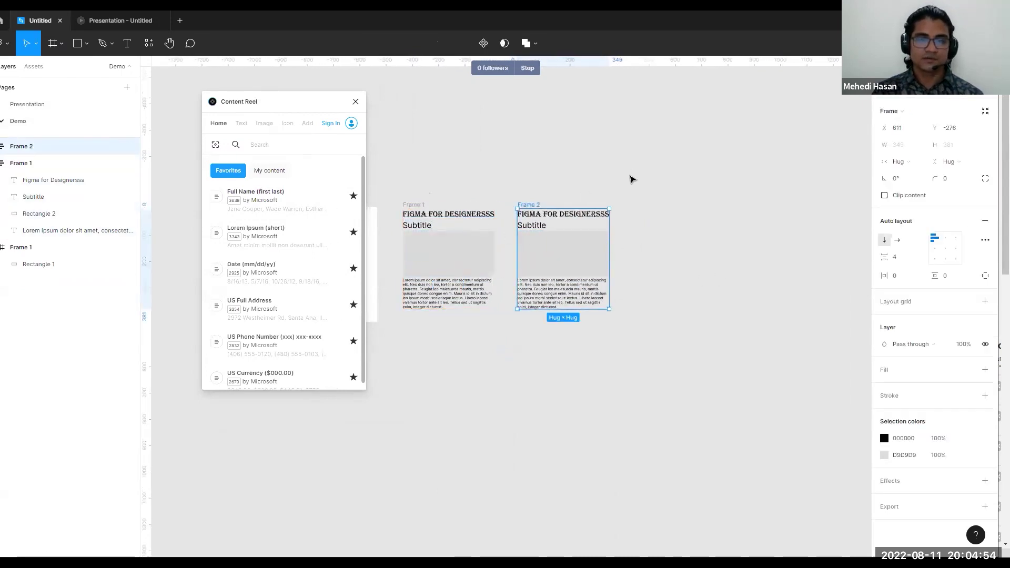
pyautogui.click(631, 179)
pyautogui.moveTo(526, 204); pyautogui.dragTo(644, 206)
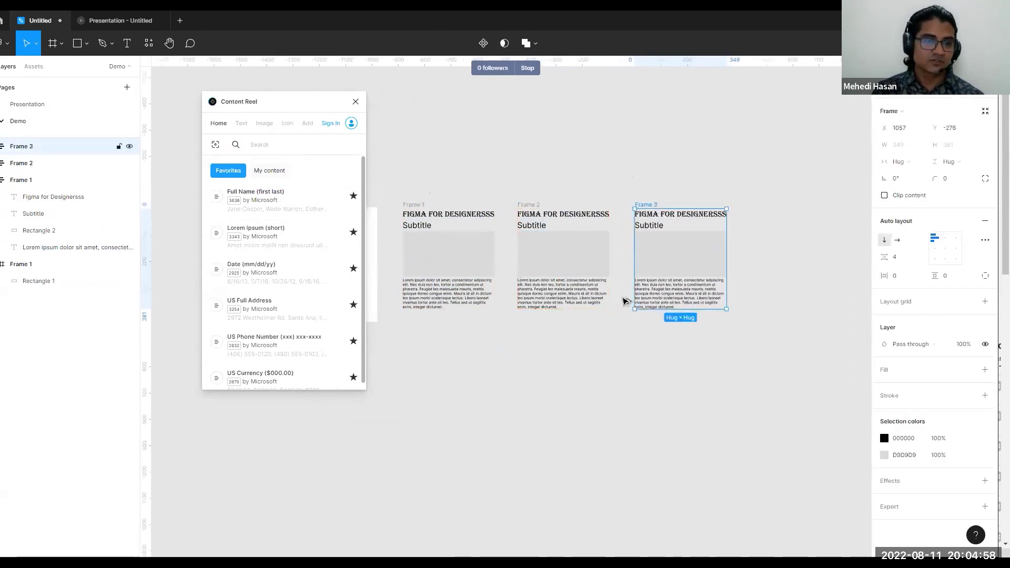
pyautogui.click(453, 416)
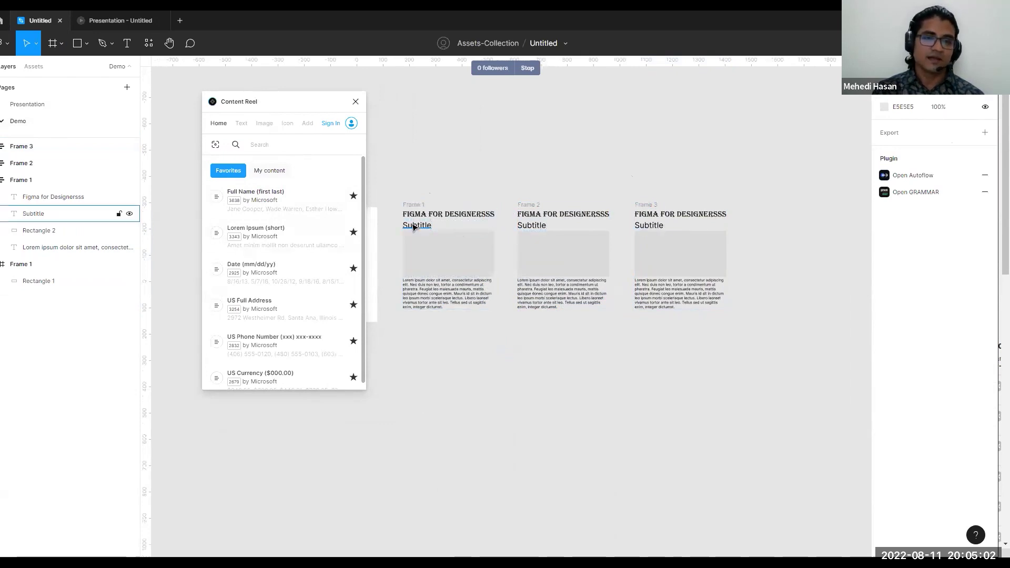
# Select the three card headings and try several Content Reel title datasets on them
pyautogui.click(242, 123)
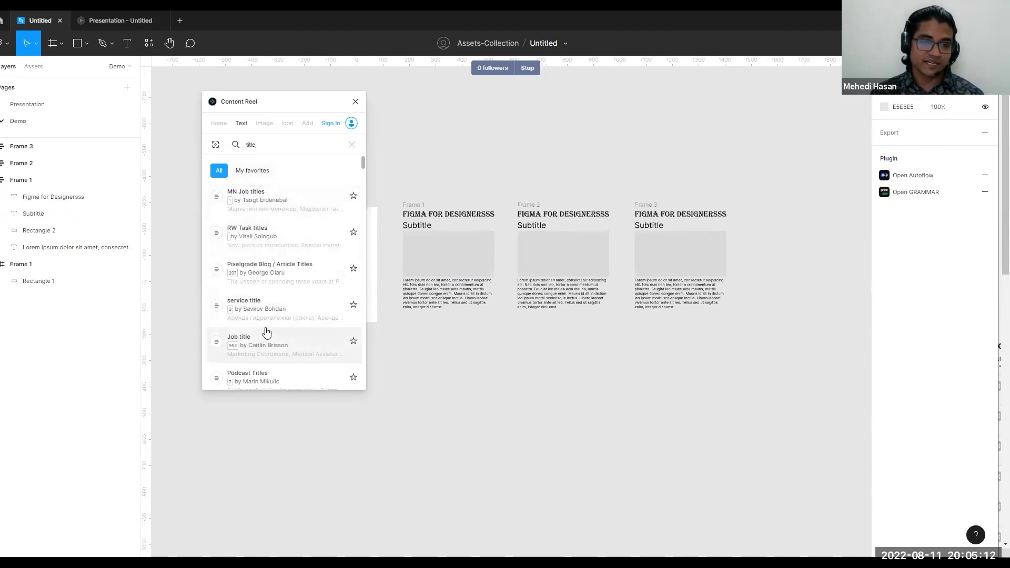
pyautogui.click(457, 216)
pyautogui.keyDown('shift'); pyautogui.click(526, 215); pyautogui.keyUp('shift')
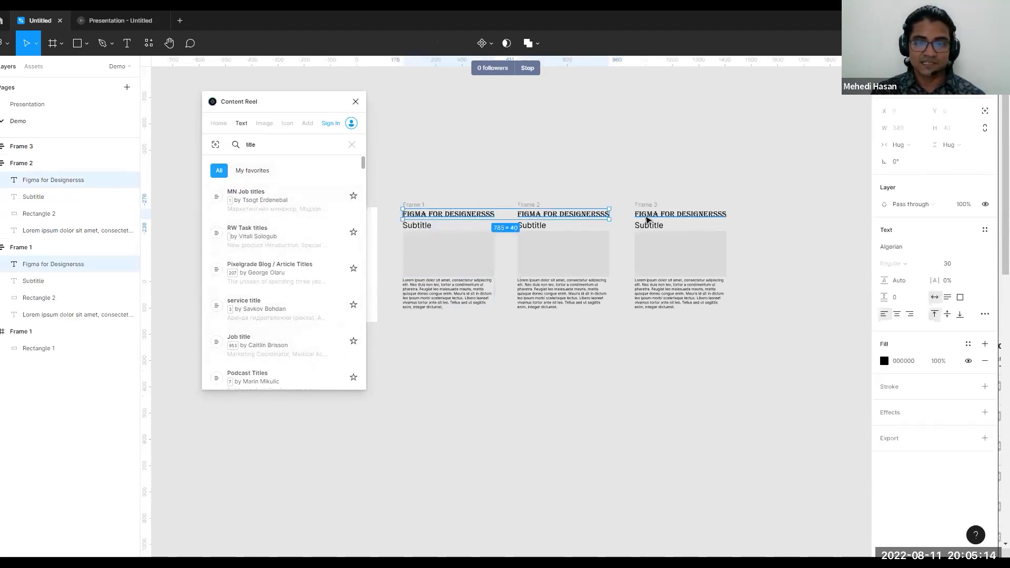
pyautogui.keyDown('shift'); pyautogui.click(647, 219); pyautogui.keyUp('shift')
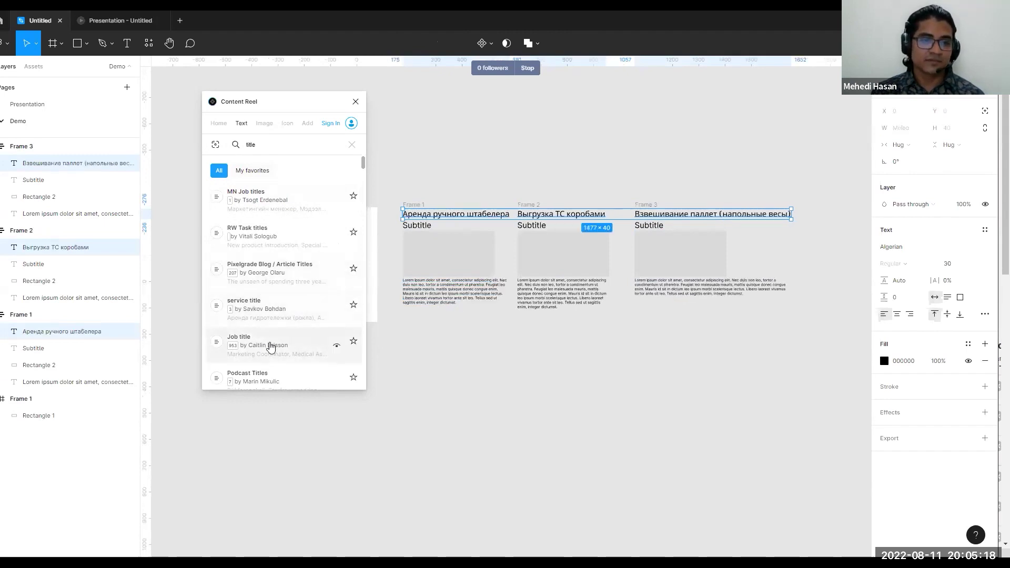
pyautogui.click(266, 343)
pyautogui.scroll(-2, 273, 301)
pyautogui.click(265, 314)
pyautogui.scroll(-3, 265, 314)
pyautogui.click(264, 313)
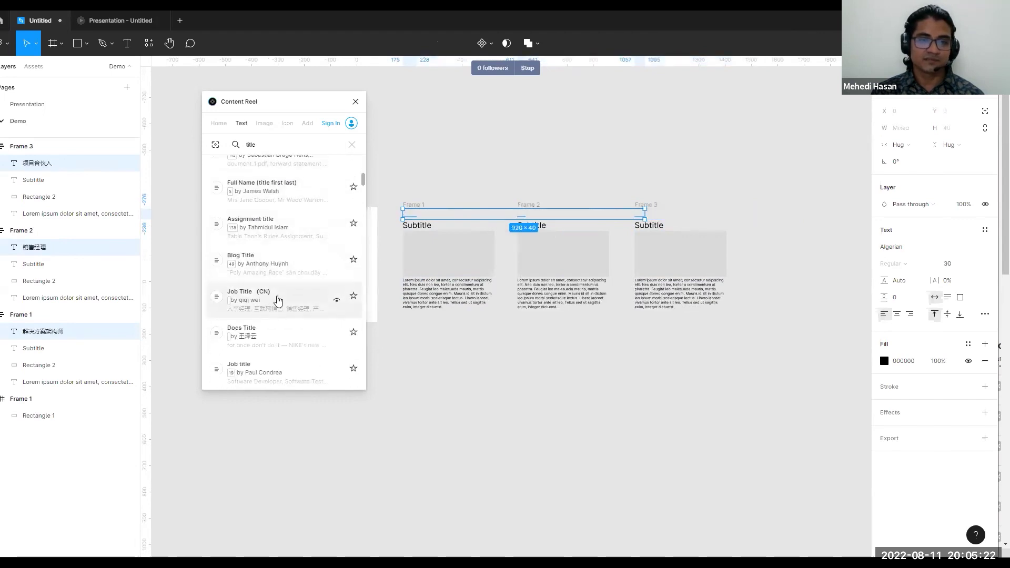
pyautogui.click(273, 259)
pyautogui.scroll(4, 258, 258)
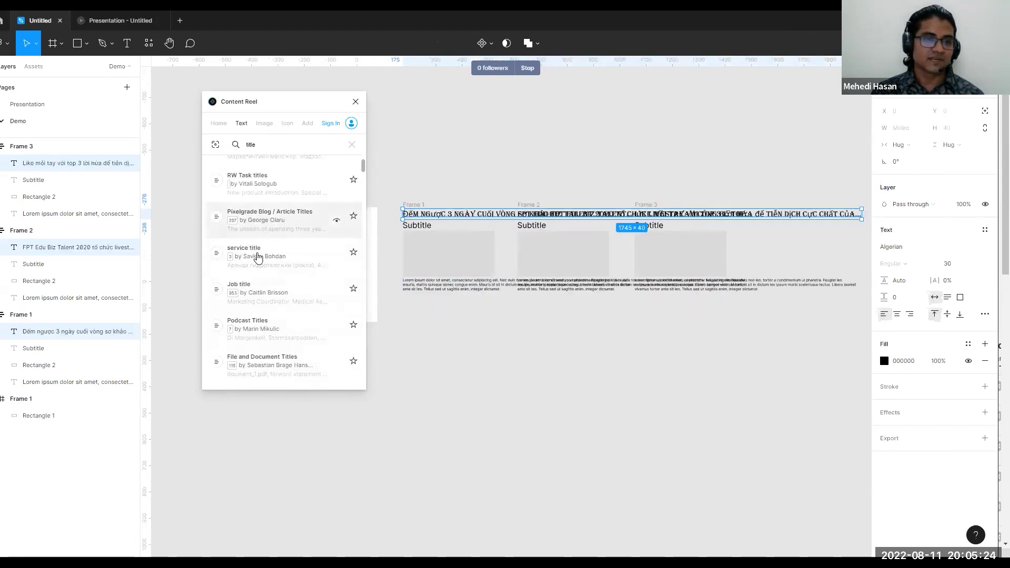
pyautogui.click(255, 258)
# Make the headings fill the card width and fill them with job titles
pyautogui.click(900, 148)
pyautogui.click(913, 159)
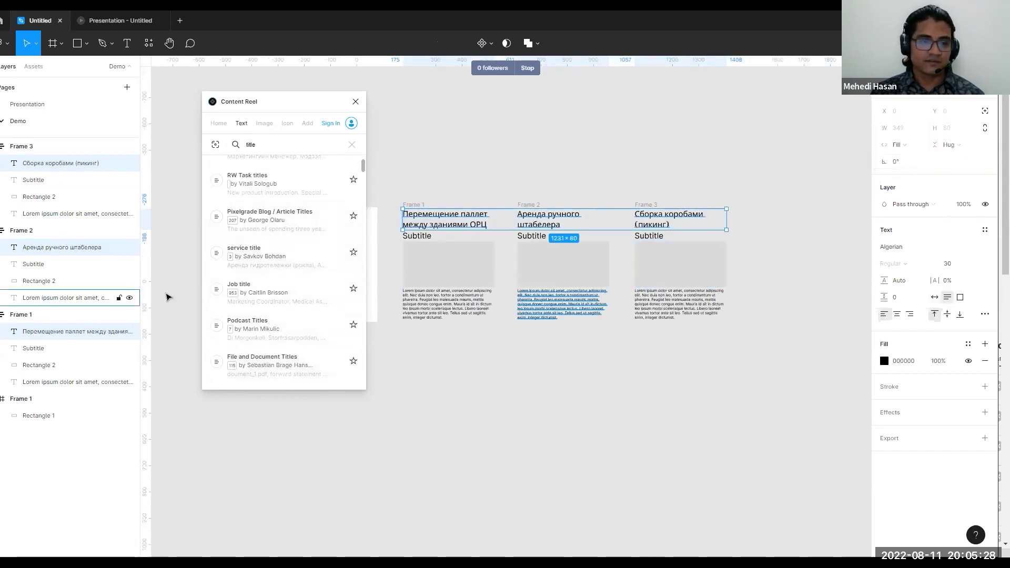
pyautogui.click(256, 295)
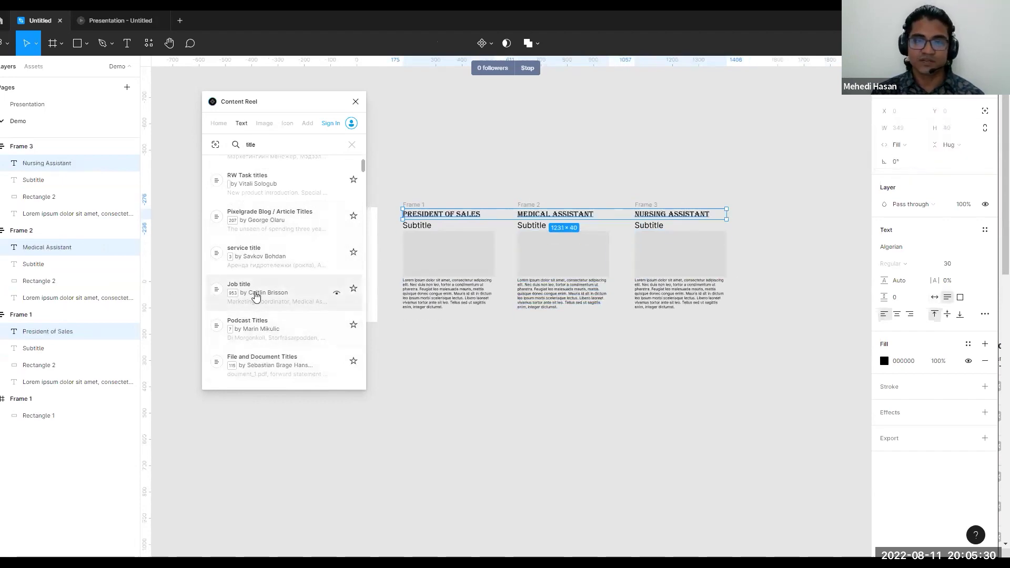
pyautogui.click(520, 380)
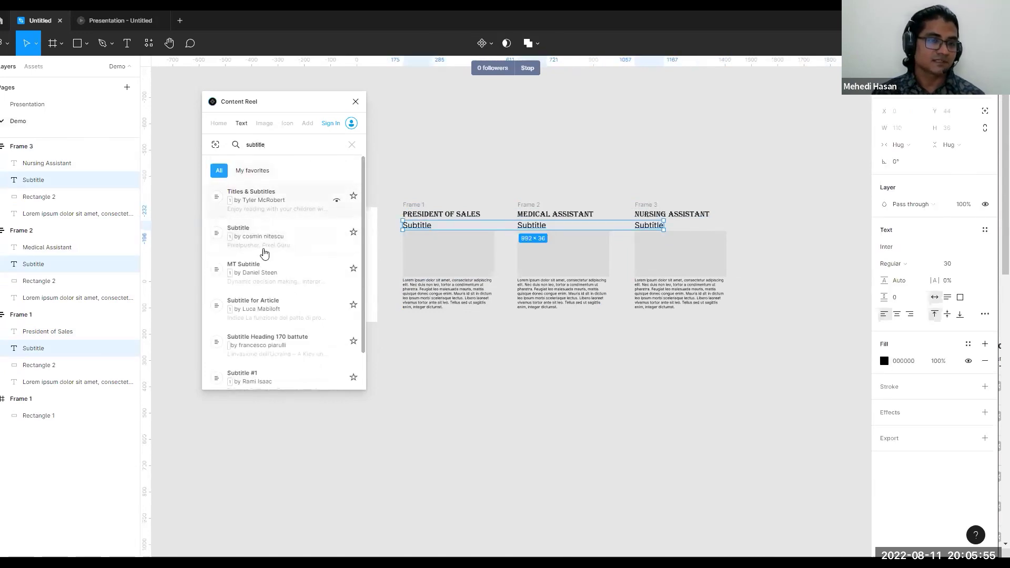
# Fill the three subtitles from Content Reel's Subtitle dataset: Pixelpusher, Pixel Guru, Pixelpusher
pyautogui.click(266, 243)
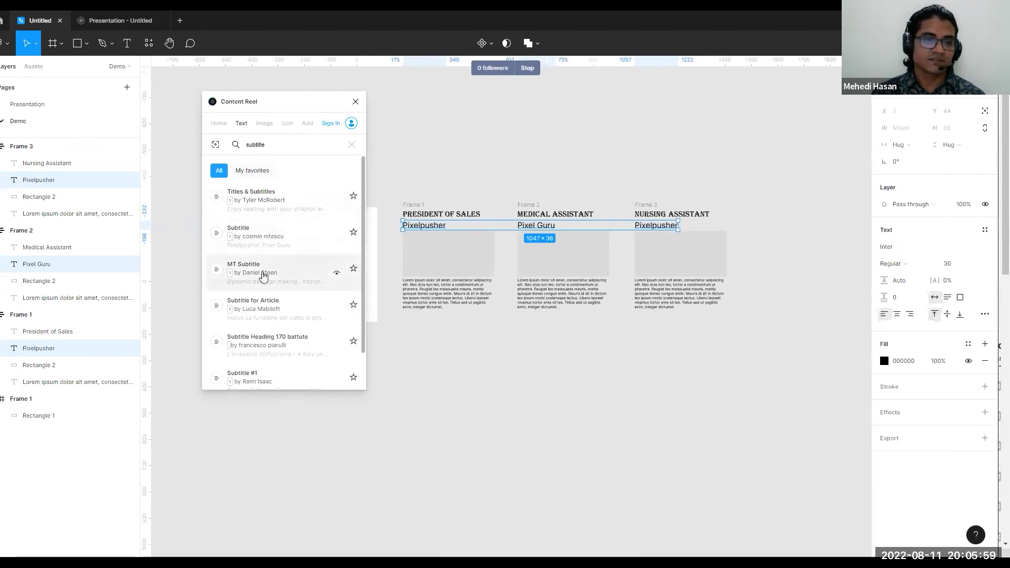
pyautogui.scroll(-2, 287, 292)
pyautogui.scroll(2, 302, 295)
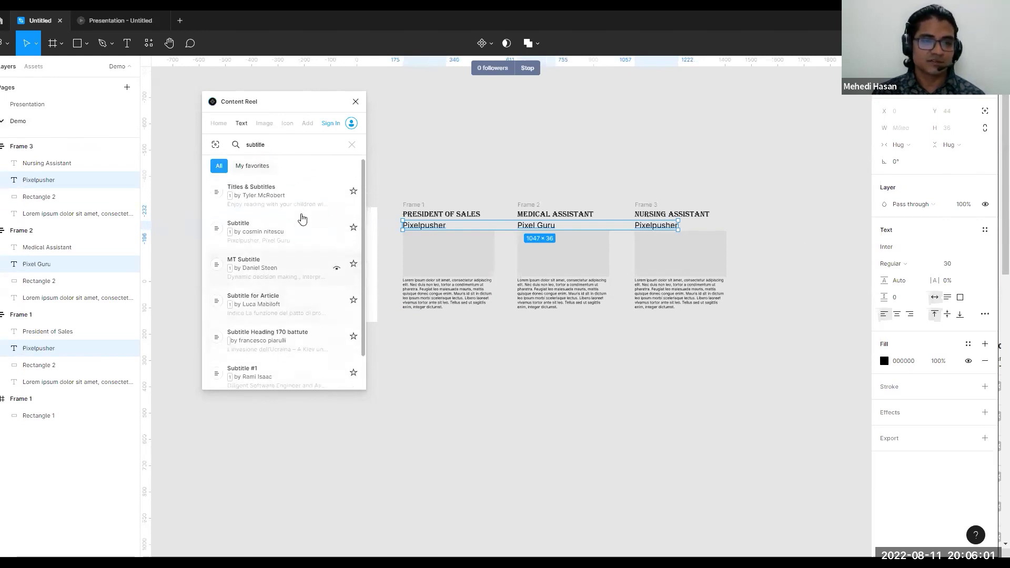
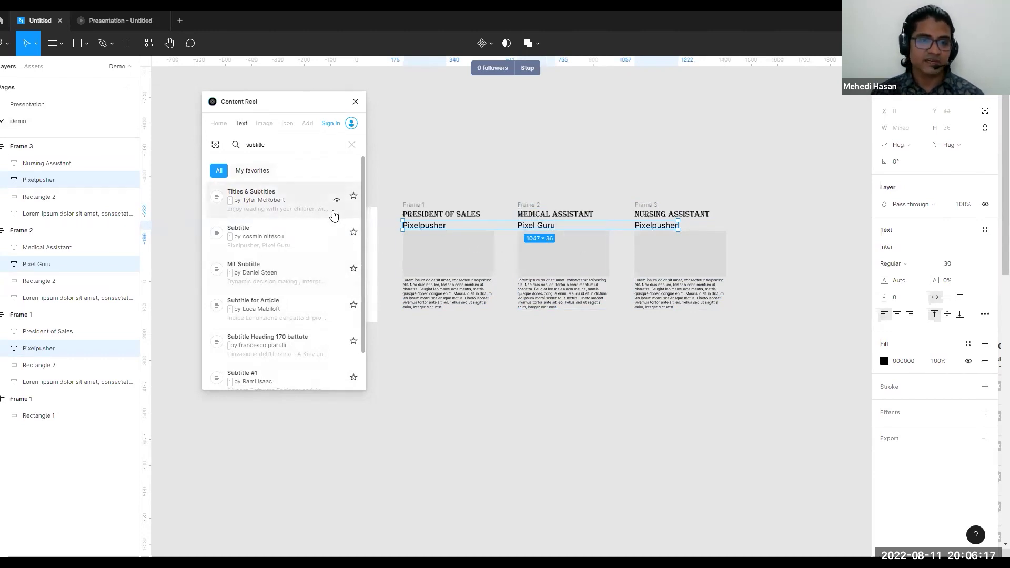
# Preview the Titles & Subtitles text collection, then deselect the three subtitle text layers
pyautogui.click(338, 202)
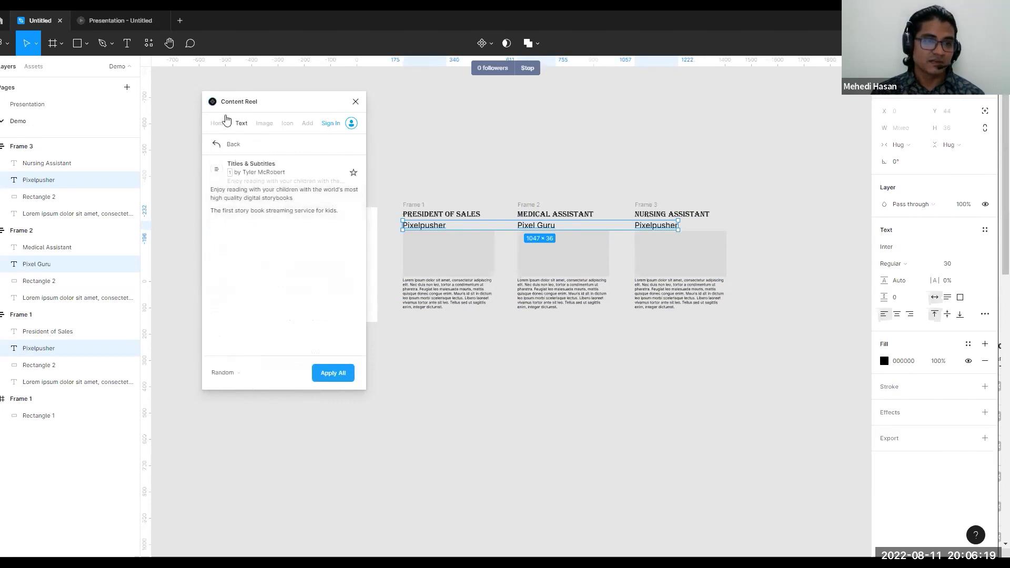
pyautogui.click(230, 144)
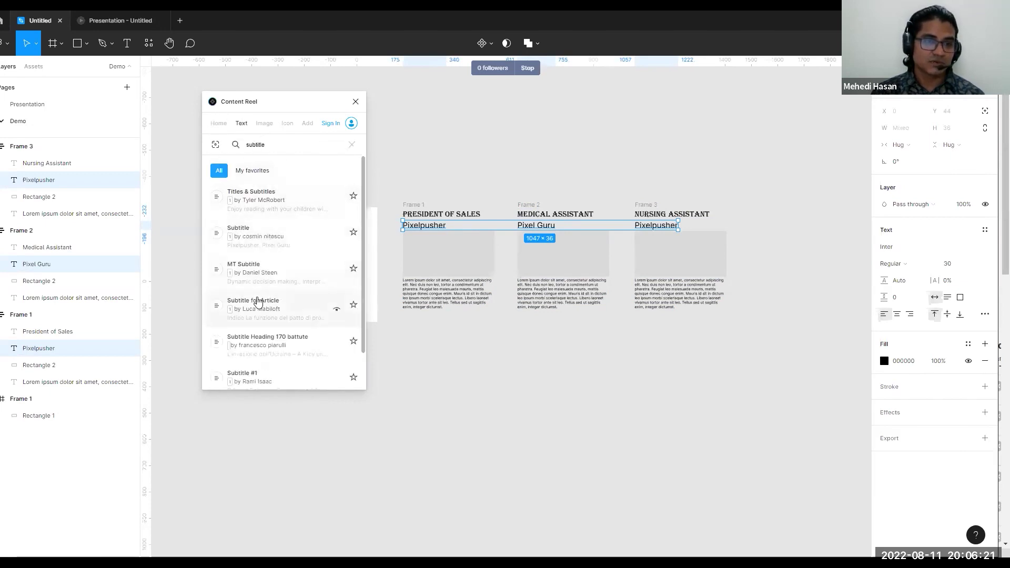
pyautogui.scroll(-2, 291, 293)
pyautogui.scroll(2, 248, 327)
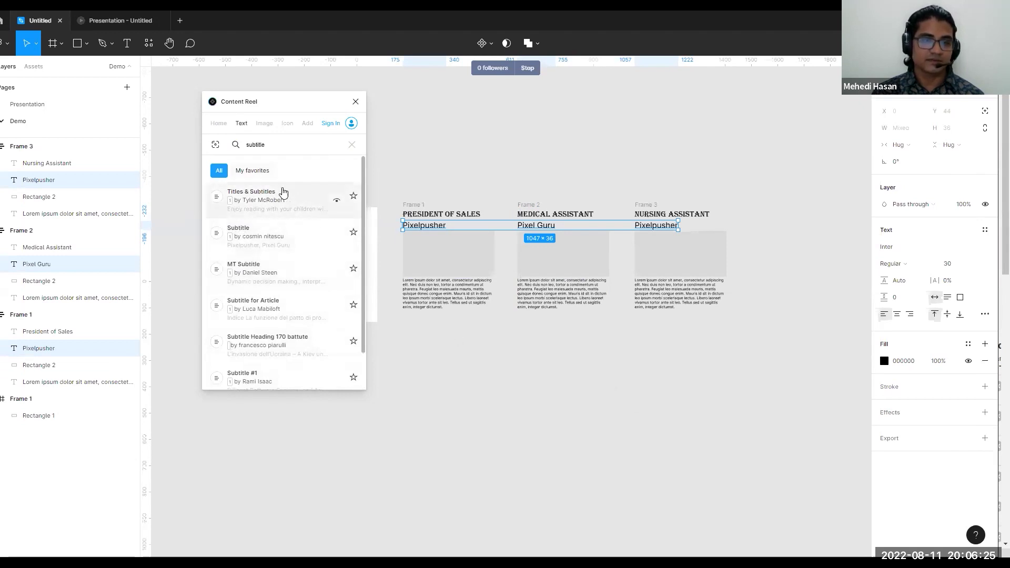
pyautogui.click(559, 352)
# Select the three frames' image placeholders and fill them with female avatar photos
pyautogui.click(443, 258)
pyautogui.click(264, 123)
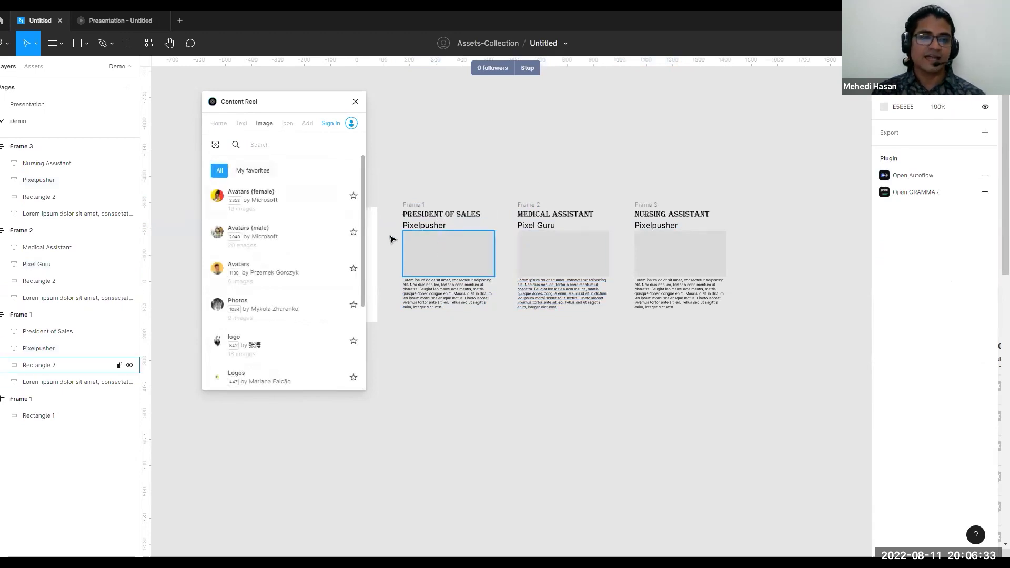
pyautogui.click(427, 257)
pyautogui.keyDown('shift'); pyautogui.click(573, 252); pyautogui.keyUp('shift')
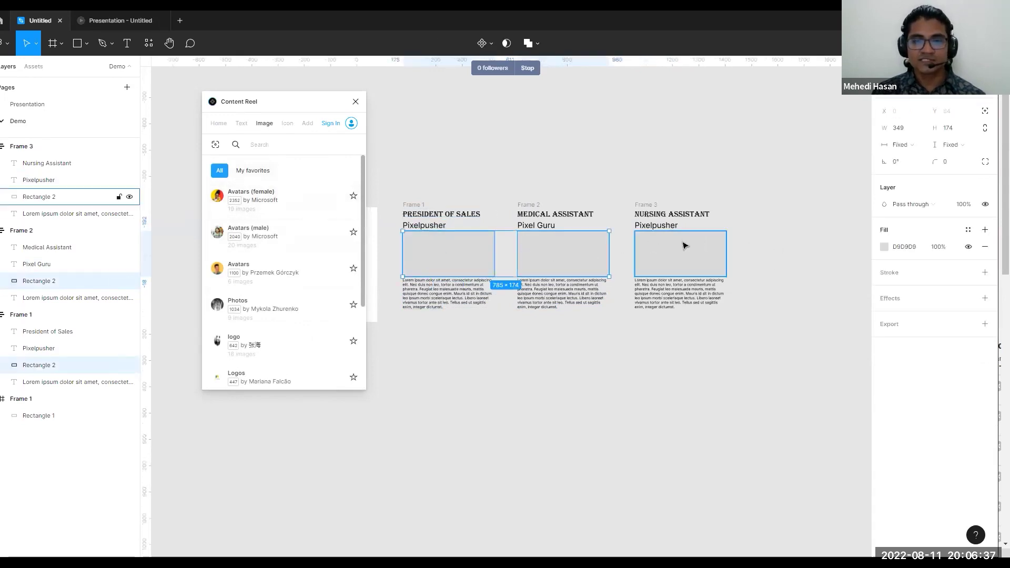
pyautogui.keyDown('shift'); pyautogui.click(683, 252); pyautogui.keyUp('shift')
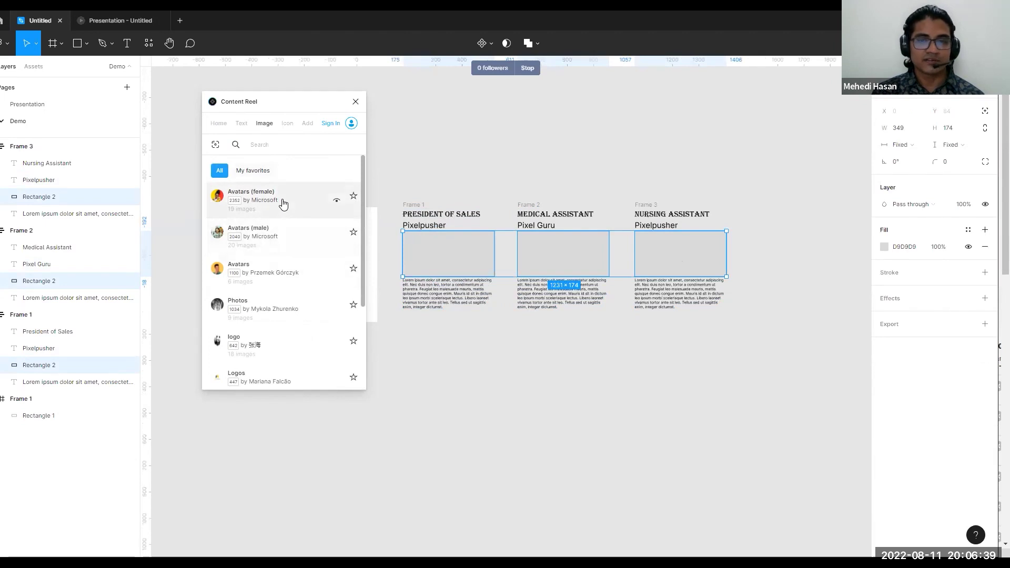
pyautogui.click(283, 205)
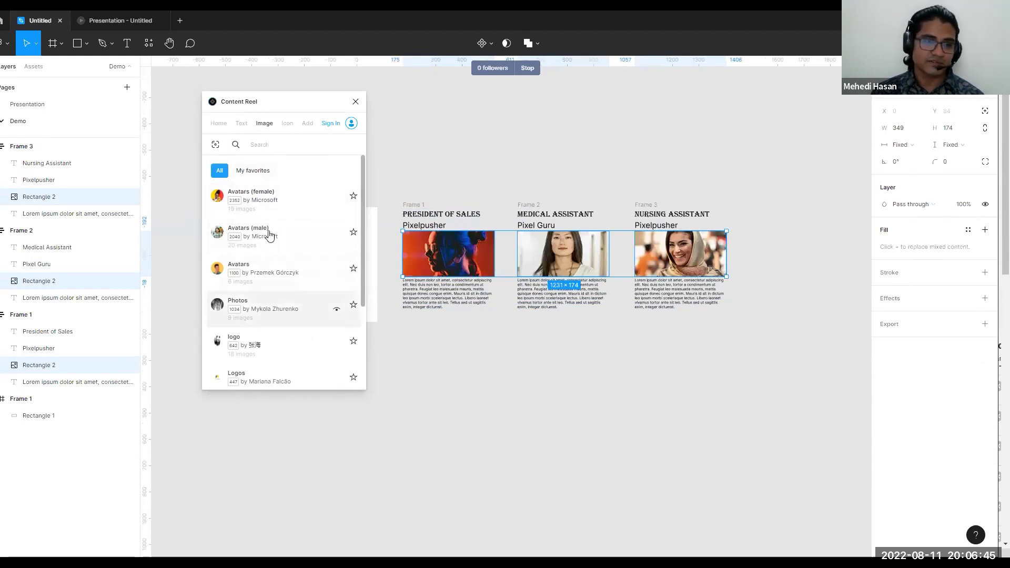
# Search Content Reel images for shoes and fill the placeholders from a shoe collection
pyautogui.write('shoes')
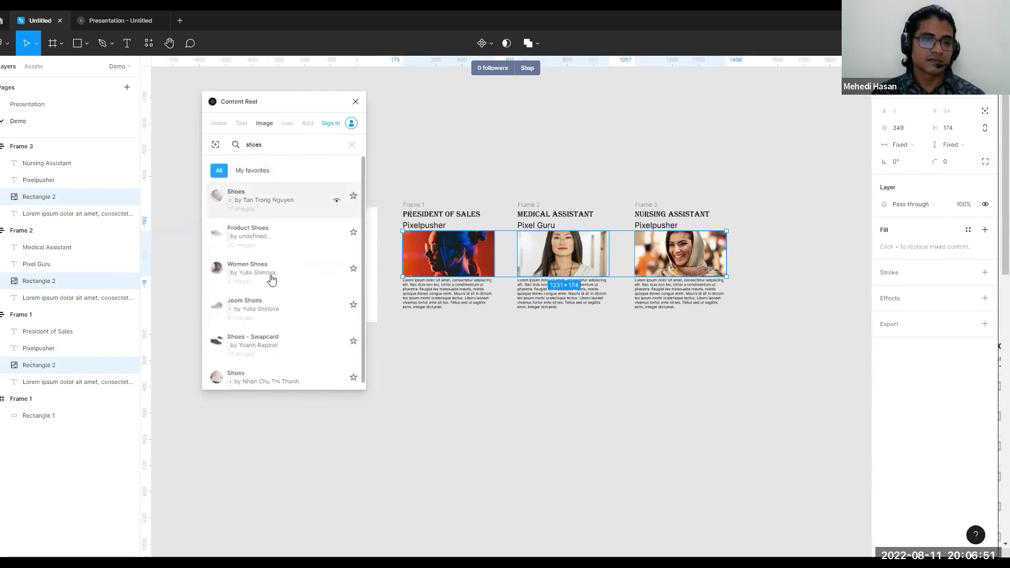
pyautogui.click(255, 242)
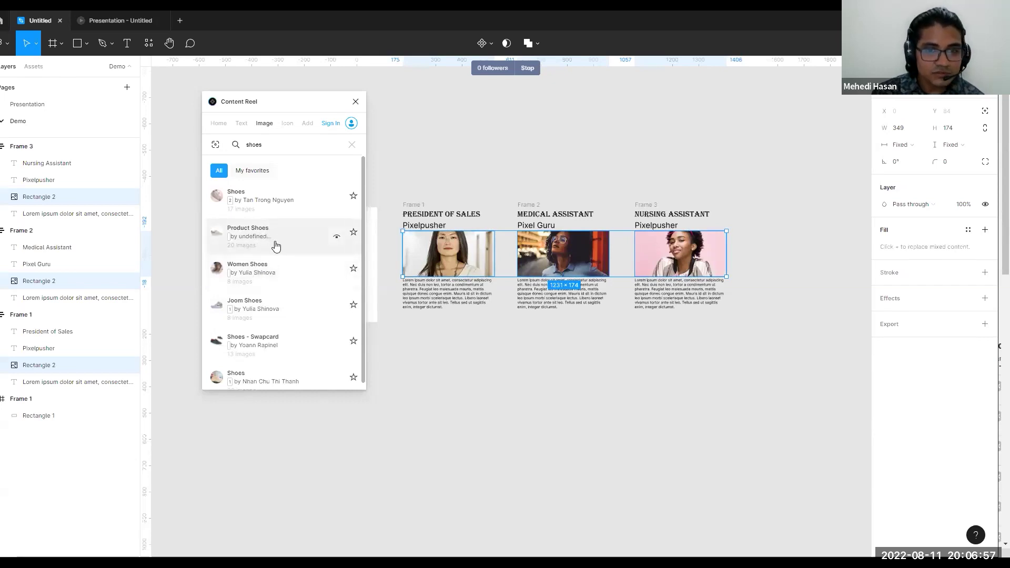
pyautogui.click(274, 243)
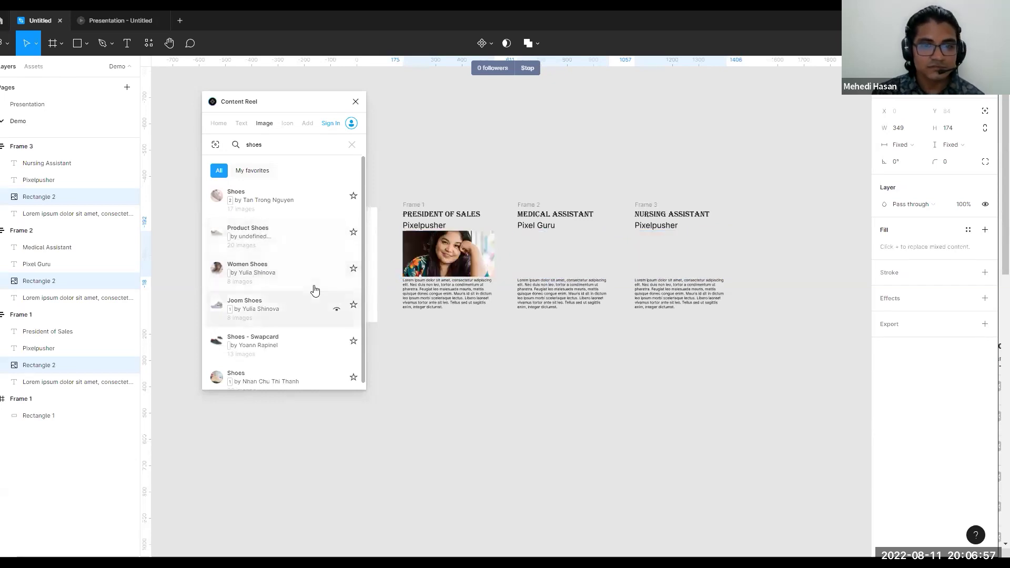
pyautogui.scroll(-1, 287, 300)
pyautogui.click(284, 298)
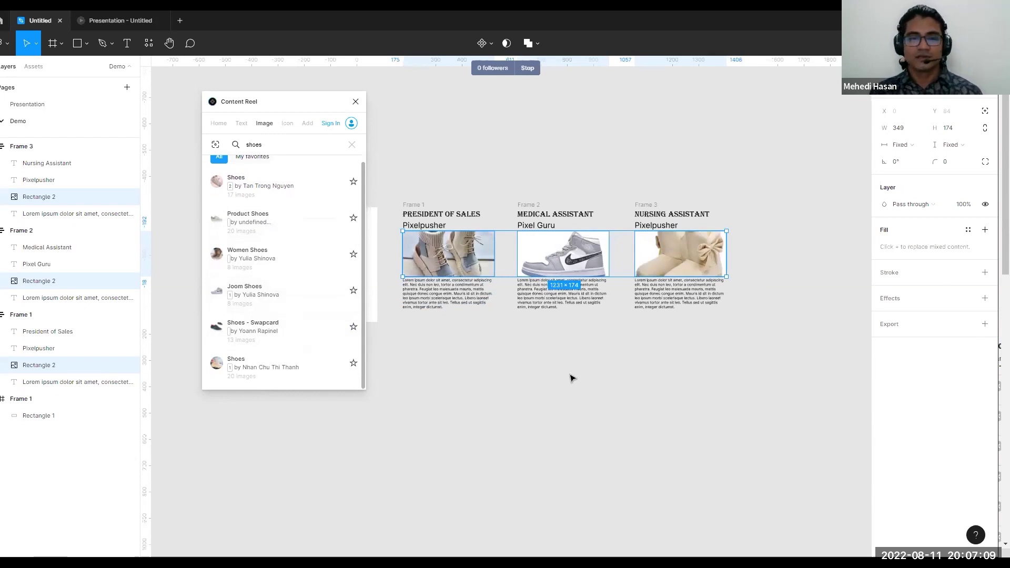
pyautogui.click(581, 387)
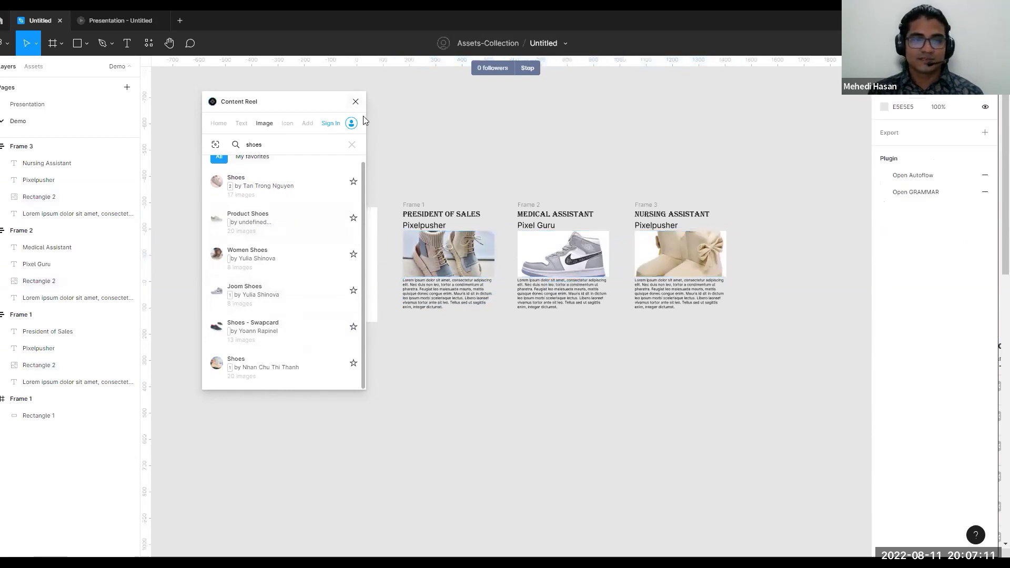
# Choose the AWS, Veeva and ContentStack badge images from Downloads for placement
pyautogui.press('Escape')
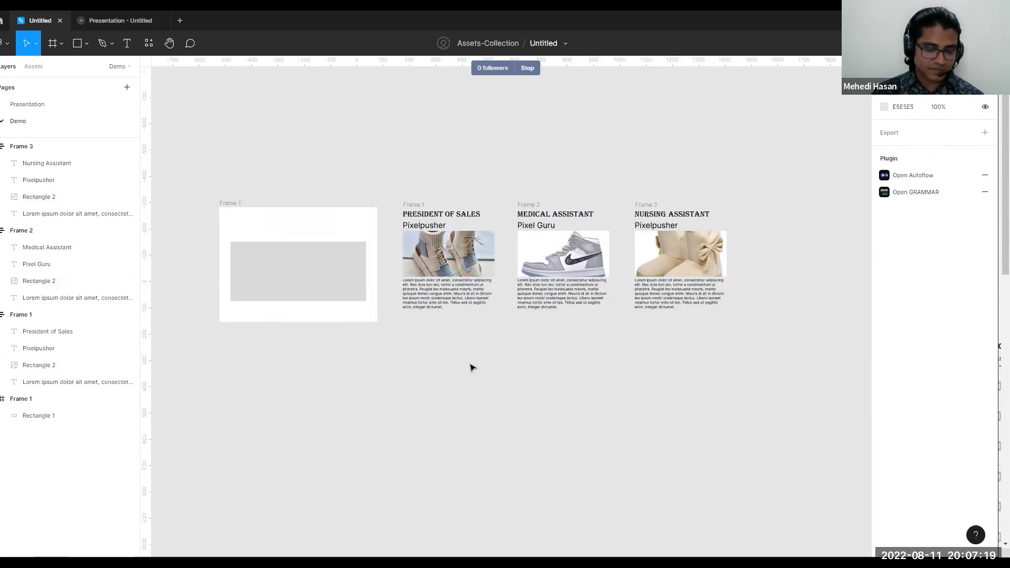
pyautogui.hotkey('ctrl', 'shift', 'k')
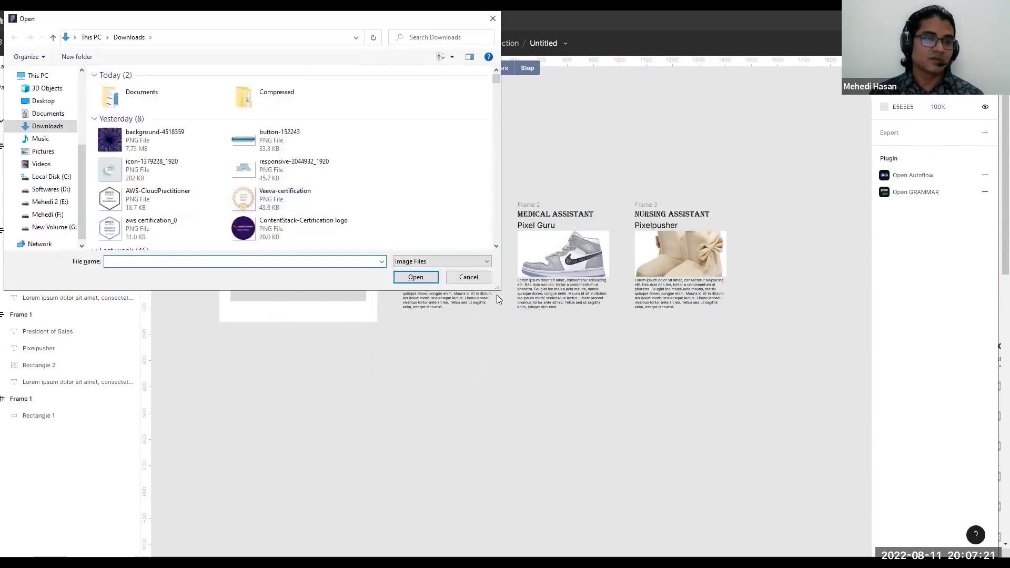
pyautogui.scroll(-2, 329, 205)
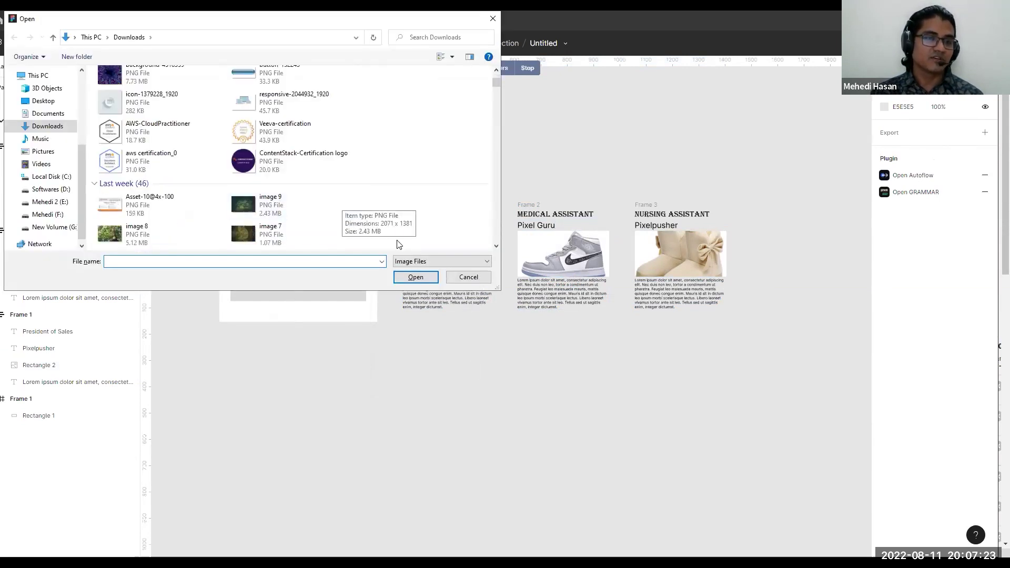
pyautogui.click(173, 132)
pyautogui.keyDown('ctrl'); pyautogui.click(257, 130); pyautogui.keyUp('ctrl')
pyautogui.keyDown('ctrl'); pyautogui.click(149, 159); pyautogui.keyUp('ctrl')
pyautogui.keyDown('ctrl'); pyautogui.click(242, 160); pyautogui.keyUp('ctrl')
pyautogui.click(415, 277)
# Place ContentStack, AWS and Veeva badges into Frames 1–3, deleting the leftover AWS image
pyautogui.click(437, 248)
pyautogui.click(573, 259)
pyautogui.click(683, 259)
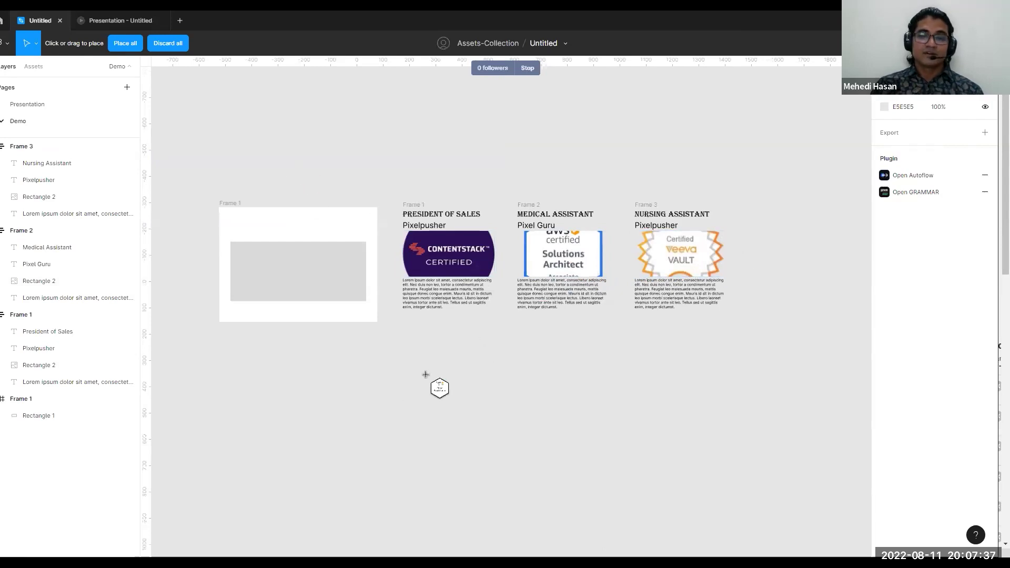
pyautogui.click(488, 124)
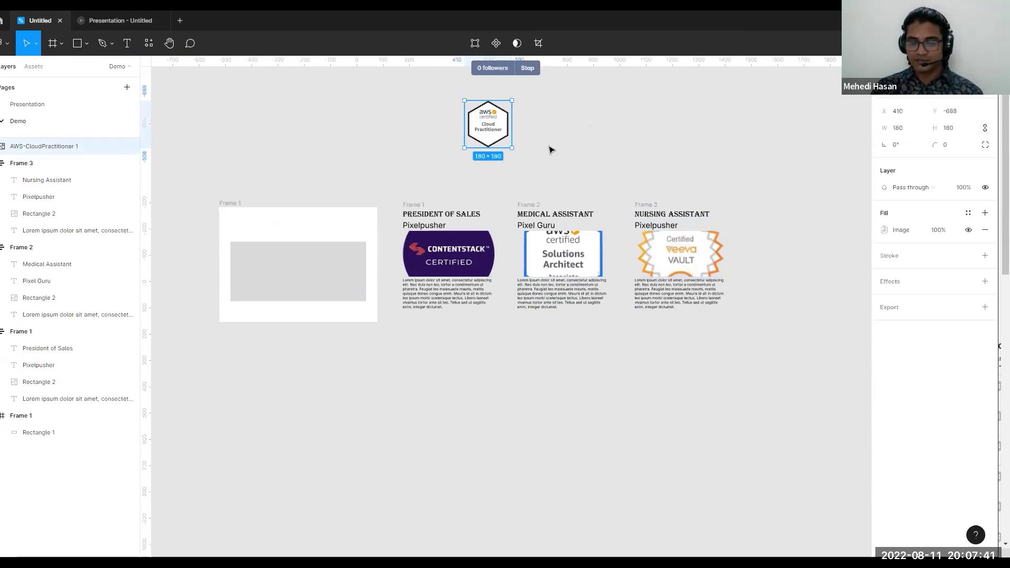
pyautogui.press('Delete')
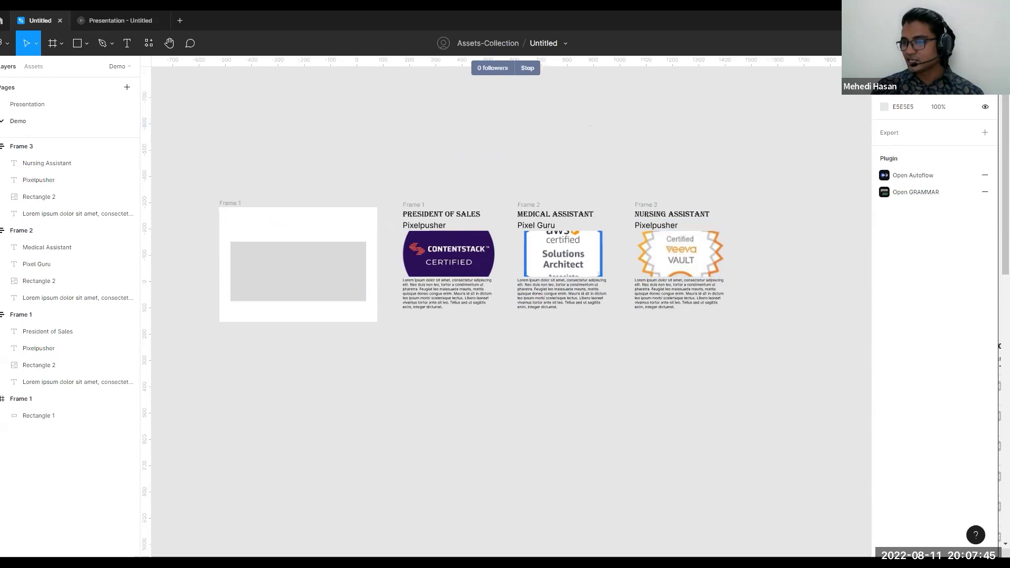
# Bring up the canvas context menu's plugin options, then dismiss it
pyautogui.rightClick(561, 338)
pyautogui.moveTo(606, 426)
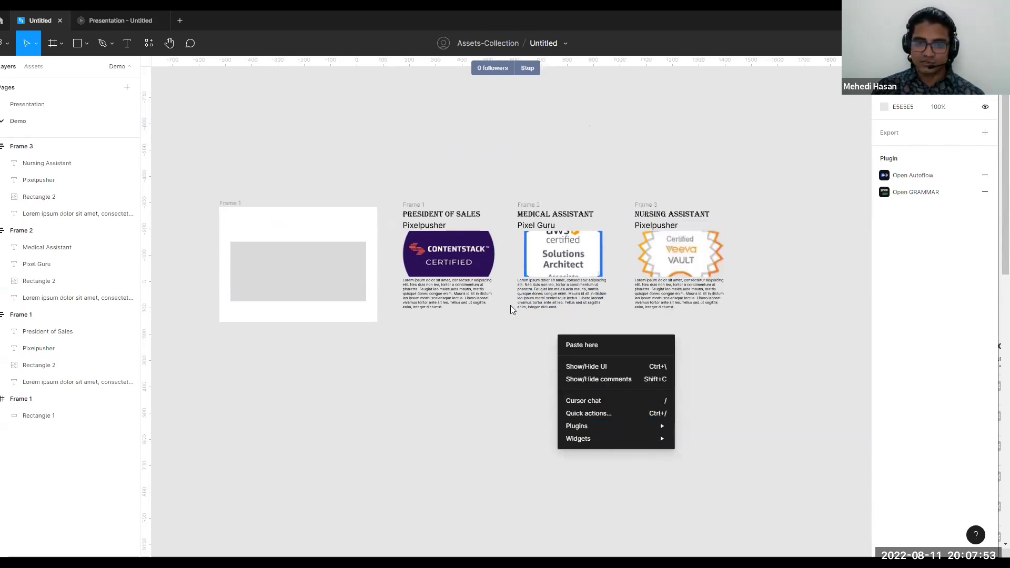
pyautogui.click(446, 259)
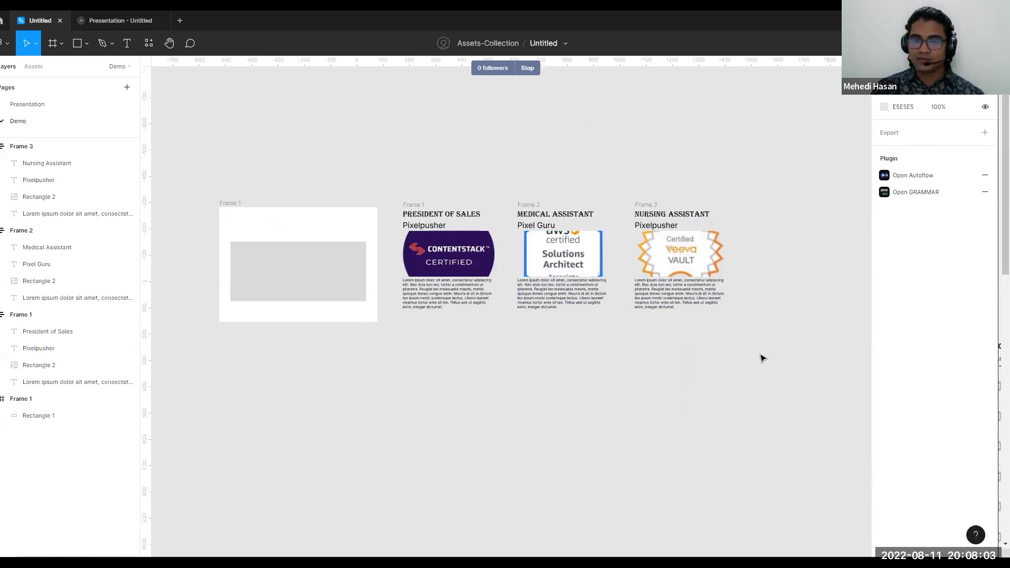
# Launch the Unsplash plugin from saved plugins and move its window off the frames
pyautogui.rightClick(479, 374)
pyautogui.moveTo(495, 463)
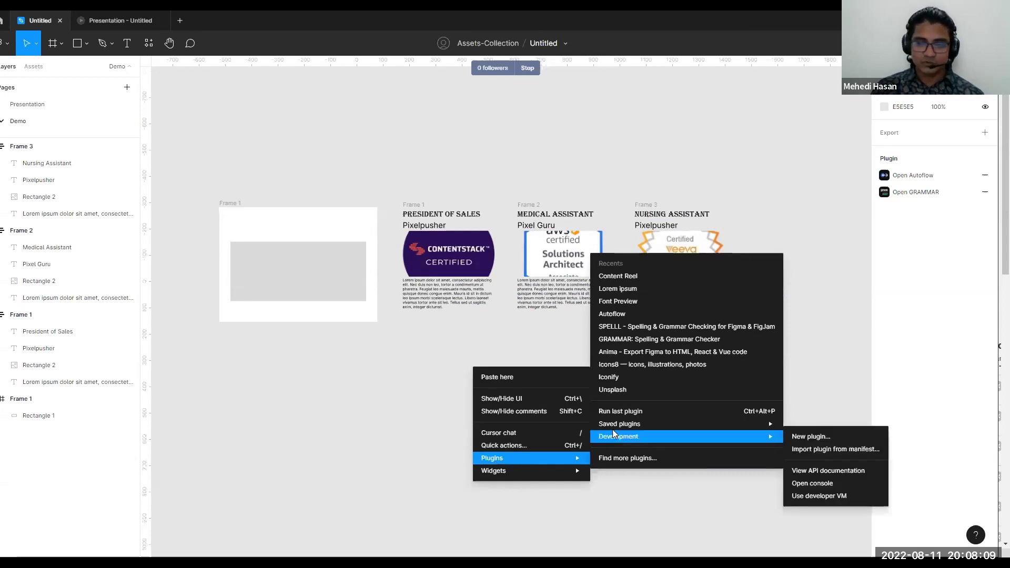
pyautogui.moveTo(635, 429)
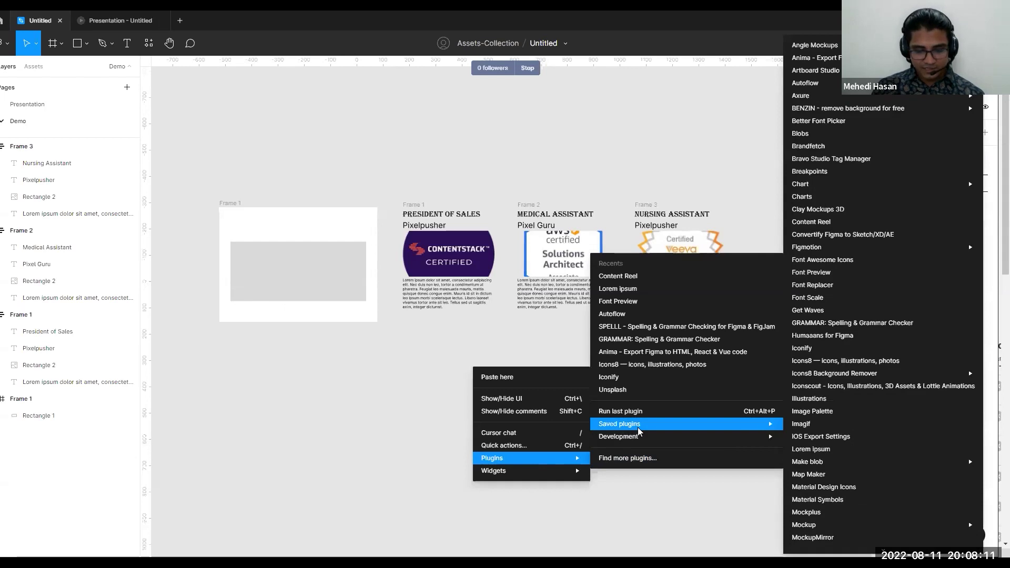
pyautogui.press('Up')
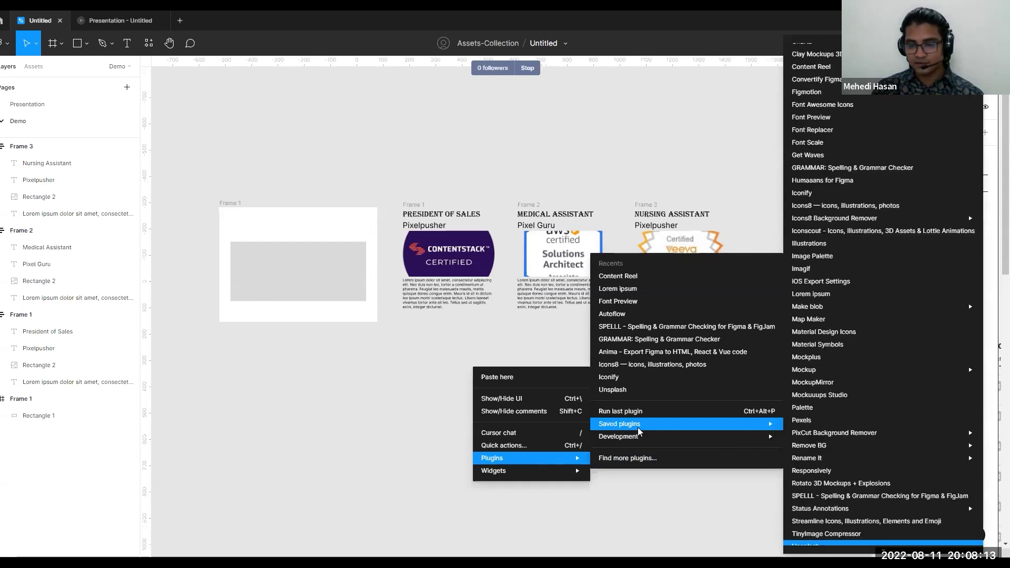
pyautogui.press('Escape')
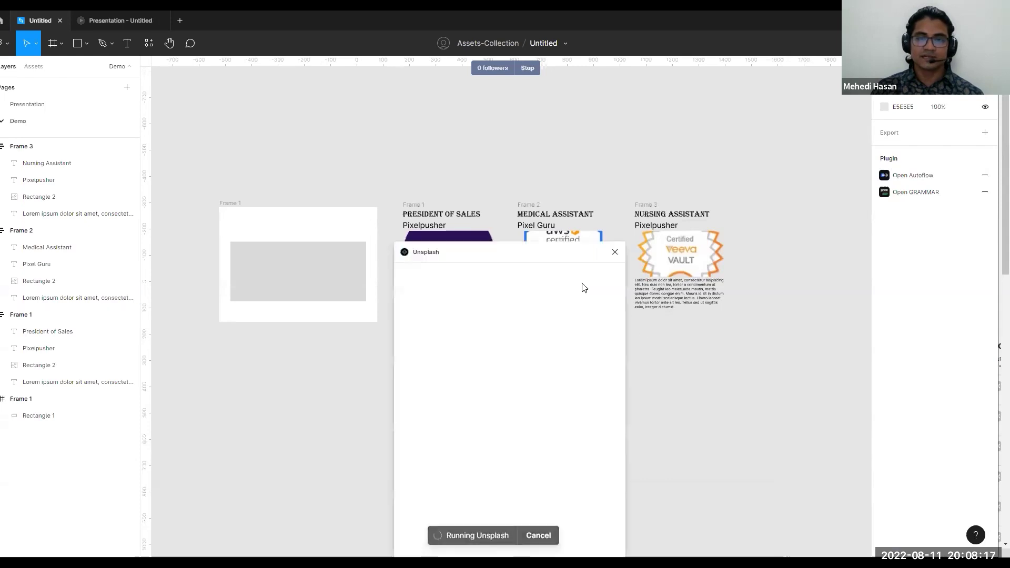
pyautogui.moveTo(481, 226); pyautogui.dragTo(711, 178)
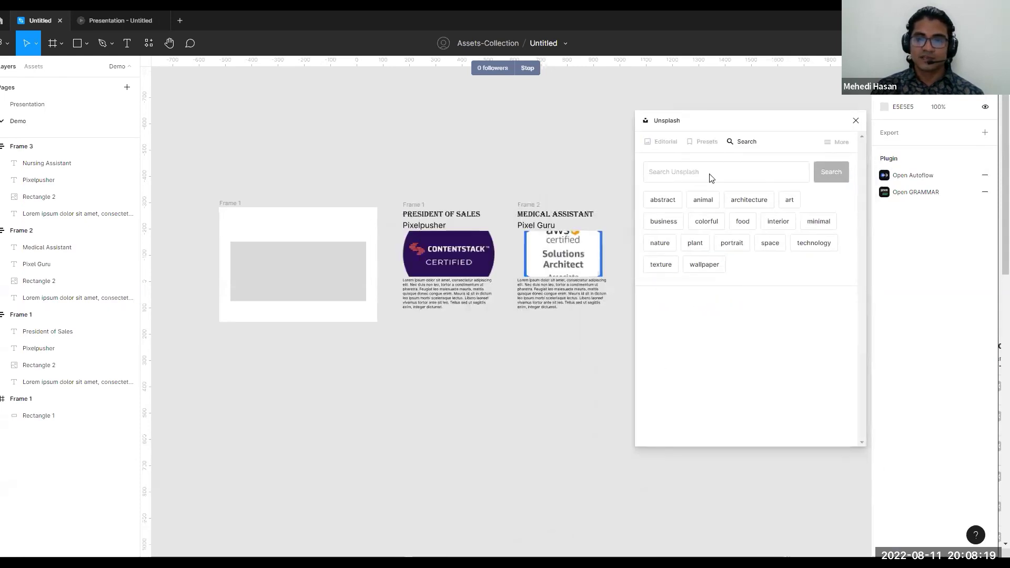
# Search Unsplash for leaf and insert the colourful fanned-leaves photo, then zoom out to 50%
pyautogui.click(692, 173)
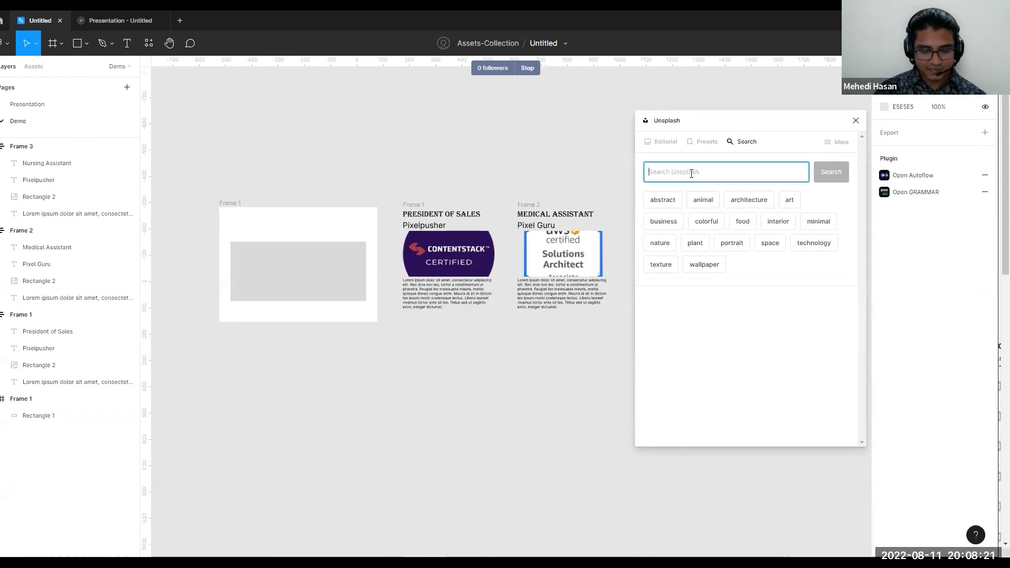
pyautogui.write('leaf')
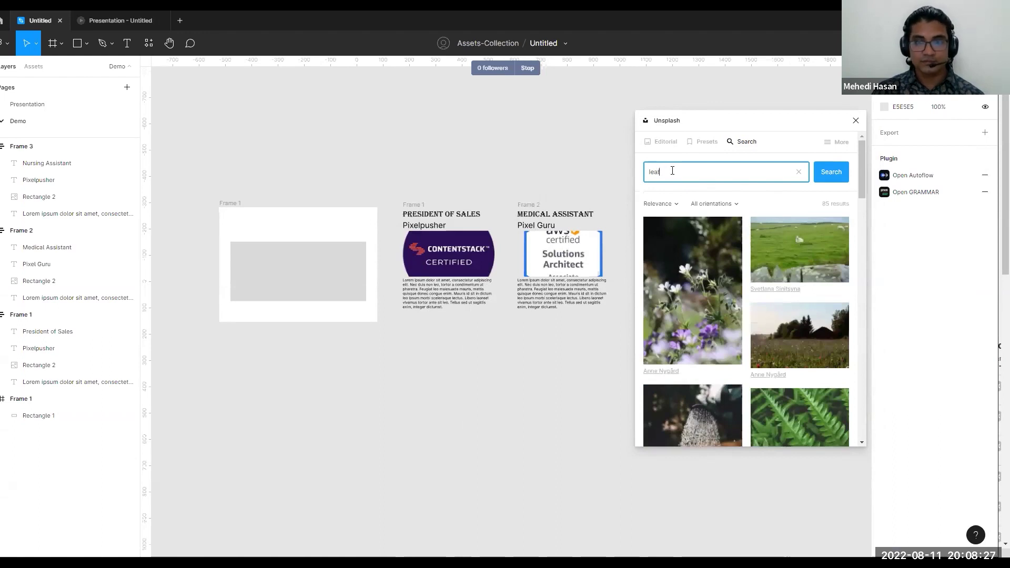
pyautogui.scroll(-3, 775, 269)
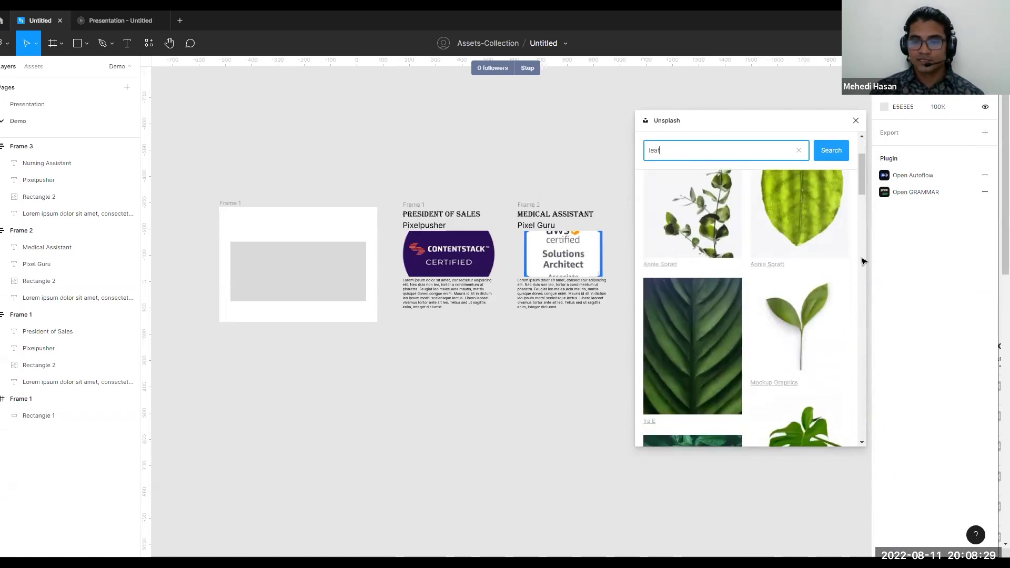
pyautogui.scroll(-5, 782, 316)
pyautogui.scroll(-2, 782, 316)
pyautogui.scroll(9, 776, 289)
pyautogui.scroll(-8, 789, 304)
pyautogui.scroll(3, 763, 333)
pyautogui.scroll(-3, 763, 334)
pyautogui.click(681, 258)
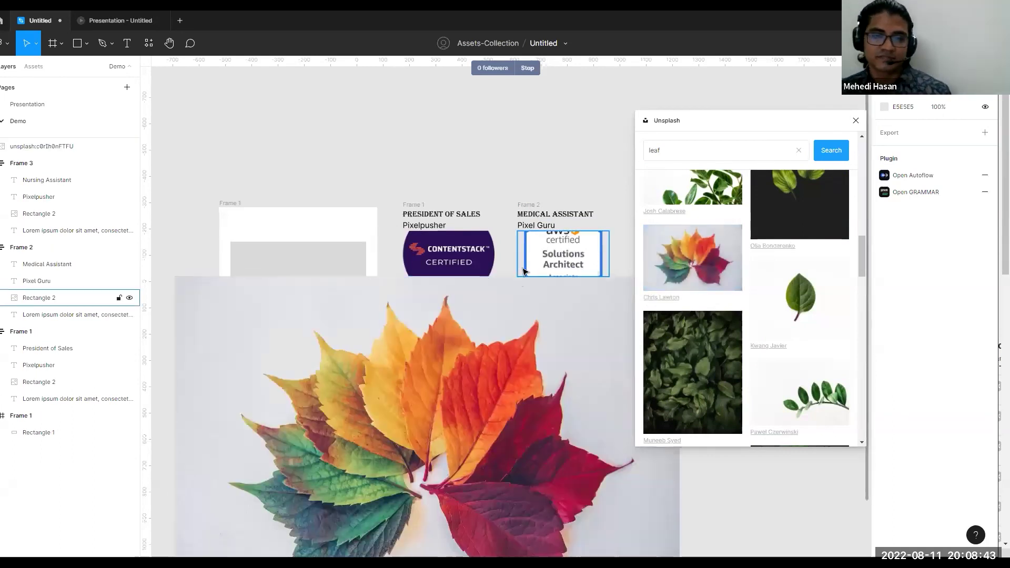
pyautogui.scroll(-4, 524, 271)
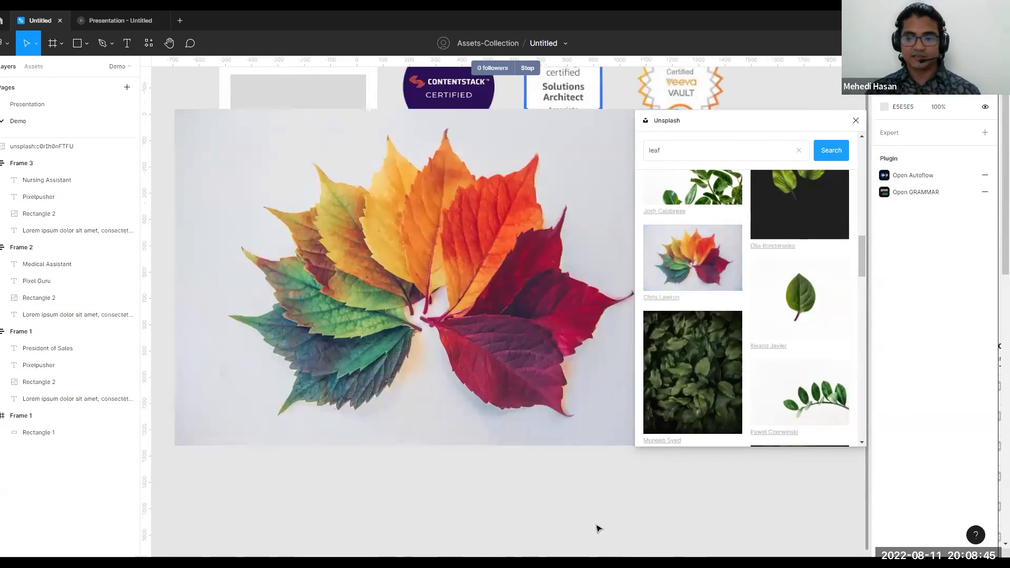
pyautogui.press('-')
# Move the leaf photo down and run PixCut Background Remover on it
pyautogui.moveTo(492, 277); pyautogui.dragTo(492, 353)
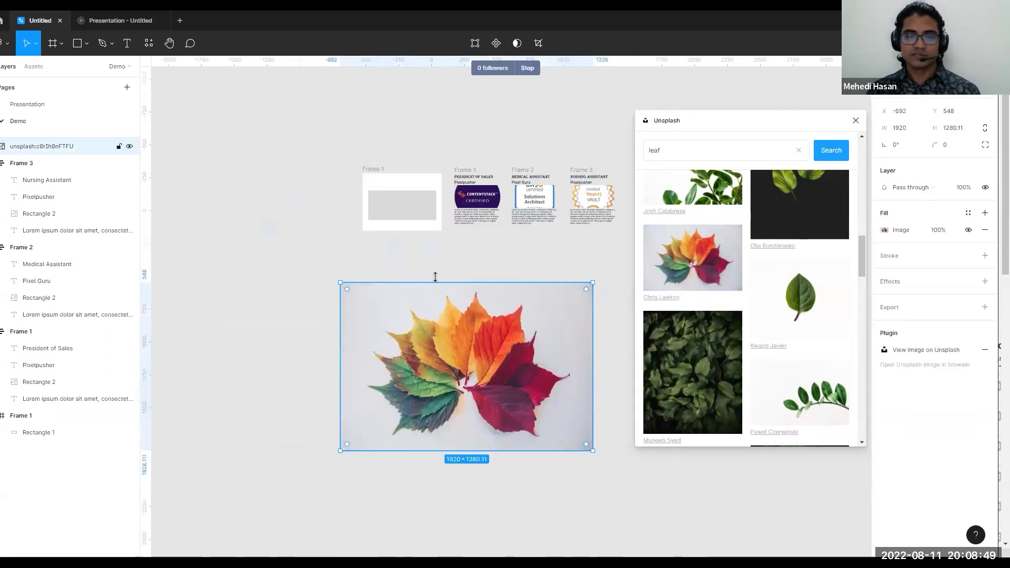
pyautogui.rightClick(491, 357)
pyautogui.moveTo(527, 465)
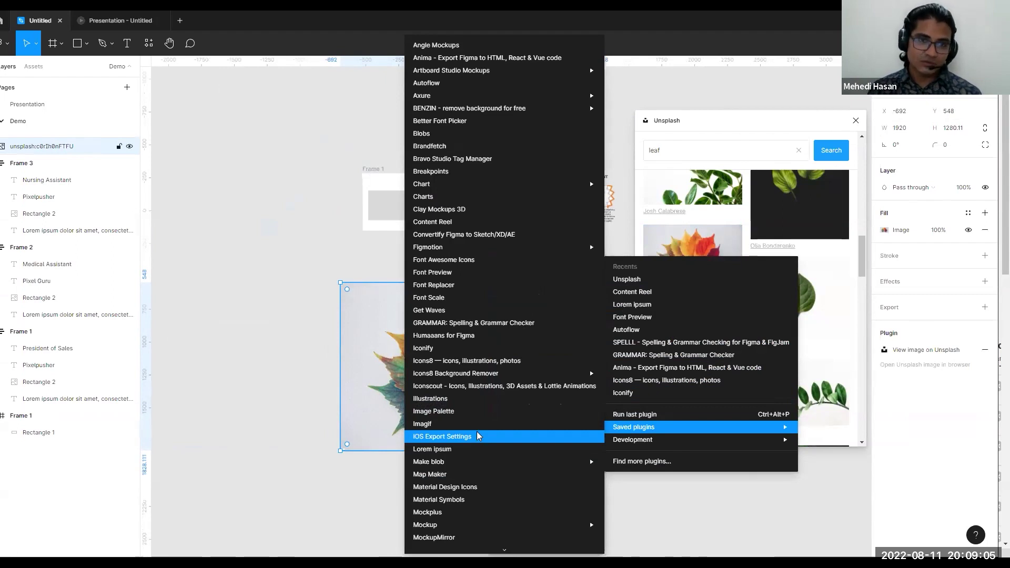
pyautogui.scroll(-1, 478, 436)
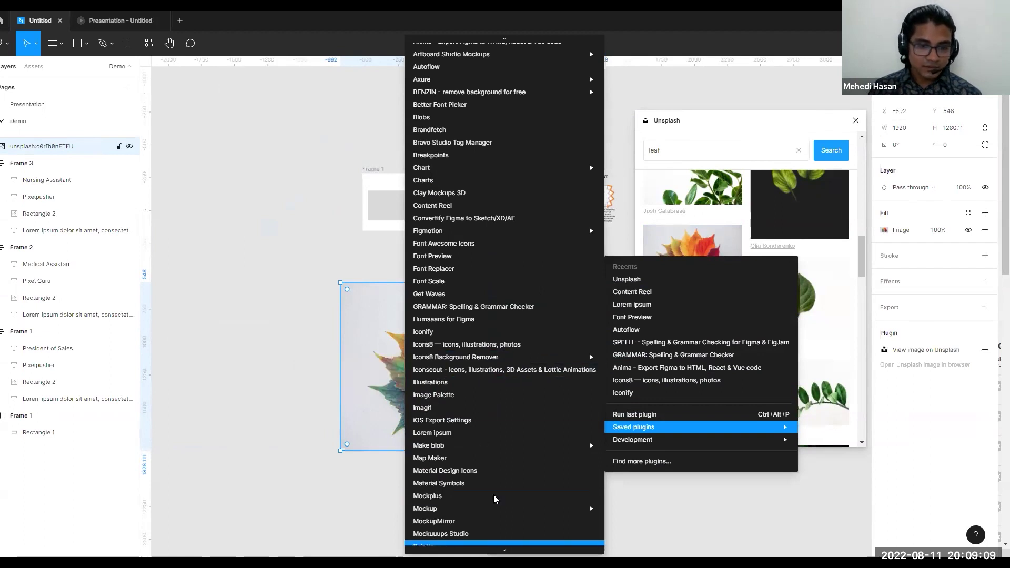
pyautogui.scroll(-12, 497, 481)
pyautogui.moveTo(423, 363)
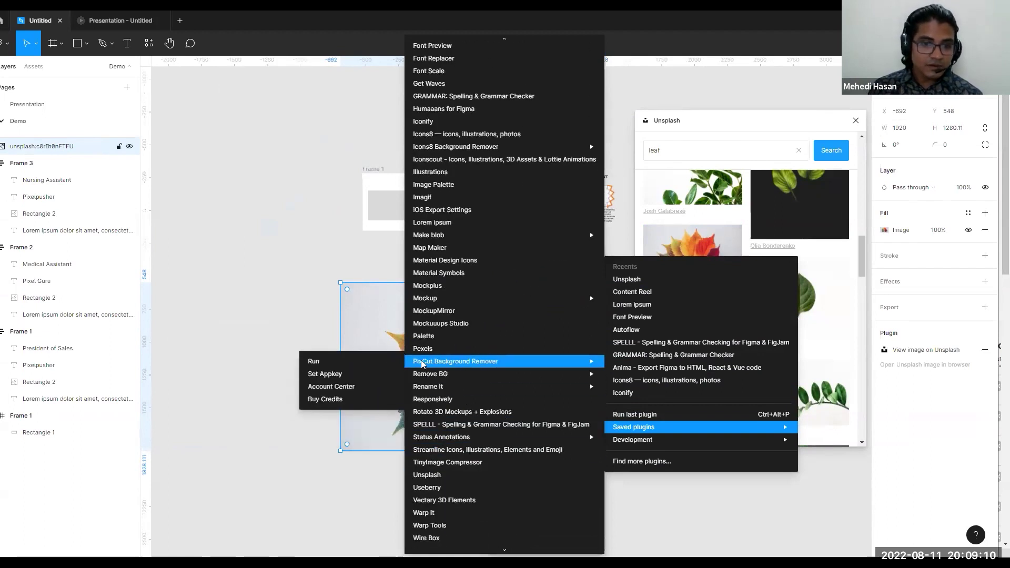
pyautogui.click(339, 364)
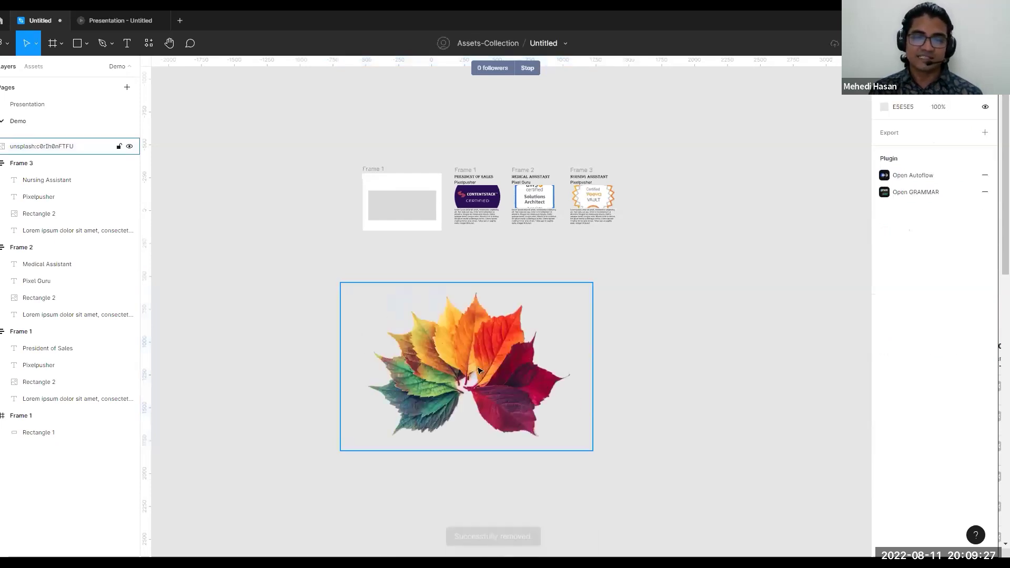
# Drag the leaf image into Frame 1 and scale it to 436×290 over the grey rectangle
pyautogui.moveTo(479, 369); pyautogui.dragTo(486, 299)
pyautogui.moveTo(557, 375); pyautogui.dragTo(407, 190)
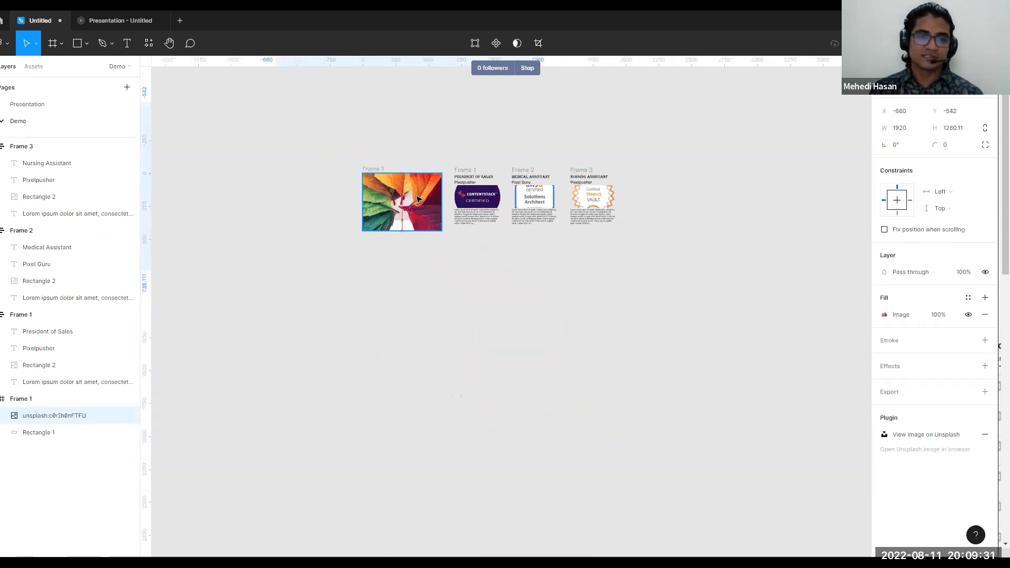
pyautogui.moveTo(530, 104); pyautogui.dragTo(416, 201)
pyautogui.click(535, 323)
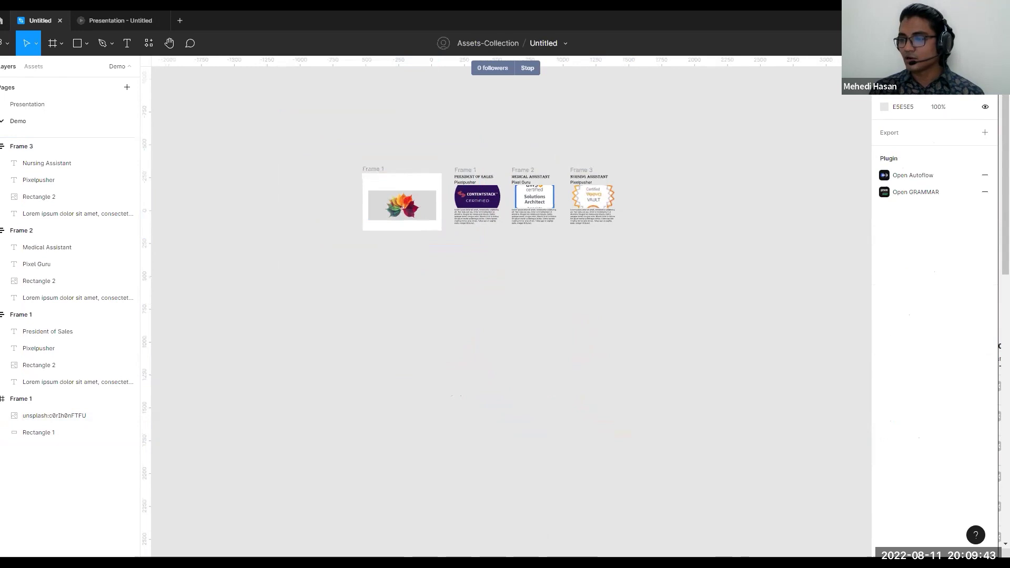
# Select the President of Sales, Medical Assistant and Nursing Assistant frames, then clear the selection
pyautogui.rightClick(482, 298)
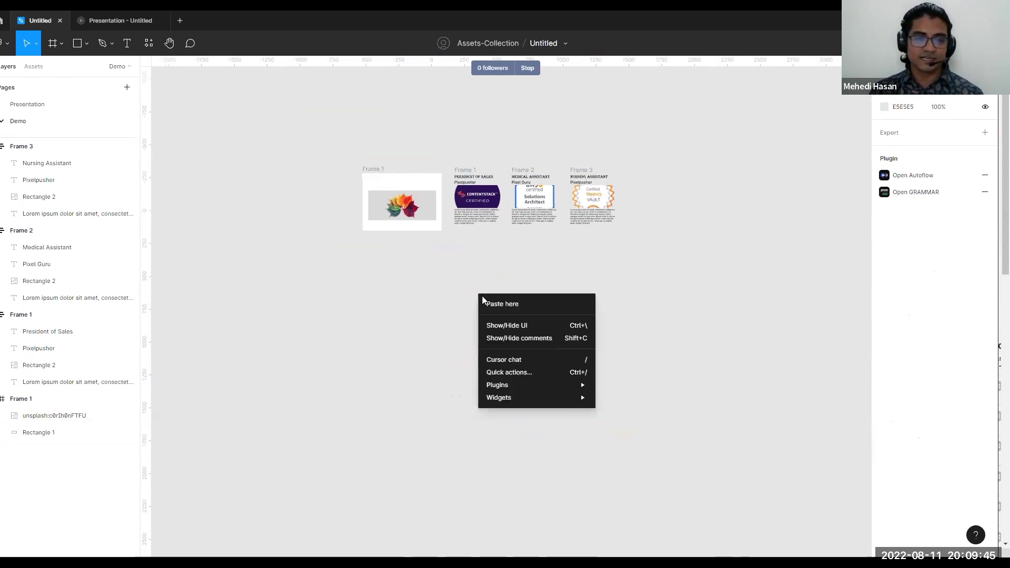
pyautogui.moveTo(511, 398)
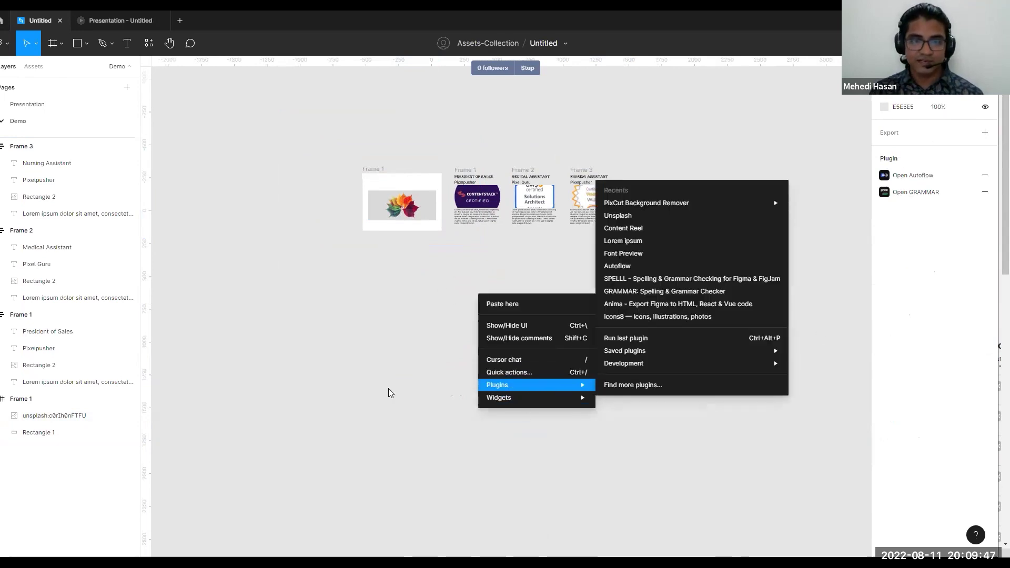
pyautogui.click(399, 354)
pyautogui.click(458, 170)
pyautogui.click(523, 170)
pyautogui.click(581, 170)
pyautogui.click(666, 330)
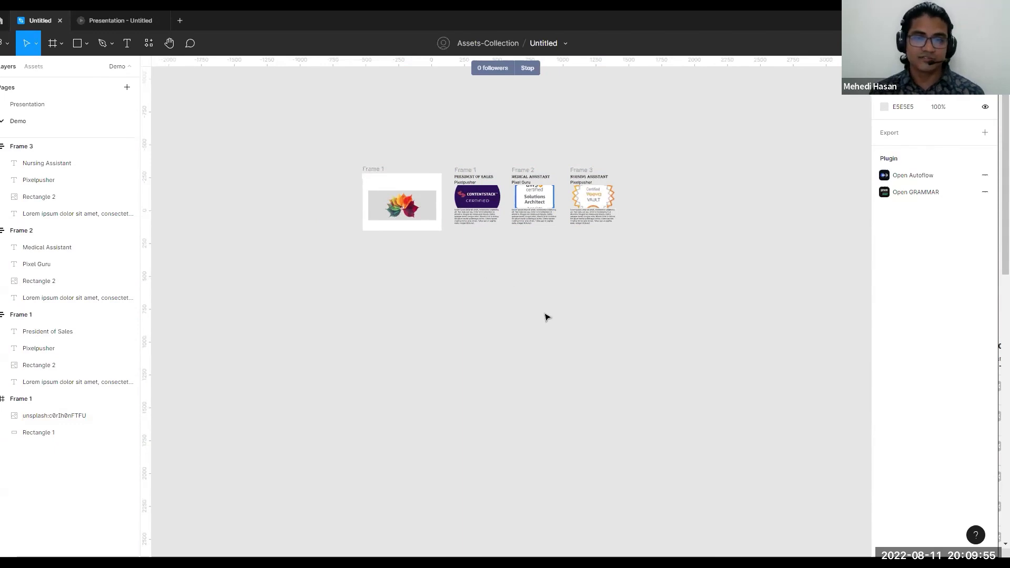
# Launch Autoflow and connect the leaf frame to the President of Sales frame
pyautogui.rightClick(511, 311)
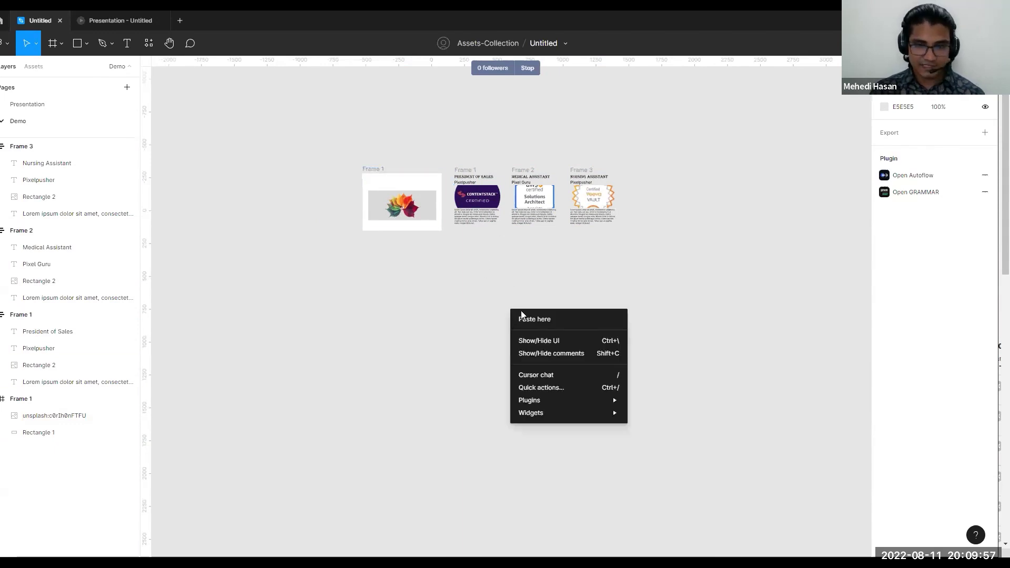
pyautogui.moveTo(548, 405)
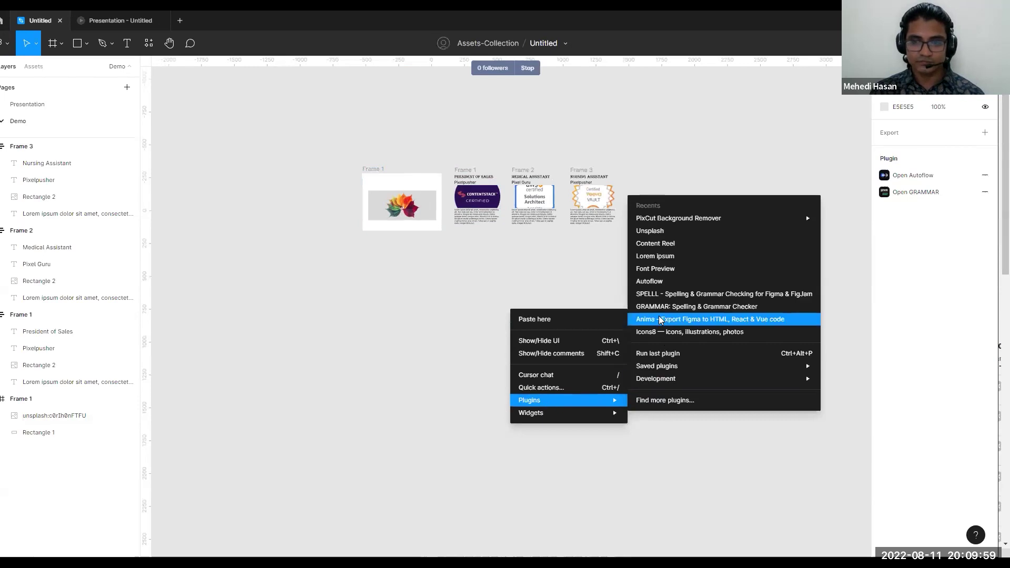
pyautogui.click(651, 282)
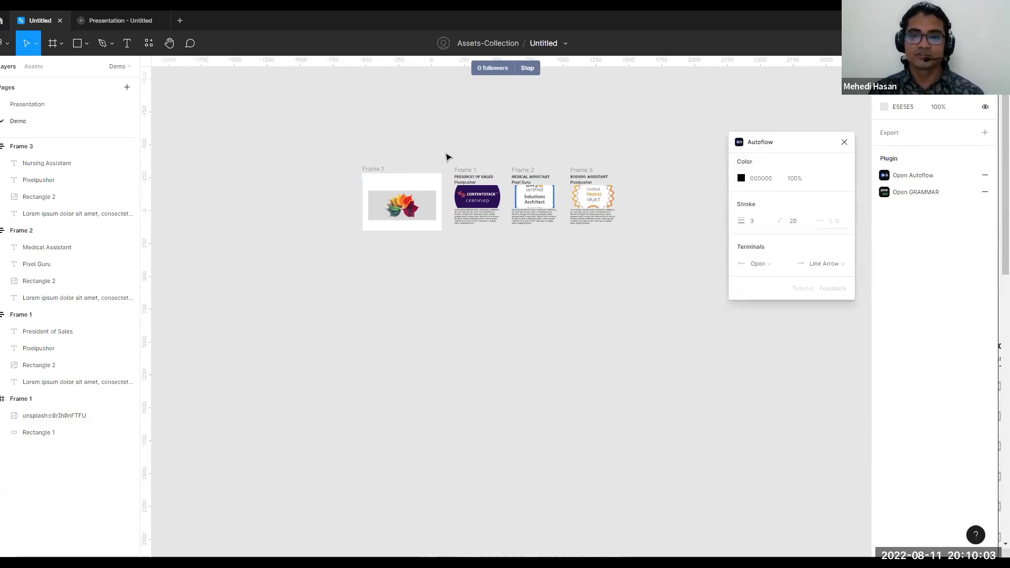
pyautogui.click(374, 170)
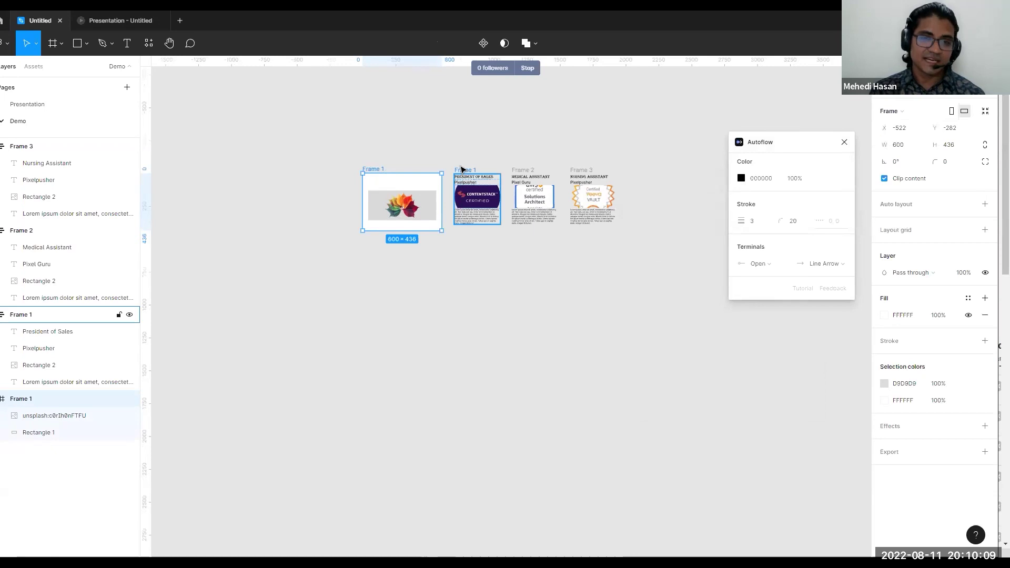
pyautogui.keyDown('shift'); pyautogui.click(461, 169); pyautogui.keyUp('shift')
pyautogui.moveTo(368, 165); pyautogui.dragTo(339, 179)
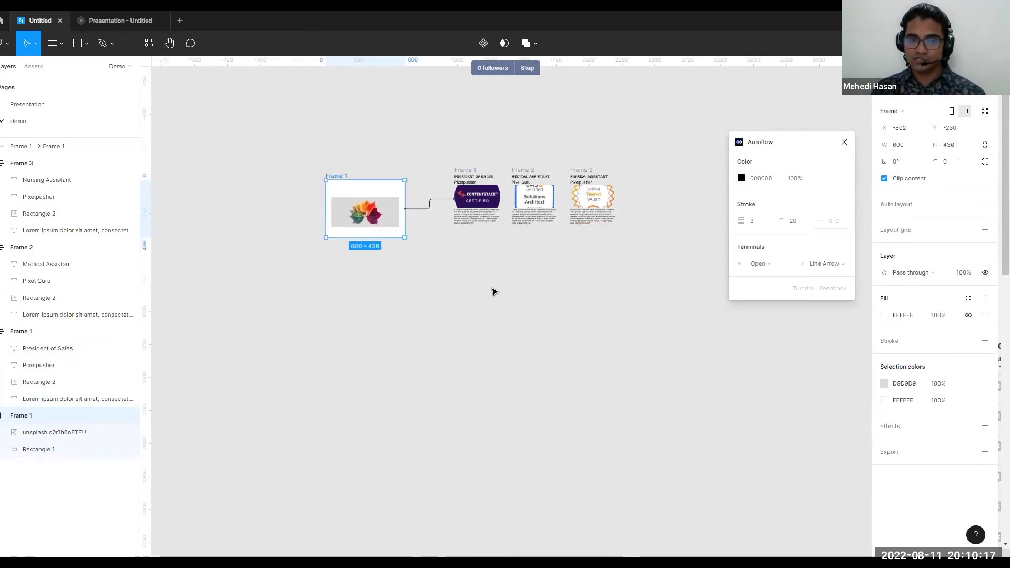
# Move Medical Assistant below, then link Frame 1 to it and it to Nursing Assistant
pyautogui.moveTo(524, 170); pyautogui.dragTo(472, 257)
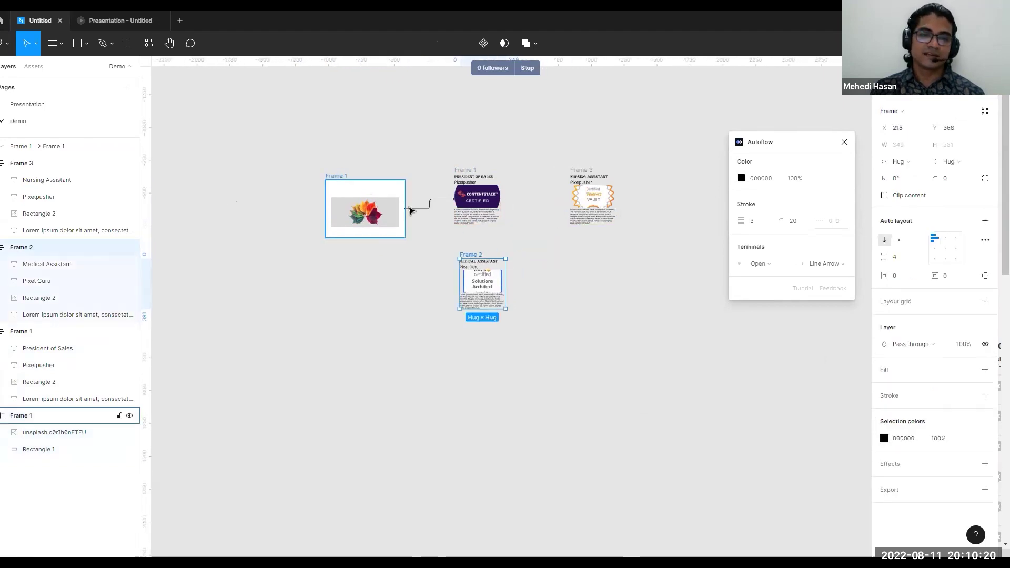
pyautogui.keyDown('shift'); pyautogui.click(472, 257); pyautogui.keyUp('shift')
pyautogui.click(566, 296)
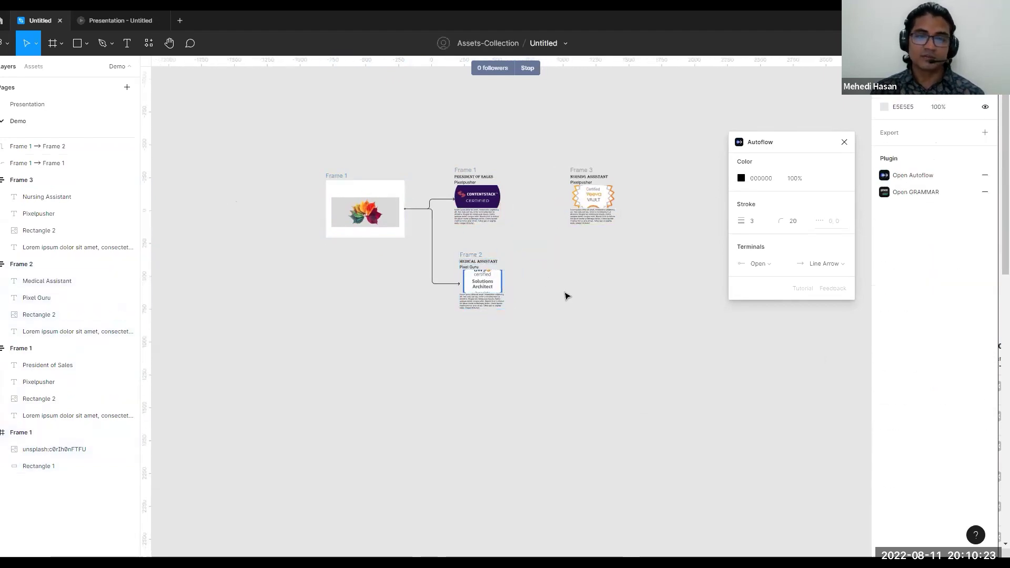
pyautogui.moveTo(479, 252); pyautogui.dragTo(483, 239)
pyautogui.keyDown('shift'); pyautogui.click(574, 182); pyautogui.keyUp('shift')
pyautogui.click(316, 200)
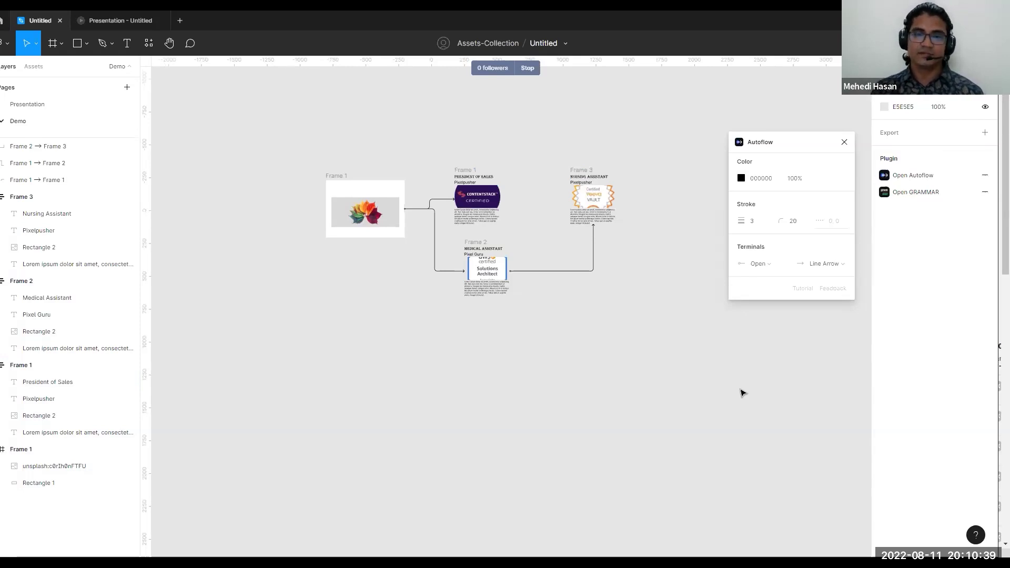
pyautogui.click(844, 143)
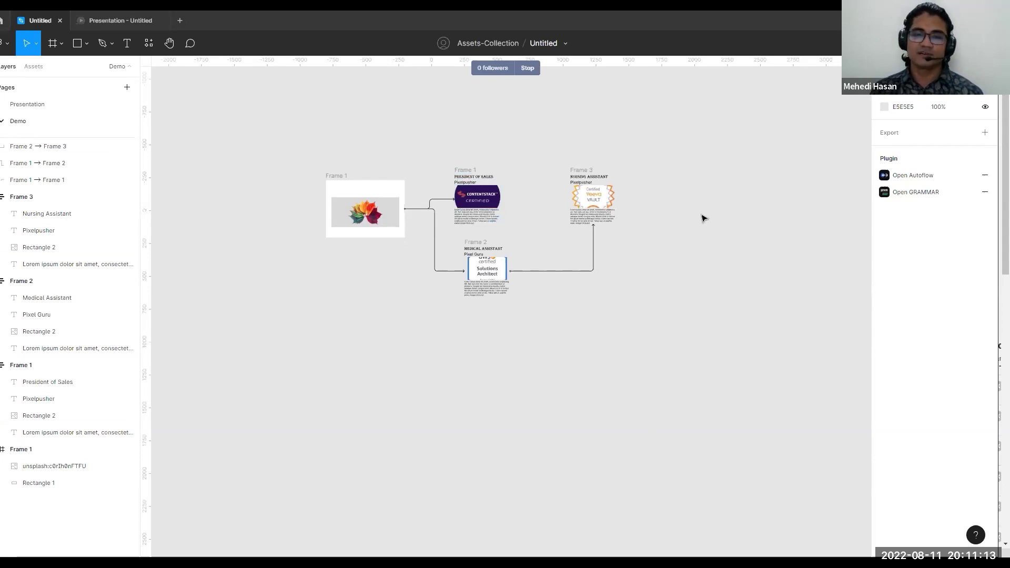
pyautogui.scroll(3, 702, 218)
pyautogui.scroll(5, 408, 366)
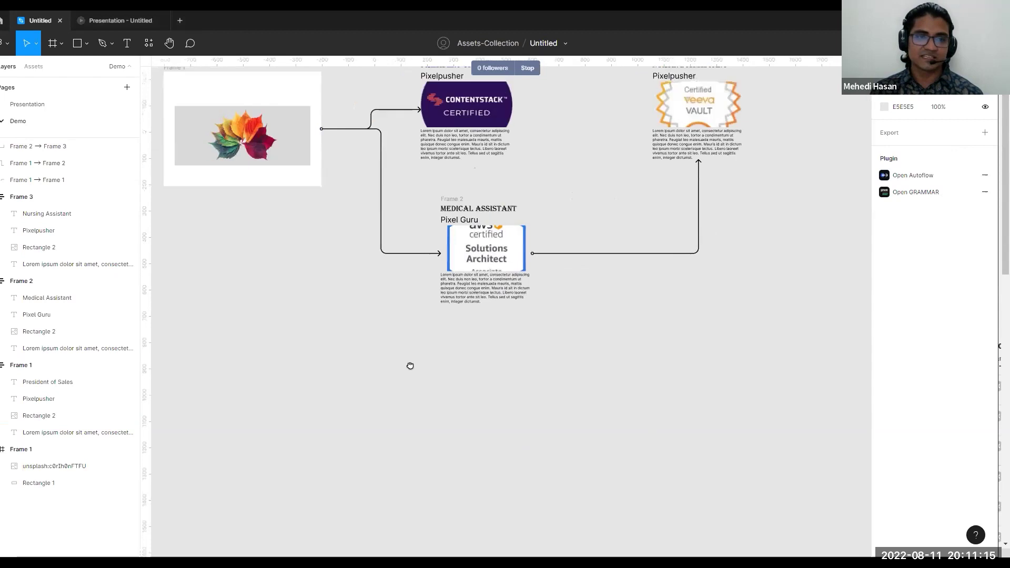
pyautogui.scroll(-3, 464, 372)
pyautogui.hscroll(2, 463, 372)
pyautogui.click(406, 246)
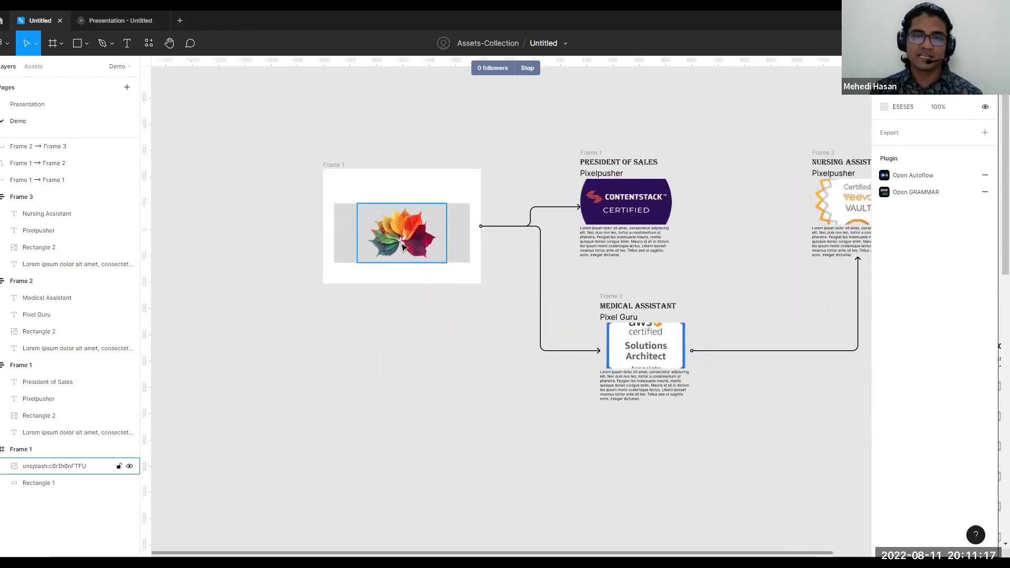
pyautogui.press('alt')
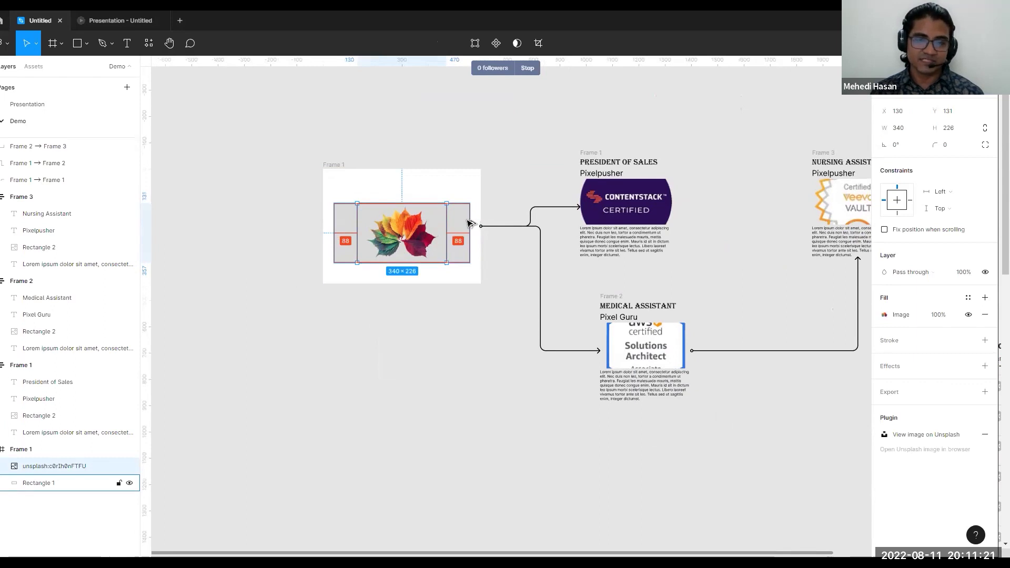
pyautogui.click(338, 213)
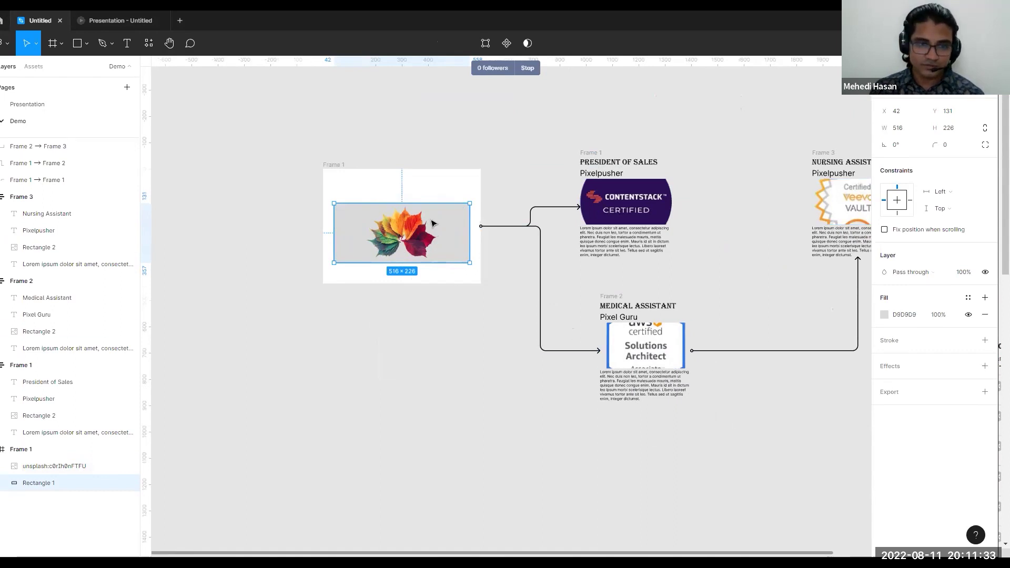
pyautogui.rightClick(384, 228)
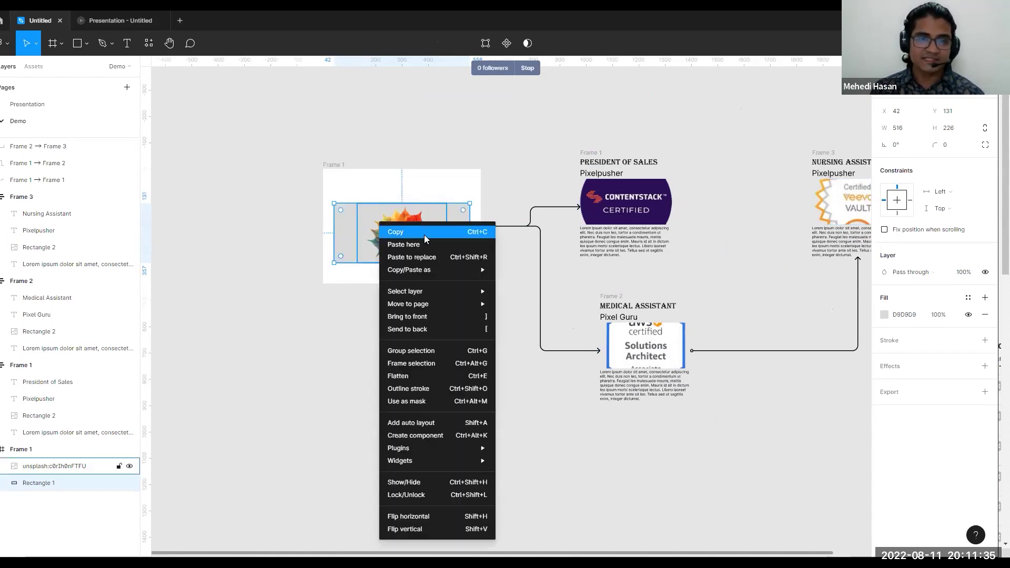
pyautogui.moveTo(423, 274)
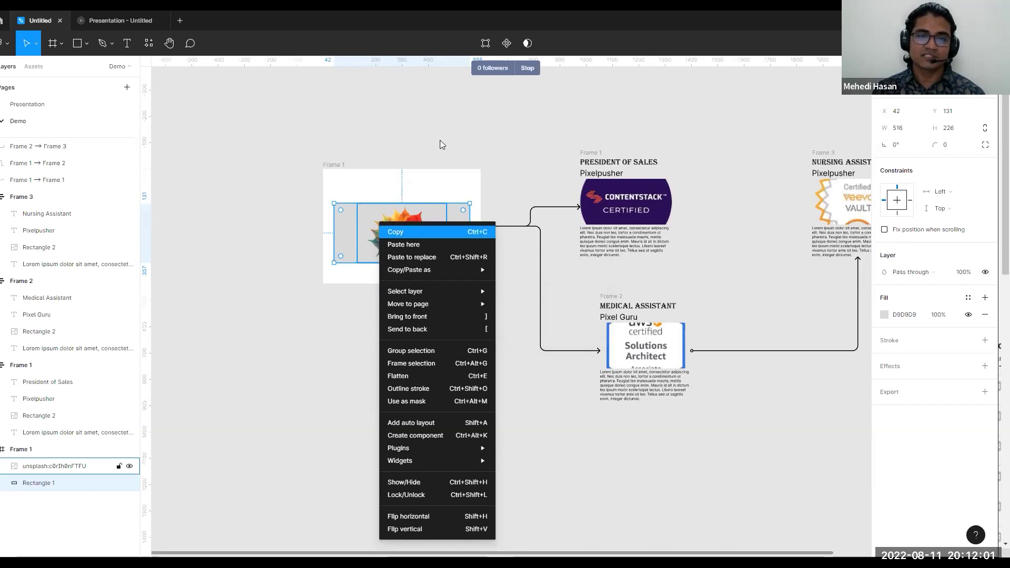
pyautogui.click(477, 133)
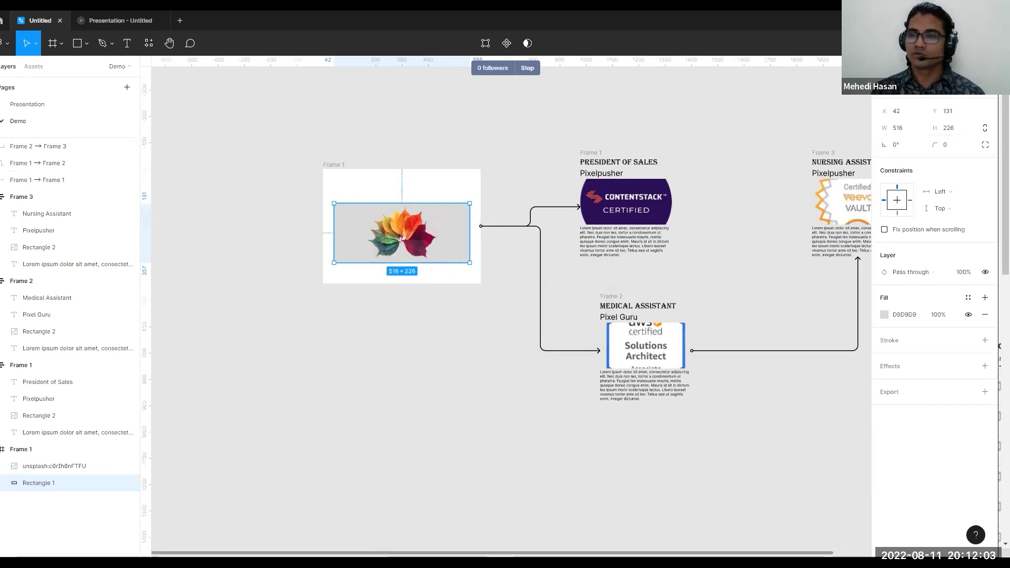
# Inspect the grey rectangle's position and size CSS, then select Frame 1
pyautogui.press('i')
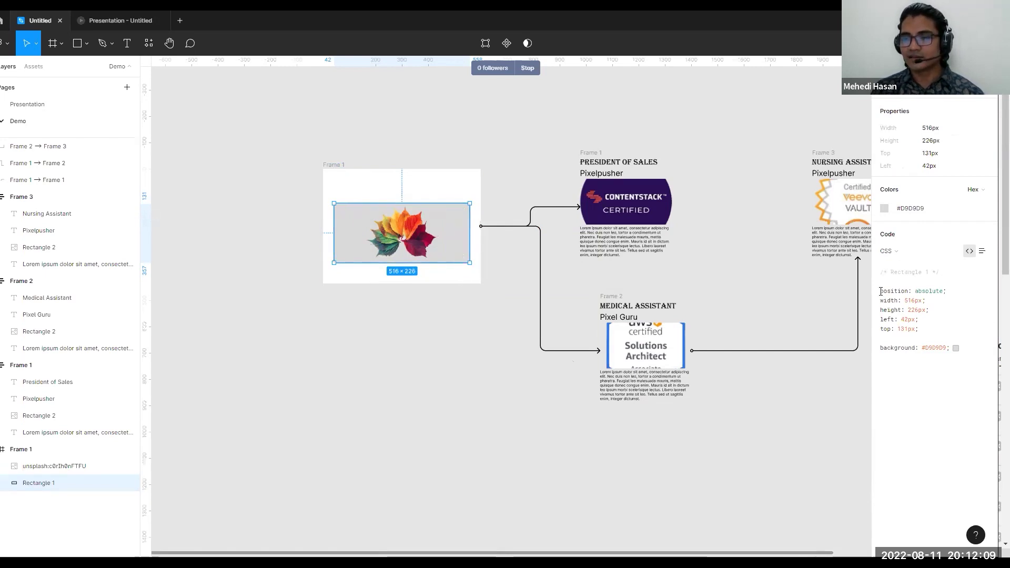
pyautogui.moveTo(882, 291); pyautogui.dragTo(941, 333)
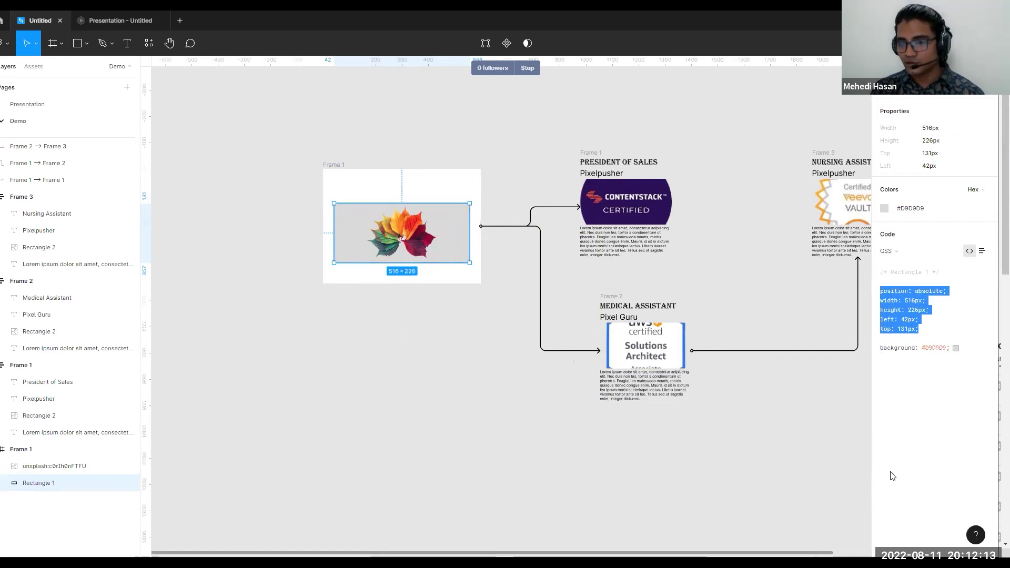
pyautogui.click(913, 318)
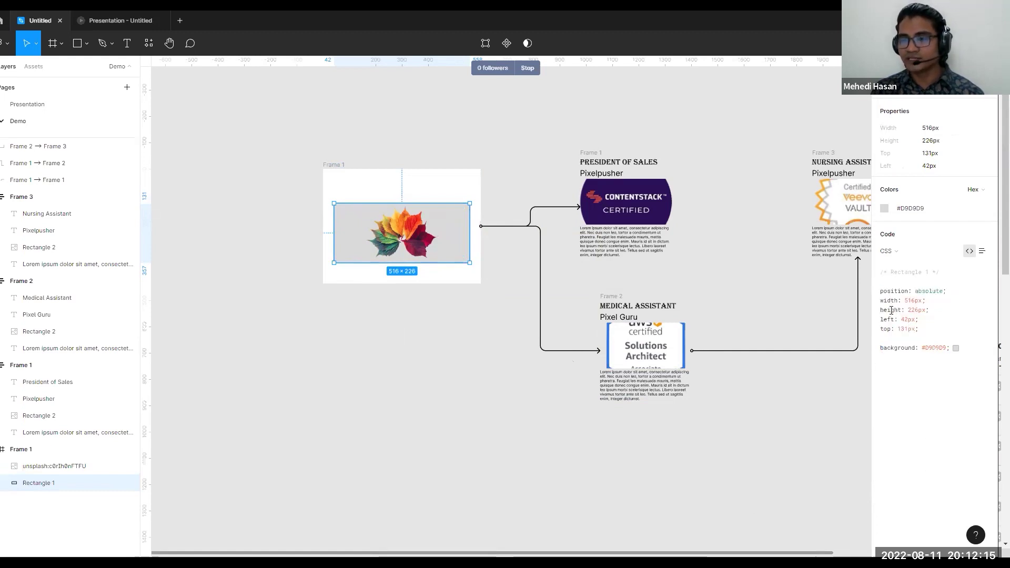
pyautogui.click(458, 352)
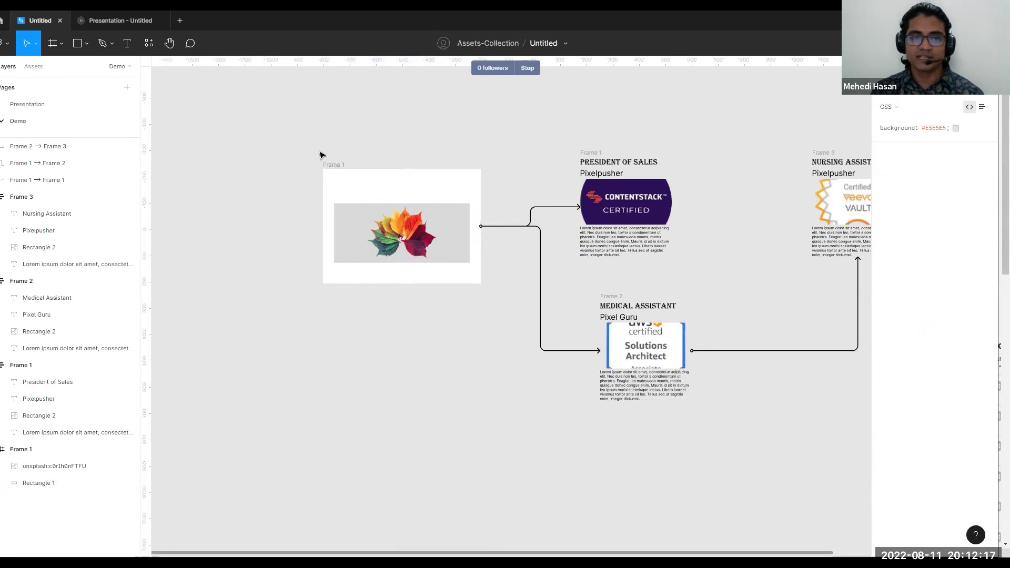
pyautogui.click(334, 164)
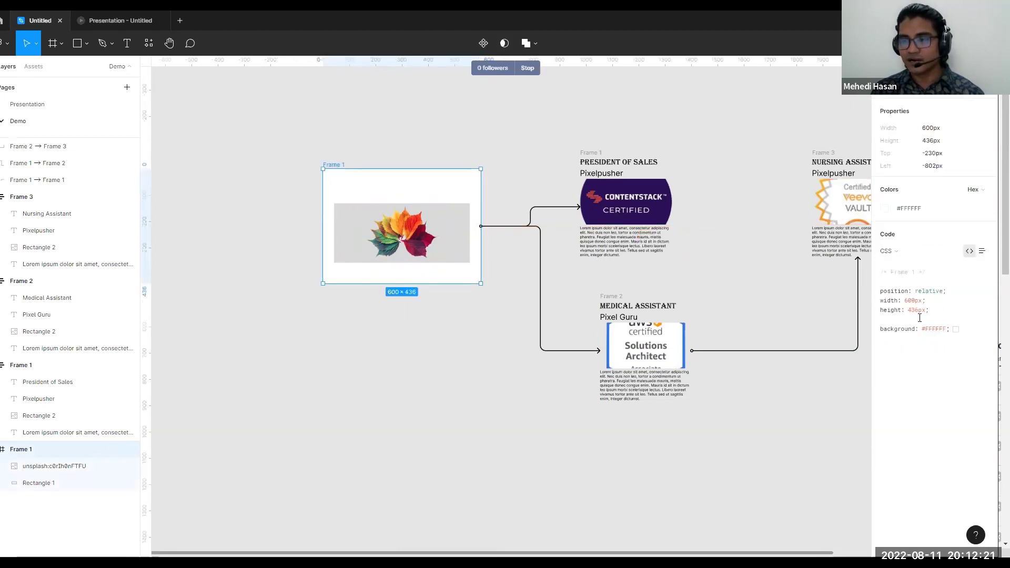
# Switch Frame 1's code to iOS, then Android, then back to CSS
pyautogui.click(911, 250)
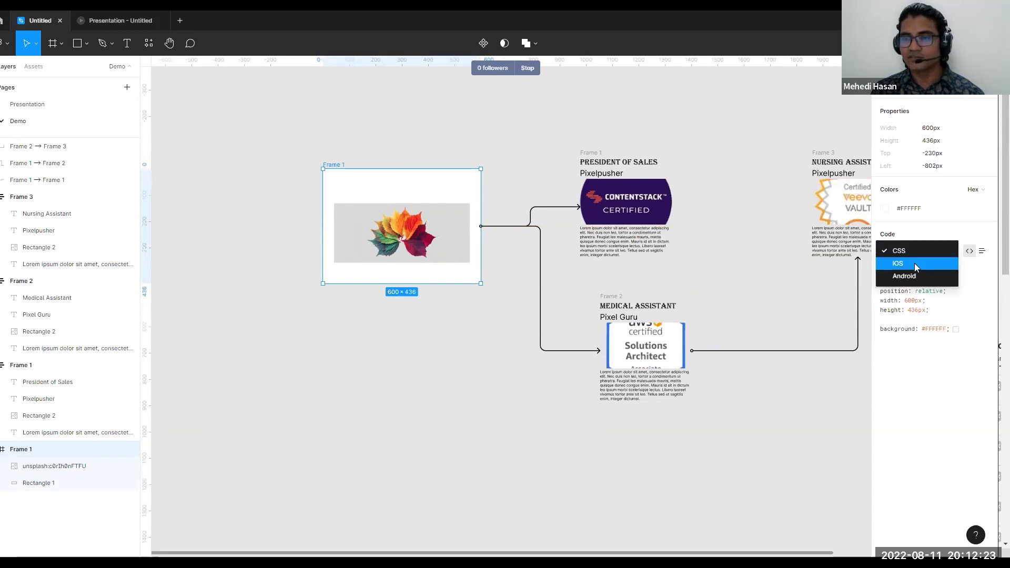
pyautogui.click(915, 264)
pyautogui.click(913, 251)
pyautogui.click(914, 265)
pyautogui.click(895, 251)
pyautogui.click(917, 227)
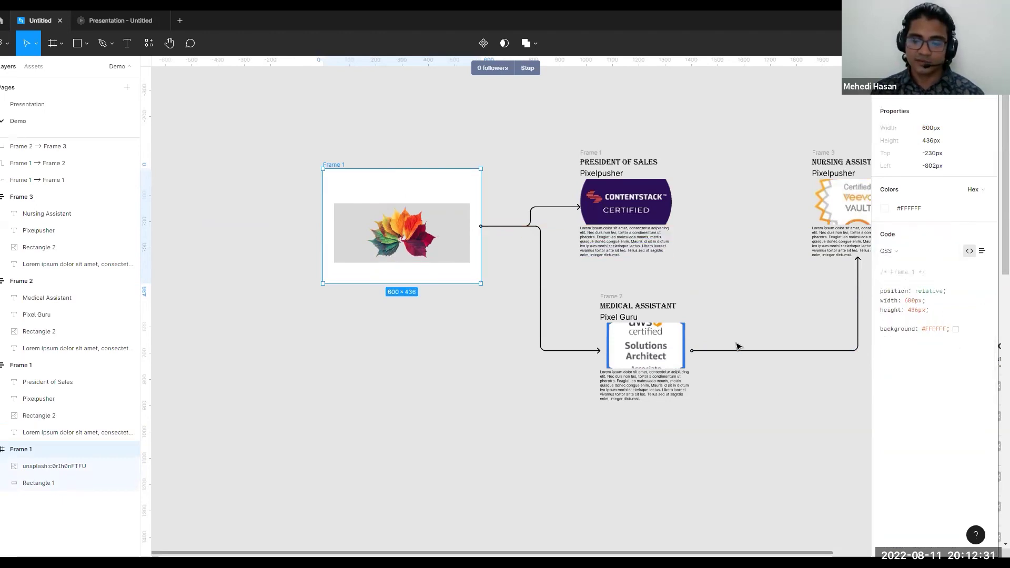
pyautogui.moveTo(655, 363)
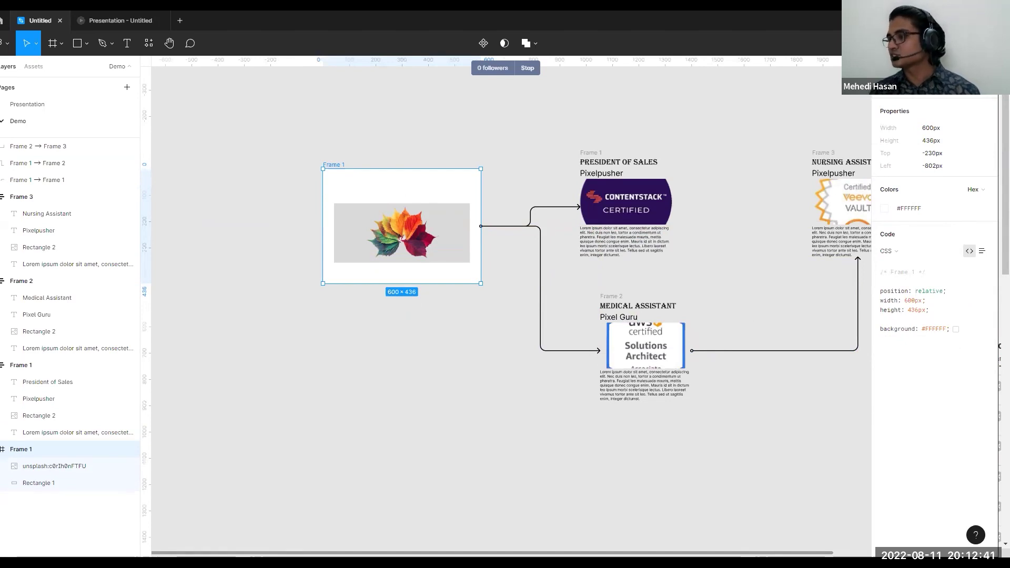
# Select the leaf image in Frame 1 and Alt-measure its 340×226 size and gaps to Rectangle 1
pyautogui.press('alt')
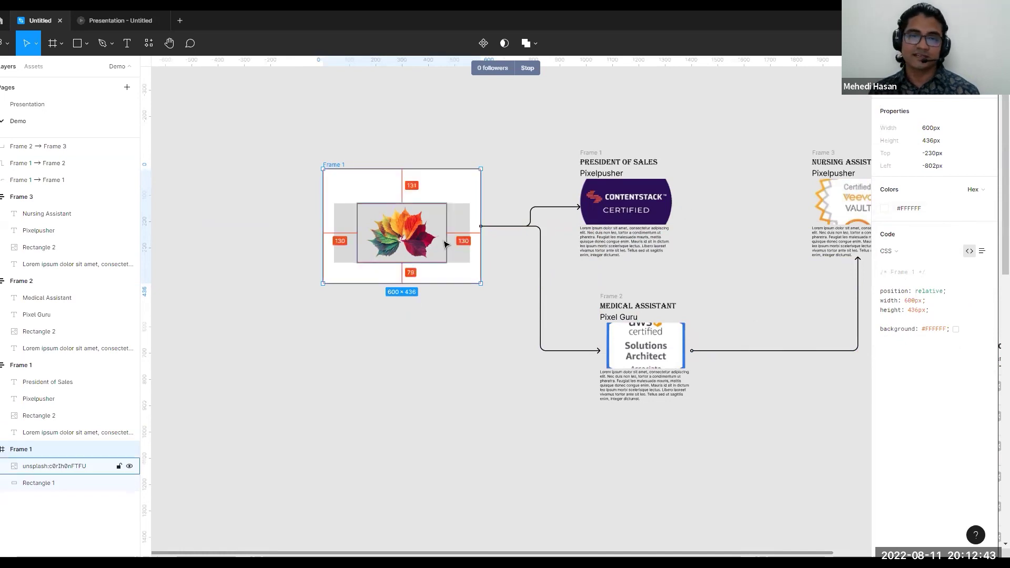
pyautogui.click(413, 233)
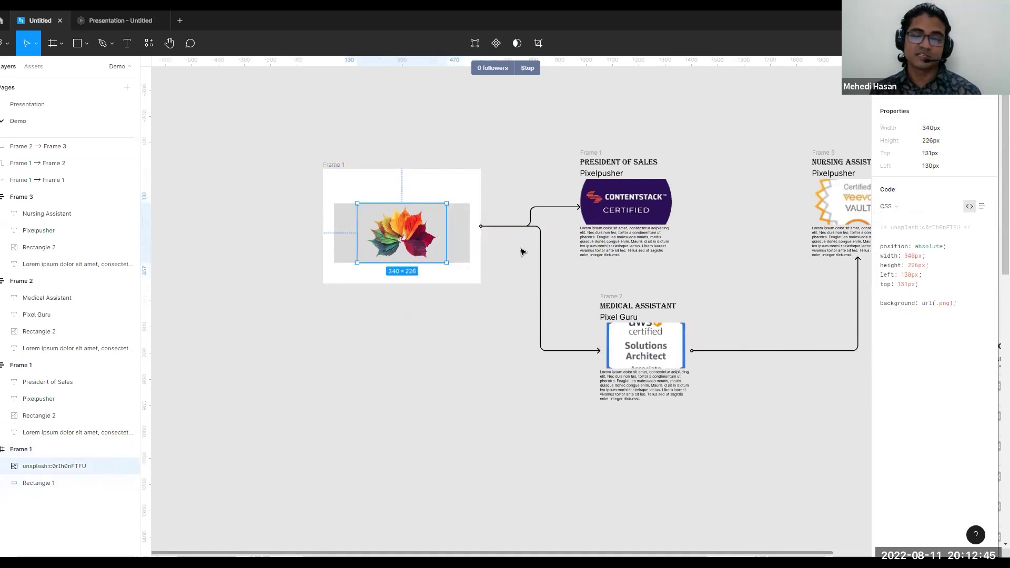
pyautogui.press('alt')
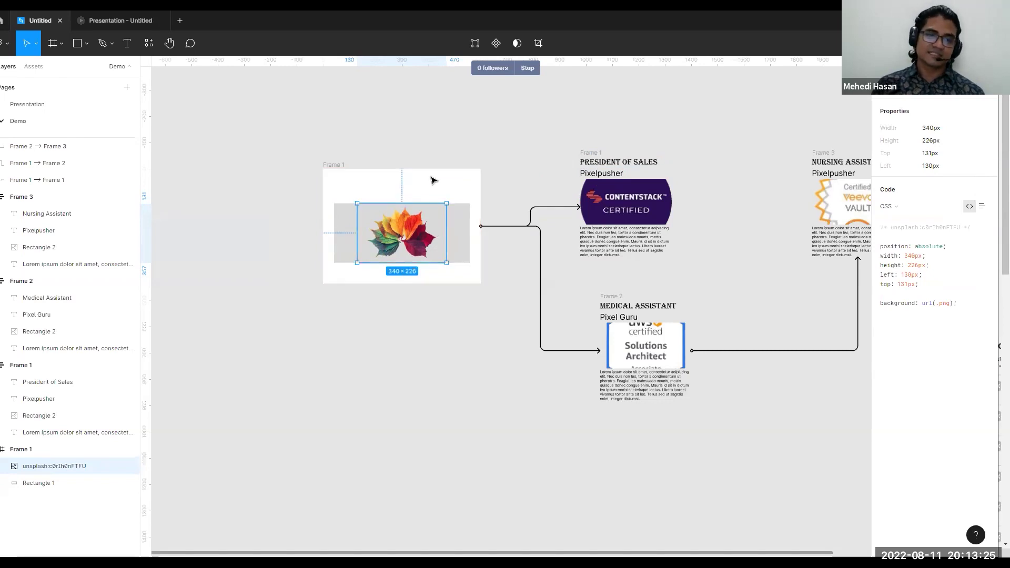
# On the Presentation page, zoom in and select Frame 12's title to view its Baloo #FFFFFF typography
pyautogui.click(29, 105)
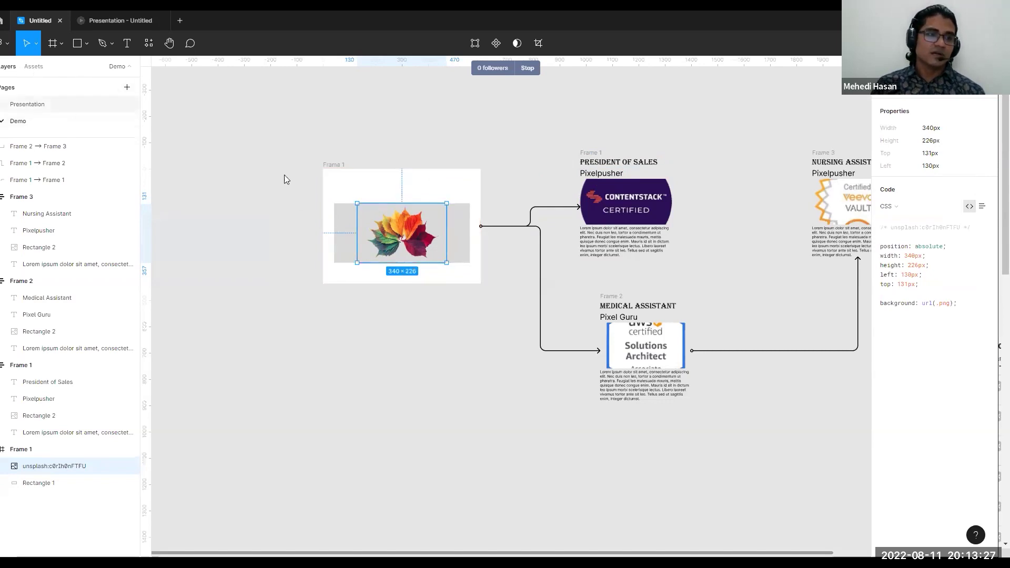
pyautogui.scroll(-2, 558, 343)
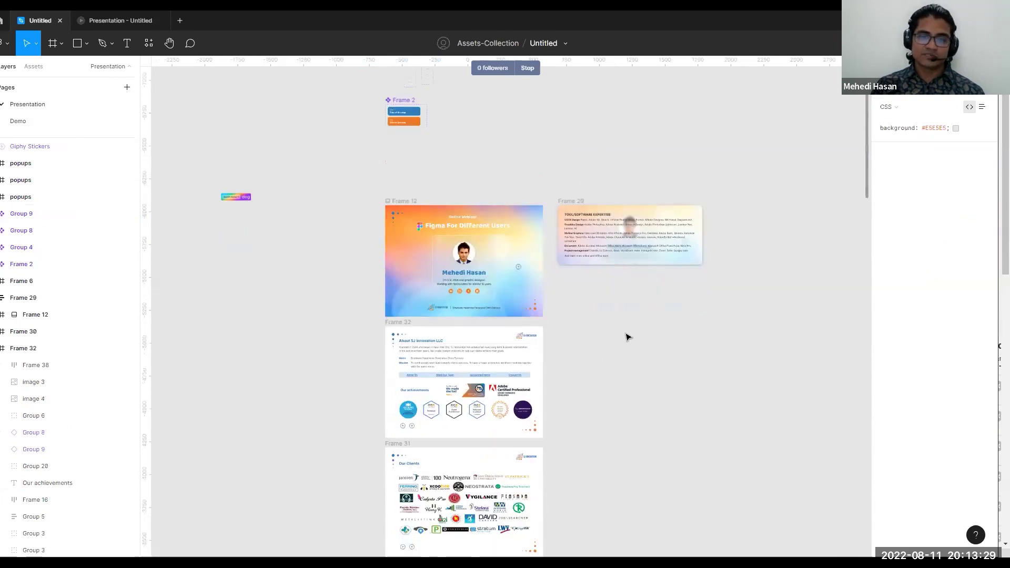
pyautogui.hotkey('ctrl', '+')
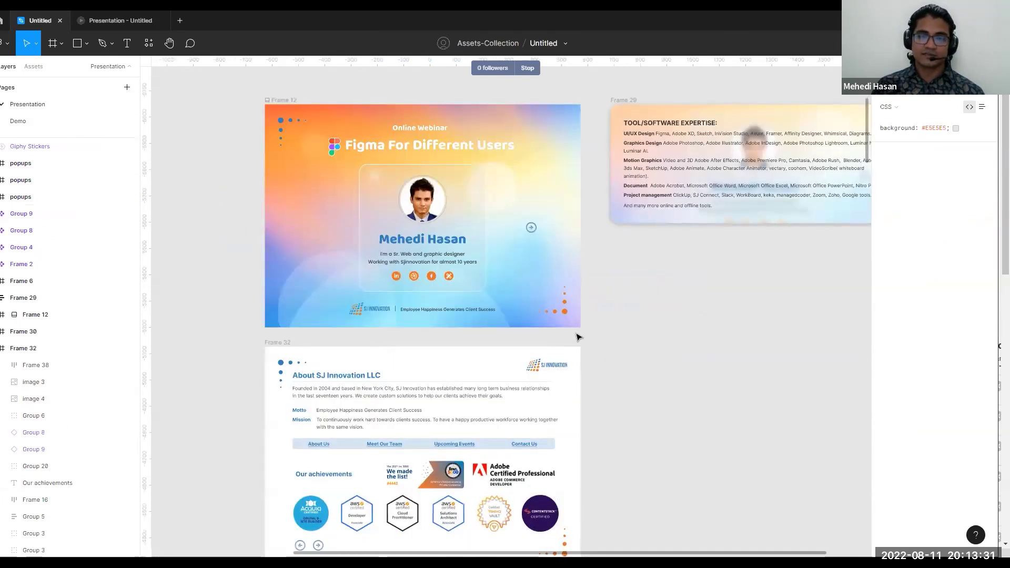
pyautogui.click(385, 150)
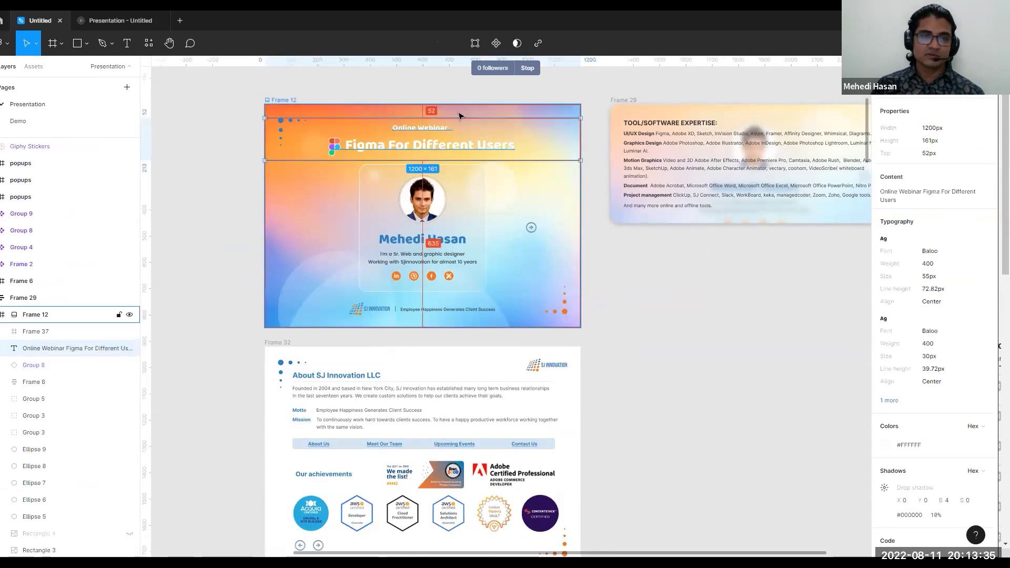
pyautogui.click(280, 100)
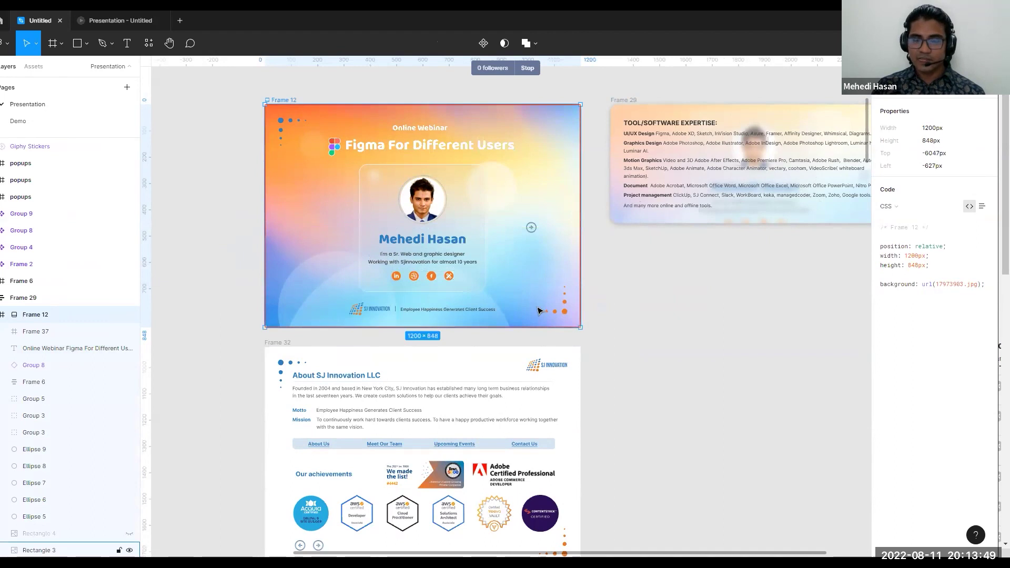
pyautogui.click(422, 135)
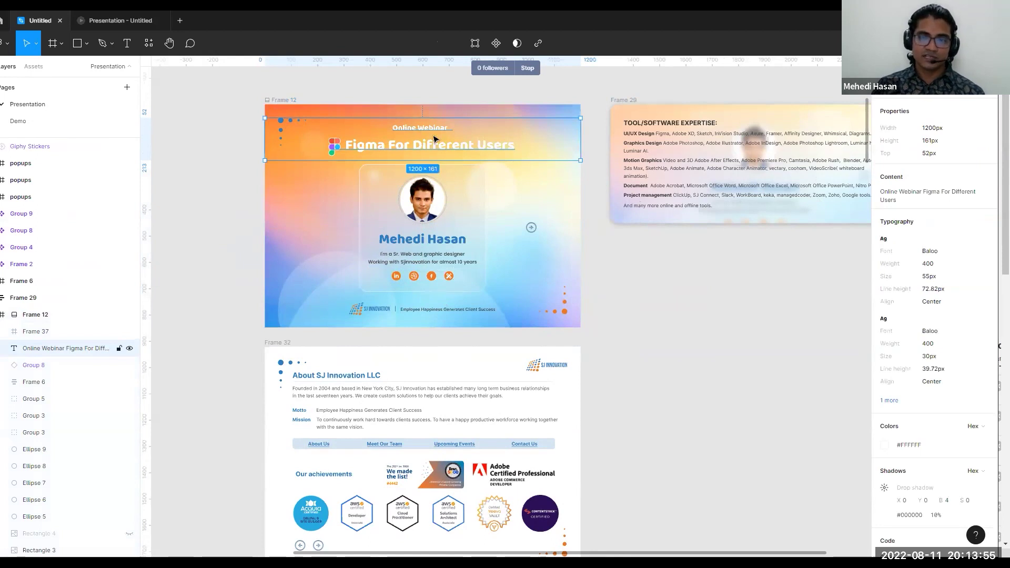
pyautogui.press('alt')
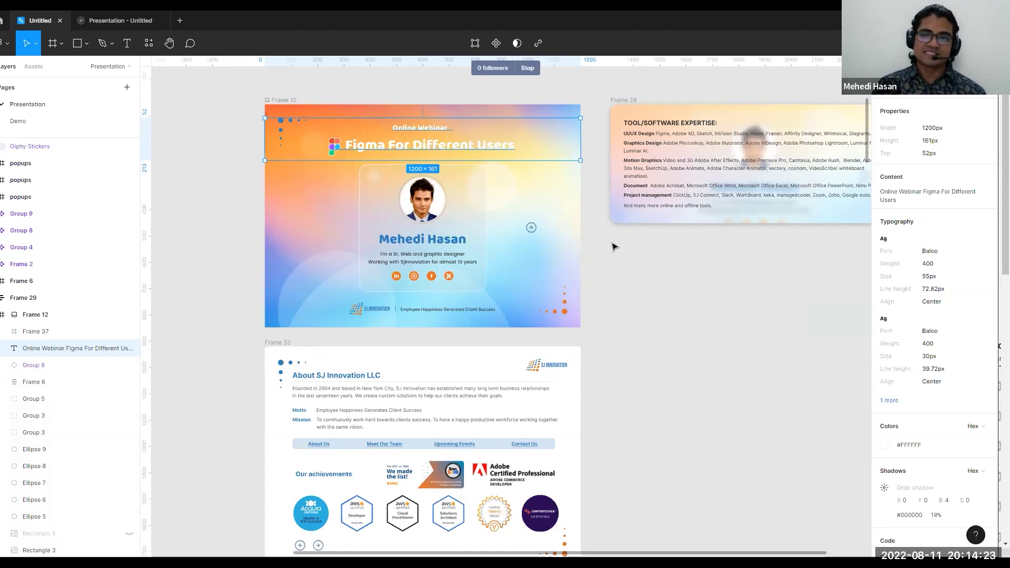
# Alt-measure the 16px gap to profile card Frame 6, view its auto layout CSS, then deselect
pyautogui.press('alt')
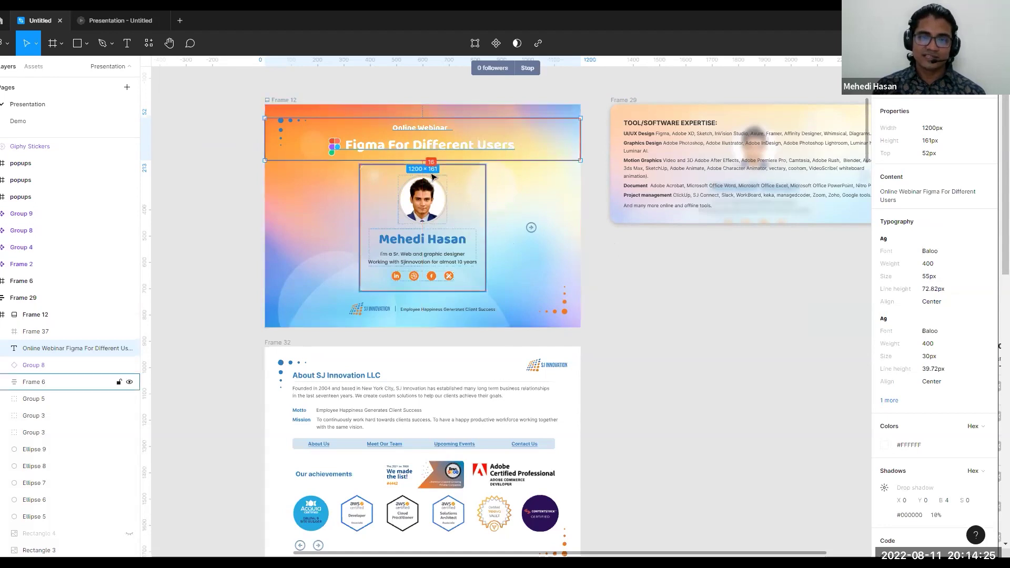
pyautogui.click(433, 178)
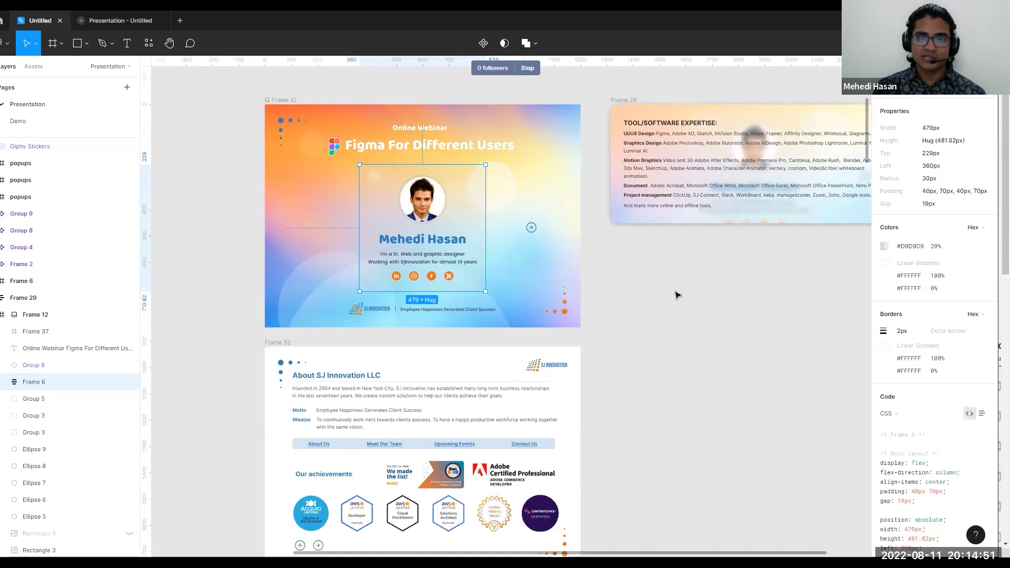
pyautogui.click(713, 314)
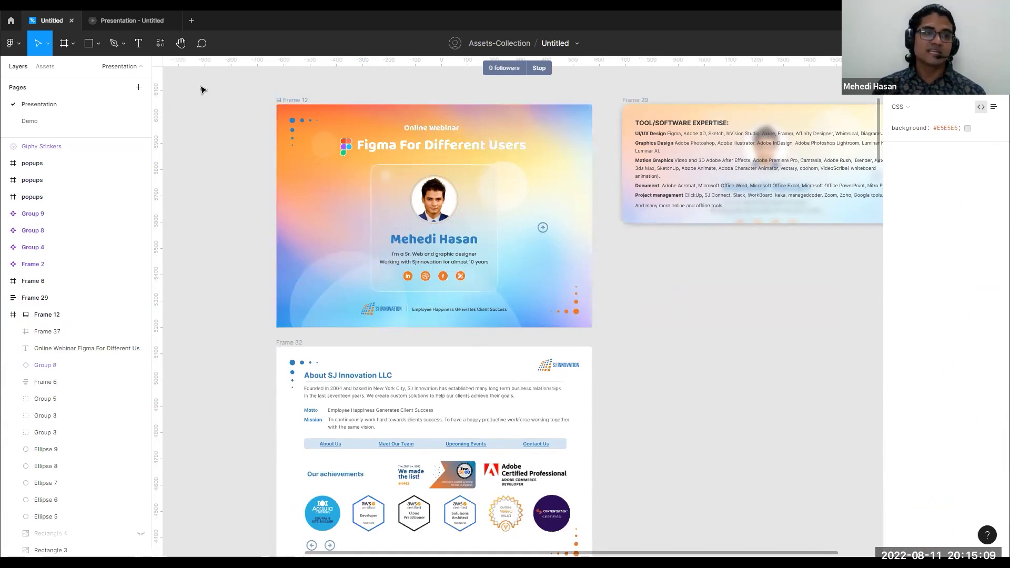
# Jump between the Developers, Designers, Research And Analysis and Q&A thank-you slides, ending on the title slide
pyautogui.click(172, 29)
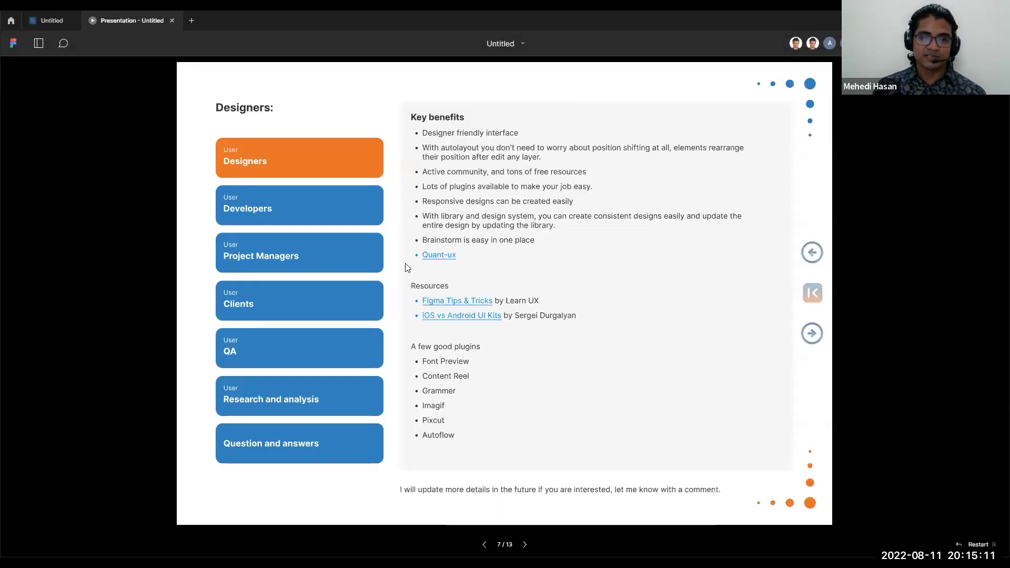
pyautogui.click(328, 202)
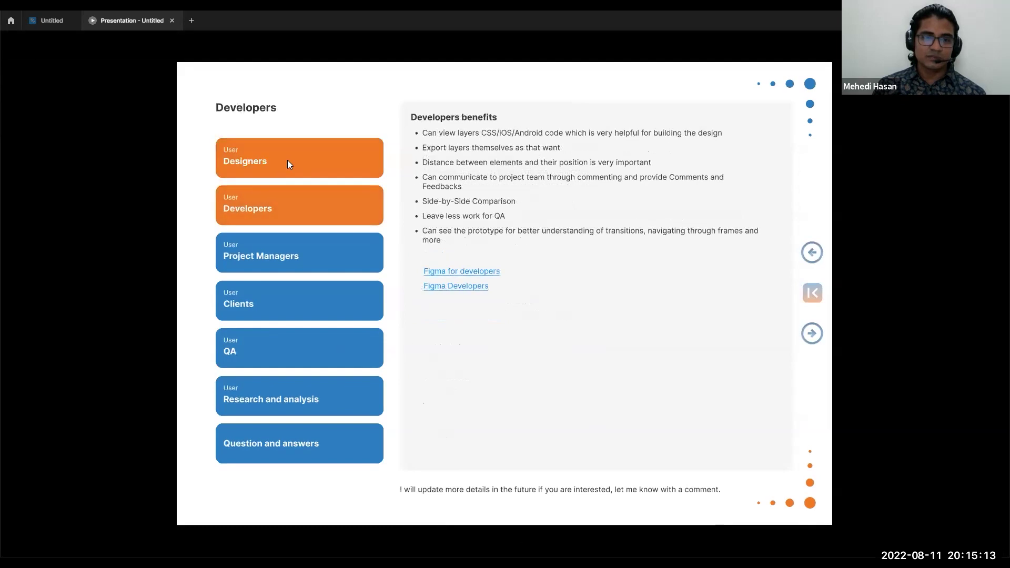
pyautogui.click(288, 160)
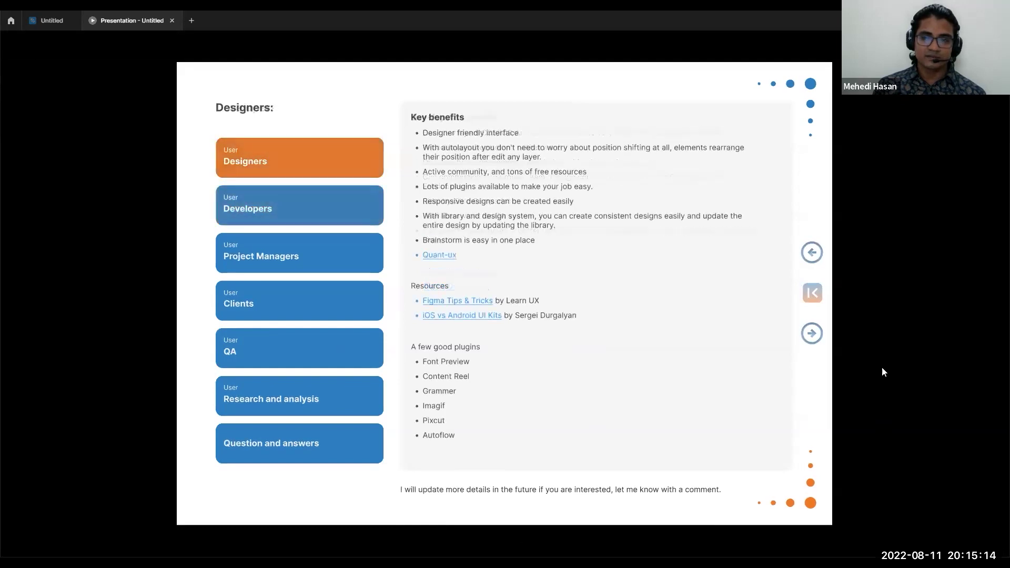
pyautogui.click(343, 402)
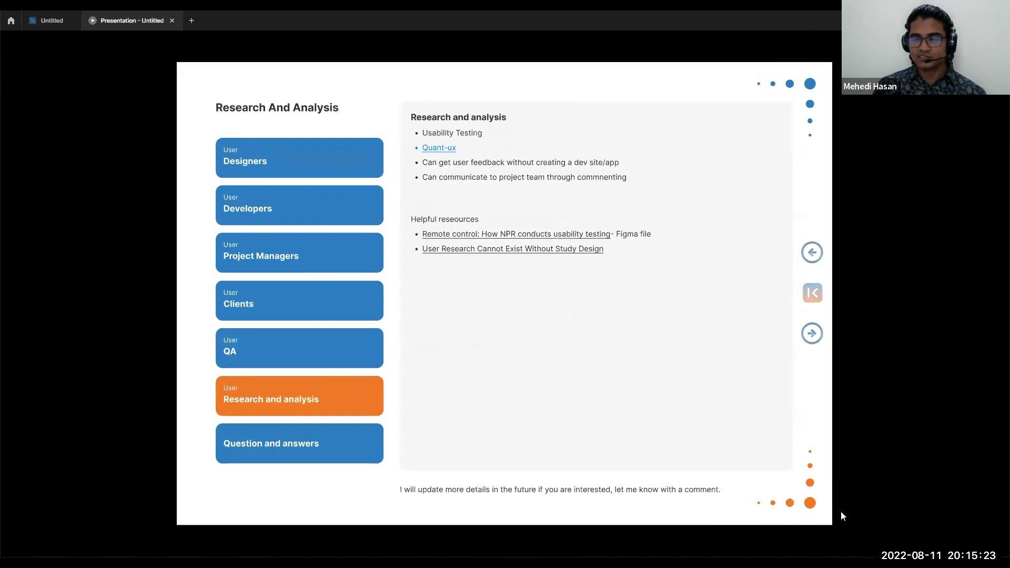
pyautogui.click(308, 450)
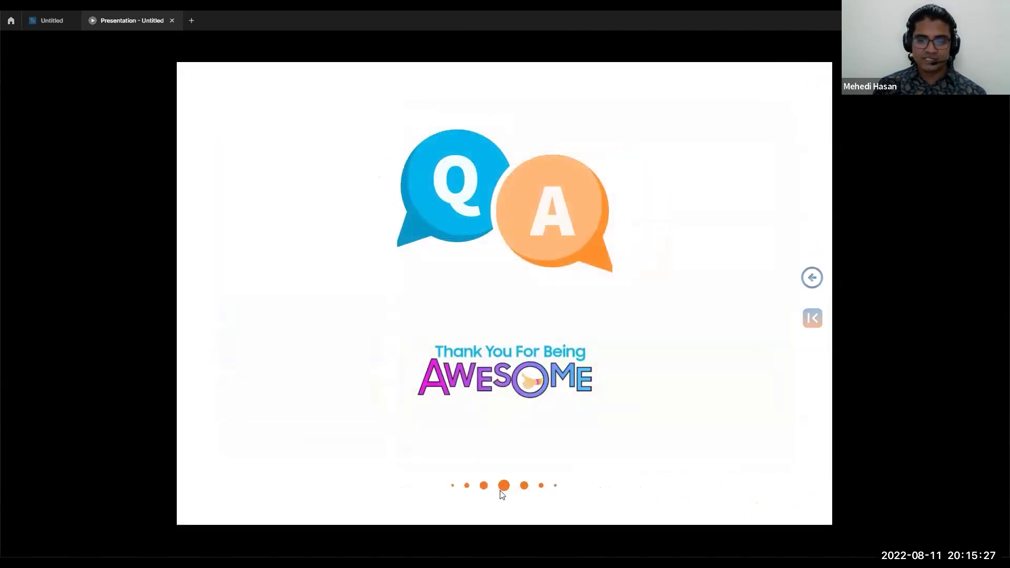
pyautogui.click(813, 279)
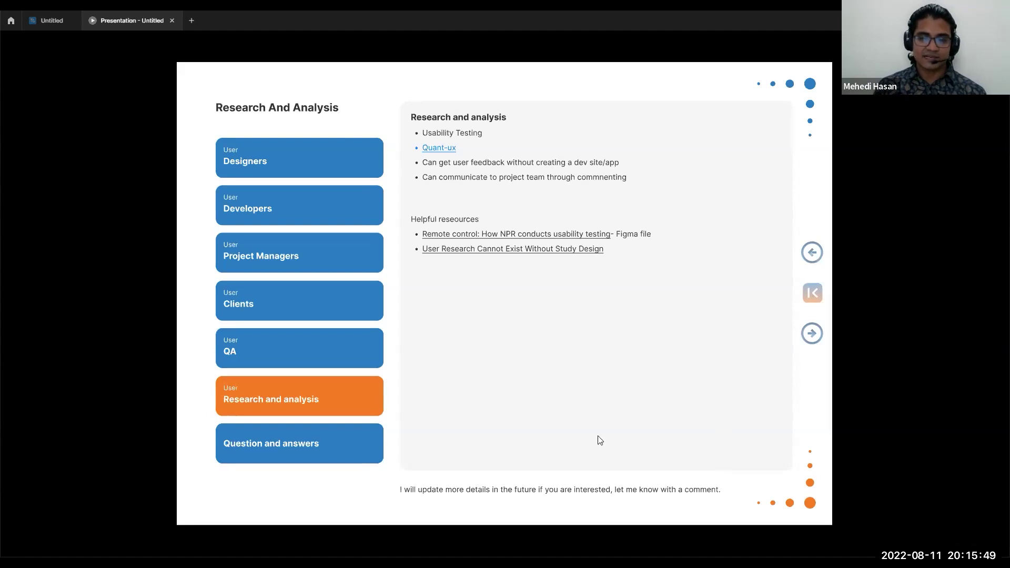
pyautogui.click(811, 295)
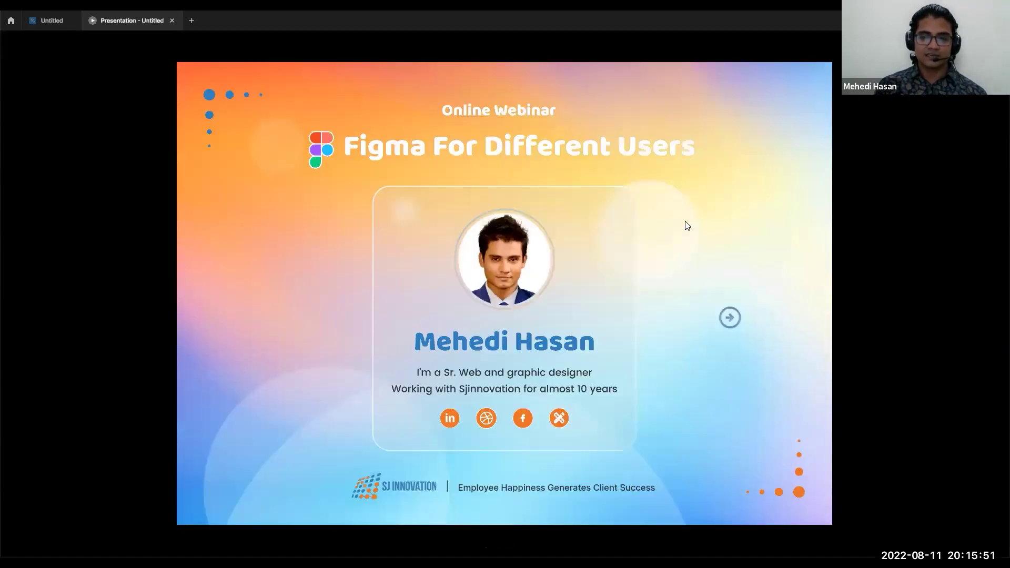
# Advance from the About SJ Innovation LLC slide through Design Tools and Designers to Developers
pyautogui.click(729, 319)
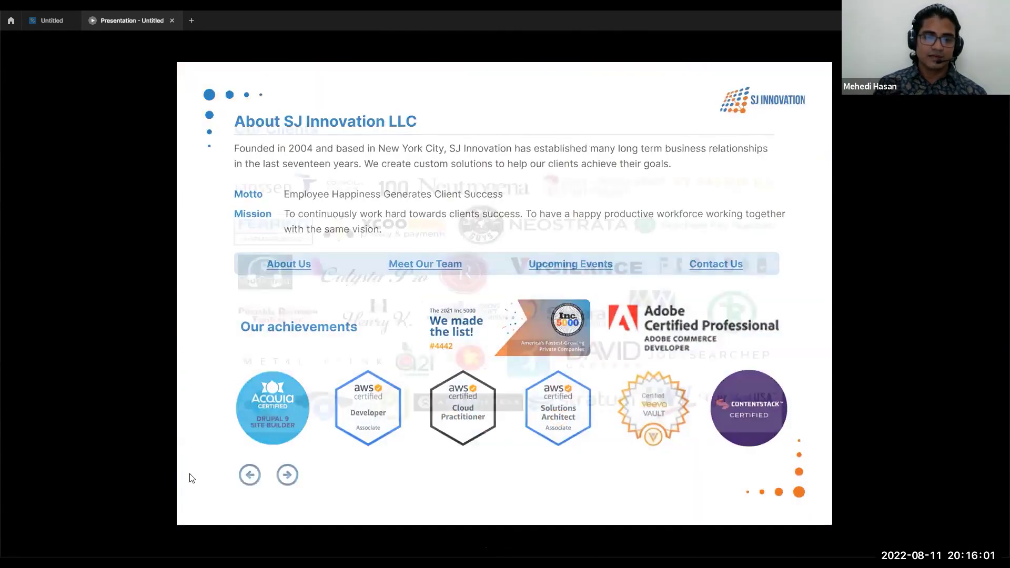
pyautogui.click(287, 475)
pyautogui.click(288, 477)
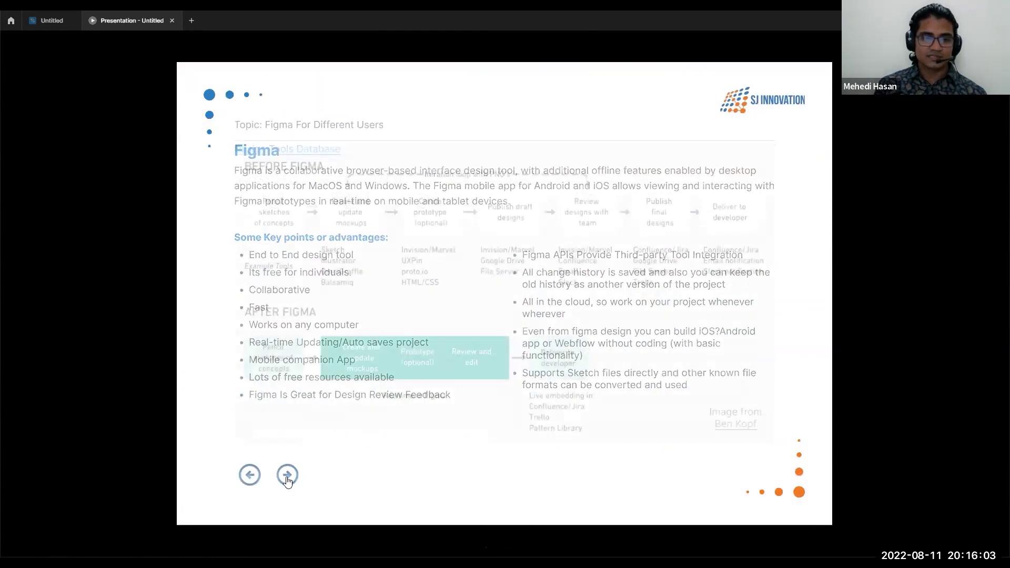
pyautogui.click(287, 476)
pyautogui.click(287, 477)
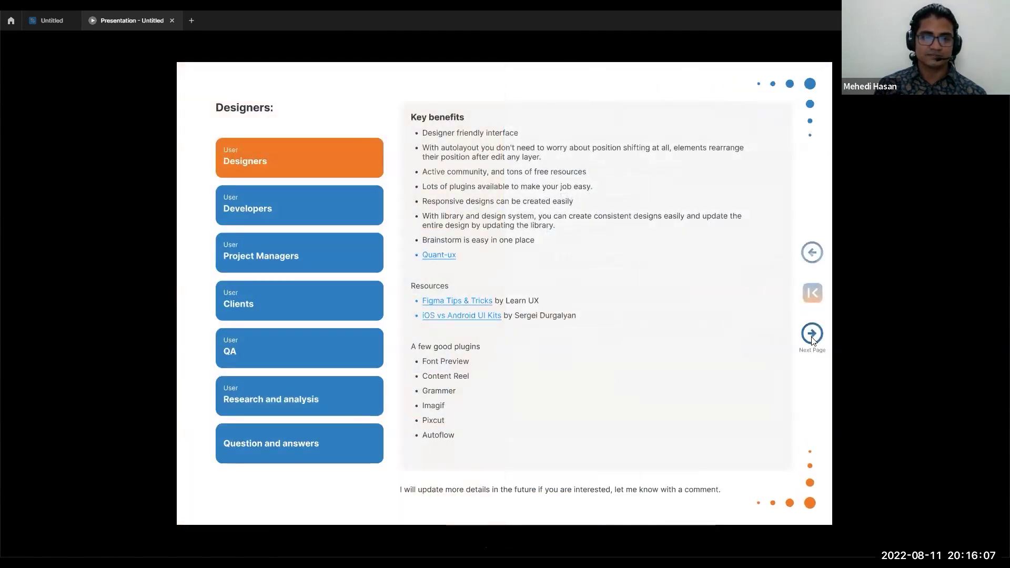
pyautogui.click(813, 337)
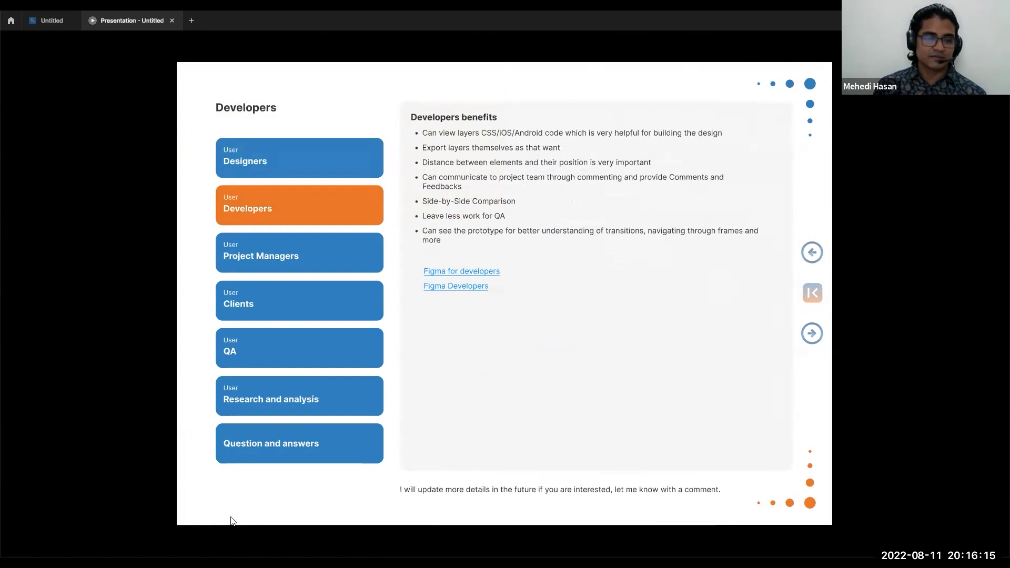
pyautogui.hotkey('alt', 'Tab')
# Scroll through the Tips on developer handoff article down to its Comments and Feedbacks section
pyautogui.click(529, 19)
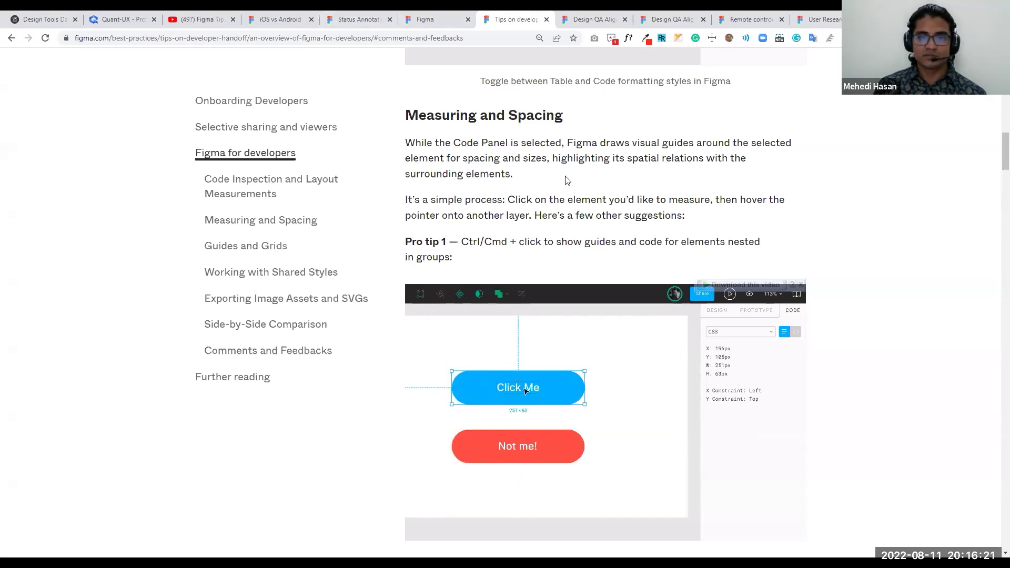
pyautogui.scroll(3, 590, 252)
pyautogui.scroll(-2, 592, 280)
pyautogui.scroll(-3, 530, 337)
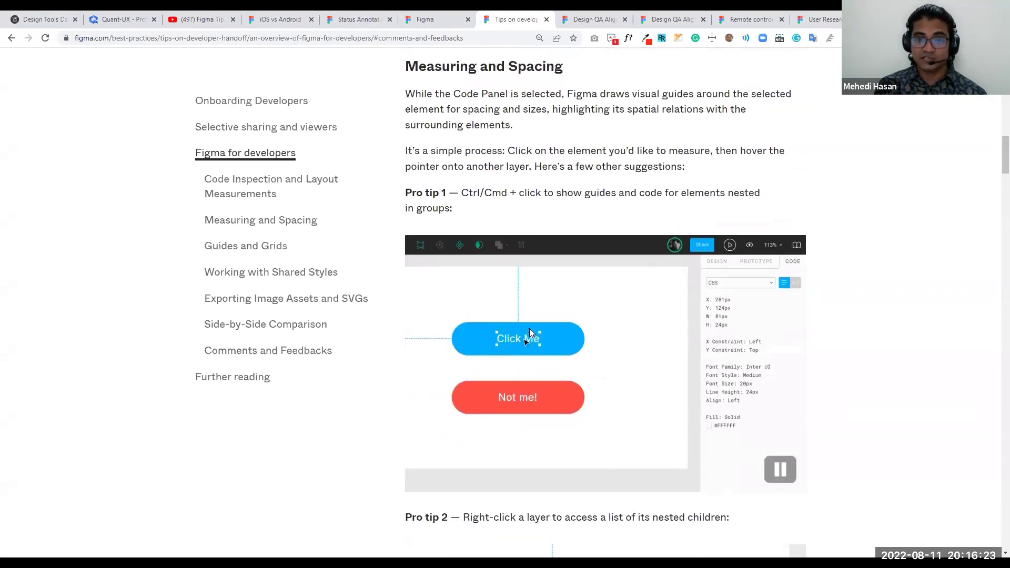
pyautogui.scroll(6, 528, 316)
pyautogui.scroll(-1, 596, 262)
pyautogui.scroll(-10, 596, 261)
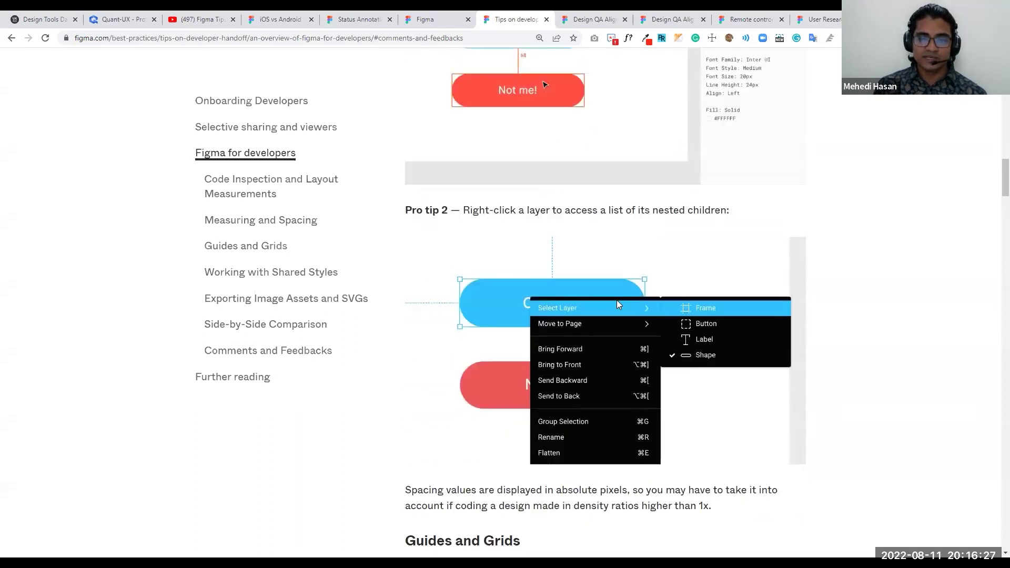
pyautogui.scroll(3, 379, 255)
pyautogui.scroll(-3, 616, 300)
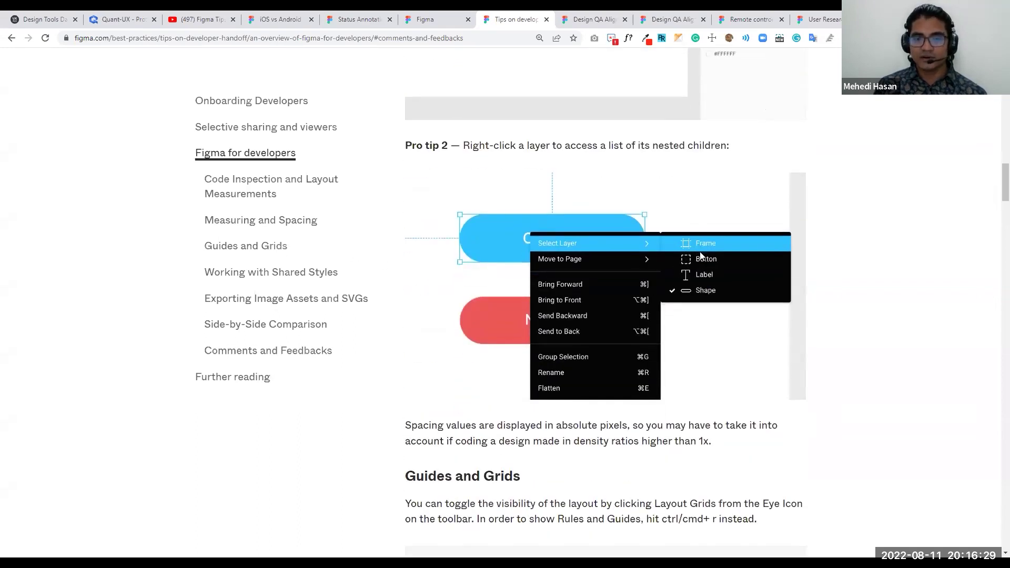
pyautogui.scroll(-2, 668, 261)
pyautogui.scroll(-4, 685, 259)
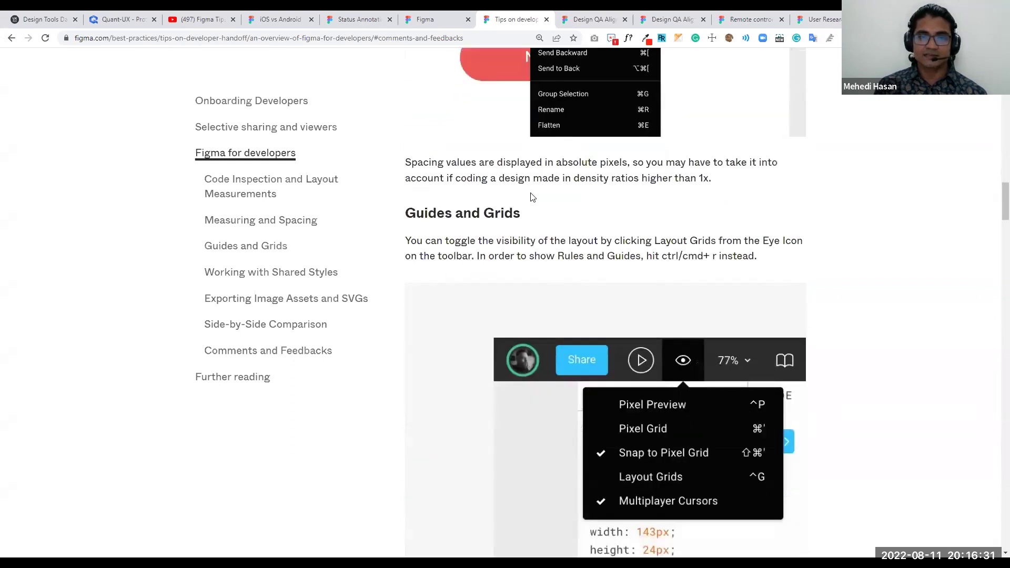
pyautogui.scroll(-10, 706, 264)
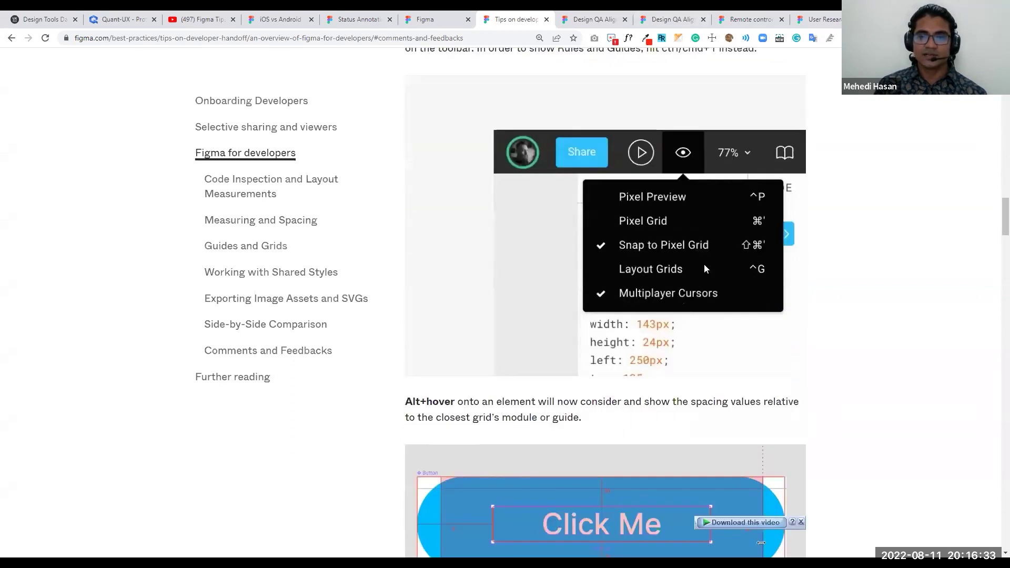
pyautogui.scroll(-8, 699, 265)
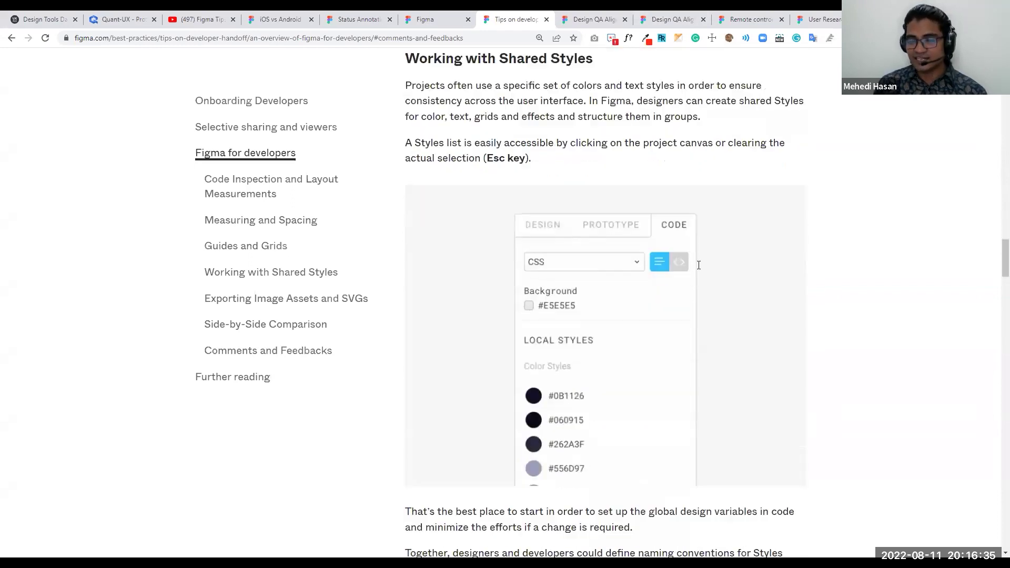
pyautogui.scroll(-13, 649, 358)
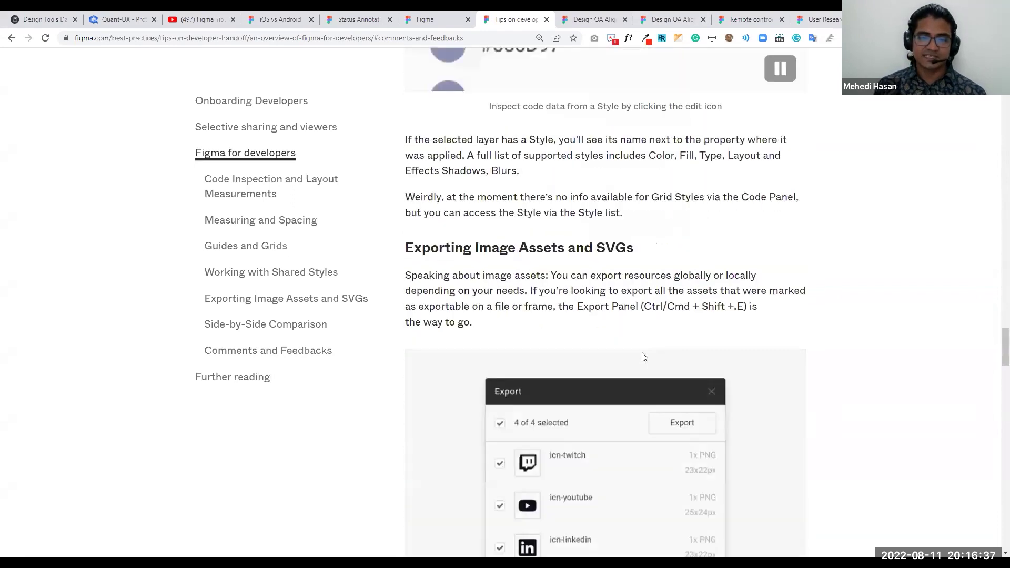
pyautogui.scroll(-8, 561, 281)
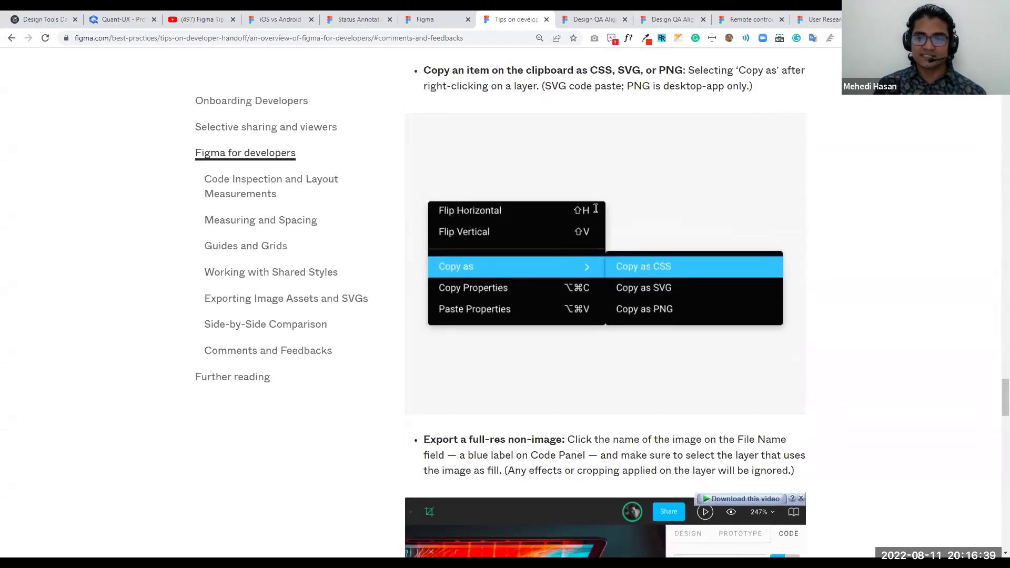
pyautogui.scroll(-14, 551, 363)
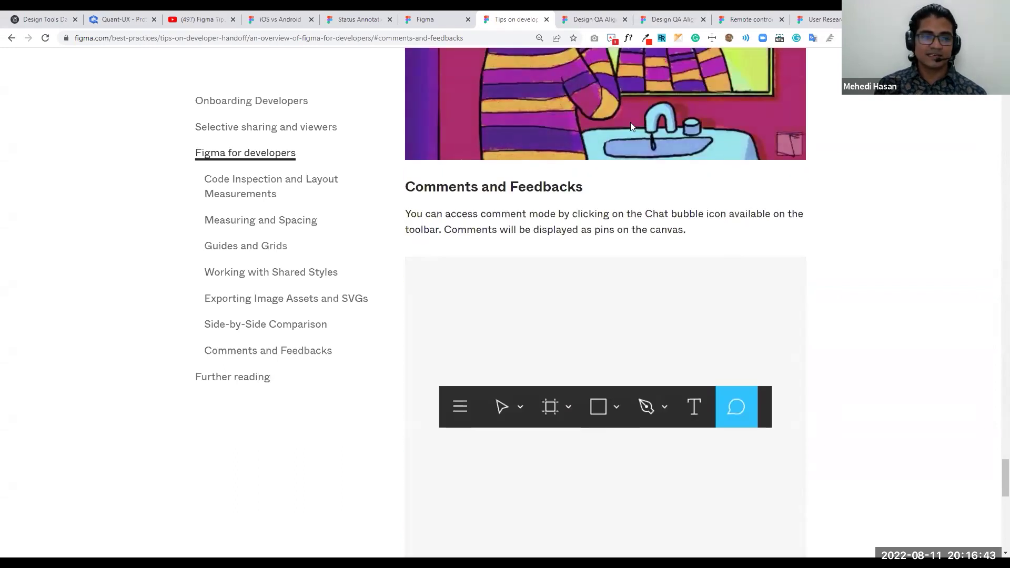
pyautogui.click(584, 20)
# Scroll down the Figma Developers page, highlighting heading text along the way
pyautogui.click(429, 19)
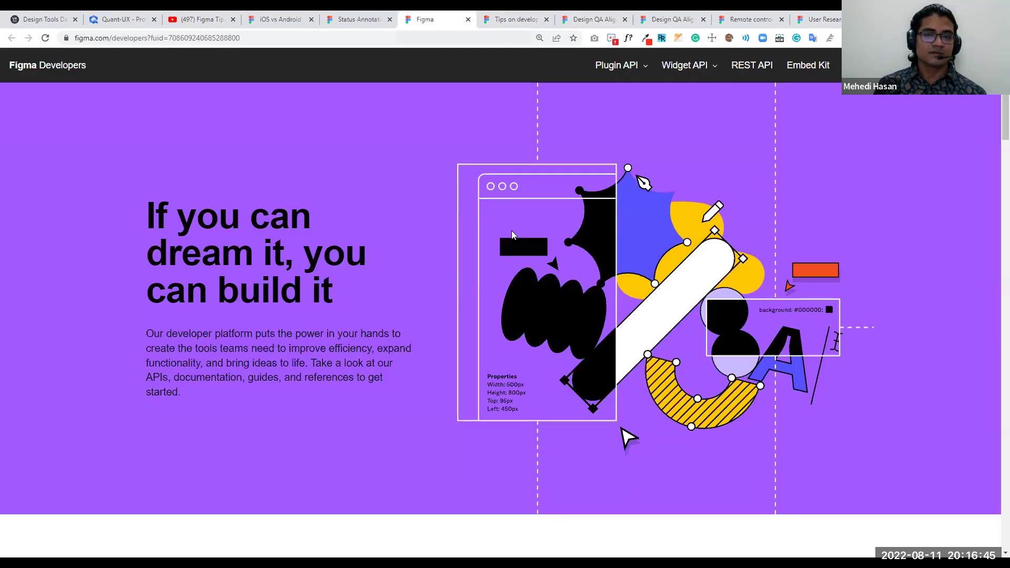
pyautogui.scroll(-6, 353, 292)
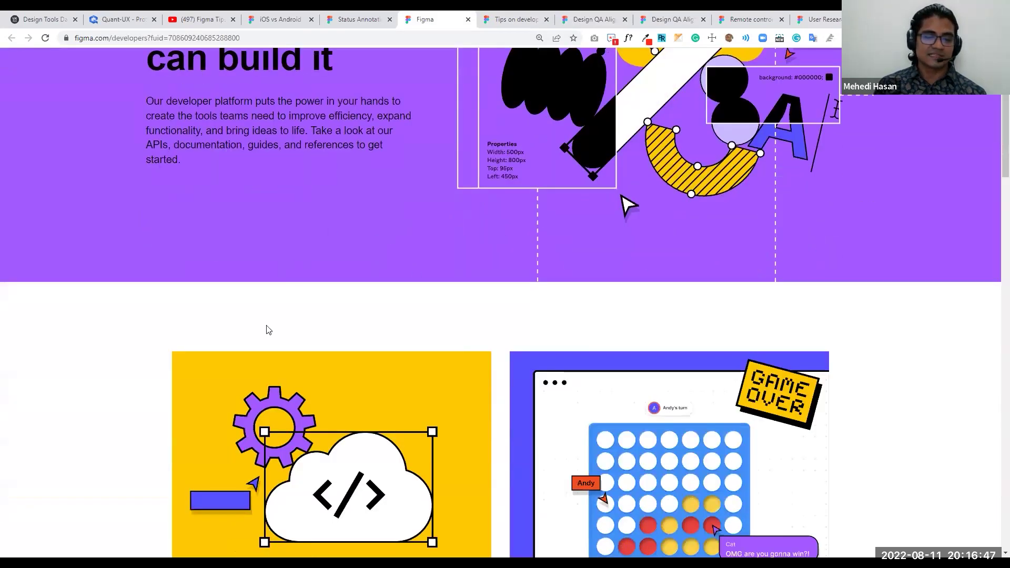
pyautogui.scroll(-1, 169, 180)
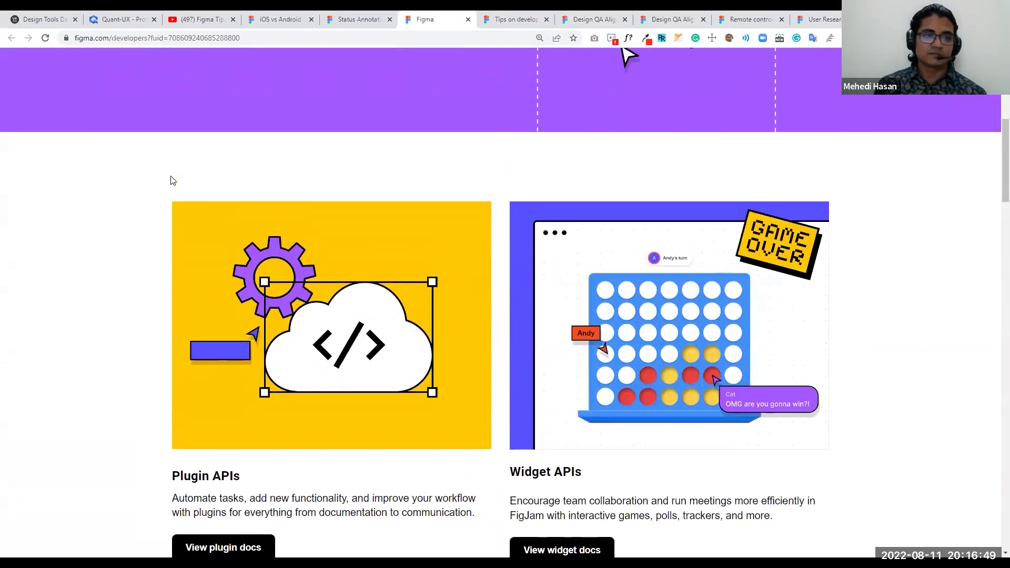
pyautogui.scroll(4, 171, 179)
pyautogui.scroll(2, 258, 184)
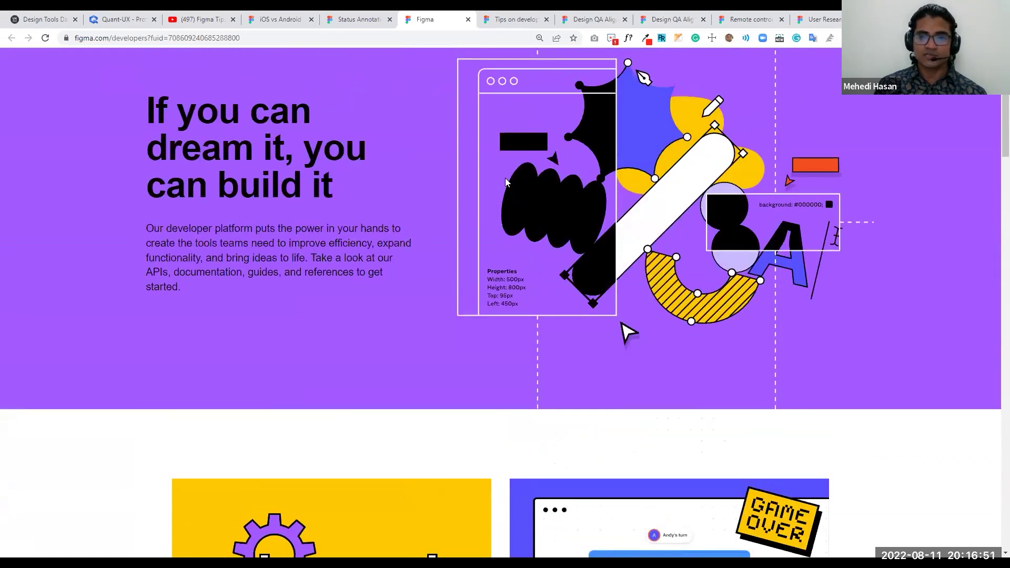
pyautogui.scroll(-10, 310, 285)
pyautogui.scroll(-1, 310, 285)
pyautogui.moveTo(157, 174); pyautogui.dragTo(381, 174)
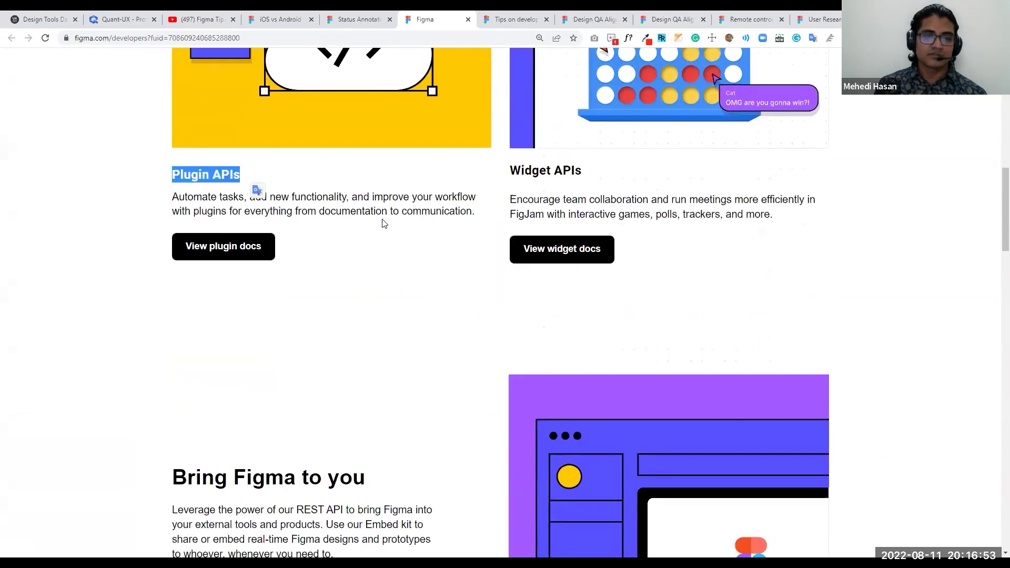
pyautogui.scroll(-5, 381, 221)
pyautogui.moveTo(158, 214); pyautogui.dragTo(379, 215)
pyautogui.scroll(-1, 651, 239)
pyautogui.scroll(-2, 354, 318)
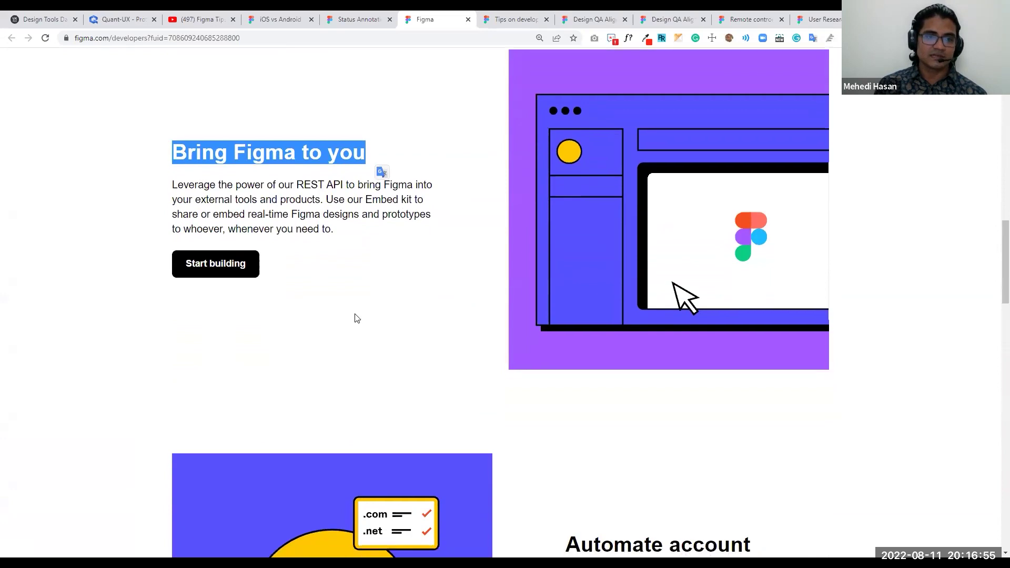
# Read further through the API sections, then scroll back up toward the page's top
pyautogui.click(679, 381)
pyautogui.scroll(-4, 605, 305)
pyautogui.moveTo(564, 228); pyautogui.dragTo(712, 275)
pyautogui.scroll(-1, 775, 316)
pyautogui.scroll(-9, 776, 316)
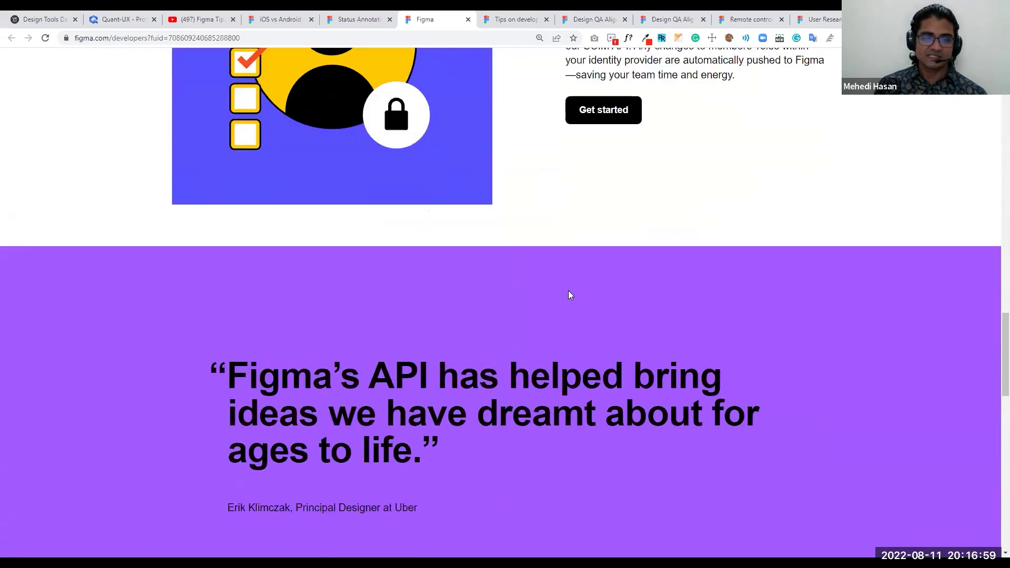
pyautogui.scroll(-10, 387, 296)
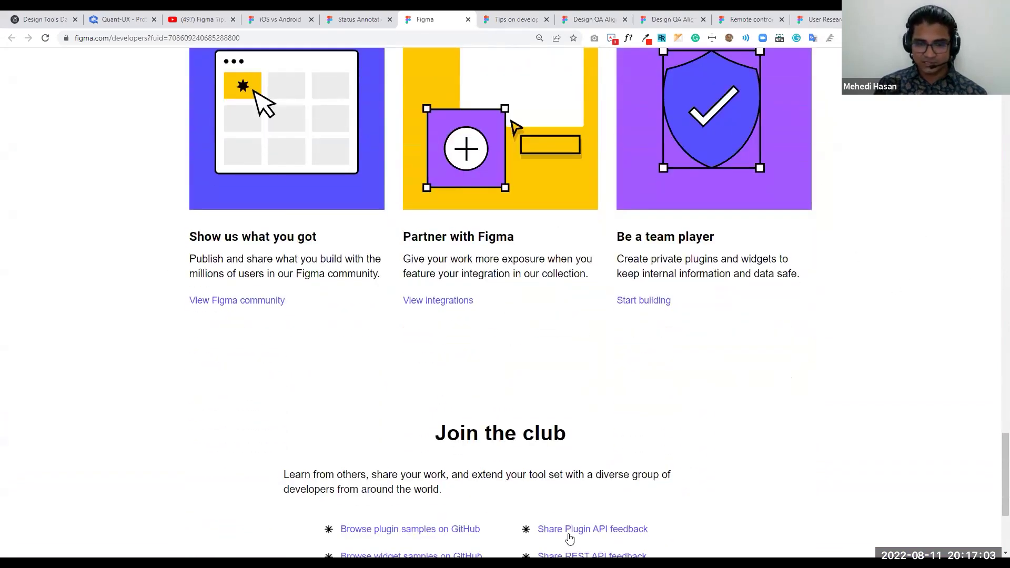
pyautogui.scroll(-4, 738, 500)
pyautogui.scroll(14, 809, 479)
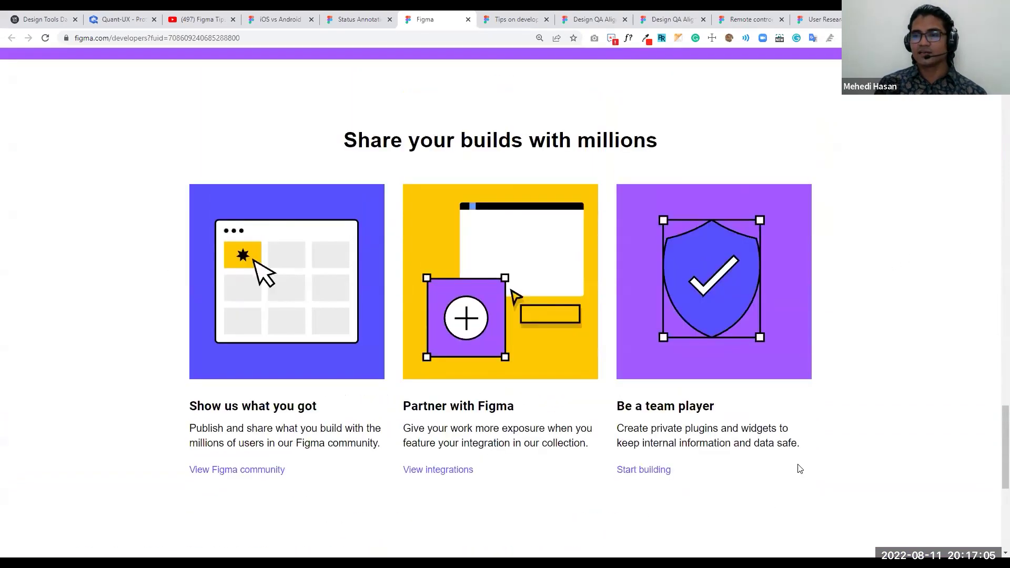
pyautogui.scroll(18, 685, 364)
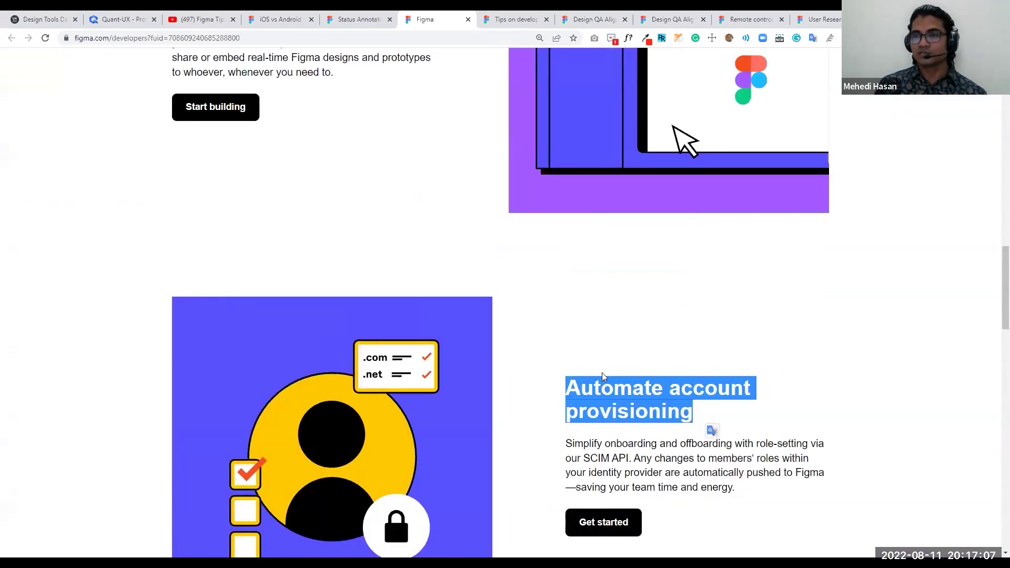
pyautogui.scroll(12, 505, 184)
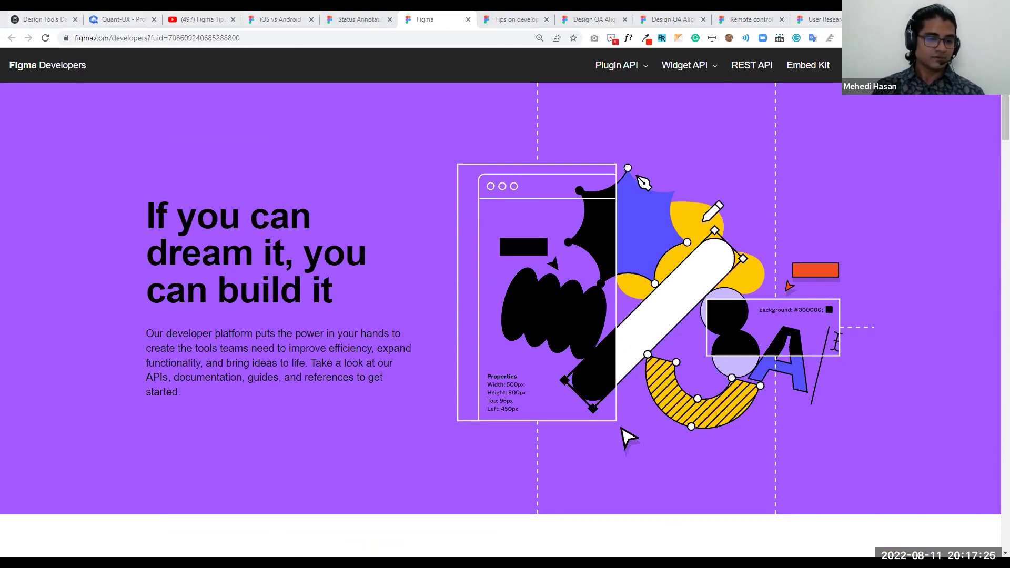
pyautogui.hotkey('alt', 'Tab')
# Show the Project Managers slide, then enlarge and dismiss its team cards preview image
pyautogui.click(312, 251)
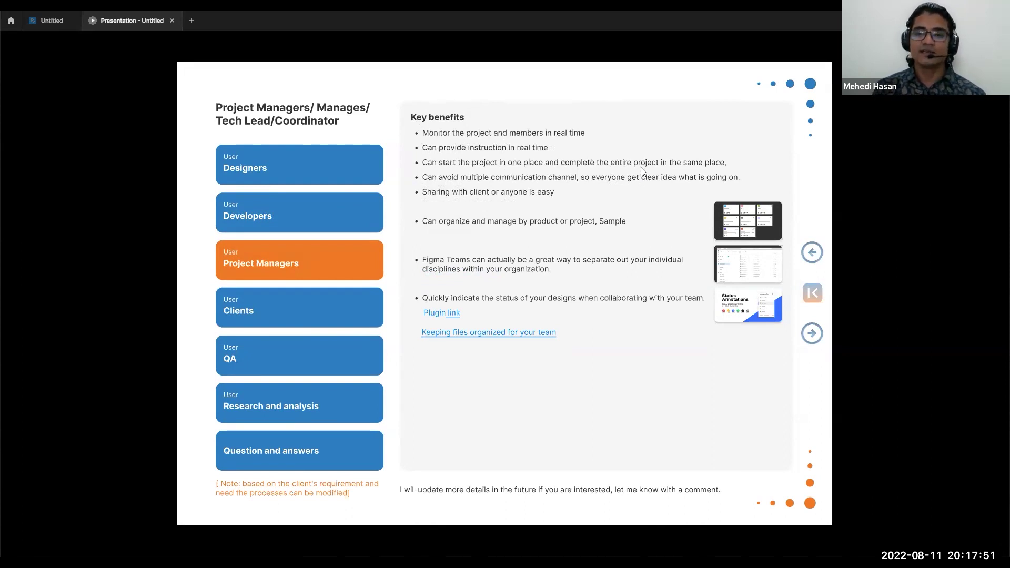
pyautogui.click(608, 79)
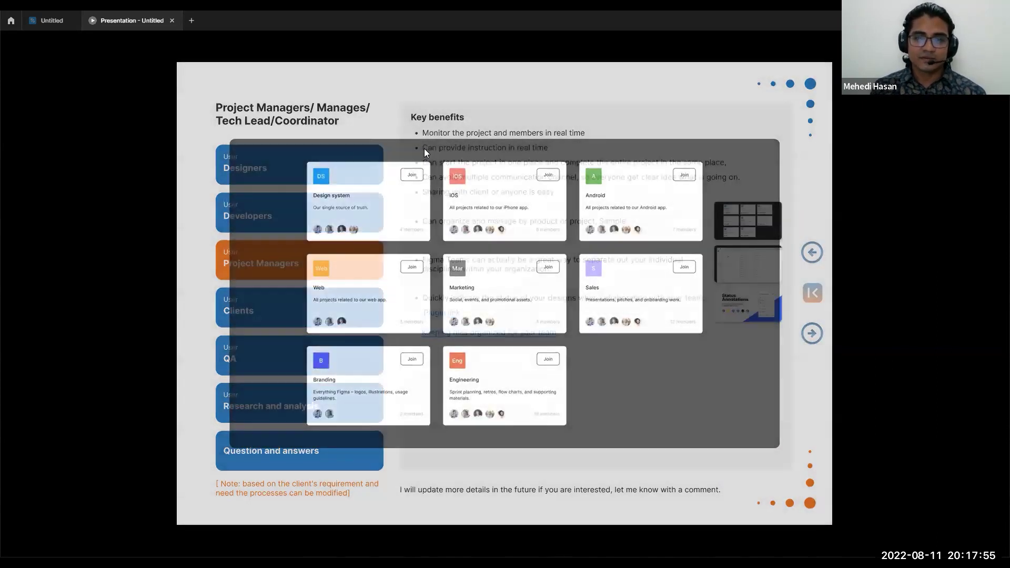
pyautogui.click(425, 153)
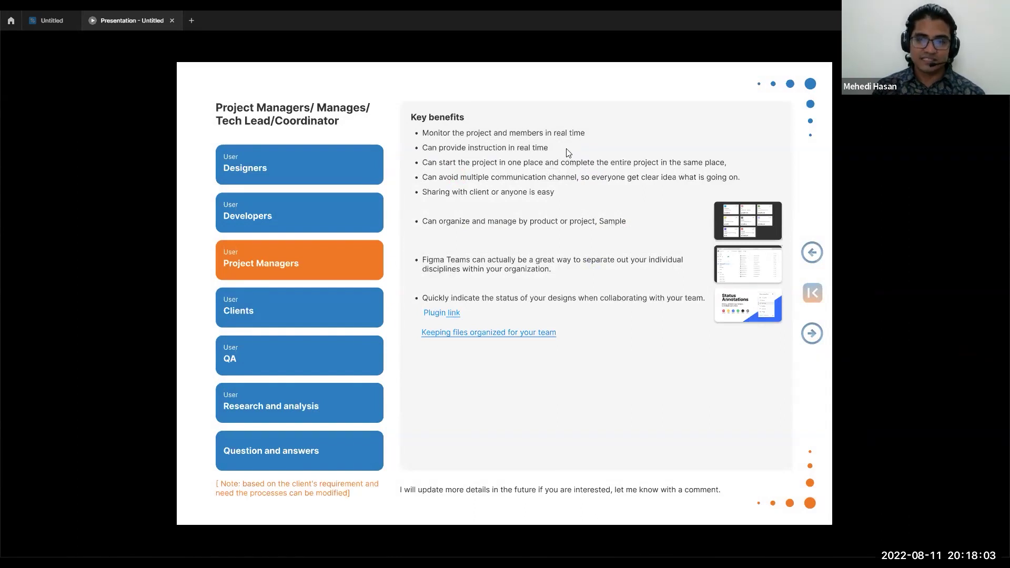
# In the Untitled file, search widgets for 'rec' and insert the Voice Memo widget
pyautogui.click(46, 20)
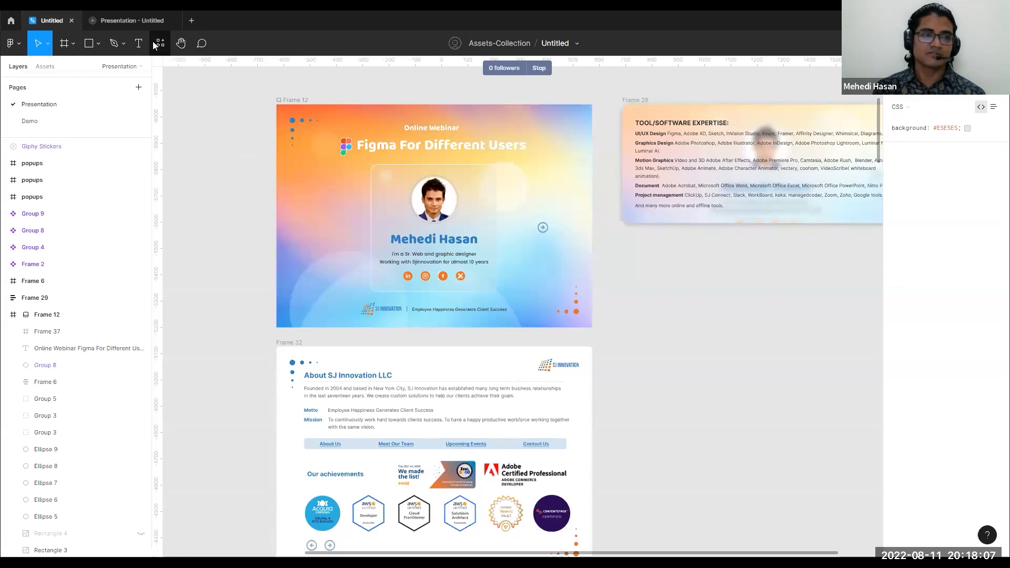
pyautogui.click(158, 44)
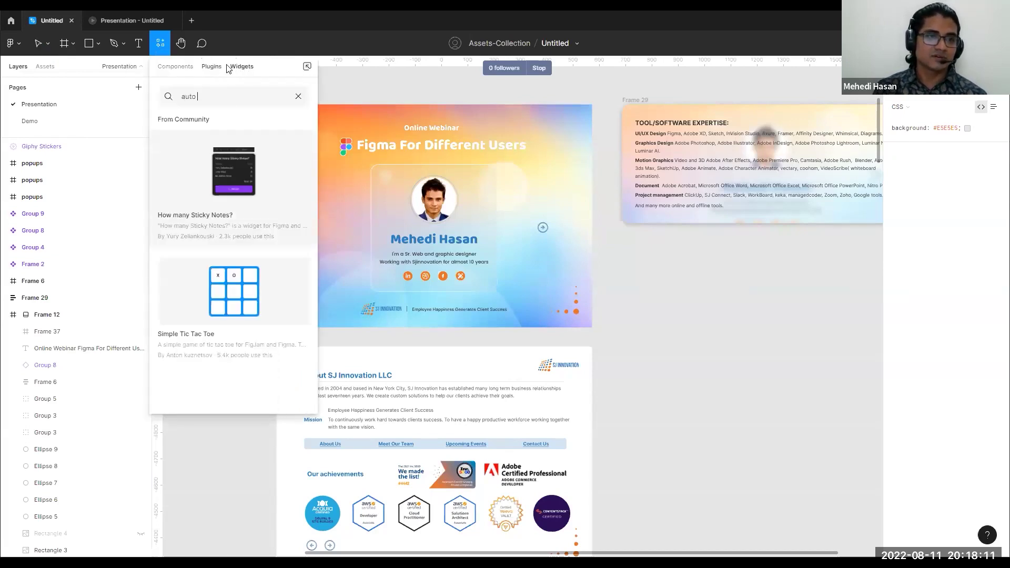
pyautogui.moveTo(216, 96); pyautogui.dragTo(141, 103)
pyautogui.write('rec')
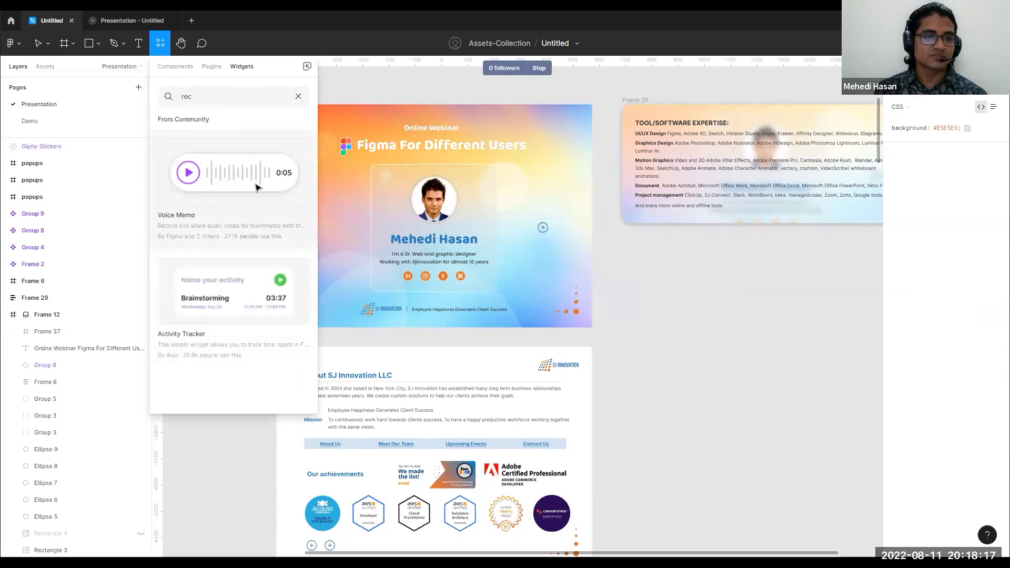
pyautogui.click(256, 187)
# Drag the Voice Memo widget out of Frame 12 to sit on its left
pyautogui.moveTo(511, 296); pyautogui.dragTo(213, 99)
pyautogui.moveTo(297, 221); pyautogui.dragTo(392, 281)
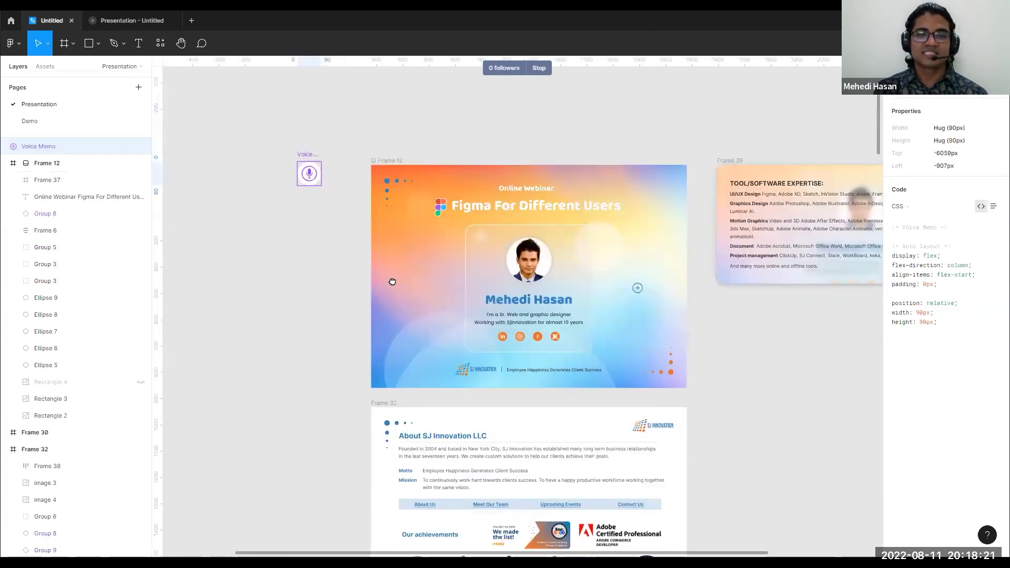
pyautogui.hscroll(-3, 405, 278)
pyautogui.scroll(2, 406, 278)
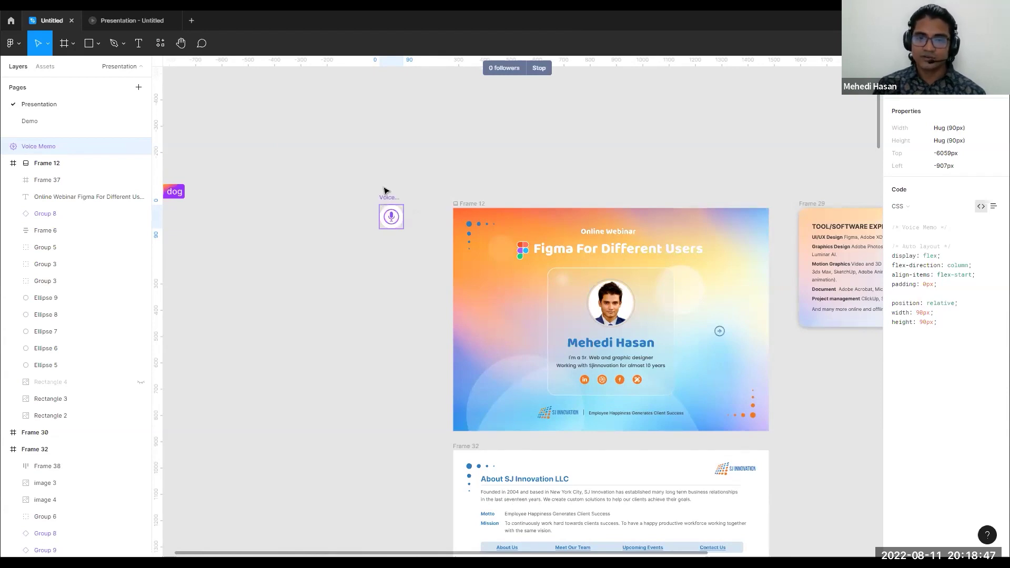
# Close the Voice Memo recorder and nudge the widget against Frame 12's top-left corner, leaving it deselected
pyautogui.click(391, 216)
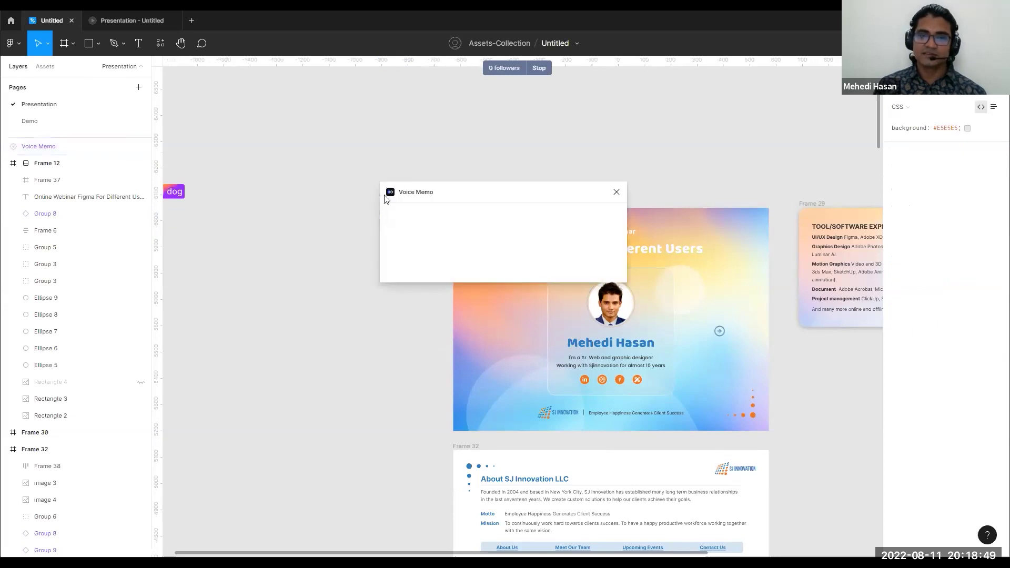
pyautogui.click(617, 194)
pyautogui.moveTo(390, 198); pyautogui.dragTo(417, 203)
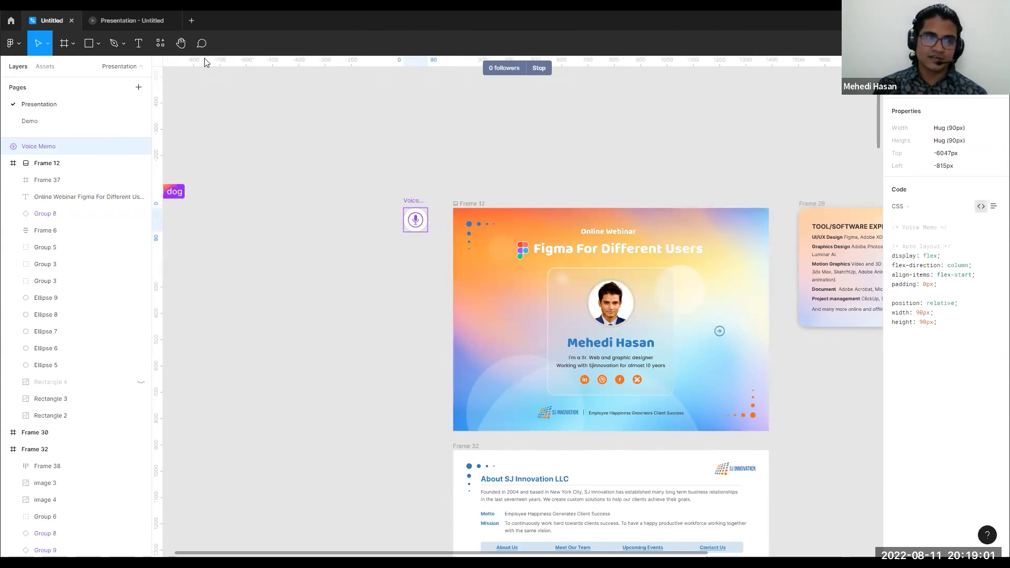
pyautogui.click(160, 43)
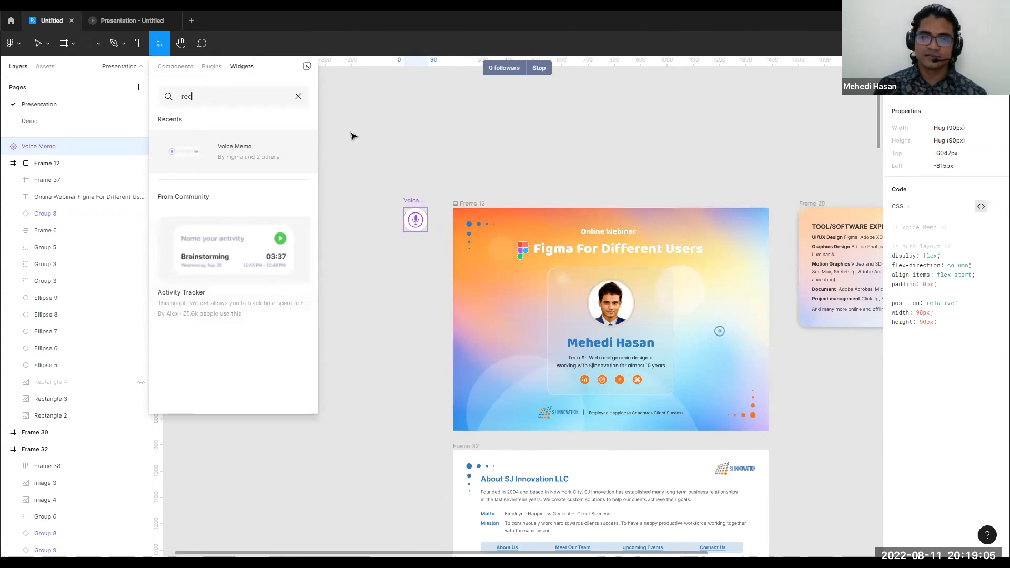
pyautogui.click(410, 131)
pyautogui.click(515, 237)
pyautogui.click(491, 206)
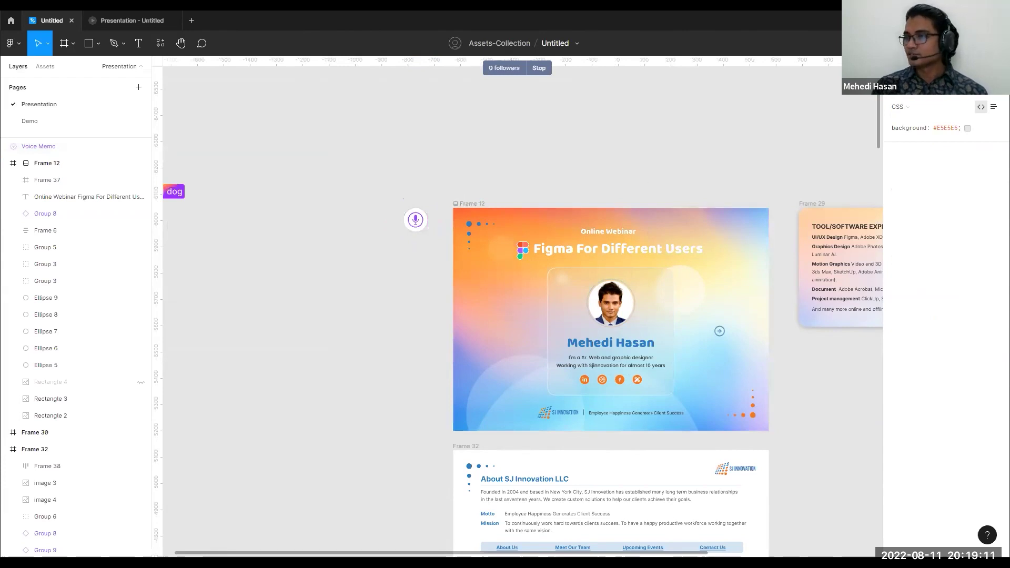
# On the Project Managers slide, view the team cards, members list and Status Annotations previews
pyautogui.click(106, 21)
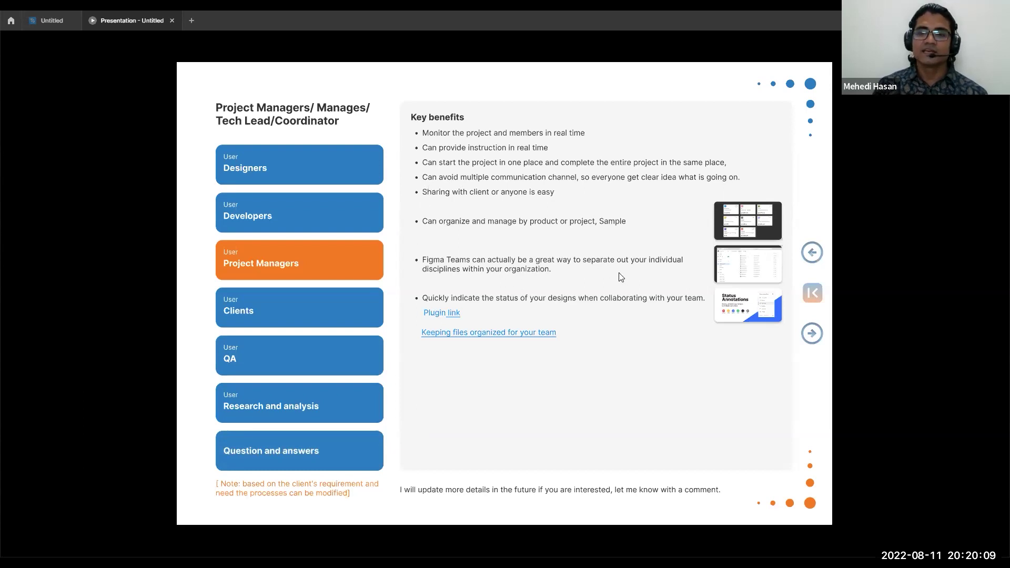
pyautogui.click(748, 226)
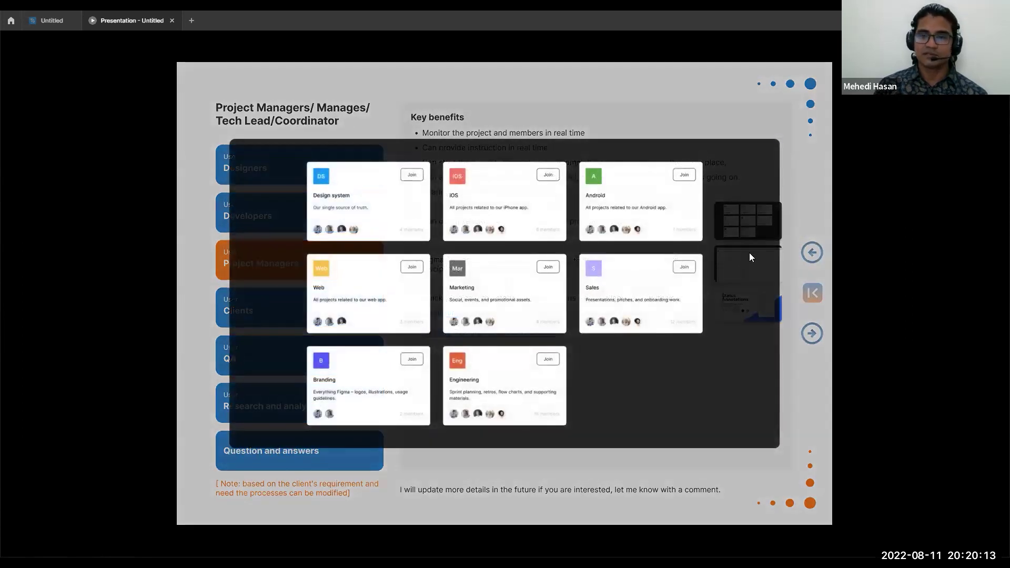
pyautogui.click(751, 258)
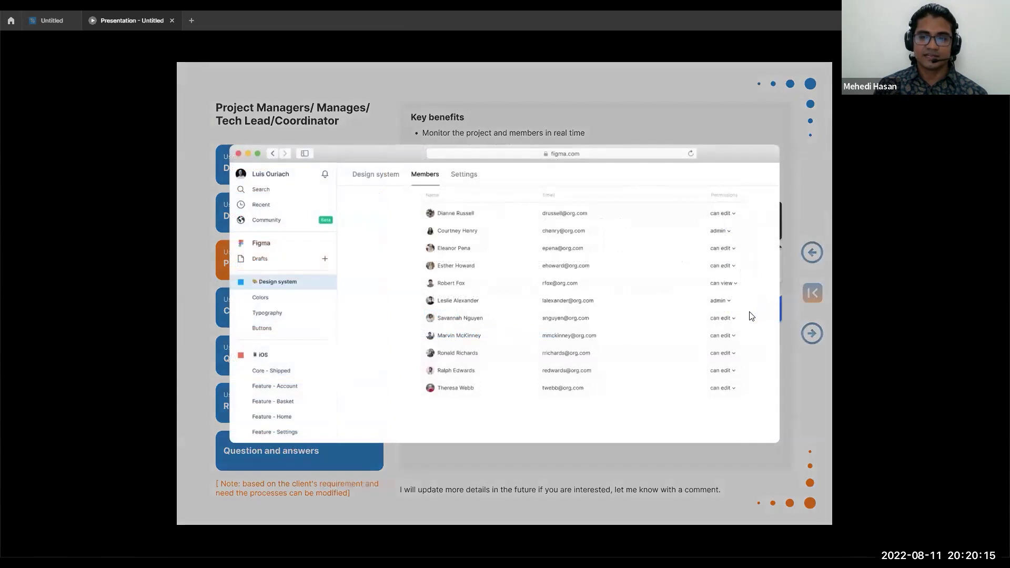
pyautogui.click(751, 316)
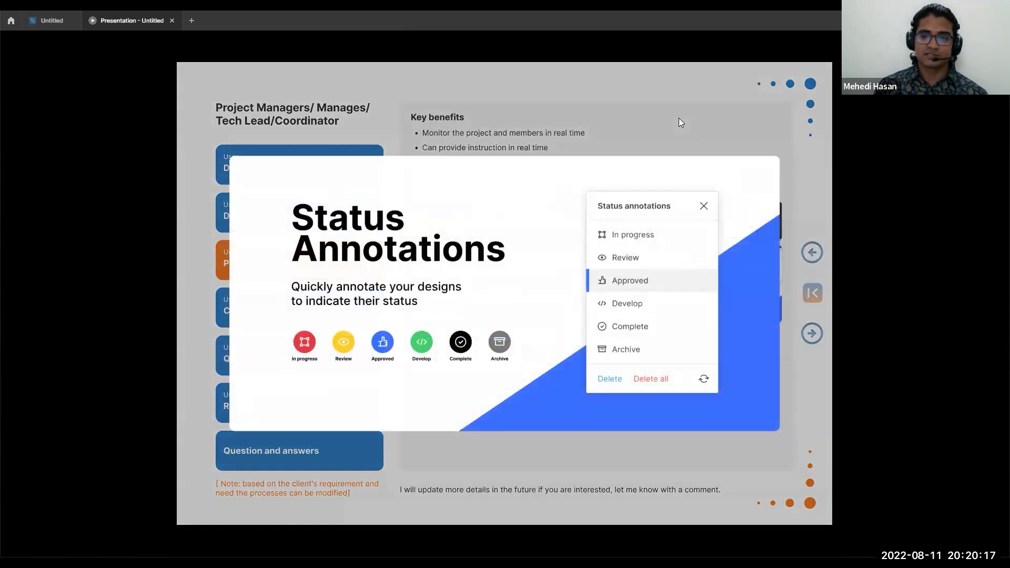
pyautogui.click(427, 416)
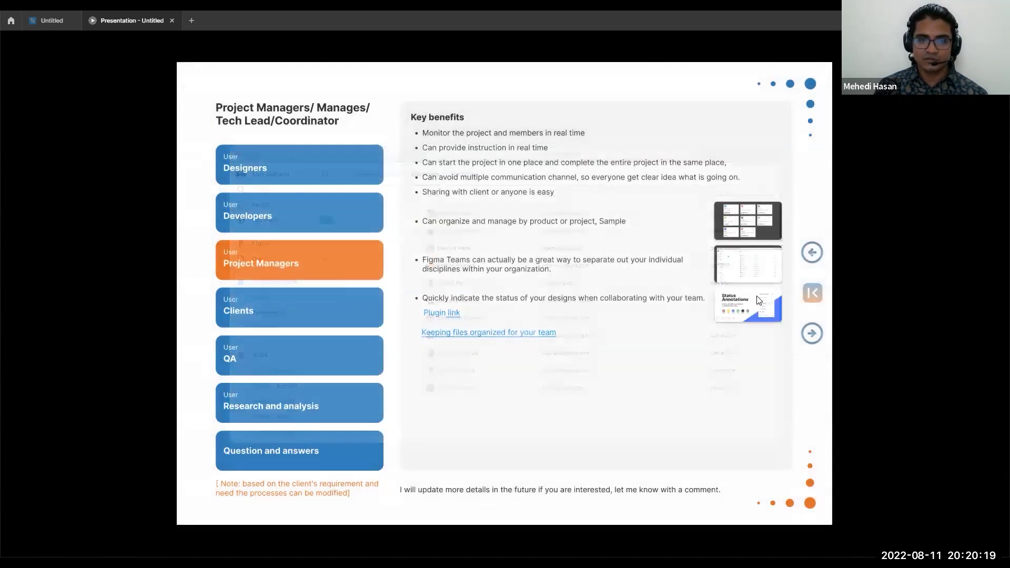
pyautogui.click(758, 300)
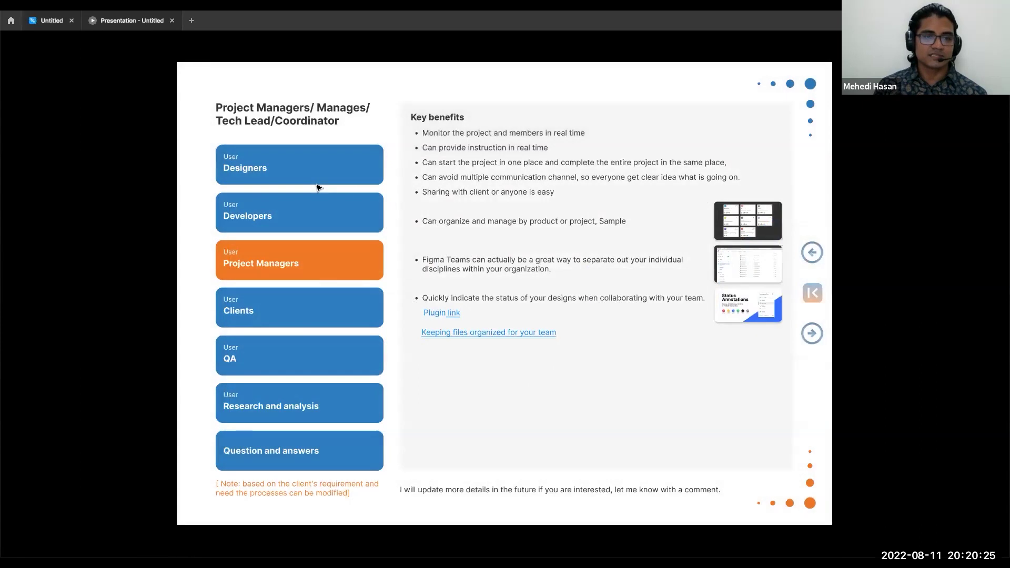
pyautogui.hotkey('ctrl', 'shift', 'Tab')
# Search plugins for 'status' and run the Status annotations command in the Untitled file
pyautogui.rightClick(316, 184)
pyautogui.click(336, 165)
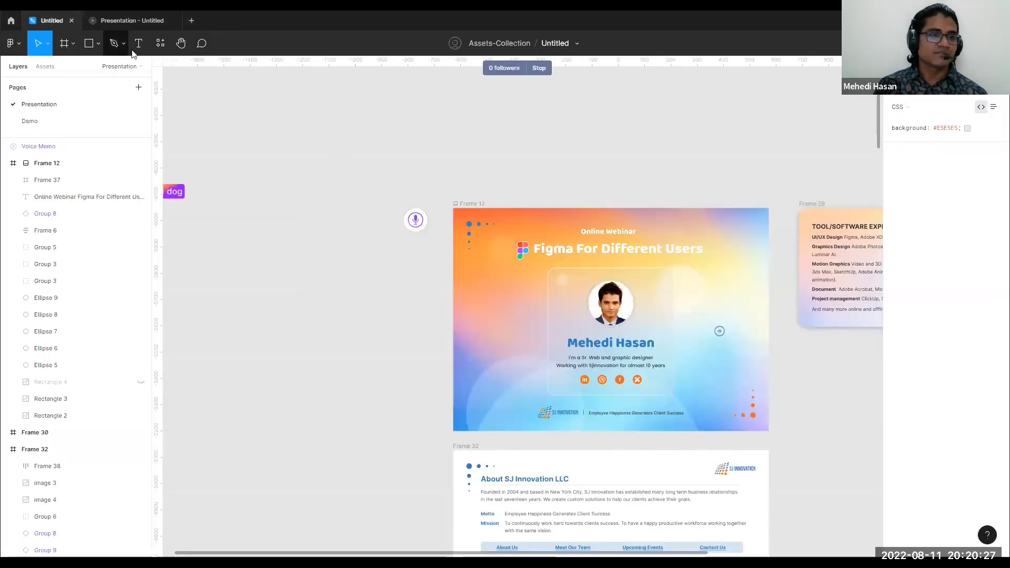
pyautogui.click(160, 43)
pyautogui.doubleClick(200, 101)
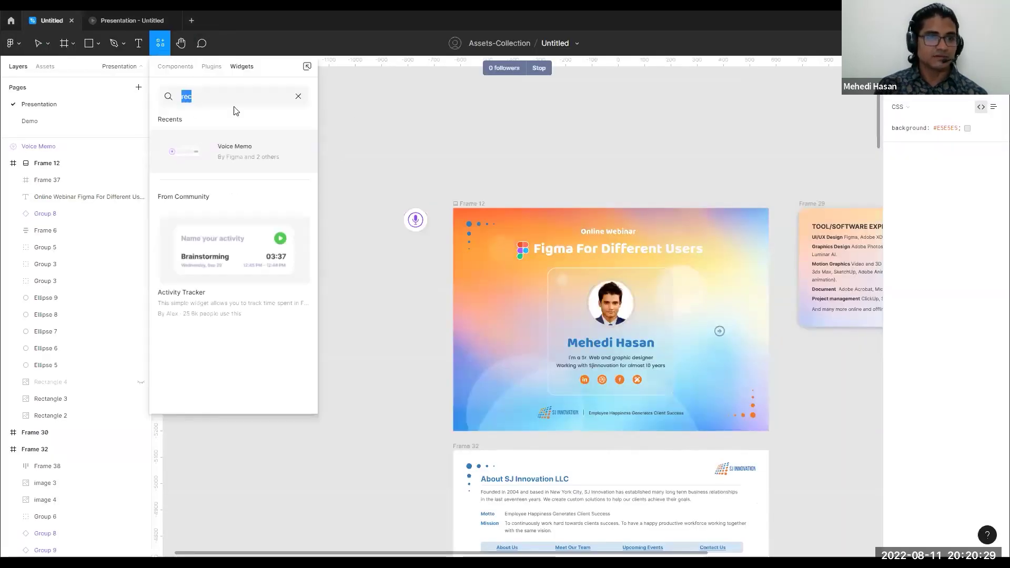
pyautogui.click(211, 67)
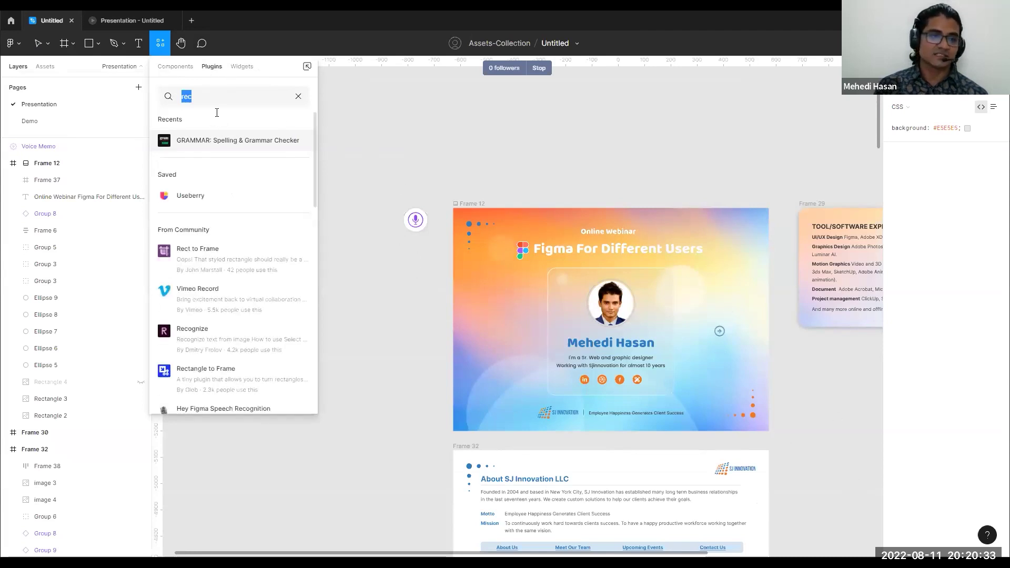
pyautogui.moveTo(299, 142)
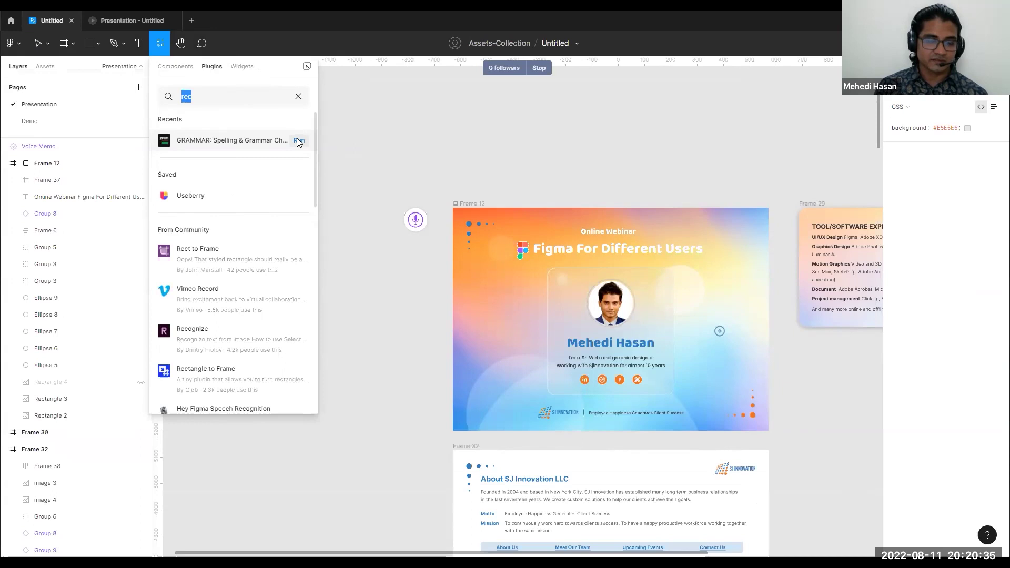
pyautogui.write('status')
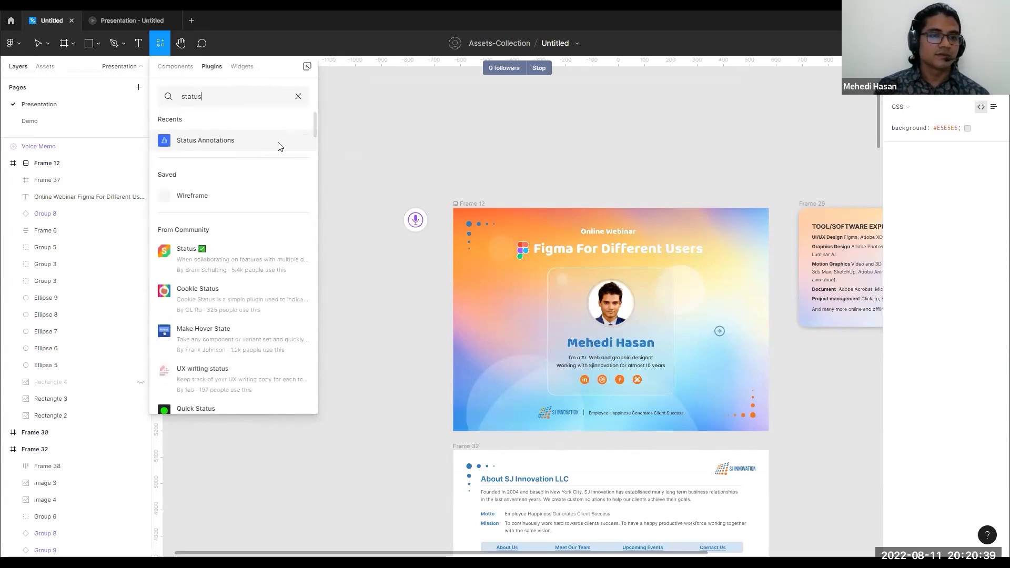
pyautogui.click(293, 140)
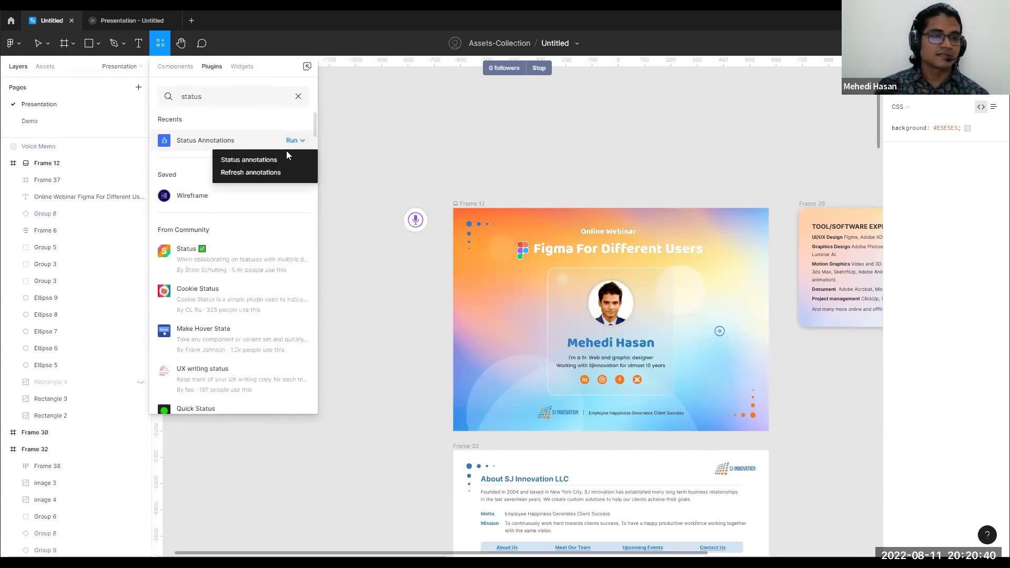
pyautogui.click(239, 160)
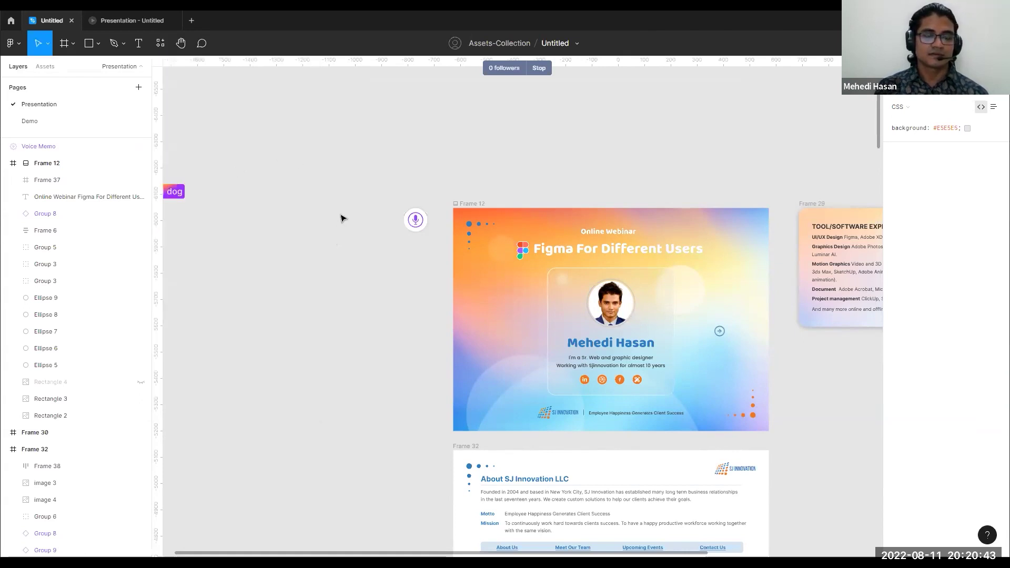
# Select Frame 12 and cycle its status through In progress, Review, Approved and Develop
pyautogui.moveTo(284, 182)
pyautogui.mouseDown()
pyautogui.moveTo(347, 222)
pyautogui.moveTo(305, 209)
pyautogui.mouseUp()
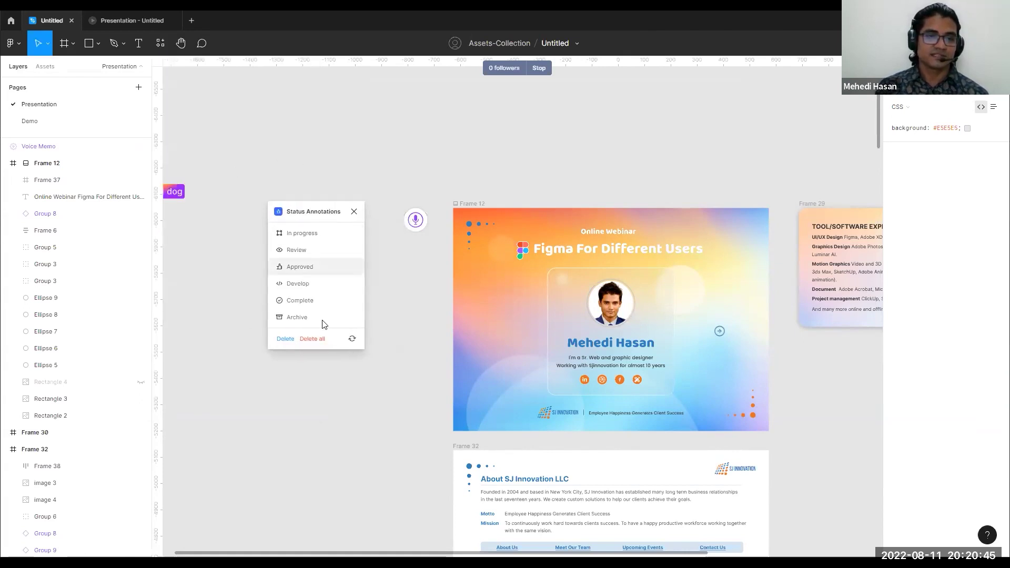
pyautogui.click(472, 204)
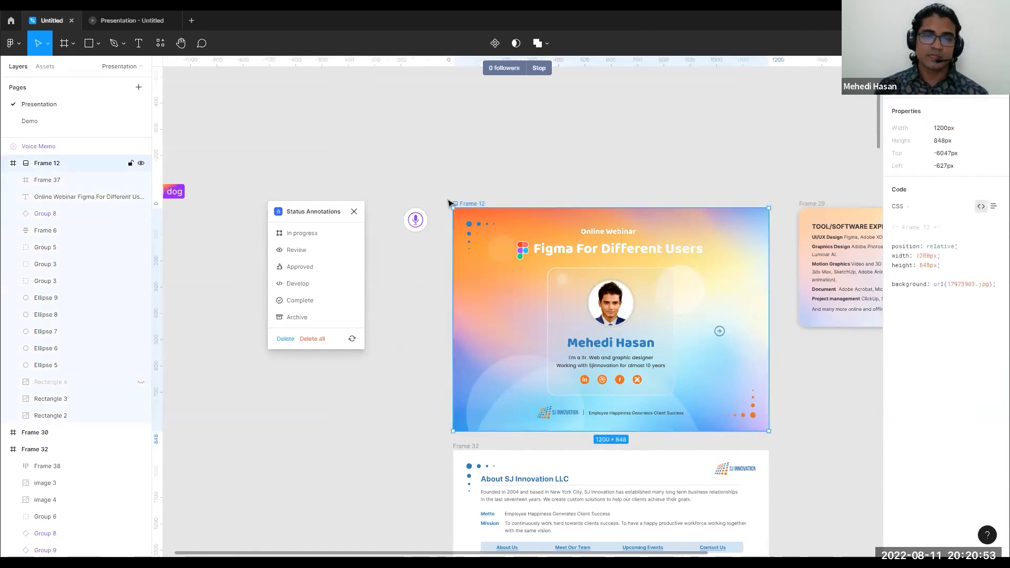
pyautogui.click(308, 234)
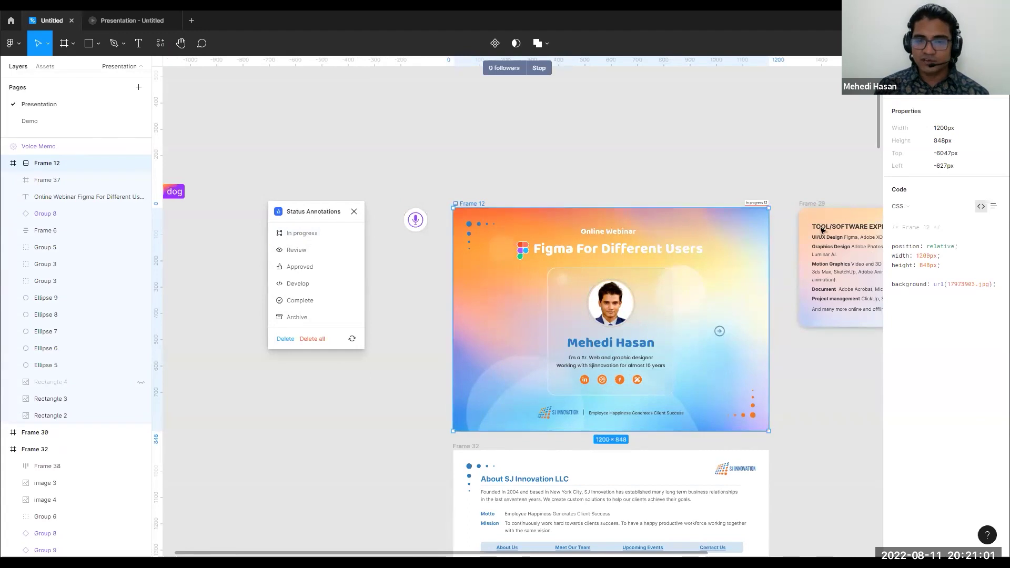
pyautogui.click(299, 250)
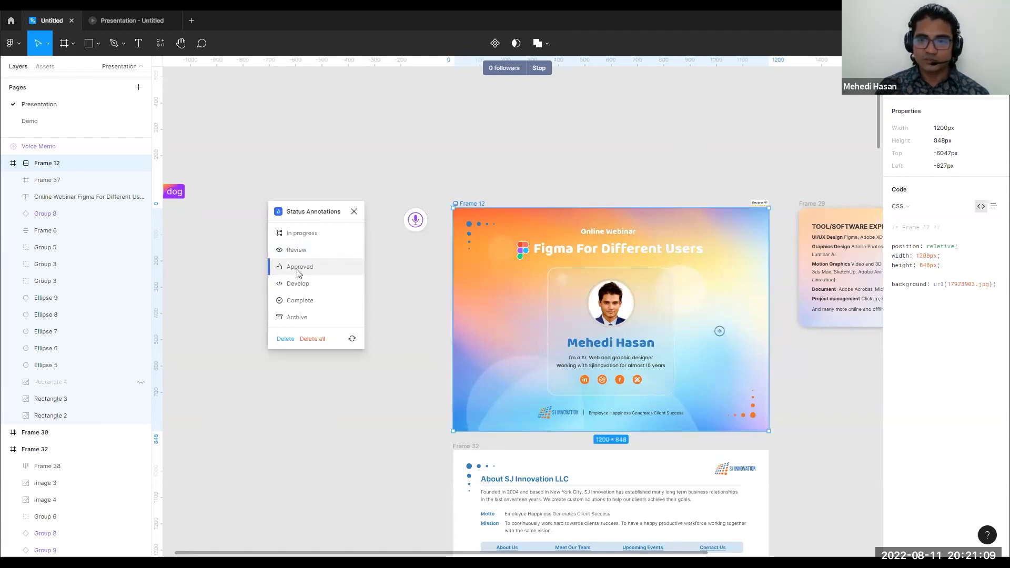
pyautogui.press('alt')
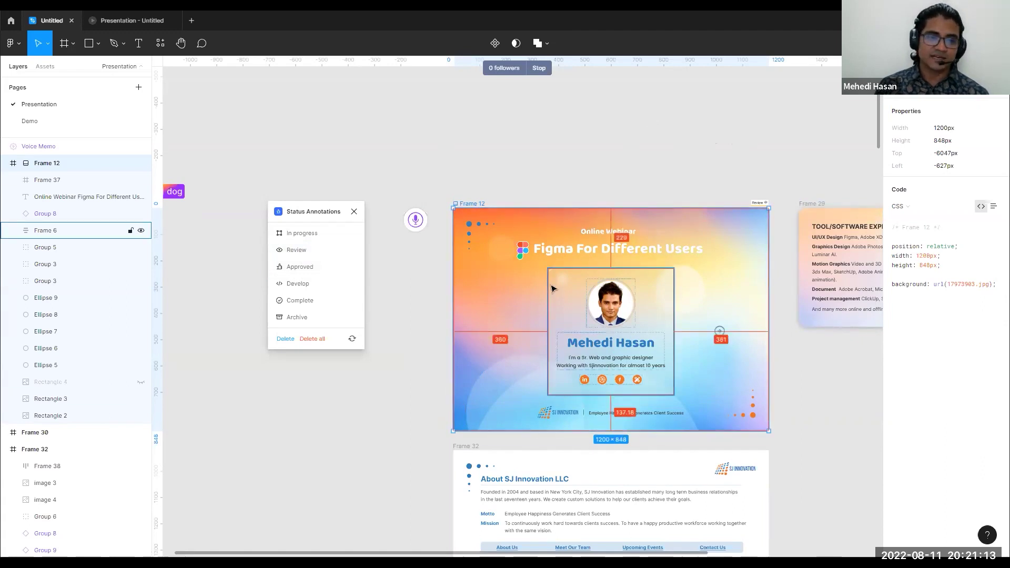
pyautogui.click(300, 270)
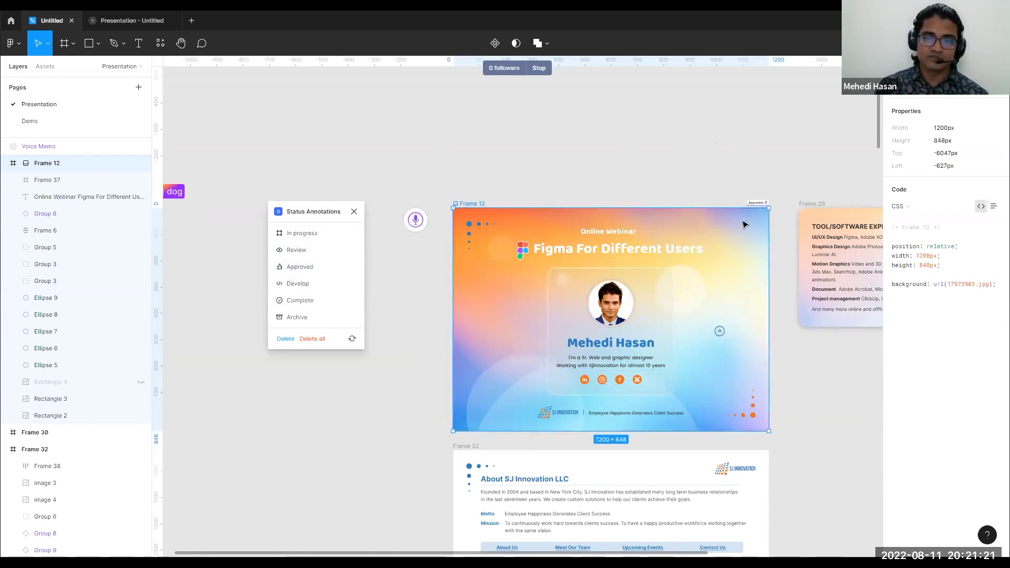
pyautogui.click(301, 284)
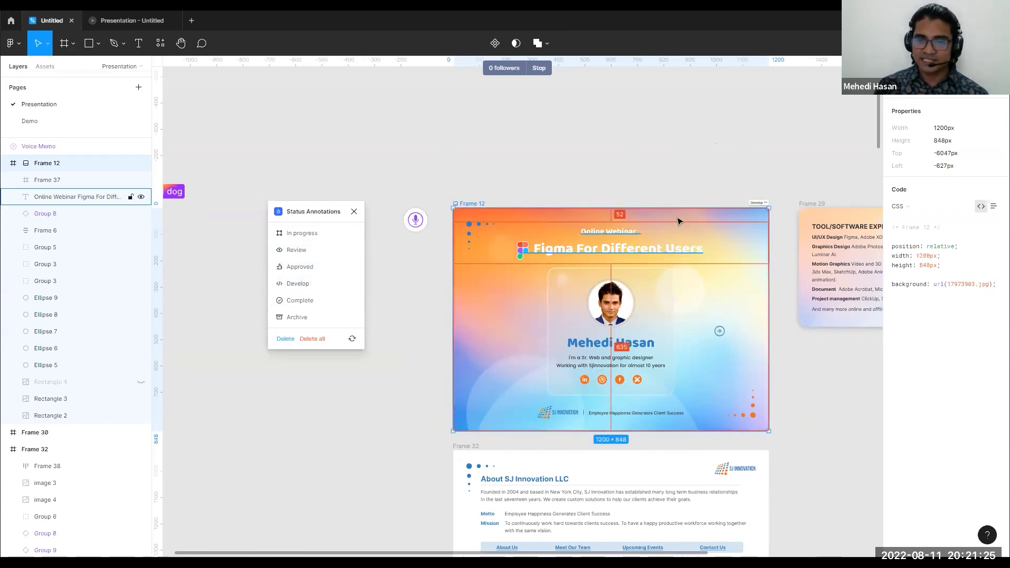
# Reselect Frame 12, mark it Complete, and close the Status Annotations window
pyautogui.click(761, 202)
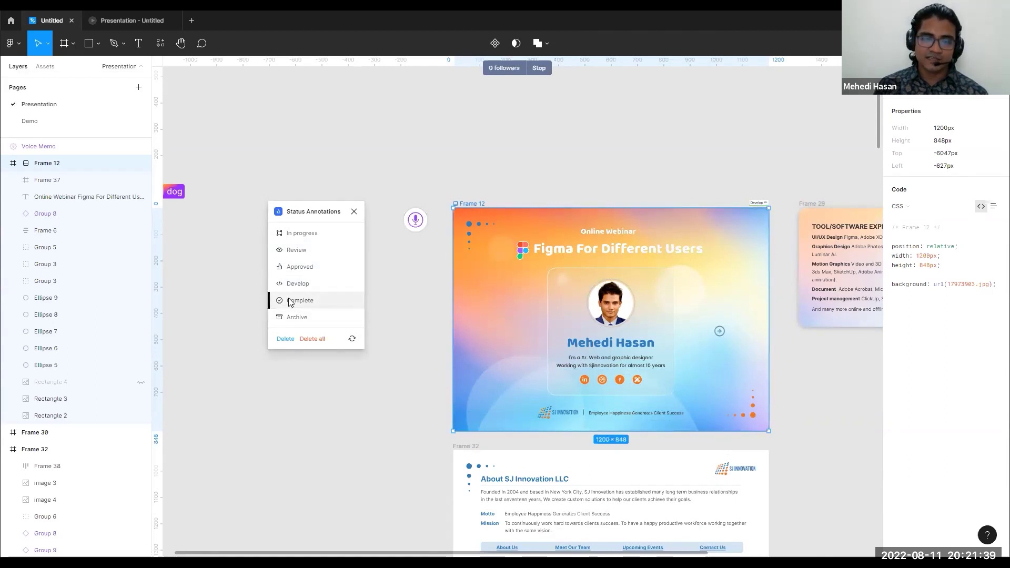
pyautogui.click(334, 303)
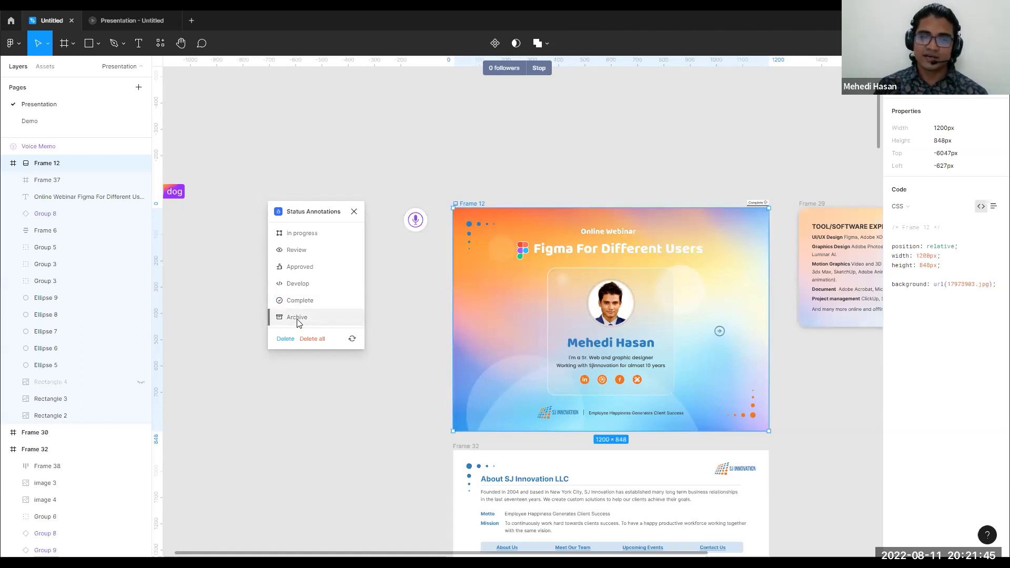
pyautogui.click(354, 213)
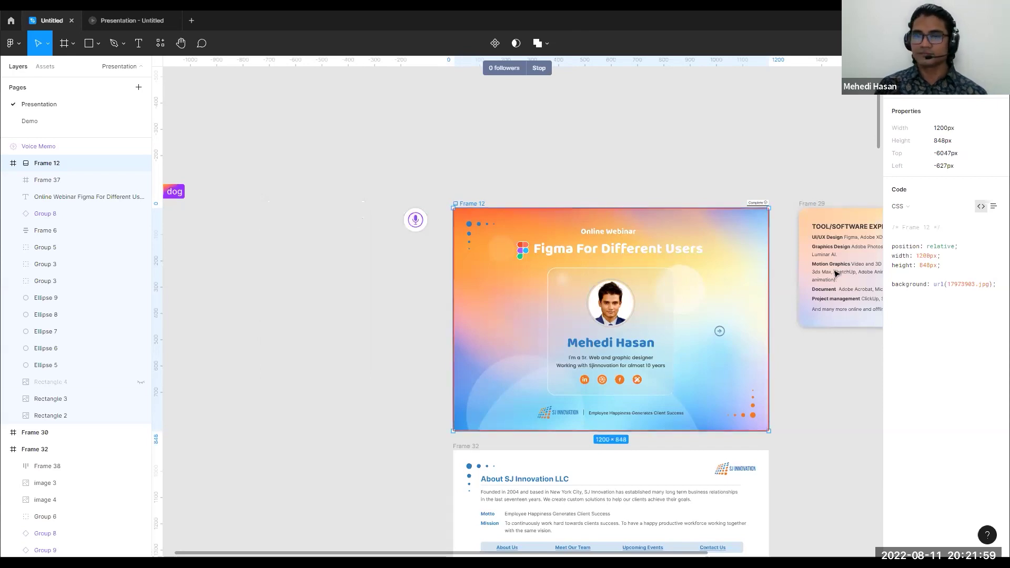
pyautogui.click(120, 21)
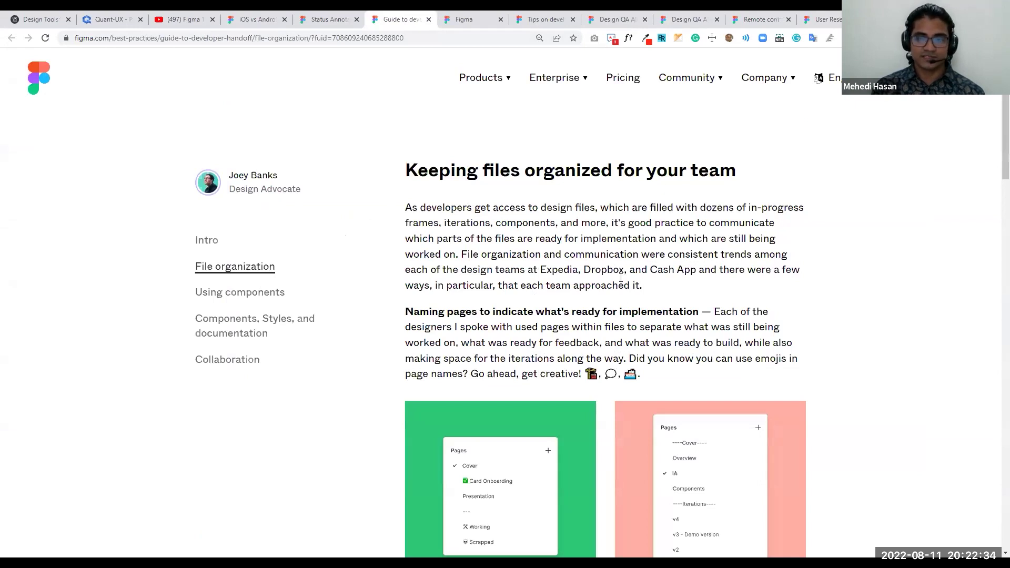
# Scroll through the File organization section of the Keeping files organized for your team article
pyautogui.scroll(-8, 488, 330)
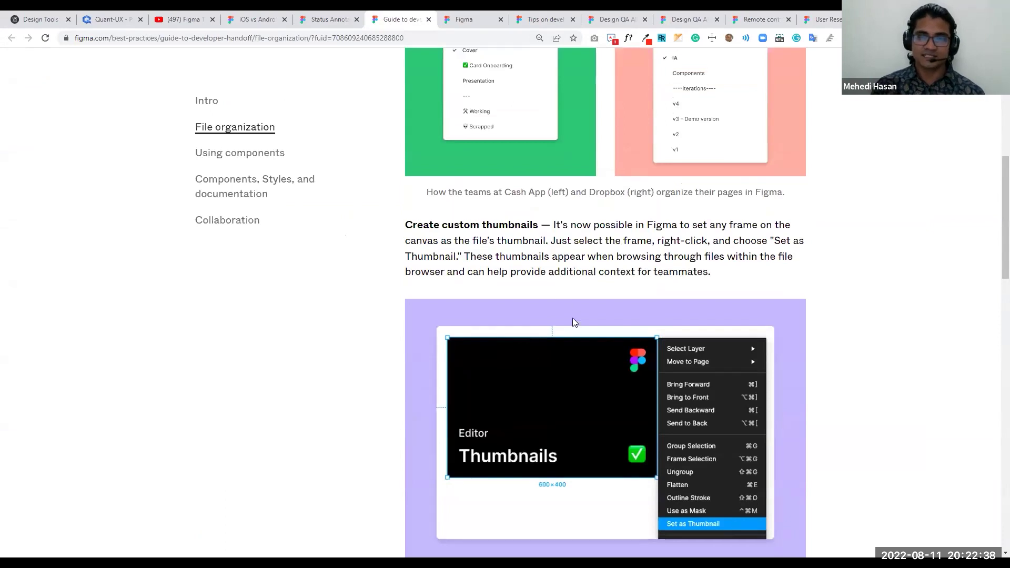
pyautogui.scroll(4, 572, 318)
pyautogui.scroll(-5, 634, 354)
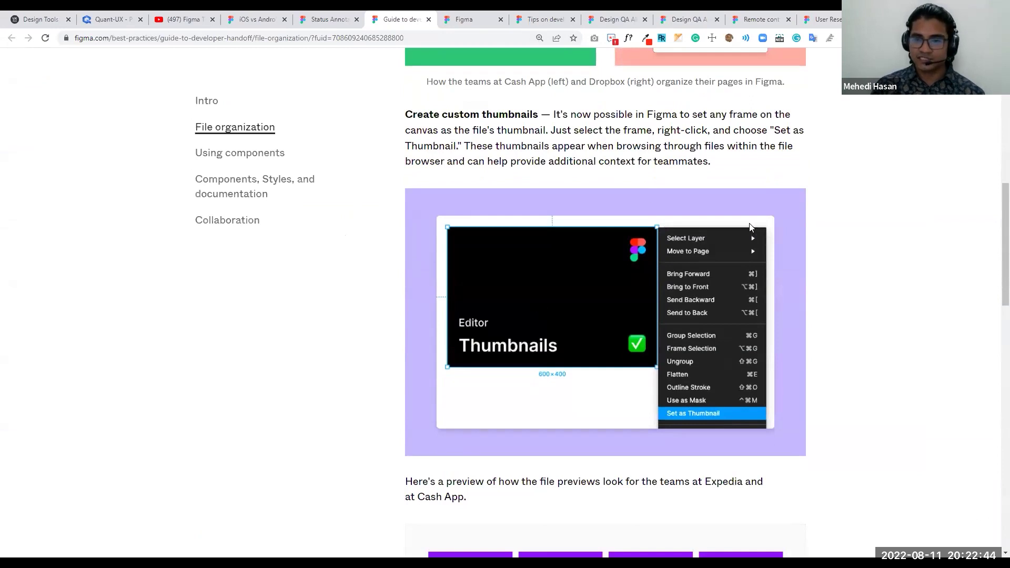
pyautogui.scroll(-5, 596, 351)
pyautogui.scroll(-8, 598, 356)
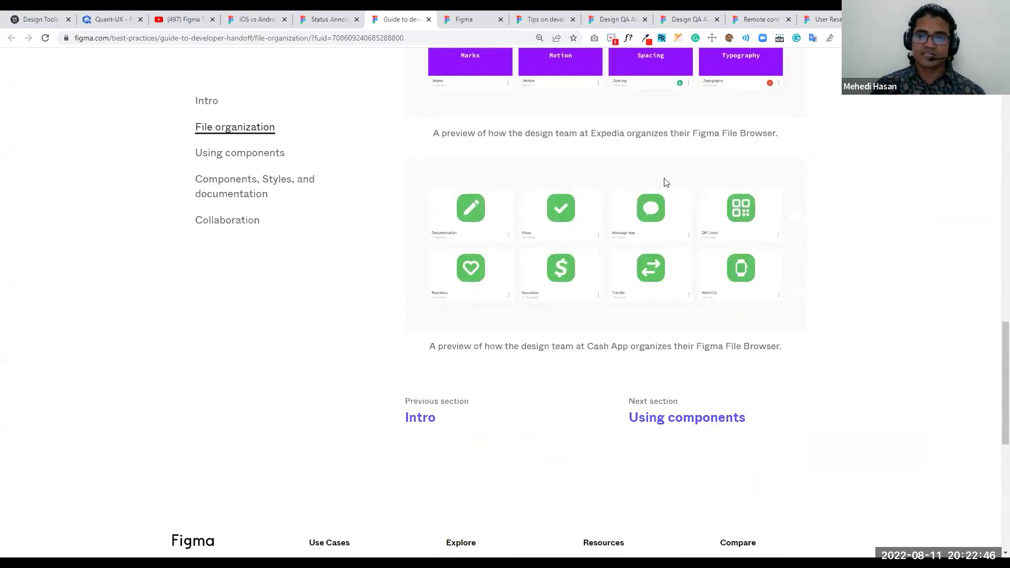
pyautogui.scroll(9, 652, 340)
pyautogui.scroll(13, 637, 357)
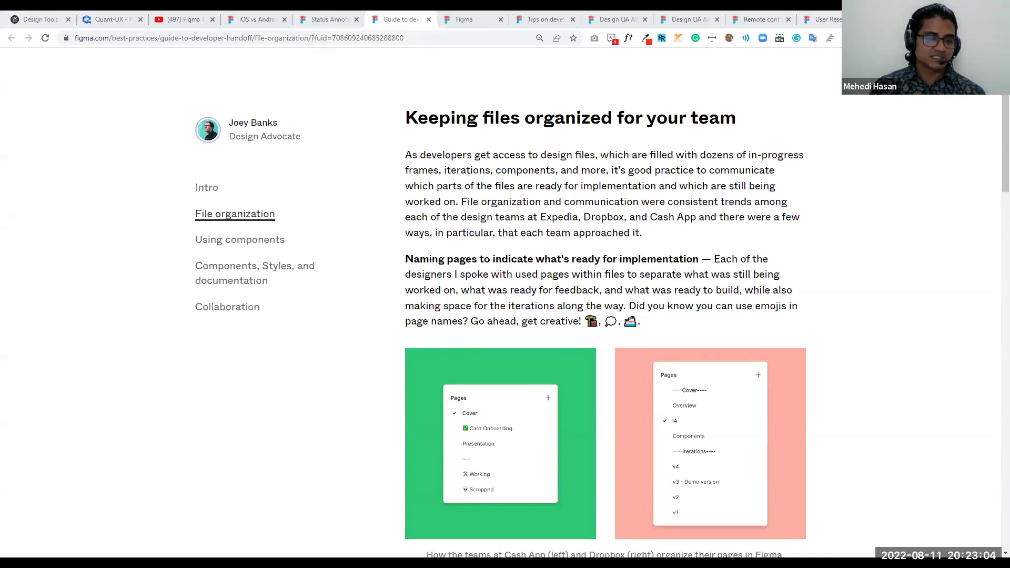
pyautogui.hotkey('alt', 'Tab')
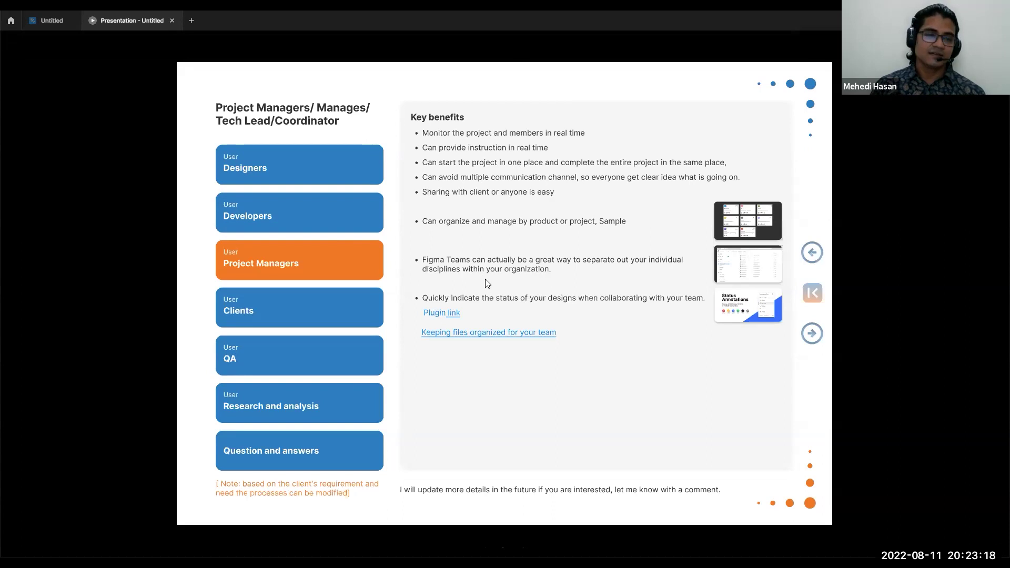
# Jump to the Clients slide, 10 of 13, with its three key benefits
pyautogui.click(266, 323)
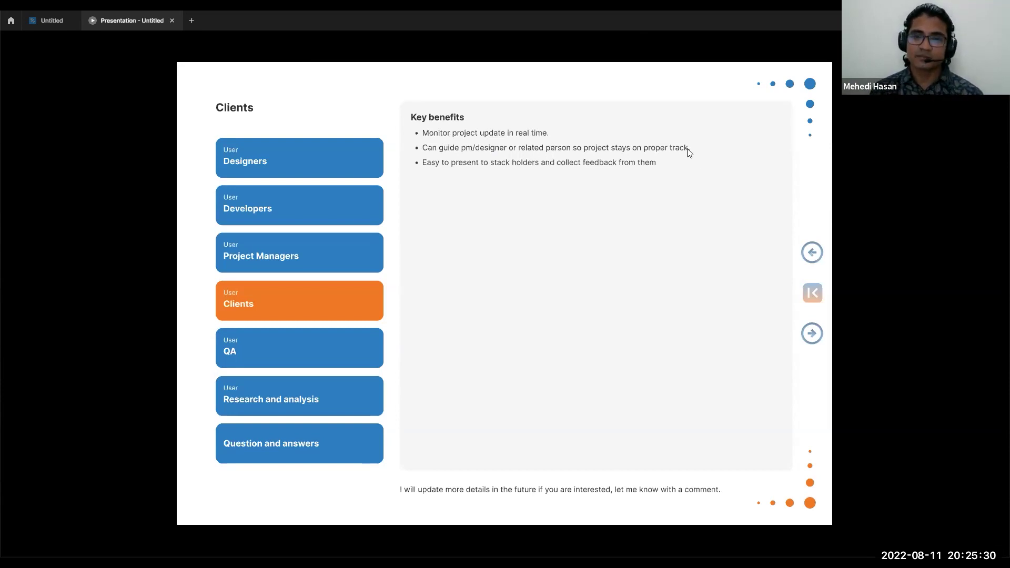
# Open the Untitled design file's version history and view the Aug 5, 4:02 PM autosave
pyautogui.click(50, 20)
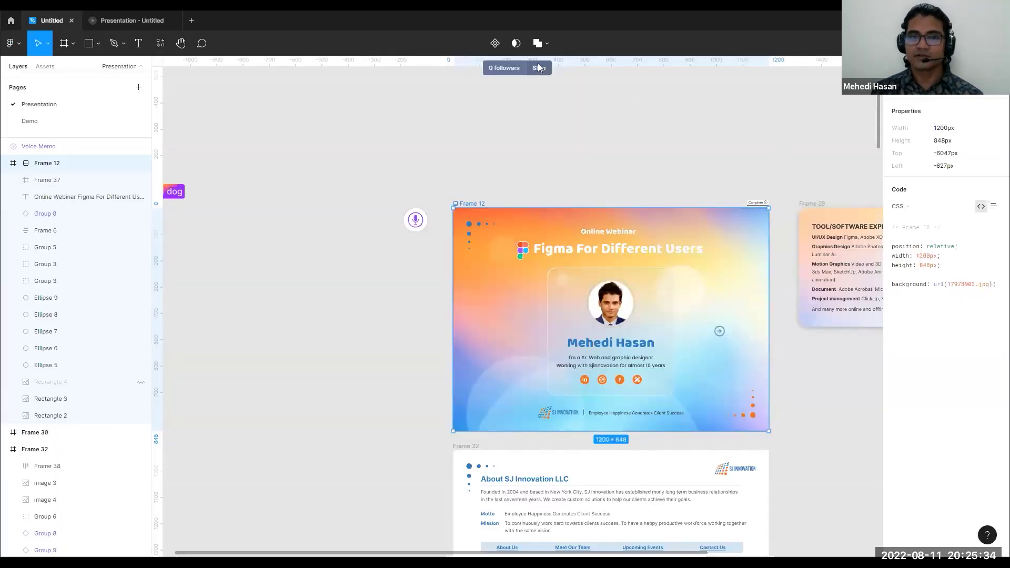
pyautogui.click(576, 45)
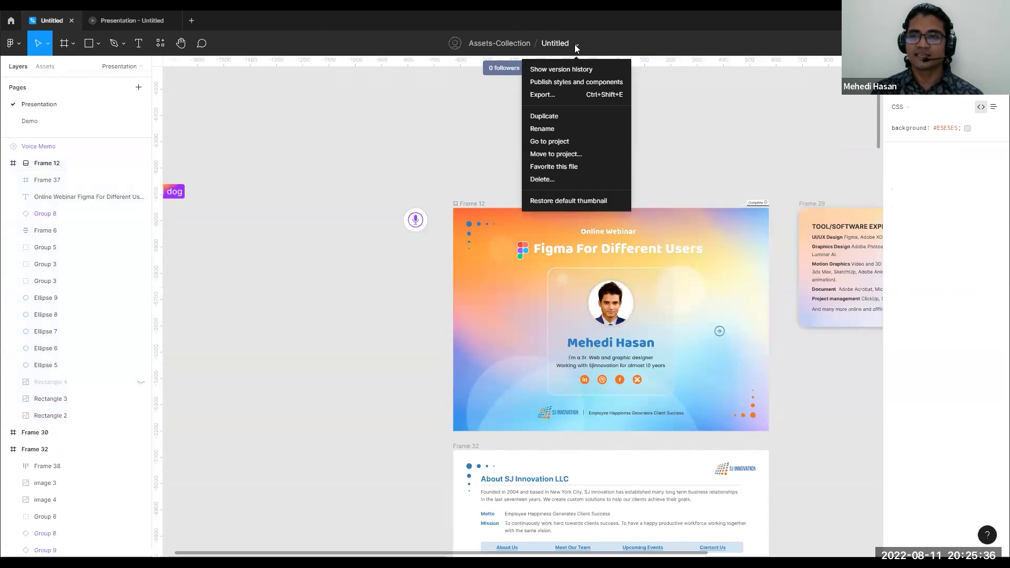
pyautogui.click(577, 71)
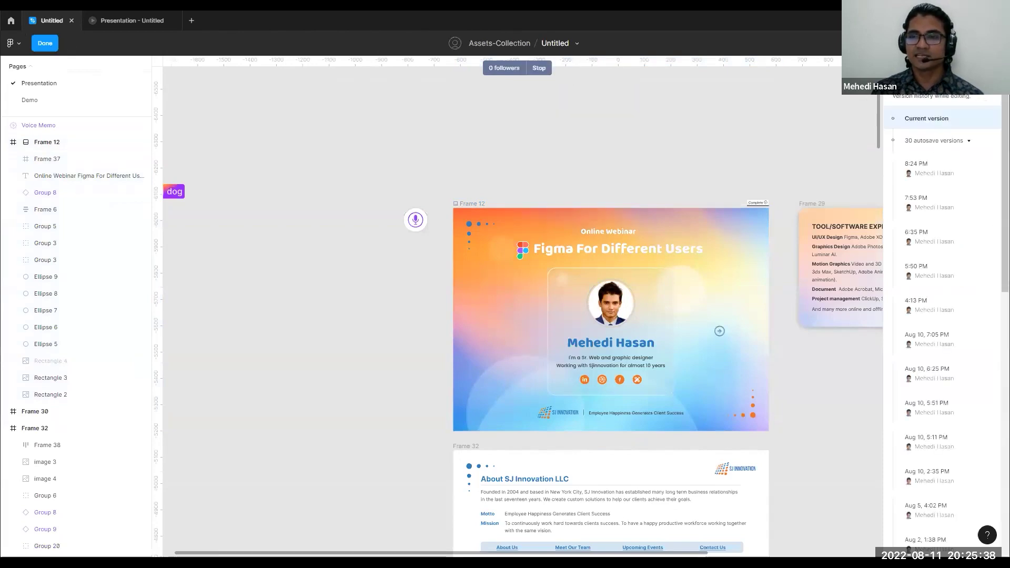
pyautogui.scroll(-12, 928, 227)
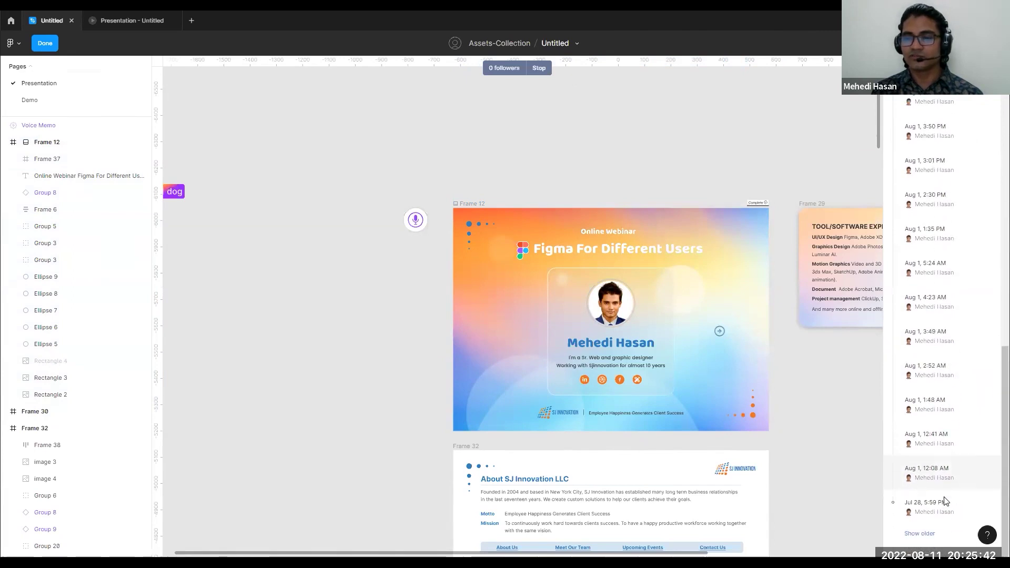
pyautogui.scroll(4, 922, 344)
pyautogui.scroll(6, 921, 343)
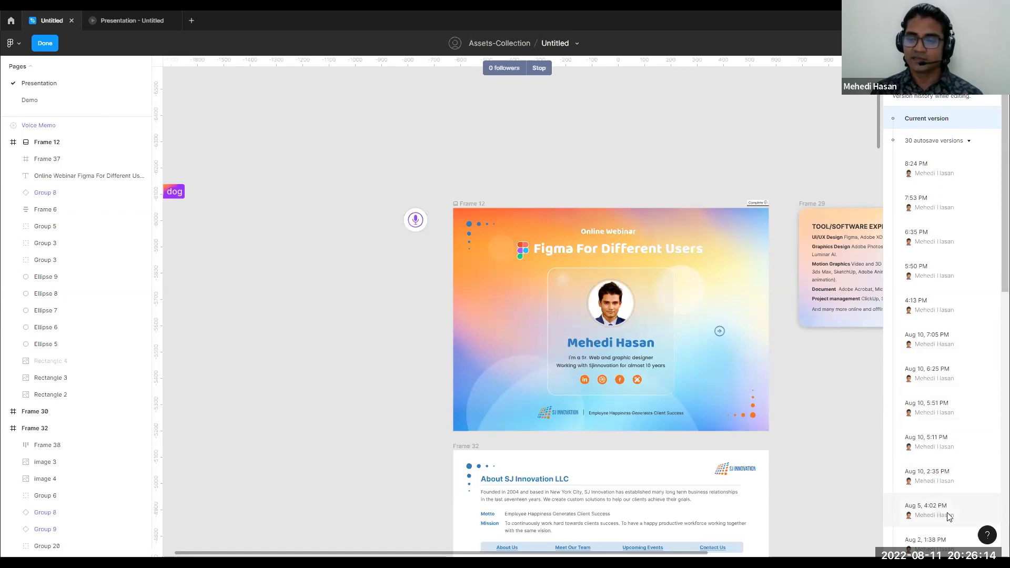
pyautogui.click(992, 511)
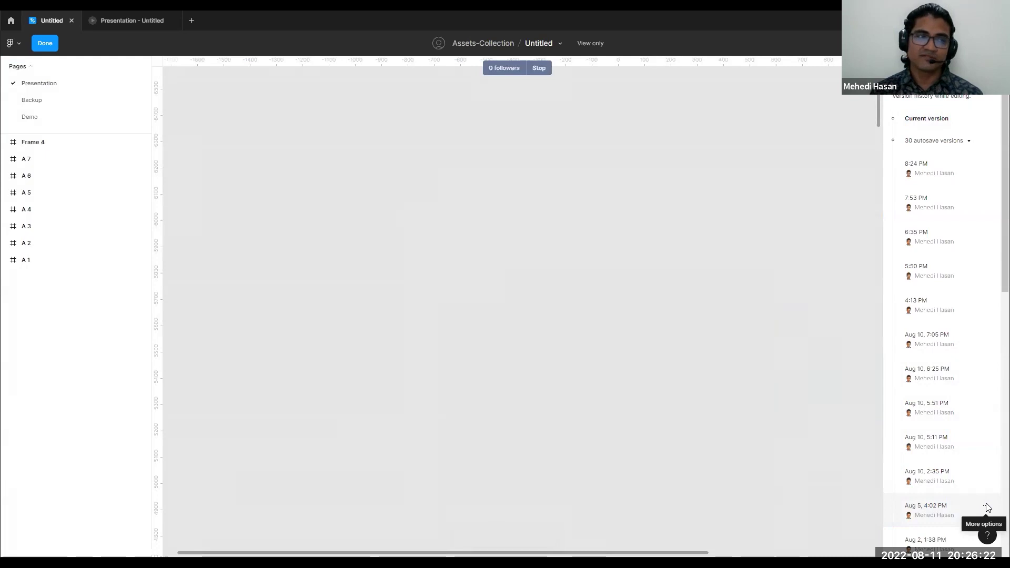
# Exit version history and return to the 'Presentation - Untitled' tab on the Clients slide
pyautogui.click(46, 43)
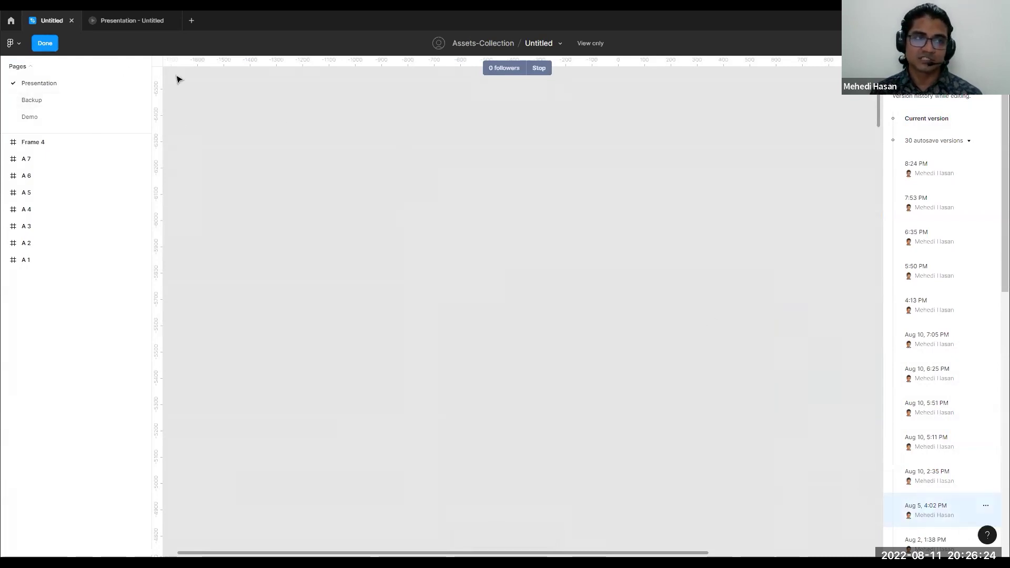
pyautogui.click(113, 20)
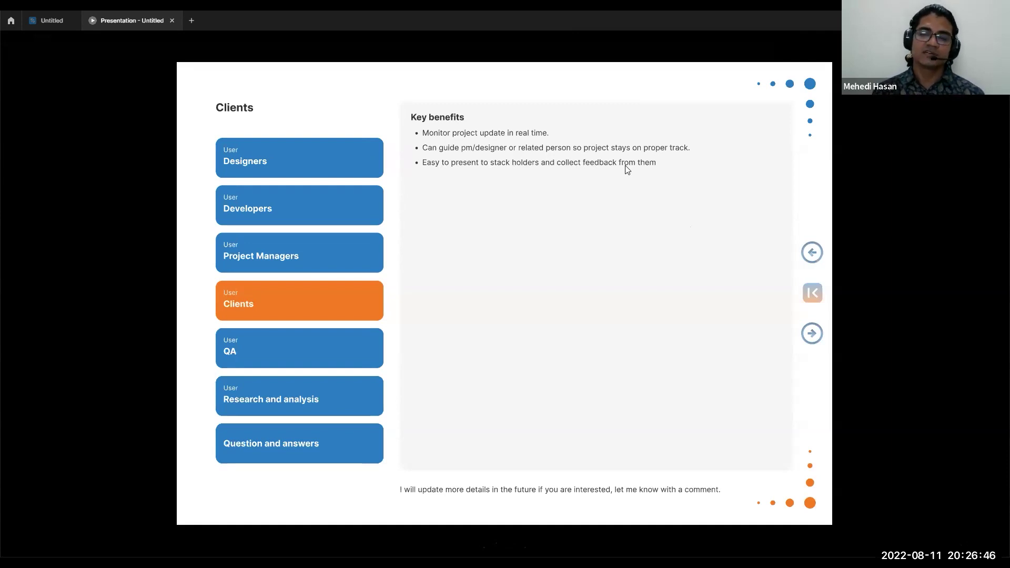
# Advance the presentation from Clients to the QA slide, then bring up Chrome's Figma Developers page
pyautogui.click(49, 20)
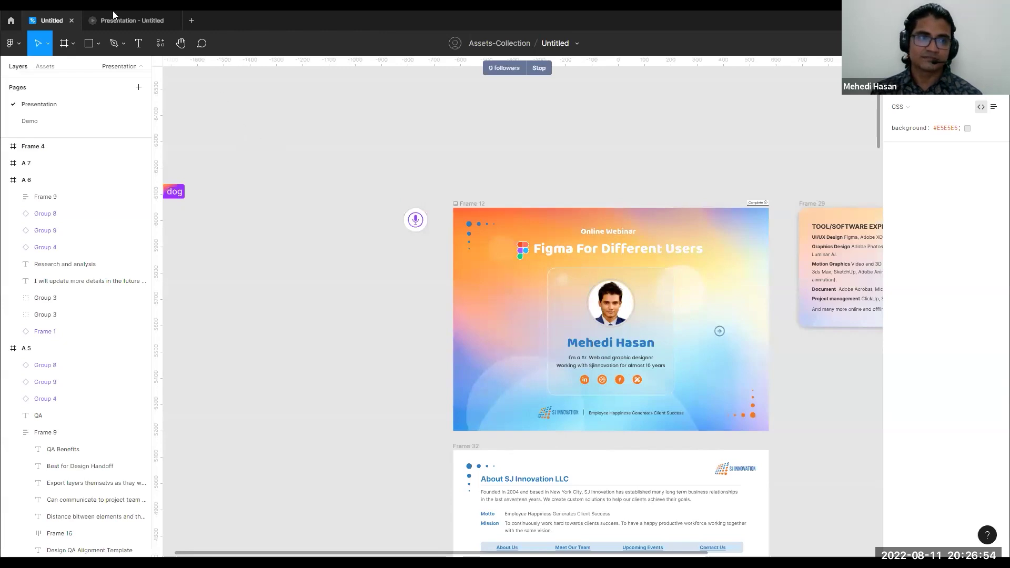
pyautogui.click(126, 20)
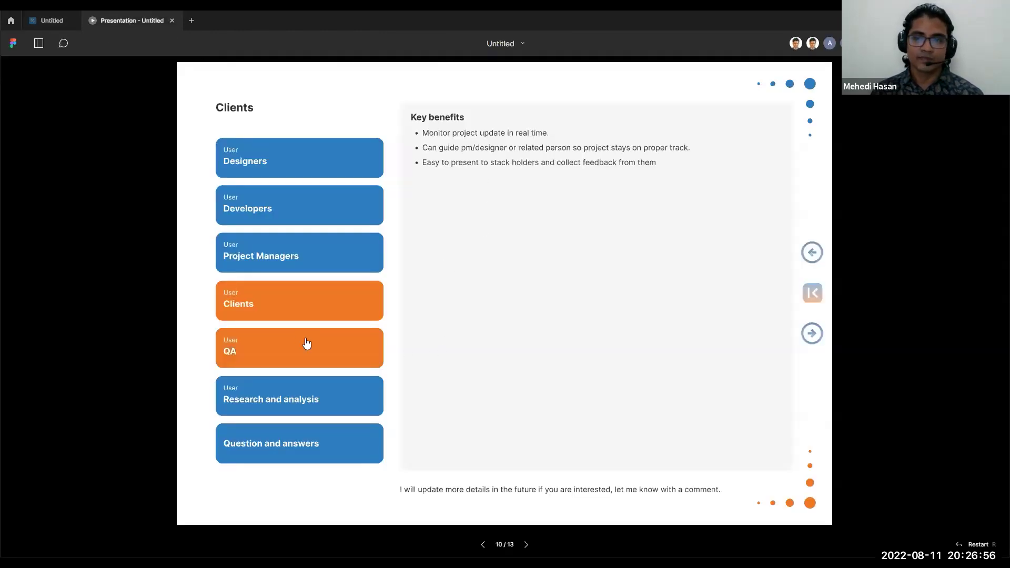
pyautogui.click(342, 344)
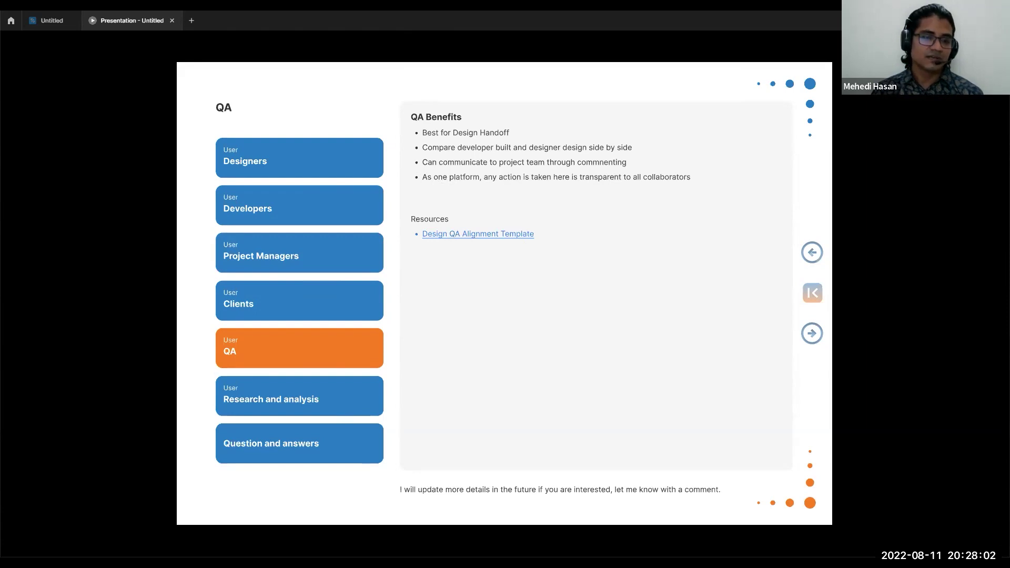
pyautogui.hotkey('alt', 'Tab')
# Switch through Chrome tabs to the Design QA Alignment Template file
pyautogui.hotkey('ctrl', 'Tab')
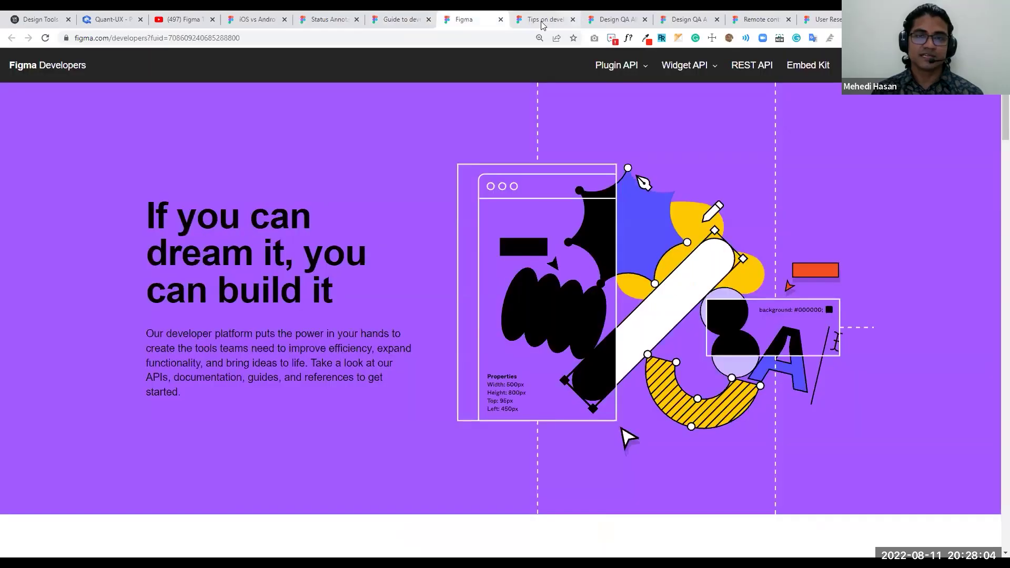
pyautogui.click(550, 19)
pyautogui.click(655, 21)
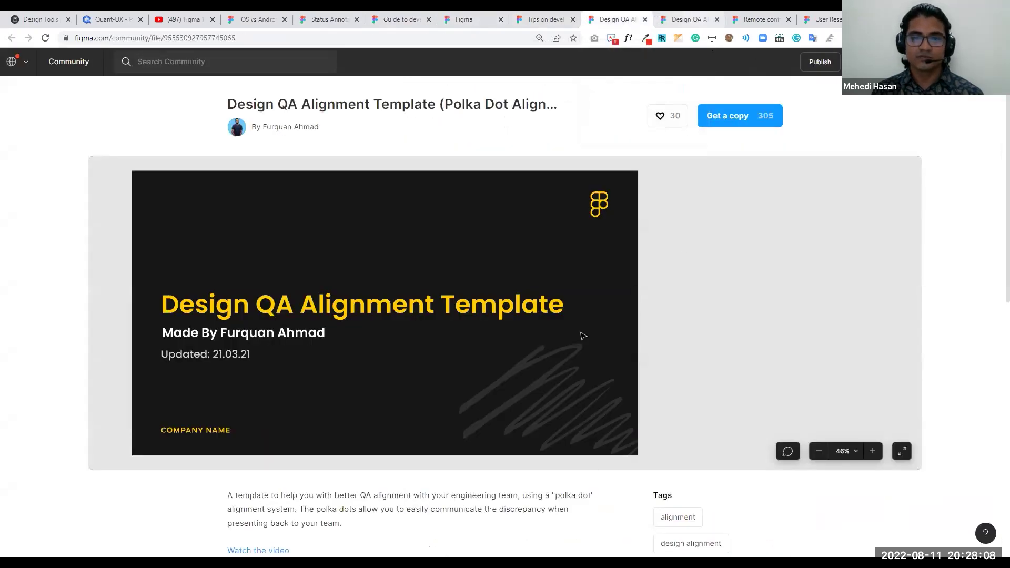
pyautogui.hotkey('ctrl', 'Tab')
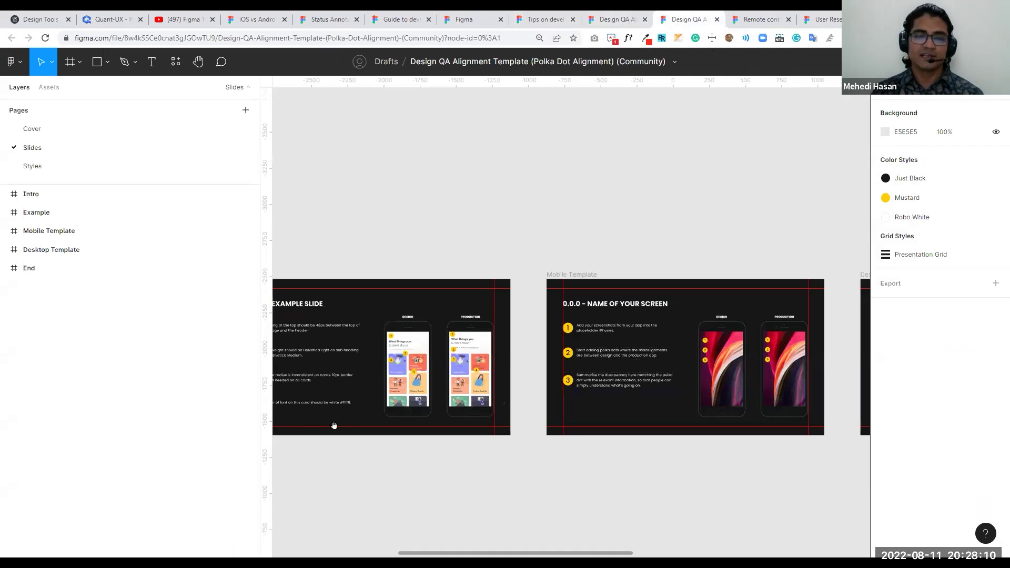
# Zoom out to fit all slides, then bring the Intro and Example slides into view
pyautogui.hotkey('shift', '1')
pyautogui.hscroll(-5, 533, 352)
pyautogui.hscroll(7, 533, 351)
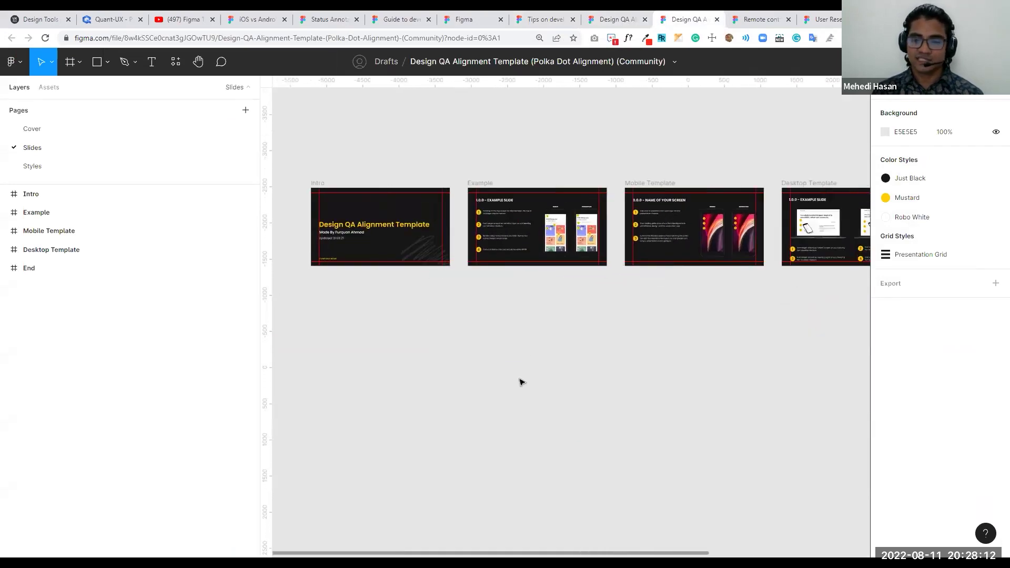
pyautogui.scroll(1, 522, 382)
pyautogui.keyDown('ctrl'); pyautogui.scroll(5, 527, 405); pyautogui.keyUp('ctrl')
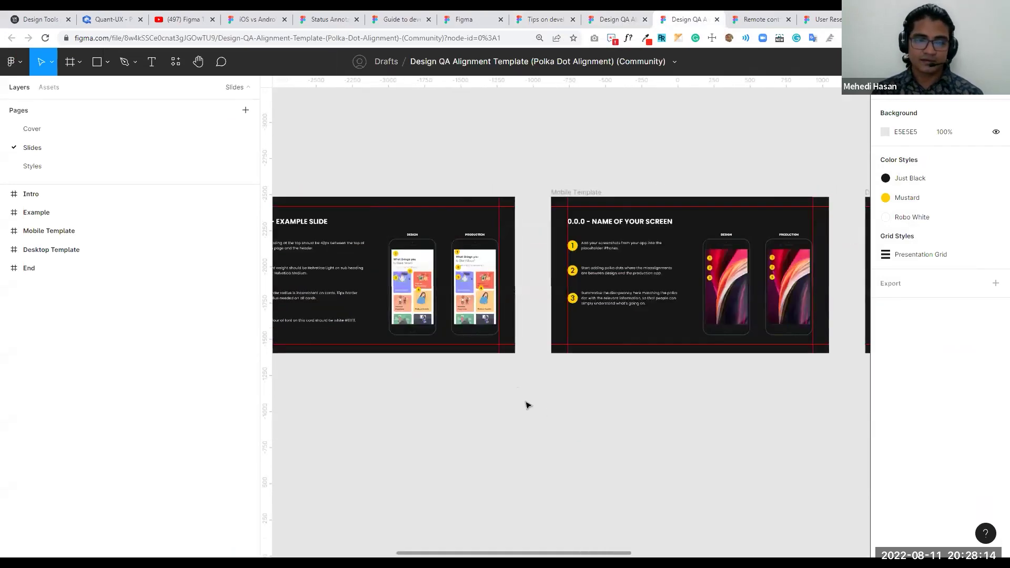
pyautogui.hscroll(-5, 649, 361)
pyautogui.scroll(-1, 650, 361)
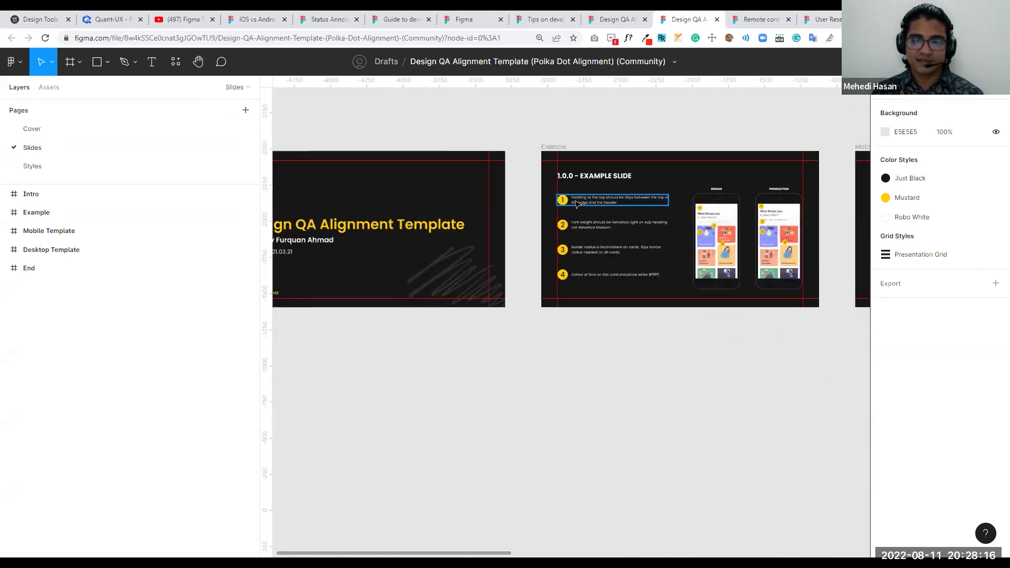
# Select the item 4 discrepancy note, then pan toward the Mobile Template slide
pyautogui.click(579, 250)
pyautogui.click(582, 275)
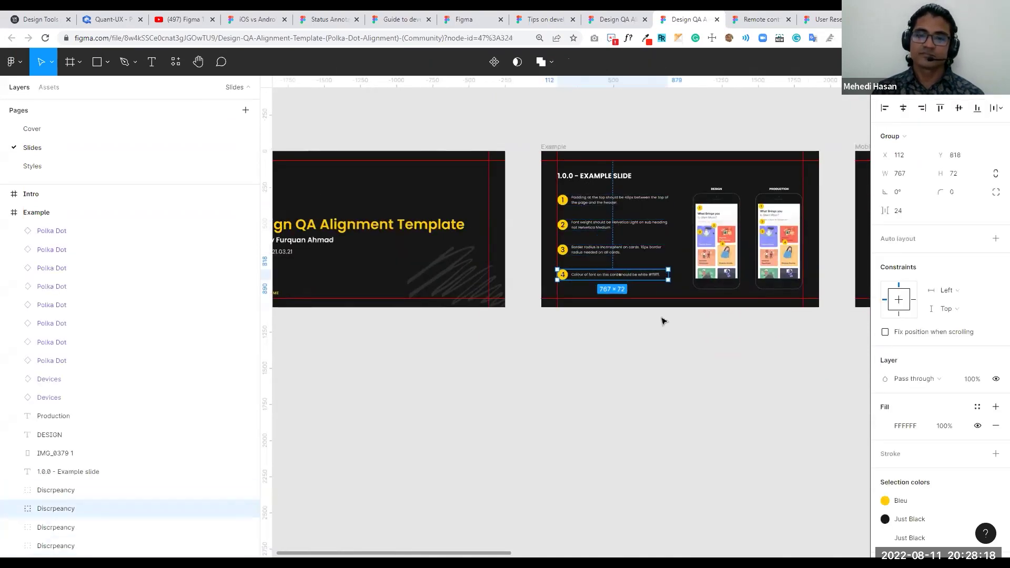
pyautogui.moveTo(678, 367); pyautogui.dragTo(644, 367)
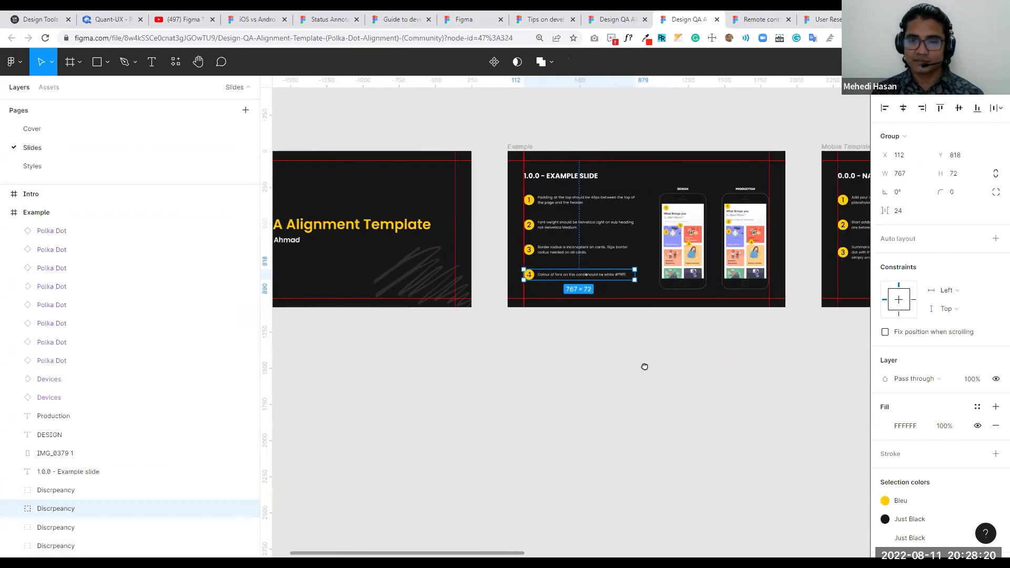
pyautogui.hscroll(2, 644, 367)
pyautogui.keyDown('ctrl'); pyautogui.scroll(5, 643, 365); pyautogui.keyUp('ctrl')
pyautogui.scroll(1, 578, 289)
pyautogui.moveTo(578, 289); pyautogui.dragTo(445, 289)
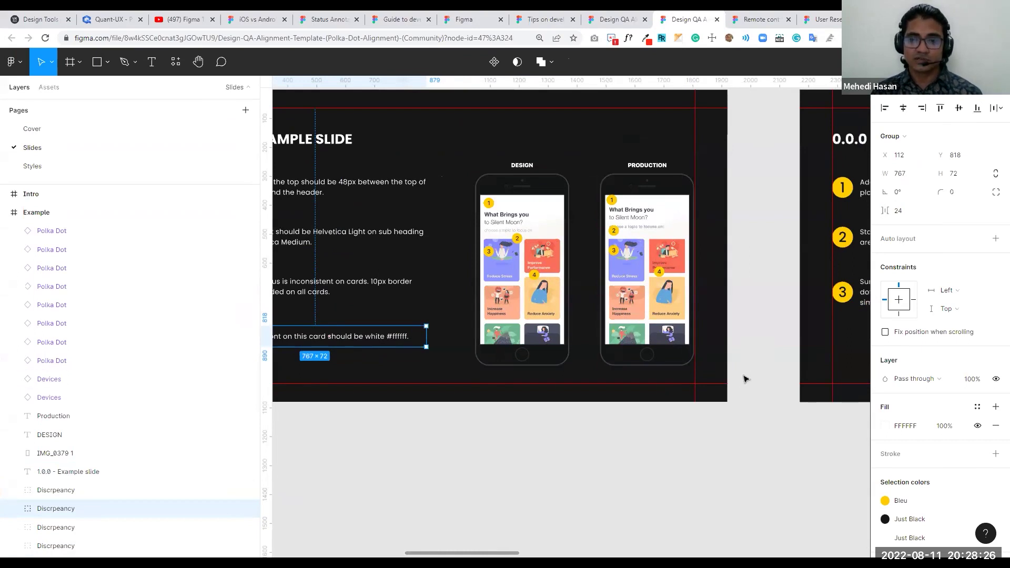
# Pan across the remaining template slides to the Thank You end slide
pyautogui.hscroll(6, 744, 379)
pyautogui.hscroll(8, 492, 315)
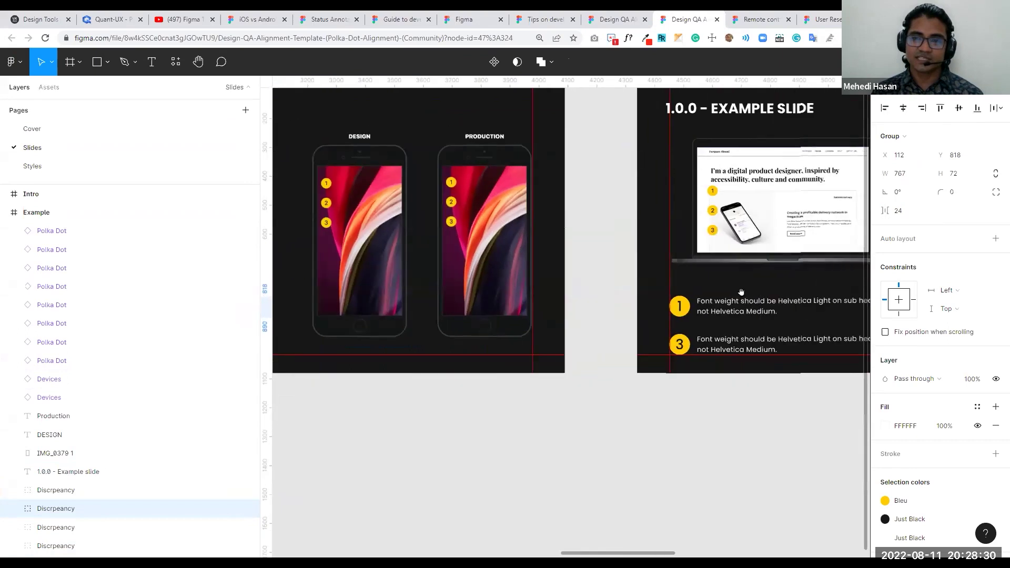
pyautogui.hscroll(15, 363, 277)
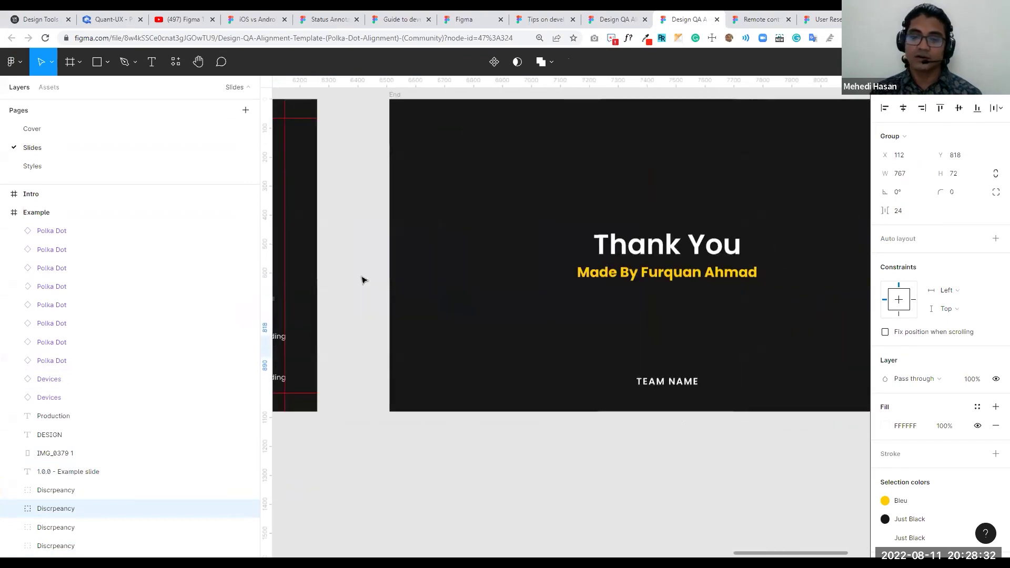
pyautogui.scroll(-5, 363, 279)
pyautogui.hscroll(-6, 415, 381)
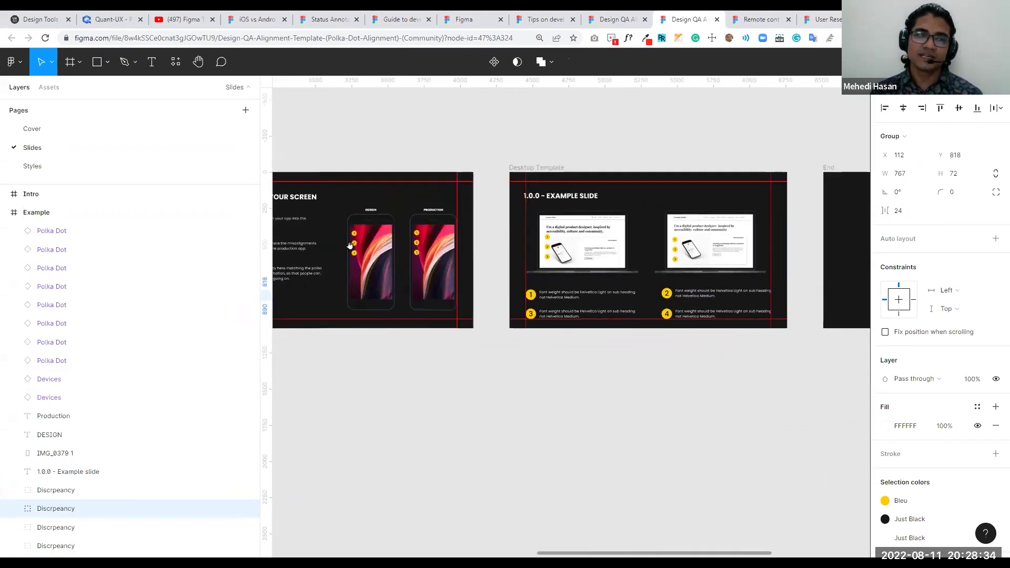
pyautogui.hscroll(-2, 350, 246)
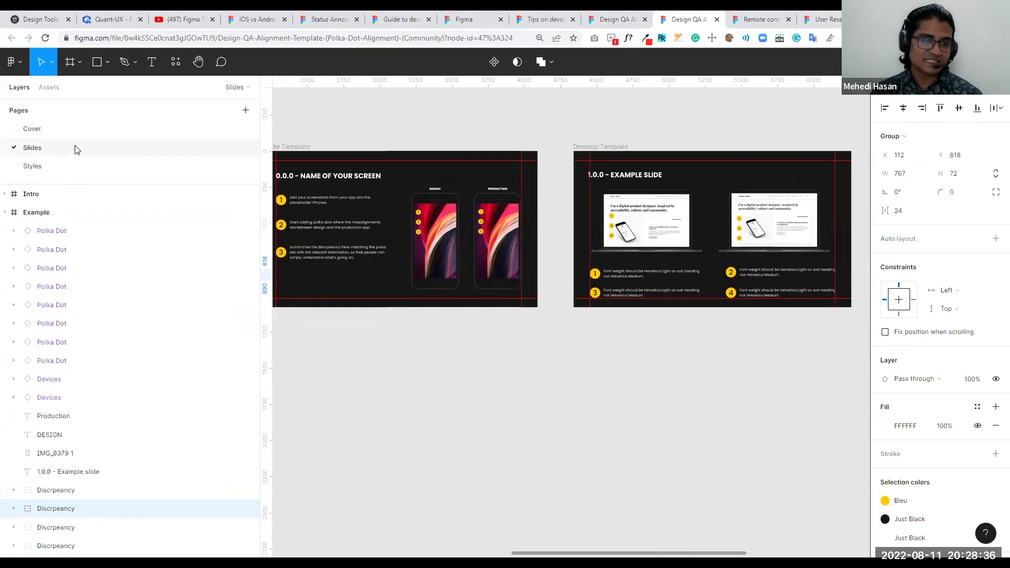
# Glance at the Cover page, return to Slides, and zoom out to show all five slides
pyautogui.click(42, 131)
pyautogui.click(39, 147)
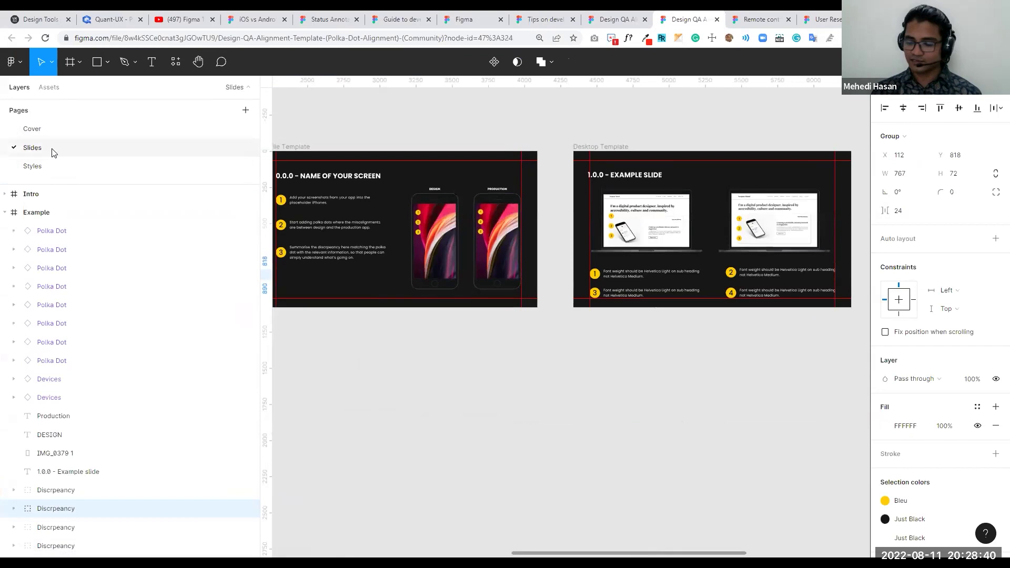
pyautogui.press('-')
pyautogui.press('-')
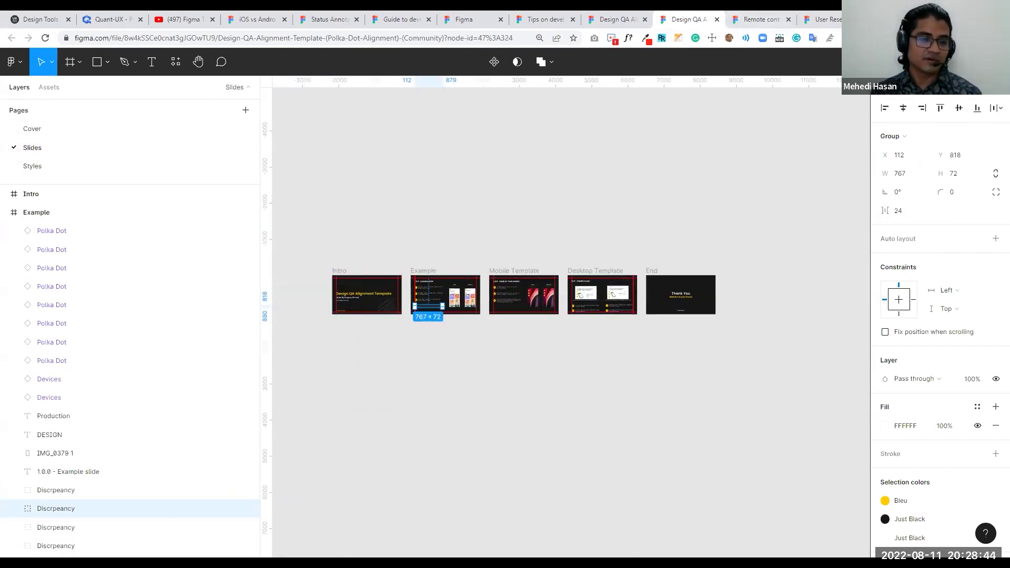
# Back in the Untitled design file, duplicate the Presentation page and name the copy 'QA'
pyautogui.hotkey('alt', 'Tab')
pyautogui.click(45, 16)
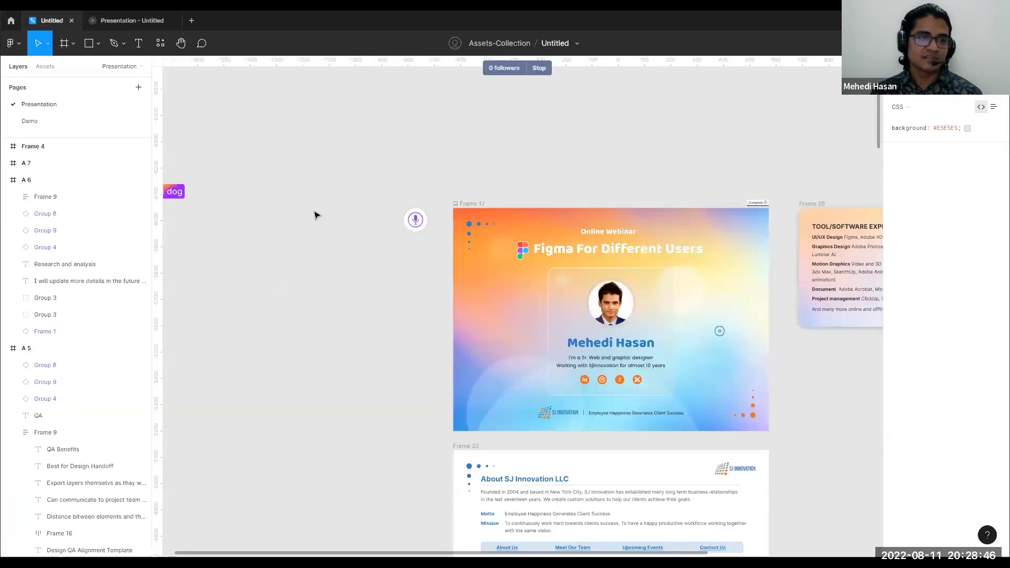
pyautogui.scroll(-3, 315, 215)
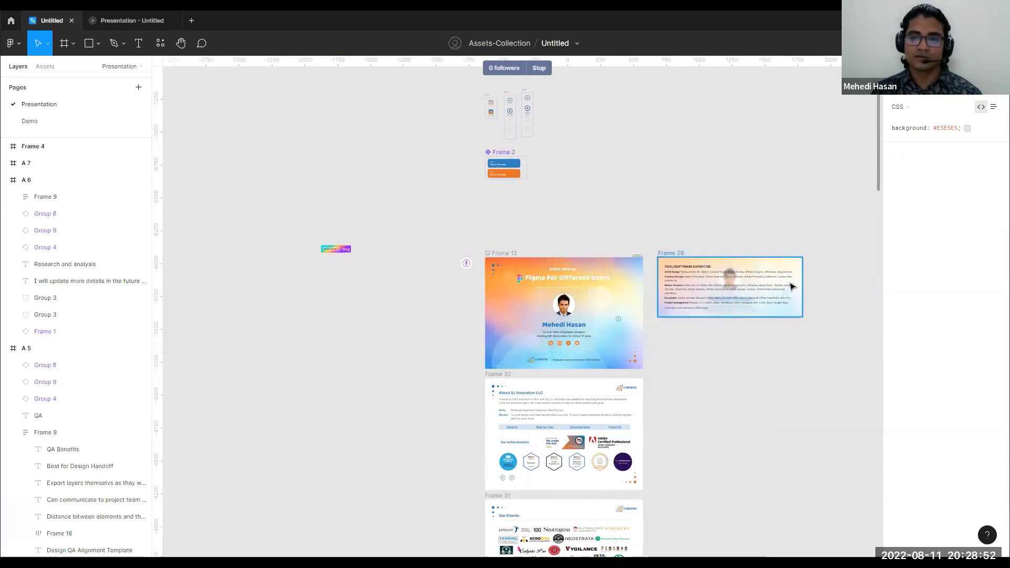
pyautogui.rightClick(42, 108)
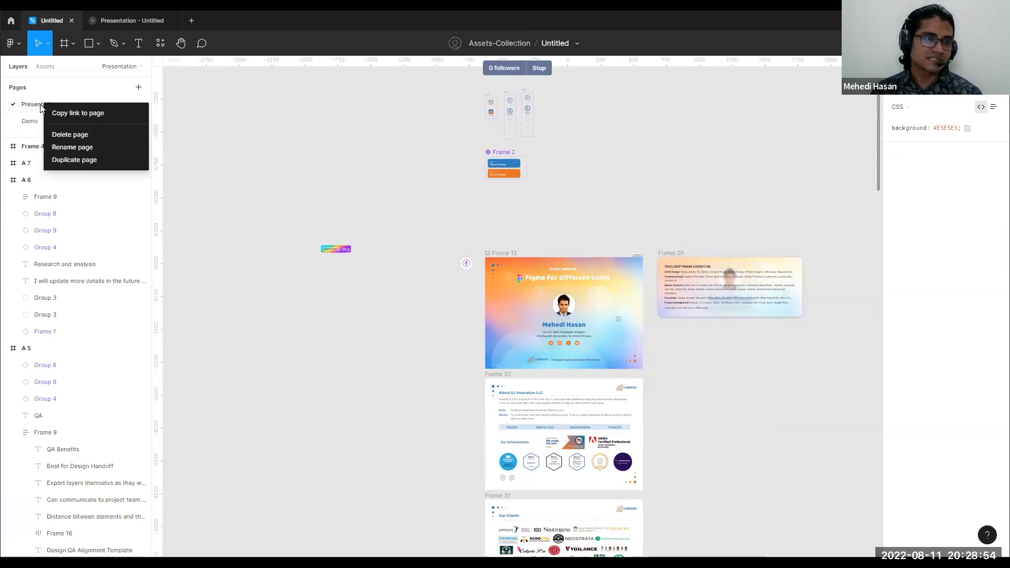
pyautogui.click(84, 163)
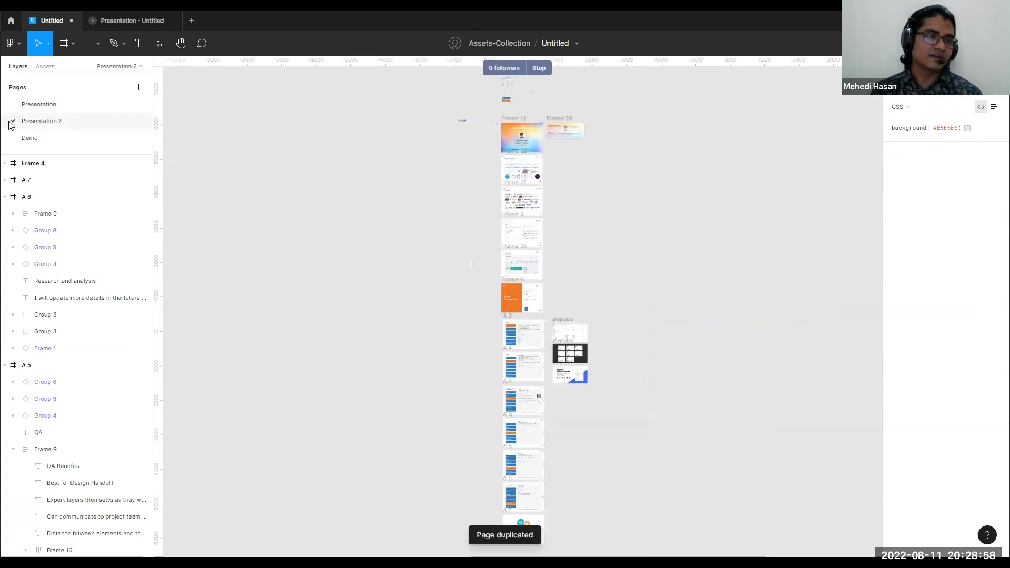
pyautogui.doubleClick(42, 121)
pyautogui.write('QA')
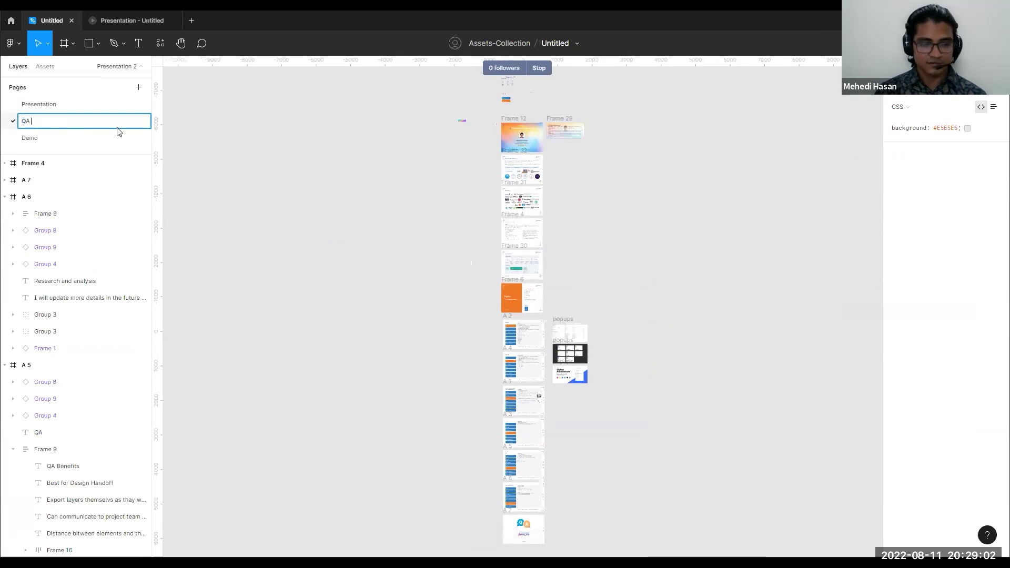
pyautogui.click(304, 221)
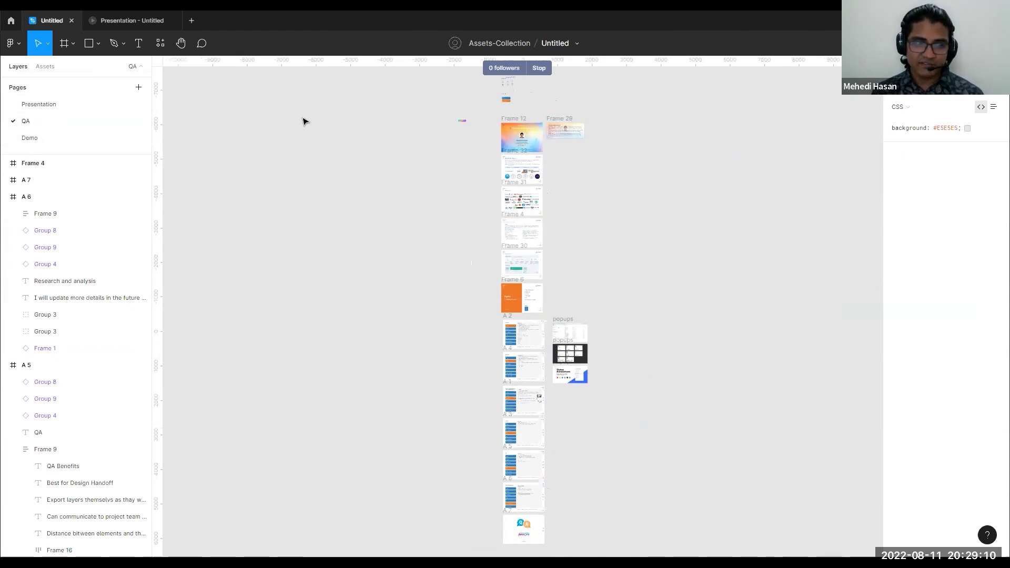
# Switch between the Presentation and QA pages and bring up the QA page's options menu
pyautogui.click(45, 126)
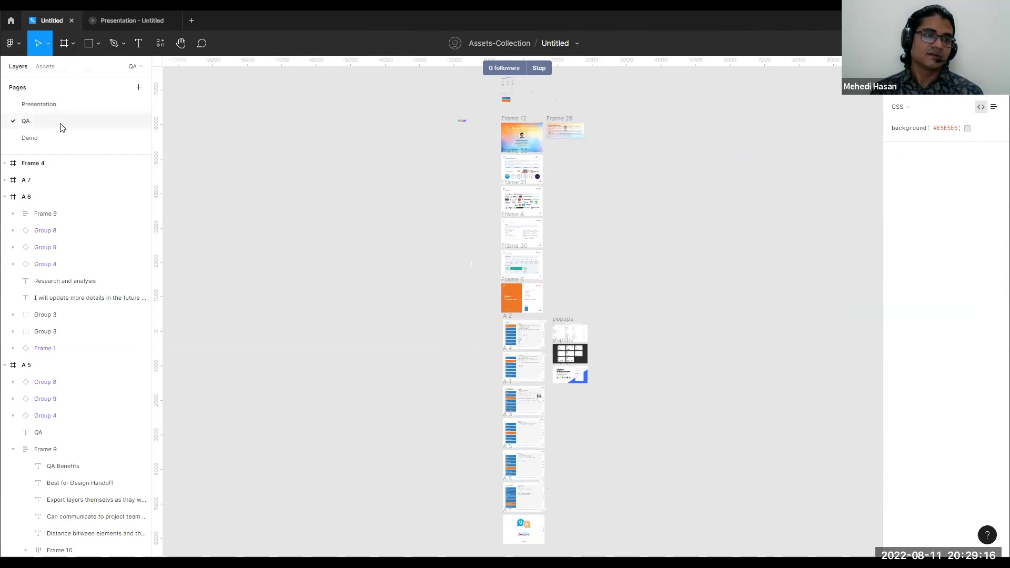
pyautogui.click(45, 104)
pyautogui.click(33, 126)
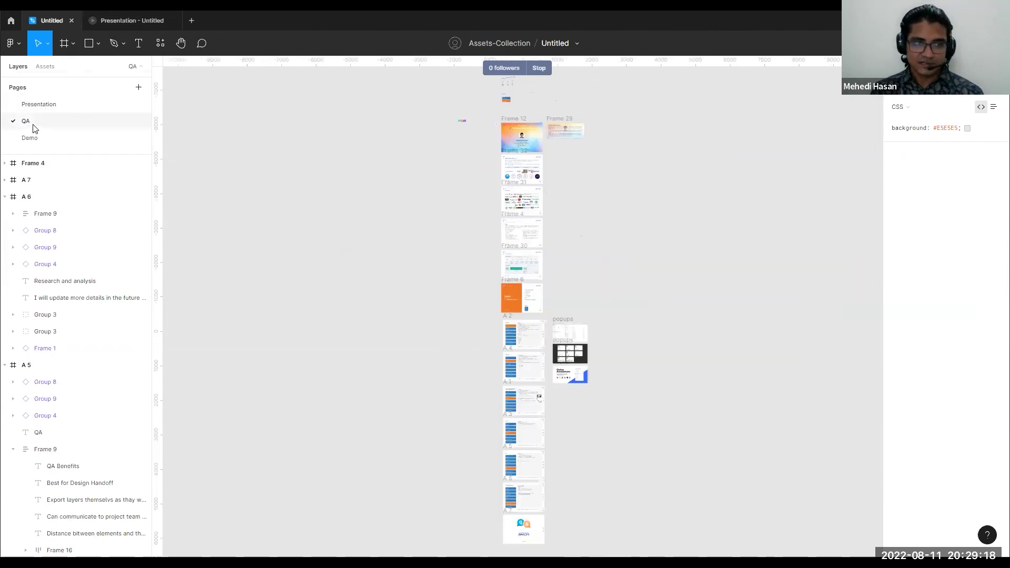
pyautogui.rightClick(33, 127)
pyautogui.press('Escape')
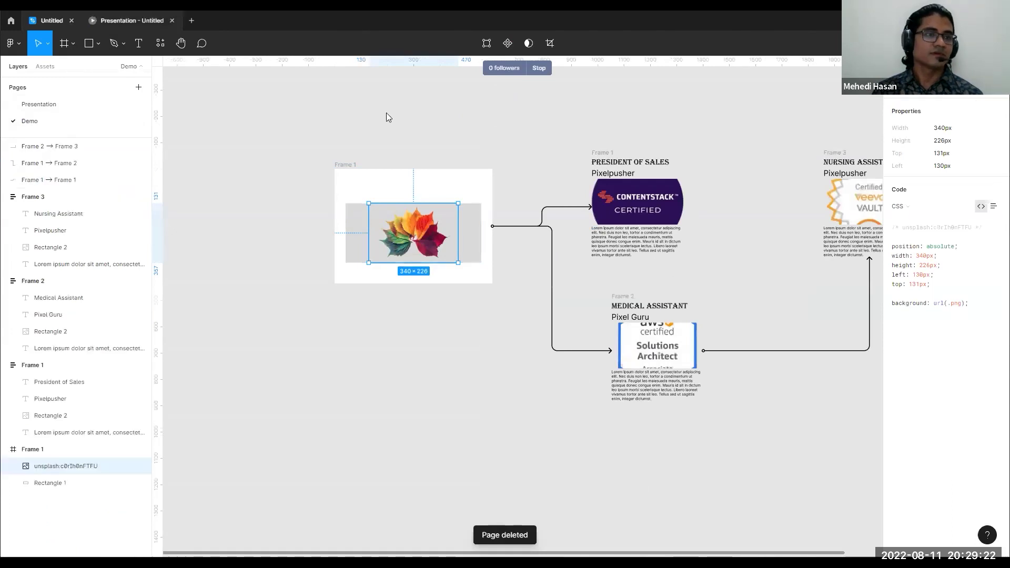
pyautogui.hotkey('ctrl', 'Tab')
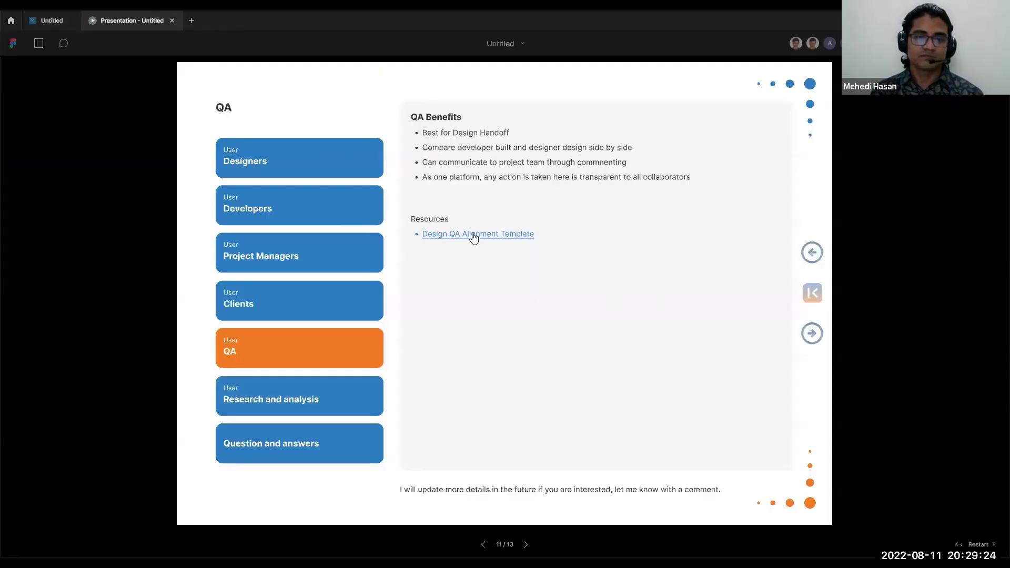
# Go to the Research and analysis slide, then bring Chrome to the front
pyautogui.click(282, 411)
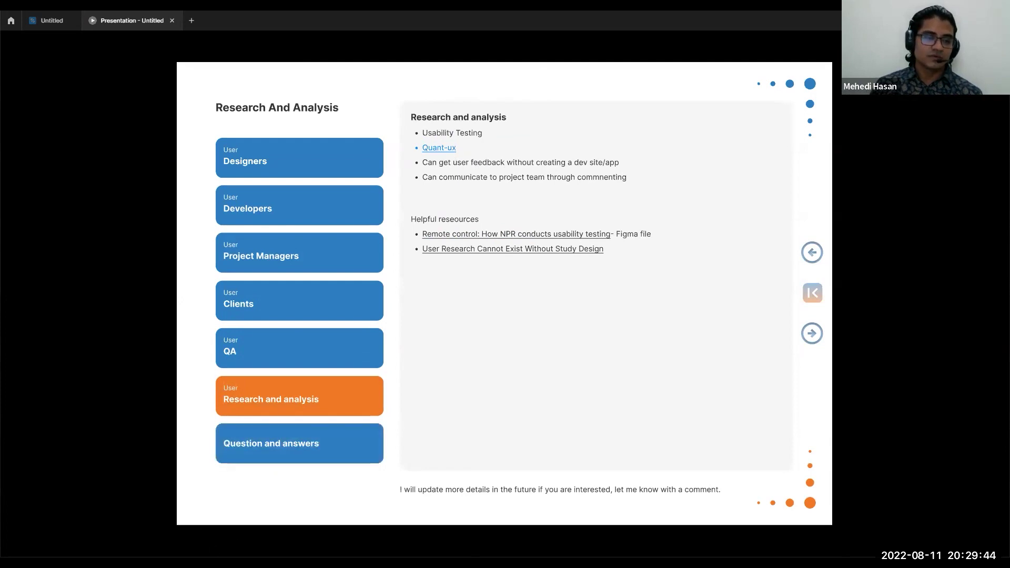
pyautogui.hotkey('alt', 'Tab')
# Scroll through the Quant-UX homepage, then return to the Figma presentation
pyautogui.click(111, 19)
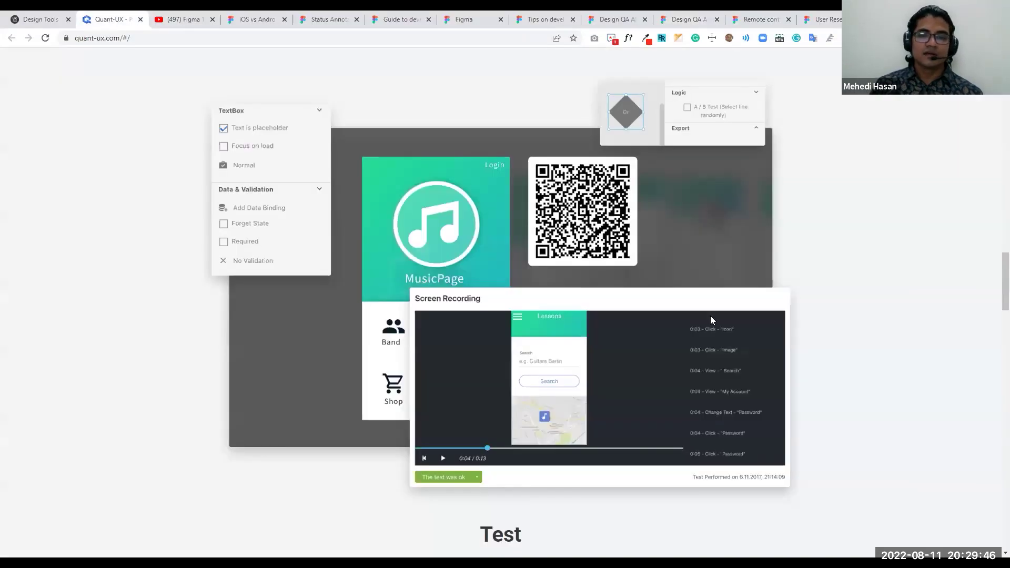
pyautogui.scroll(-15, 875, 290)
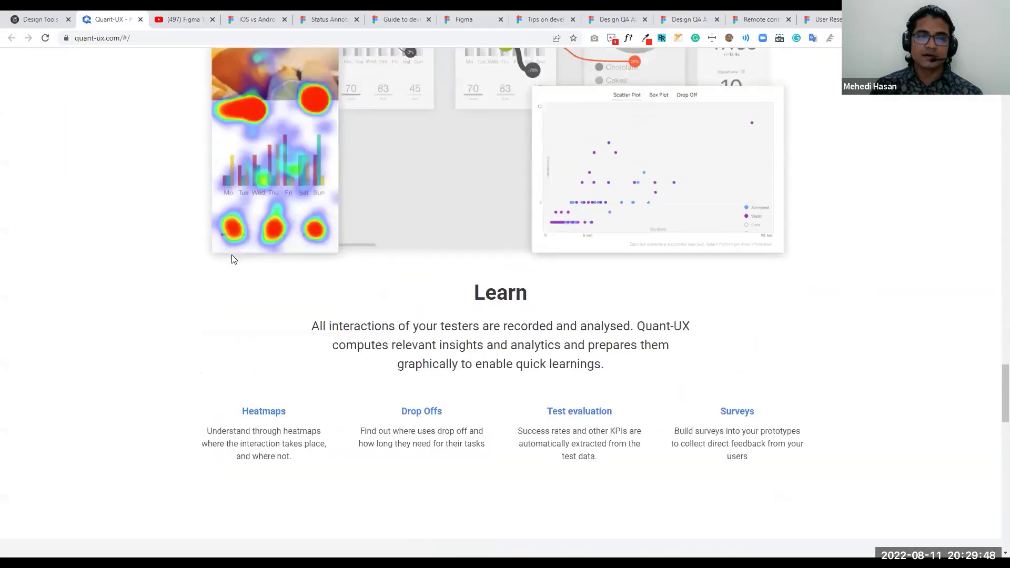
pyautogui.scroll(5, 646, 259)
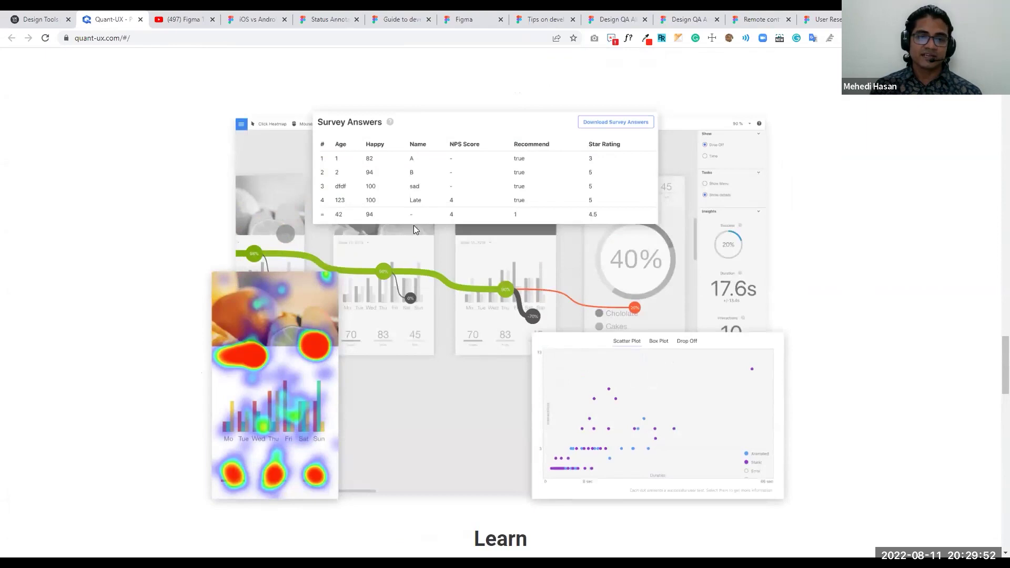
pyautogui.hotkey('alt', 'Tab')
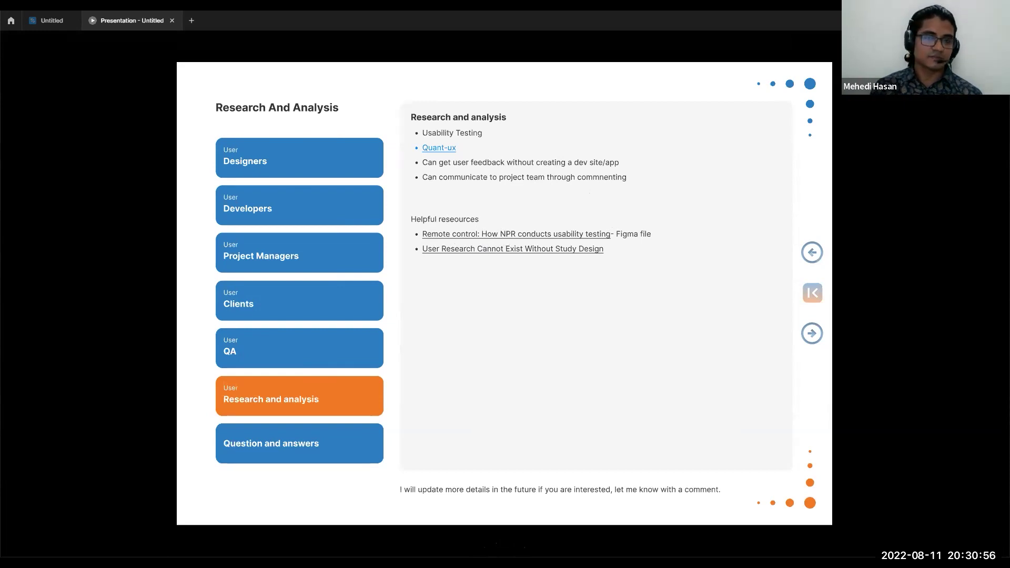
# Open the Remote control community file and select 'NPR' in the talk's title
pyautogui.hotkey('alt', 'Tab')
pyautogui.click(684, 19)
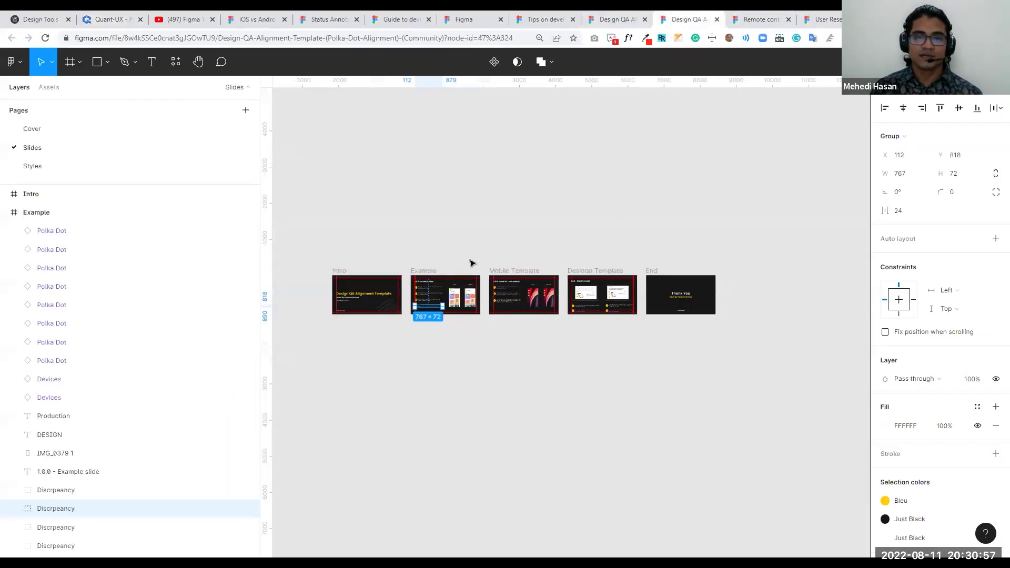
pyautogui.click(770, 18)
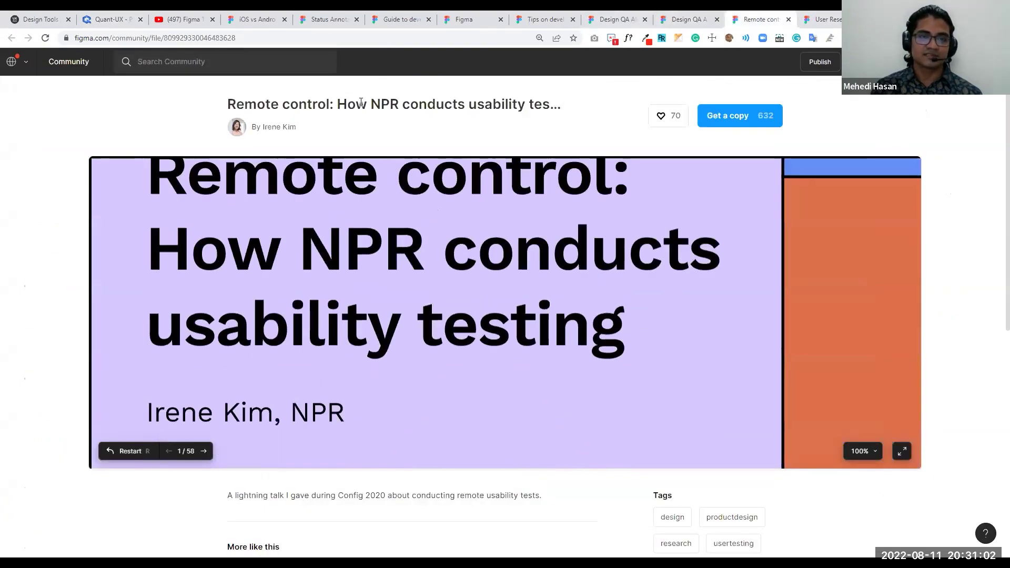
pyautogui.moveTo(339, 104); pyautogui.dragTo(392, 100)
pyautogui.doubleClick(392, 100)
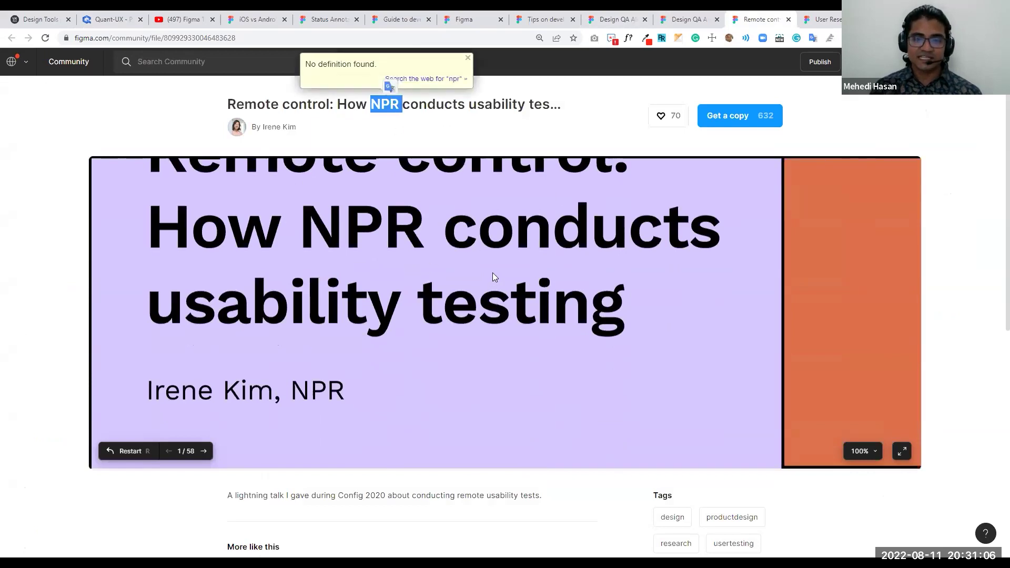
pyautogui.scroll(-4, 491, 279)
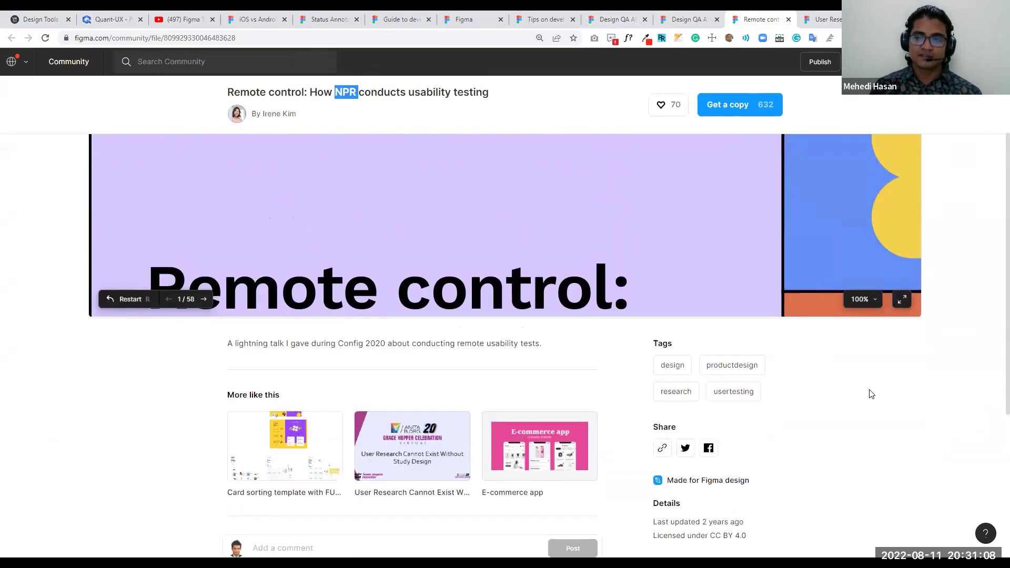
pyautogui.scroll(4, 434, 290)
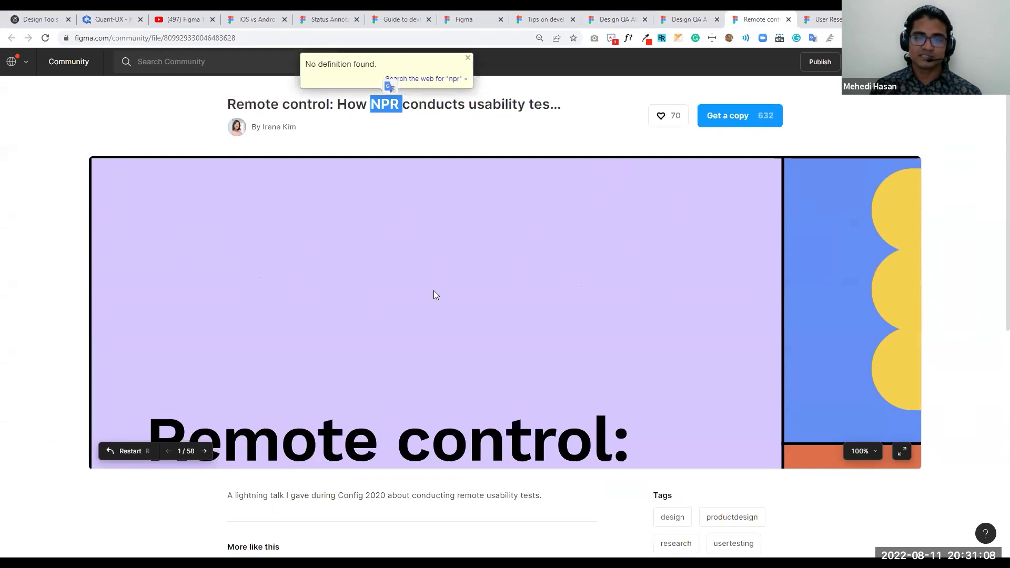
# Advance the NPR talk through Agenda, radio statistics and illustration to the NPR One sign-in slide
pyautogui.click(202, 450)
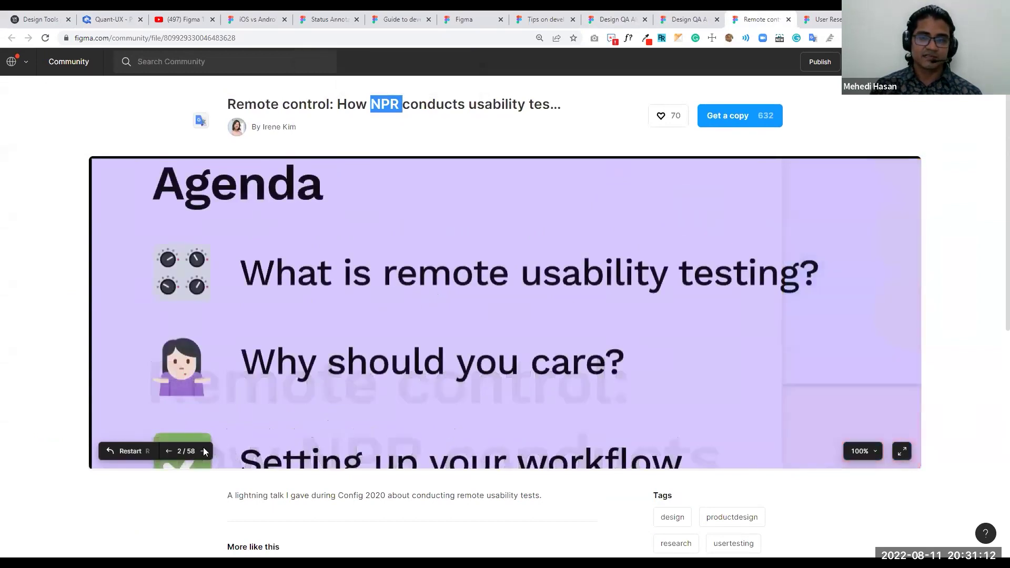
pyautogui.click(204, 451)
pyautogui.click(204, 452)
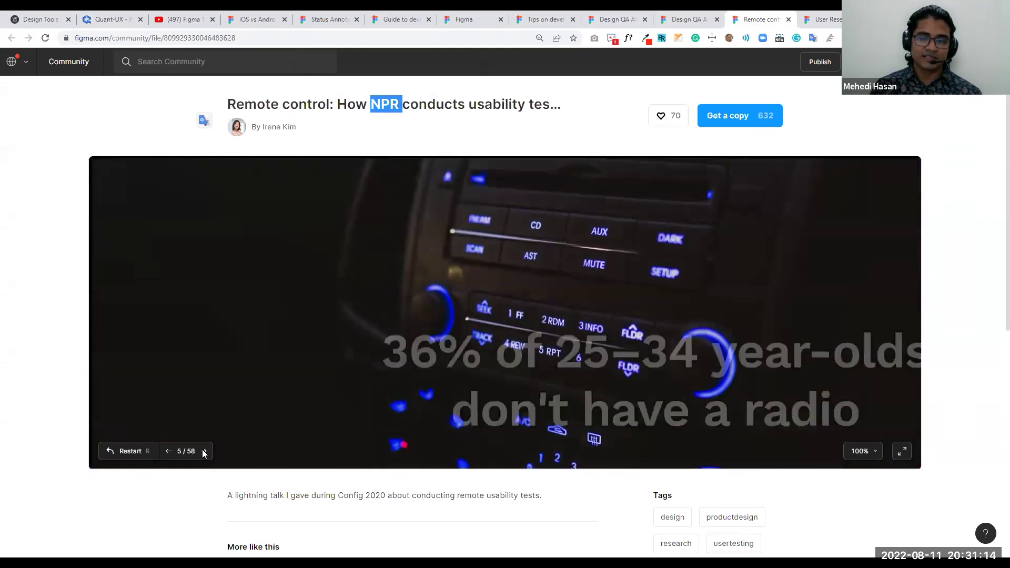
pyautogui.click(205, 452)
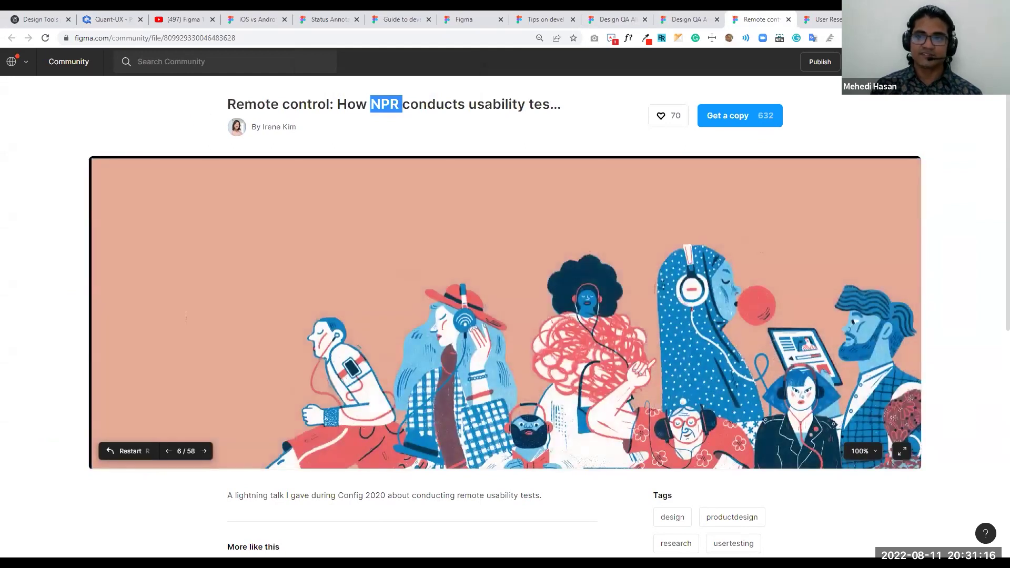
pyautogui.click(204, 451)
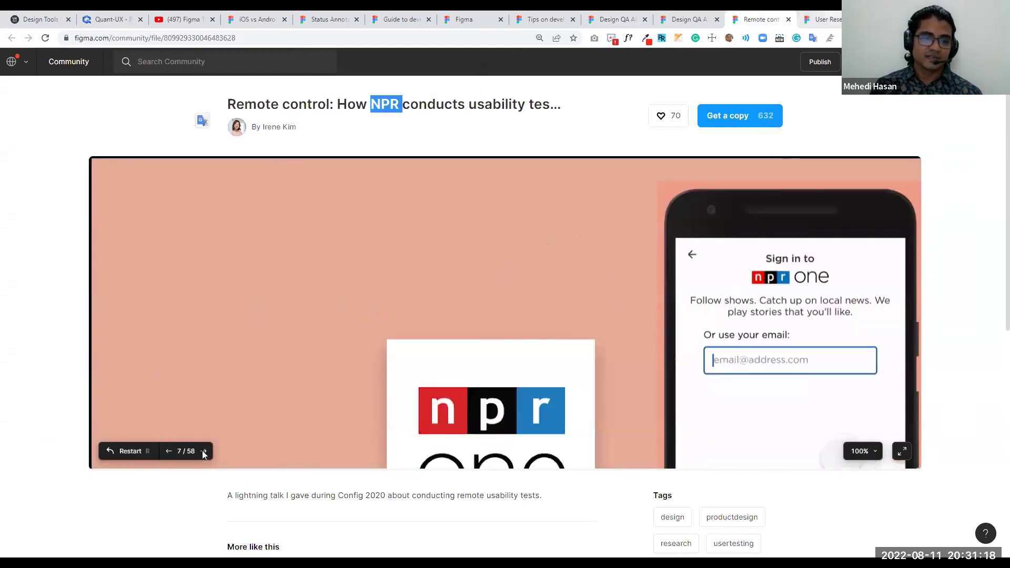
# Step the User Research study design talk to 'What is study design?', then return to Figma
pyautogui.hotkey('ctrl', 'Tab')
pyautogui.click(204, 452)
pyautogui.click(204, 452)
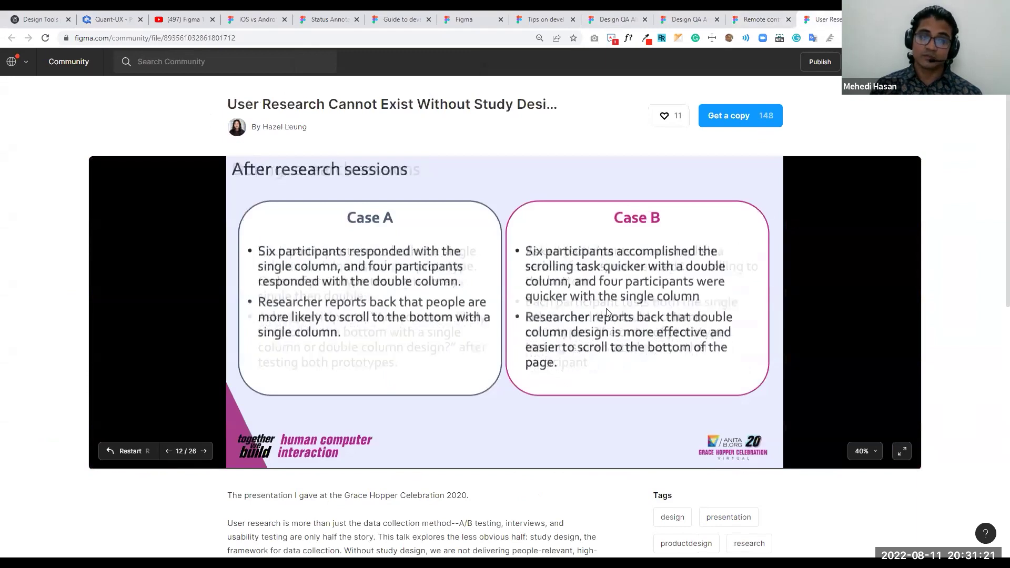
pyautogui.press('Right')
pyautogui.press('Left')
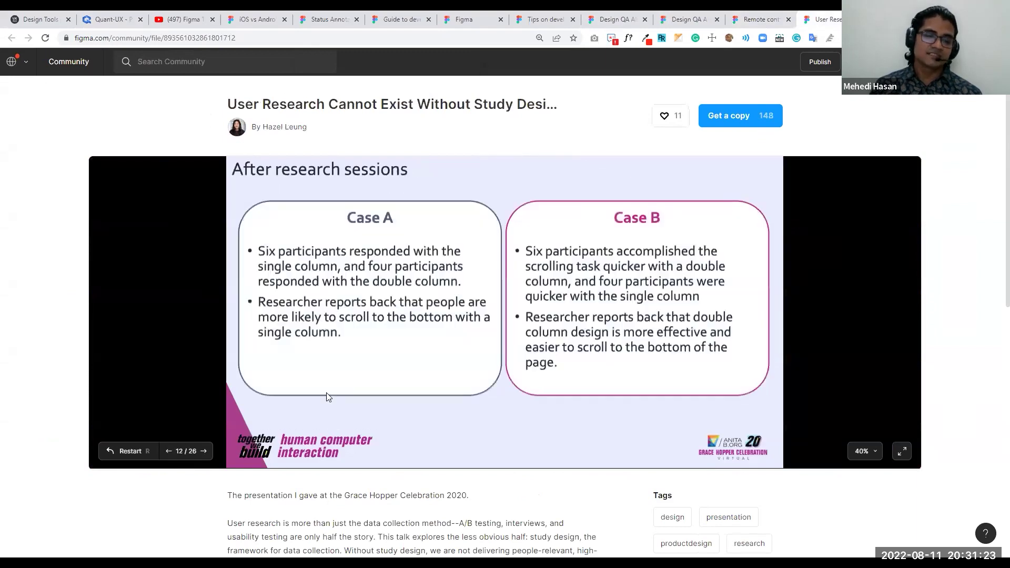
pyautogui.click(204, 452)
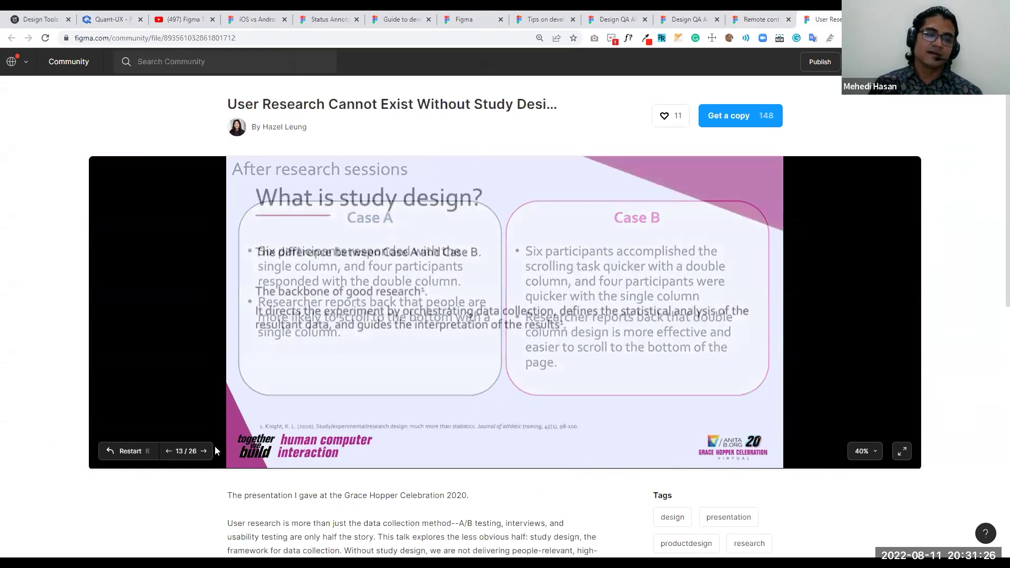
pyautogui.press('Right')
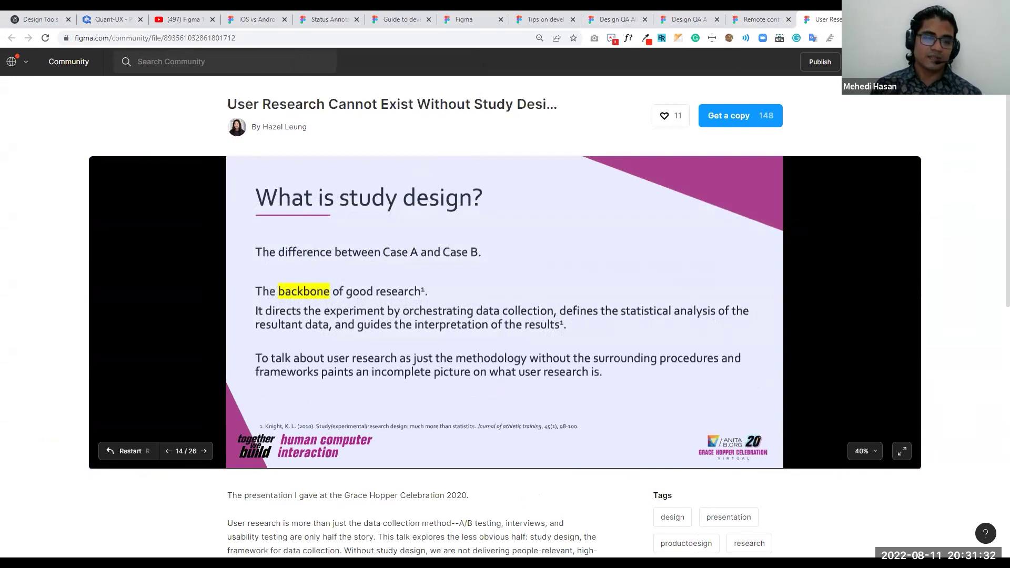
pyautogui.hotkey('alt', 'Tab')
# Switch the Untitled design file to the Presentation page and show the presentation's Flow 1 flows list
pyautogui.click(51, 20)
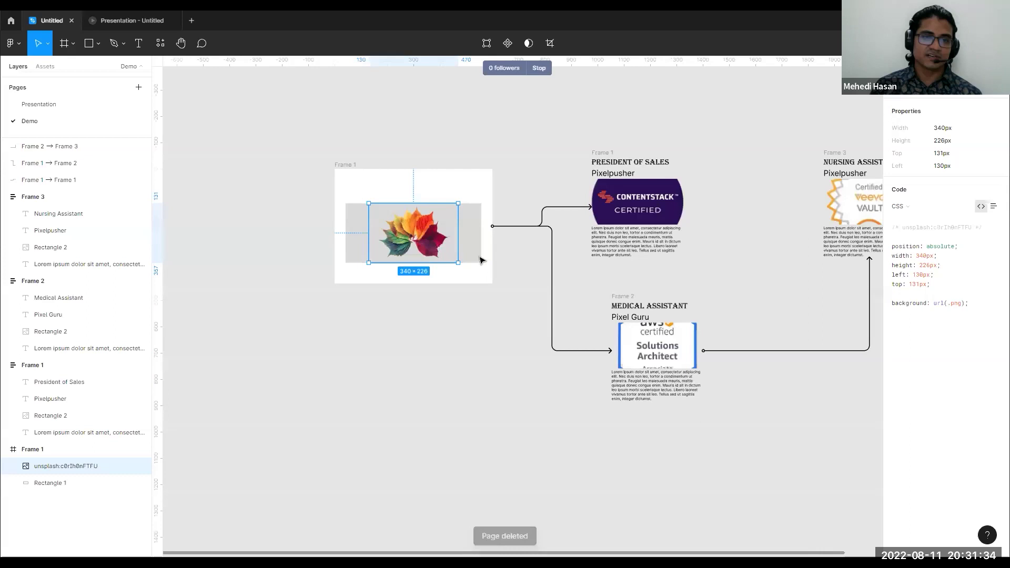
pyautogui.click(58, 105)
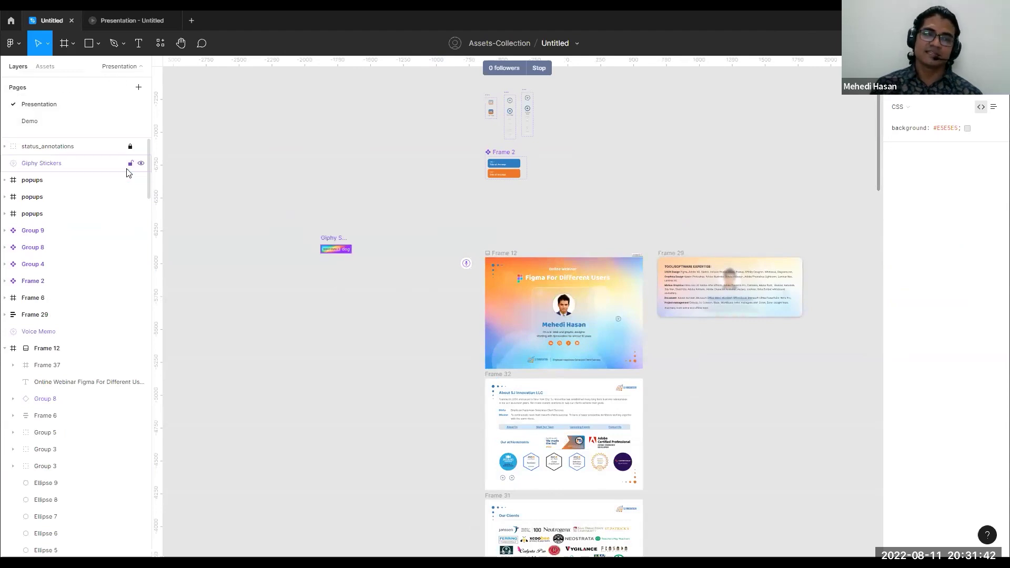
pyautogui.click(122, 13)
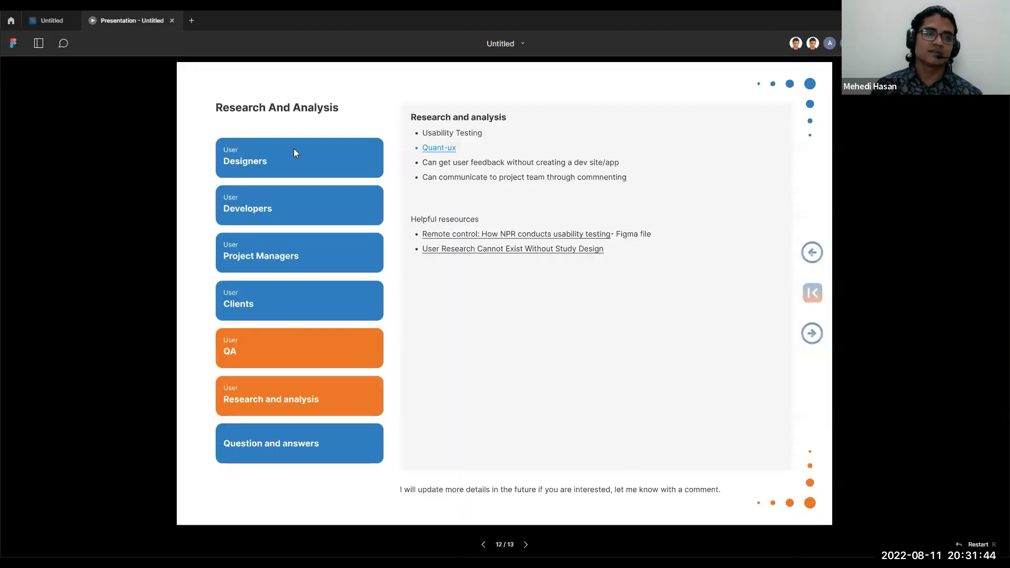
pyautogui.click(39, 44)
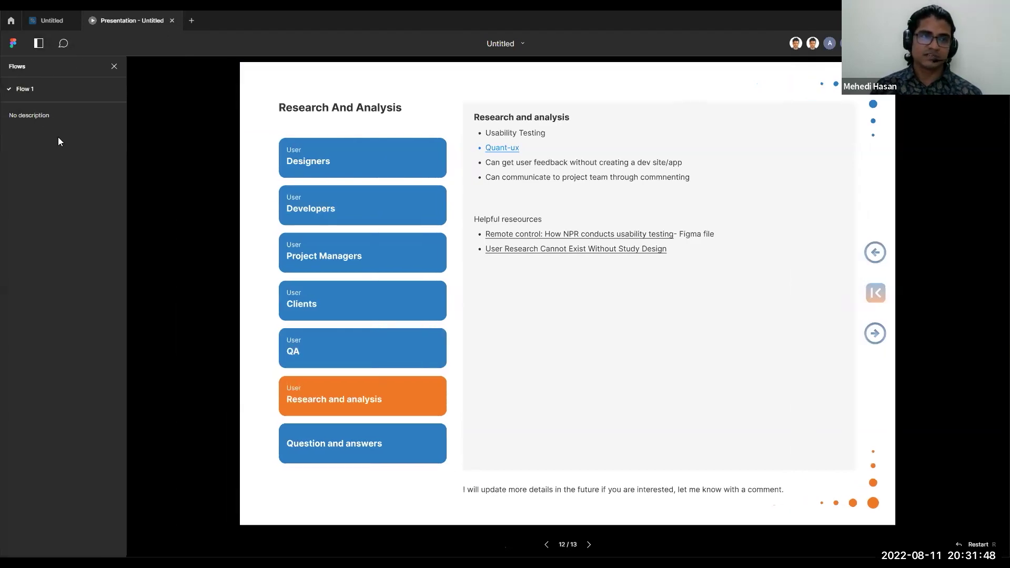
# Scroll through the Presentation page, then return to the presentation on Research And Analysis, slide 12 of 13
pyautogui.click(51, 20)
pyautogui.scroll(-5, 689, 360)
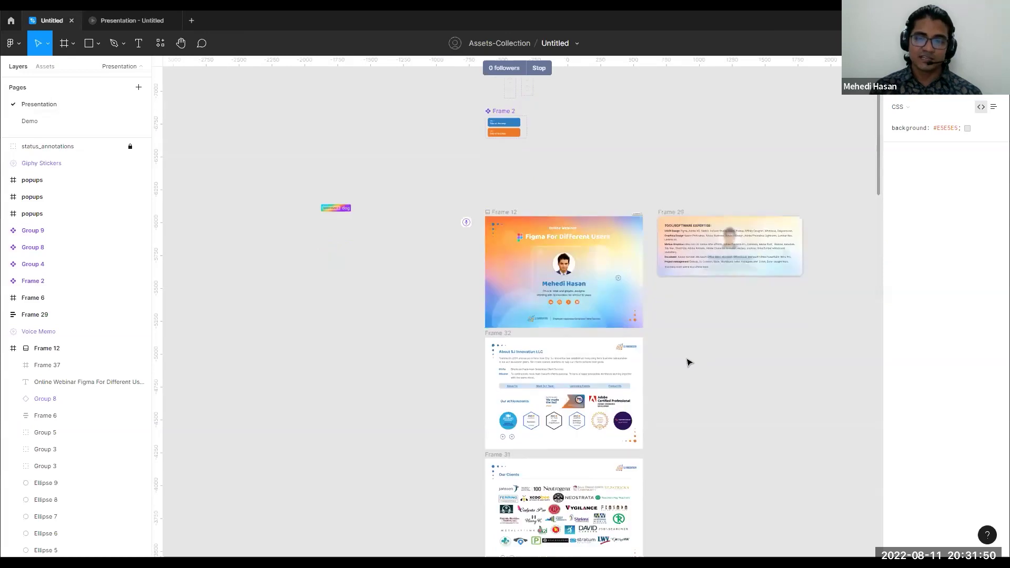
pyautogui.scroll(5, 524, 285)
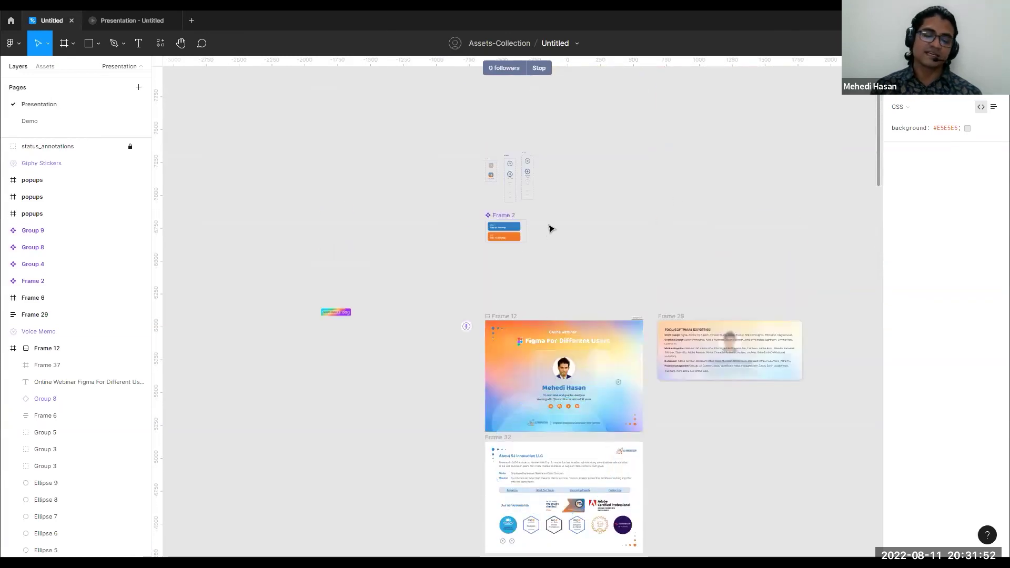
pyautogui.scroll(-3, 548, 225)
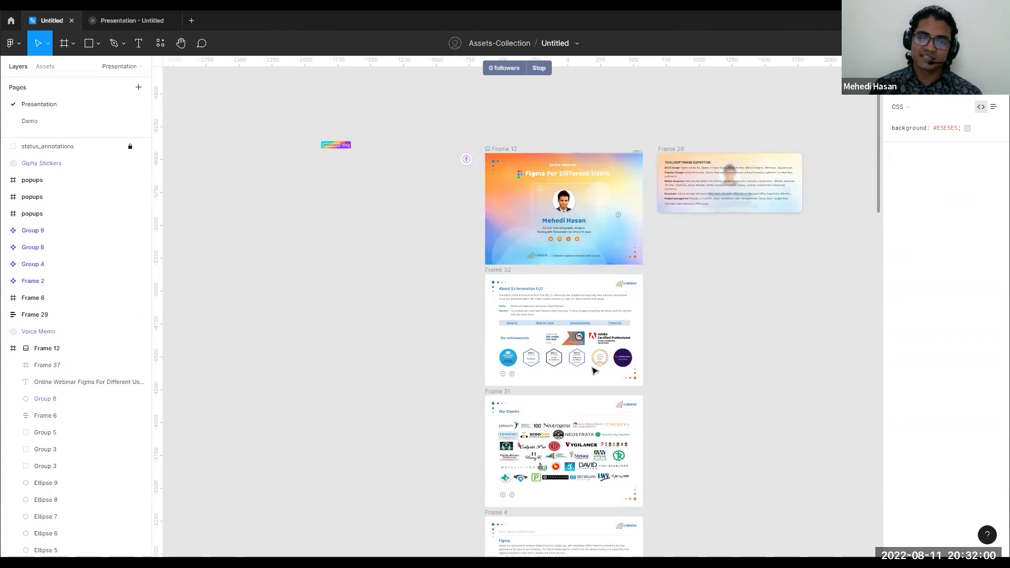
pyautogui.click(122, 12)
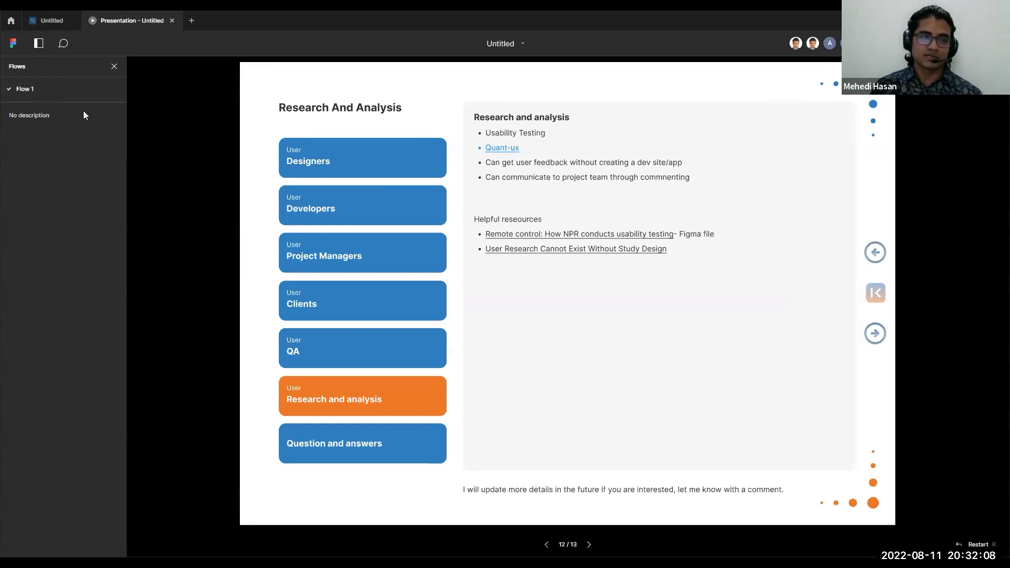
# Use the Question and answers button to reach the closing 'Thank You For Being Awesome' slide
pyautogui.moveTo(8, 116); pyautogui.dragTo(59, 117)
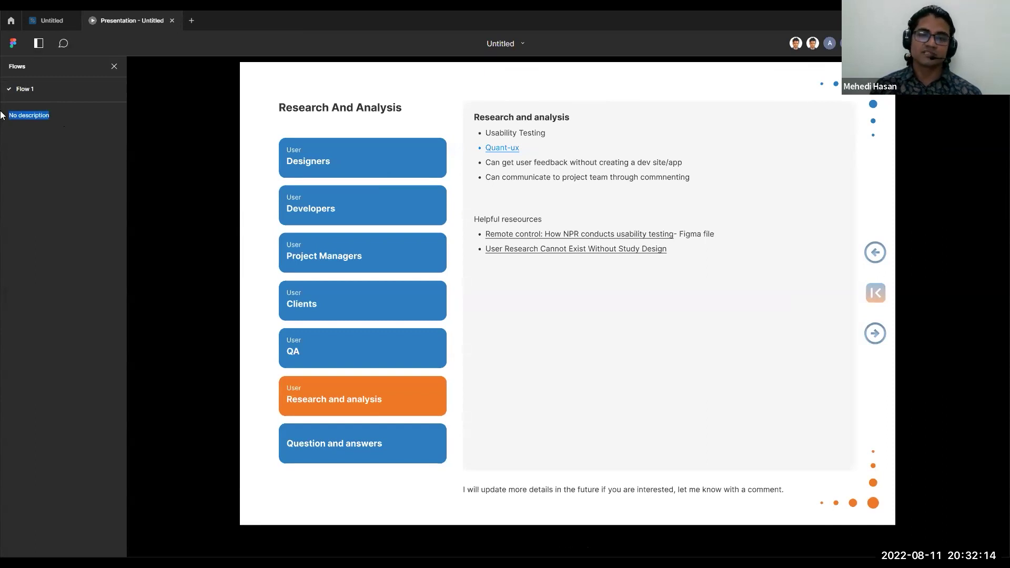
pyautogui.click(50, 16)
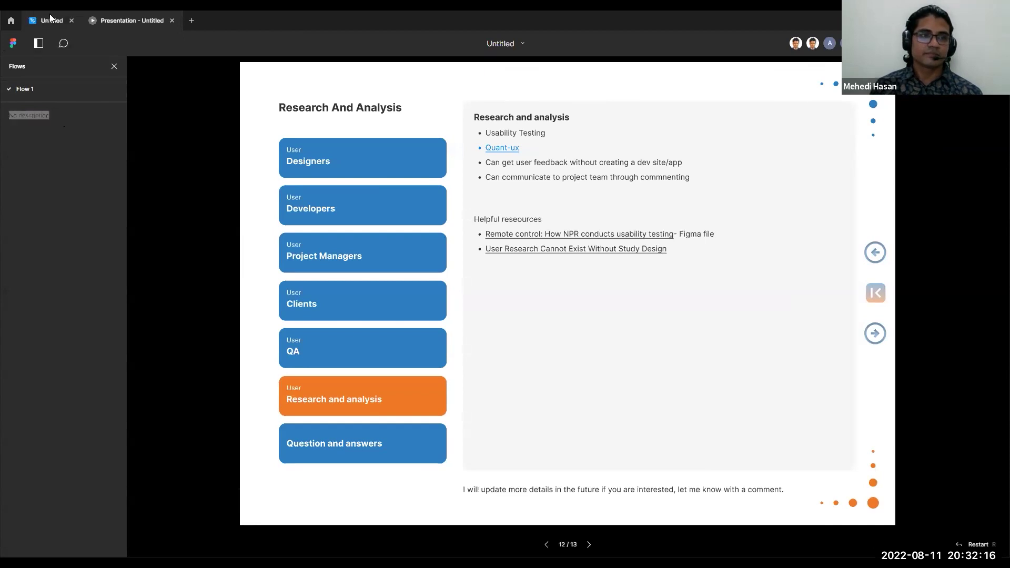
pyautogui.click(154, 17)
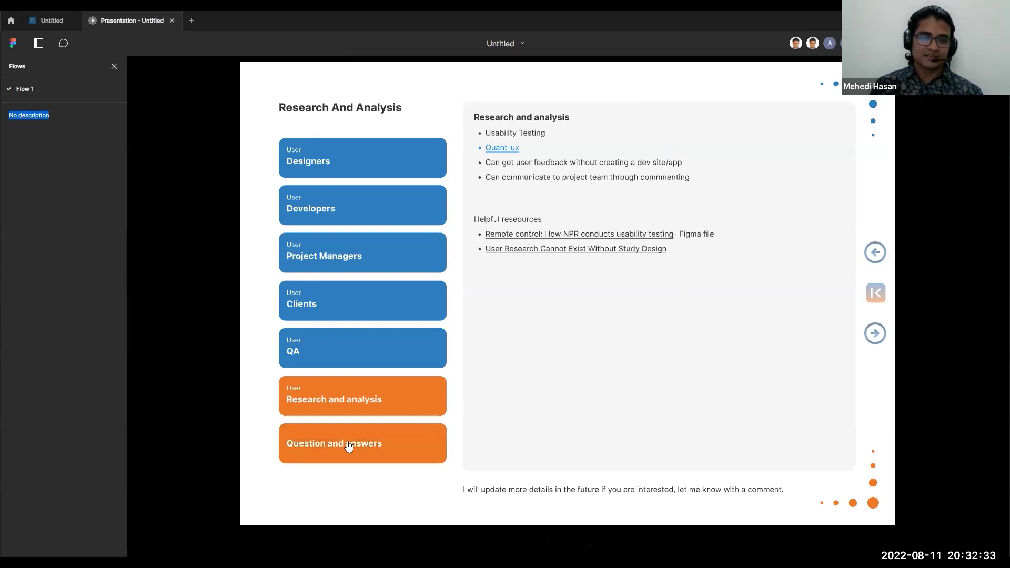
pyautogui.click(348, 447)
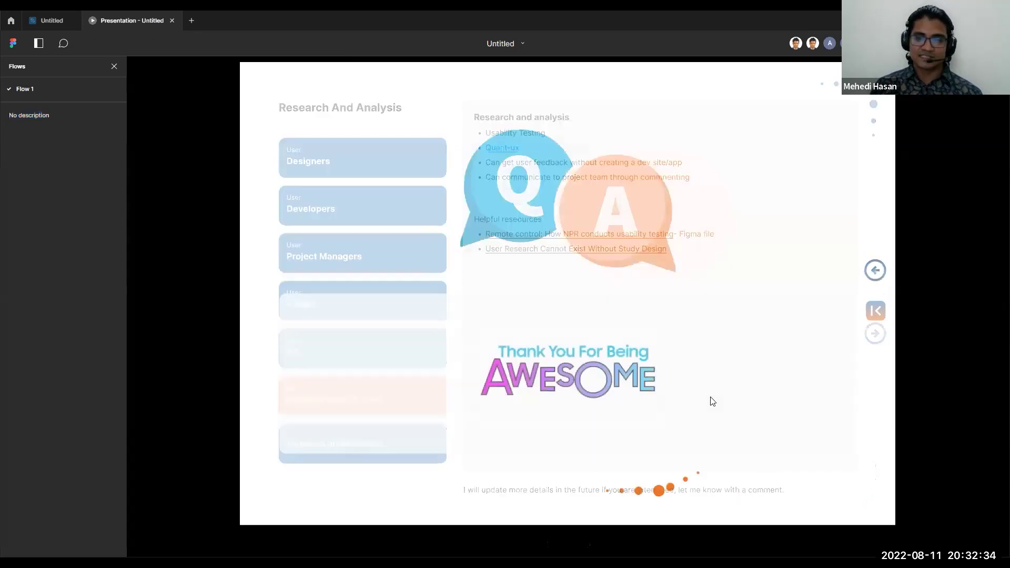